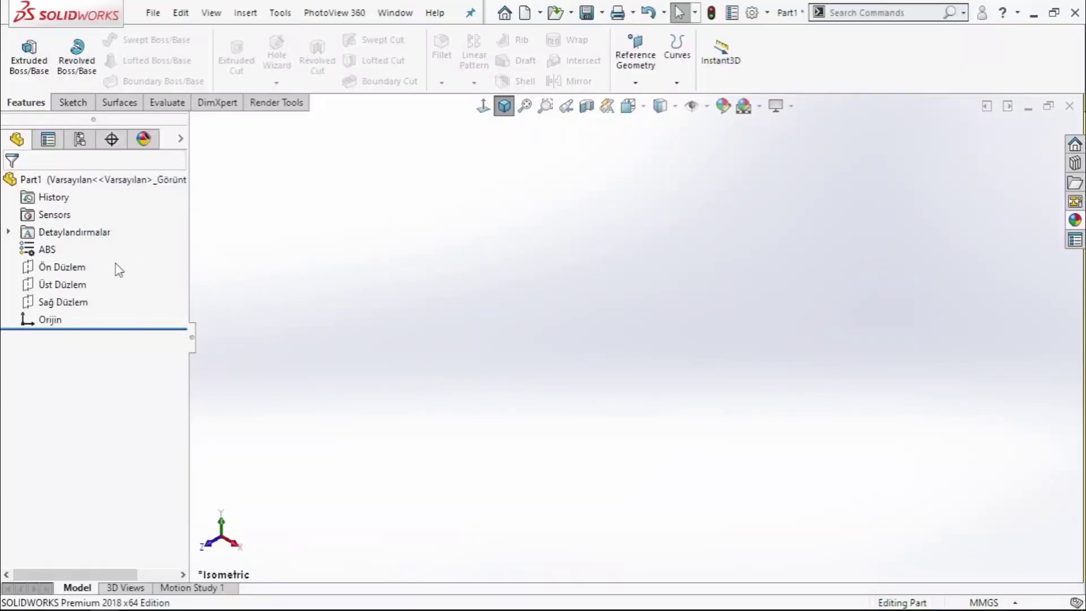
# Step: Start a sketch on the front plane and draw a corner rectangle
pyautogui.click(93, 266)
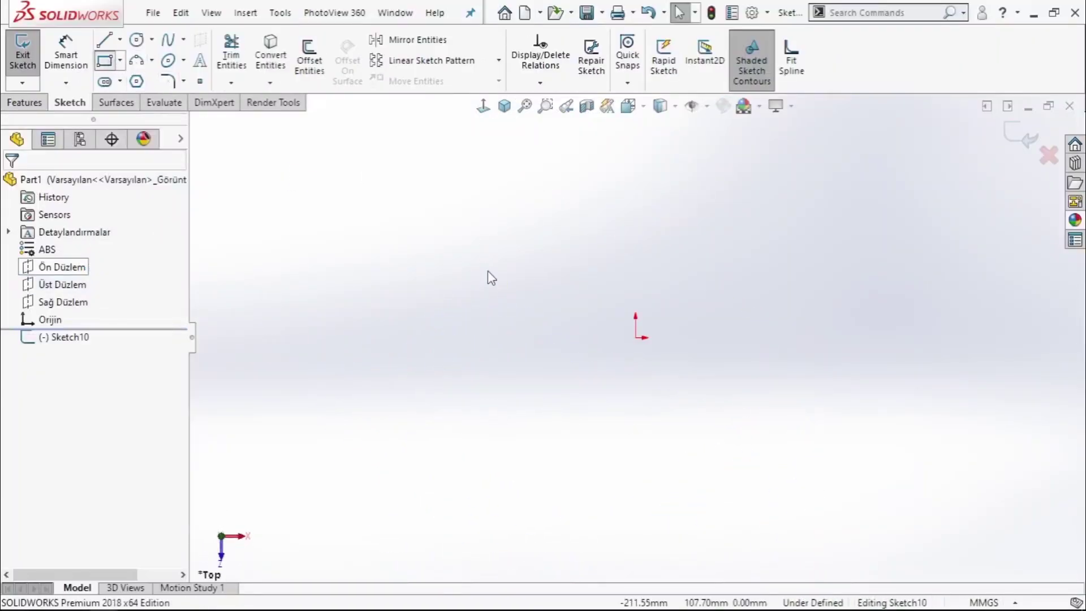
pyautogui.click(392, 329)
pyautogui.click(877, 451)
pyautogui.rightClick(806, 142)
pyautogui.click(820, 150)
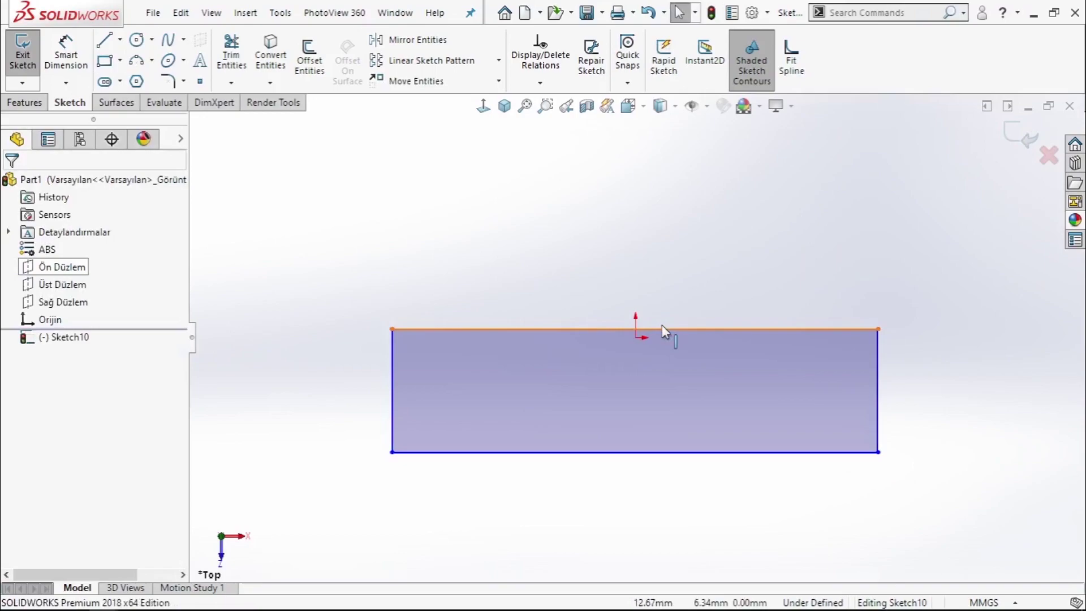
# Step: Make the rectangle's top-edge midpoint coincident with the origin
pyautogui.click(638, 329)
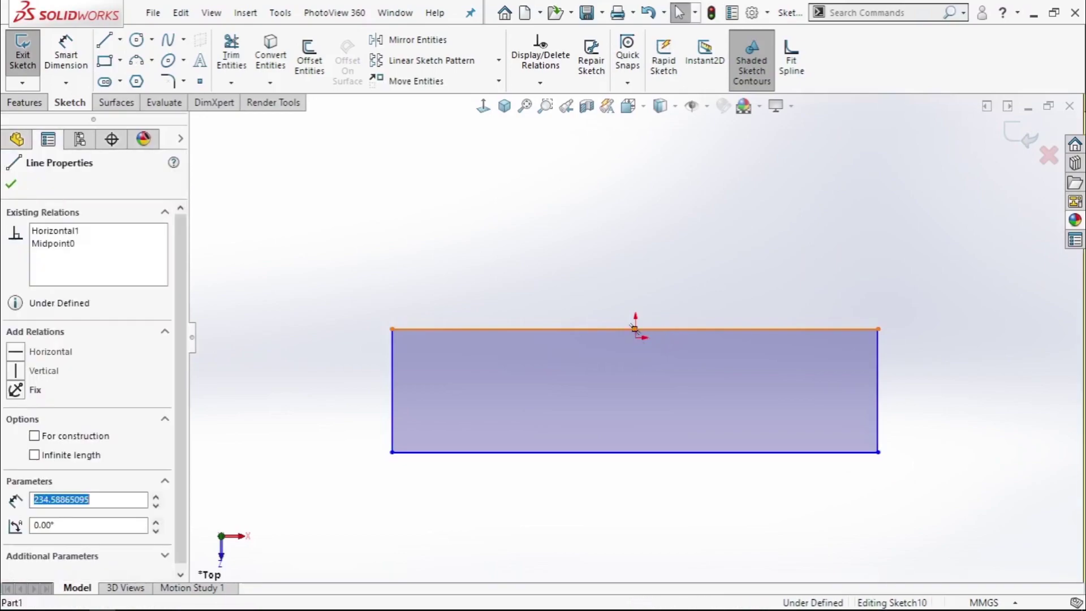
pyautogui.click(586, 279)
pyautogui.click(638, 331)
pyautogui.scroll(-2, 639, 335)
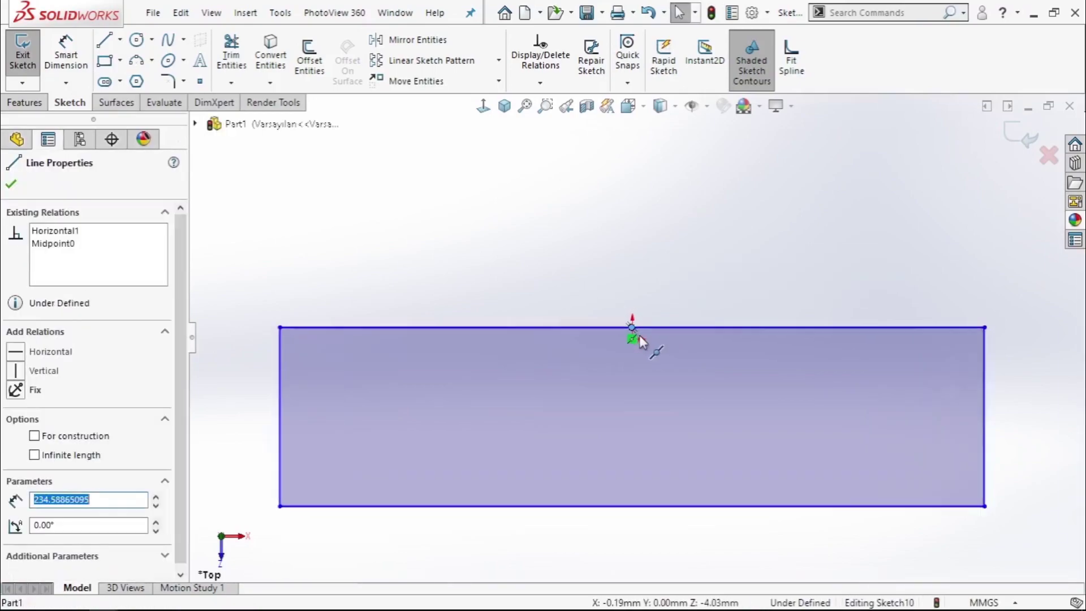
pyautogui.scroll(-3, 628, 342)
pyautogui.click(626, 344)
pyautogui.keyDown('ctrl'); pyautogui.click(626, 323); pyautogui.keyUp('ctrl')
pyautogui.click(710, 291)
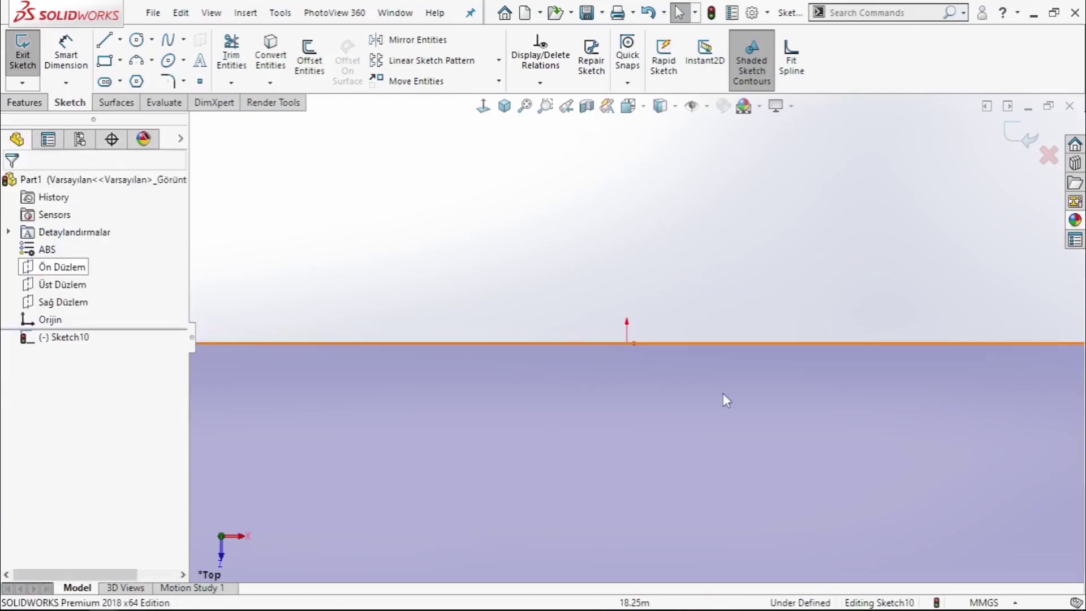
pyautogui.scroll(3, 725, 362)
# Step: Dimension the rectangle 2752 wide and 150 tall
pyautogui.press('d')
pyautogui.click(666, 338)
pyautogui.click(658, 294)
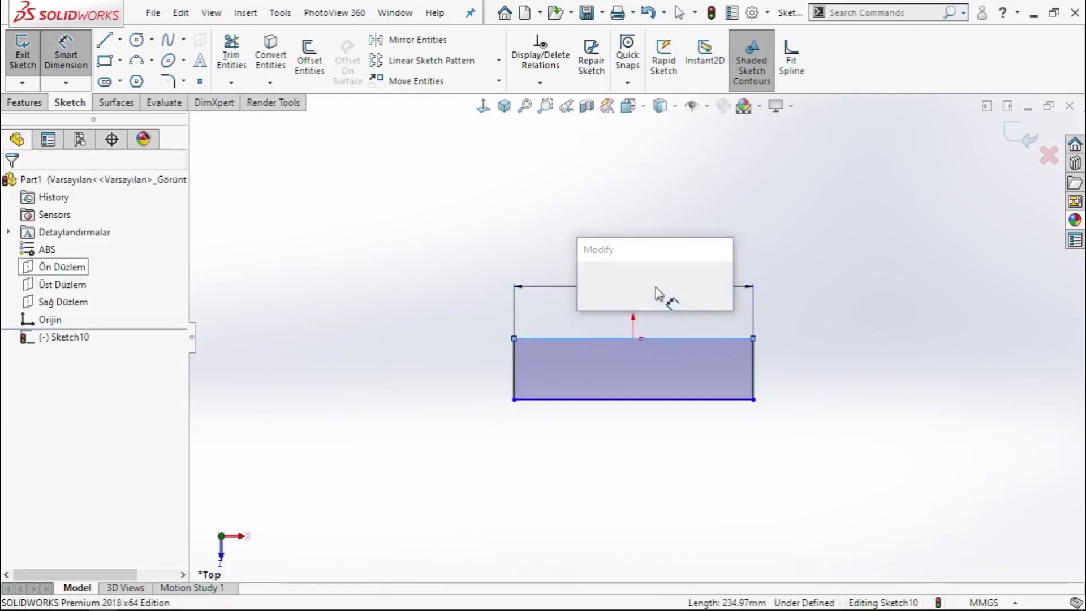
pyautogui.write('2752')
pyautogui.press('Return')
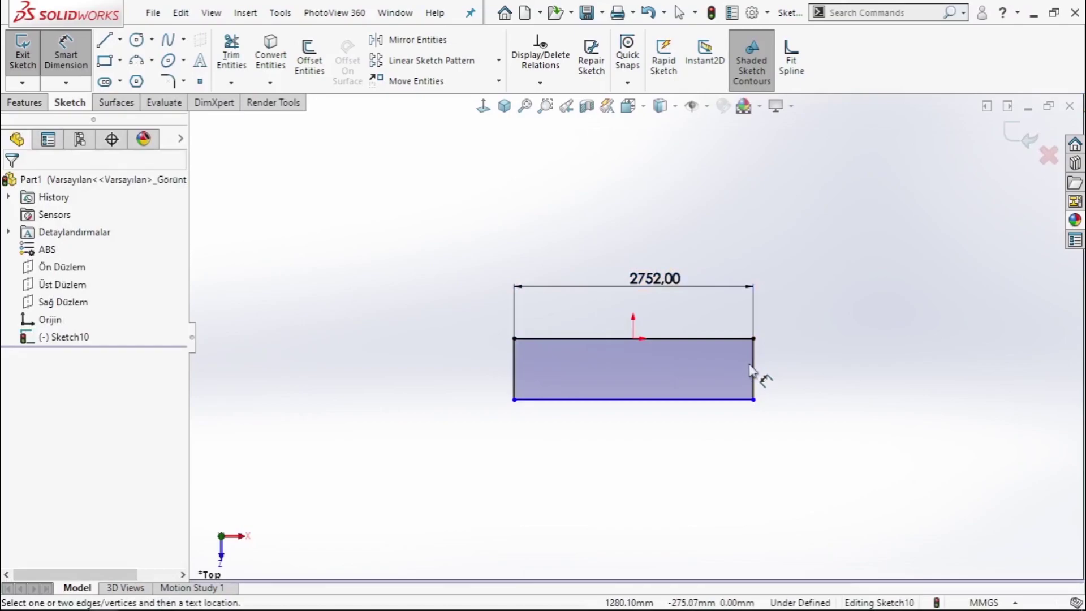
pyautogui.click(806, 357)
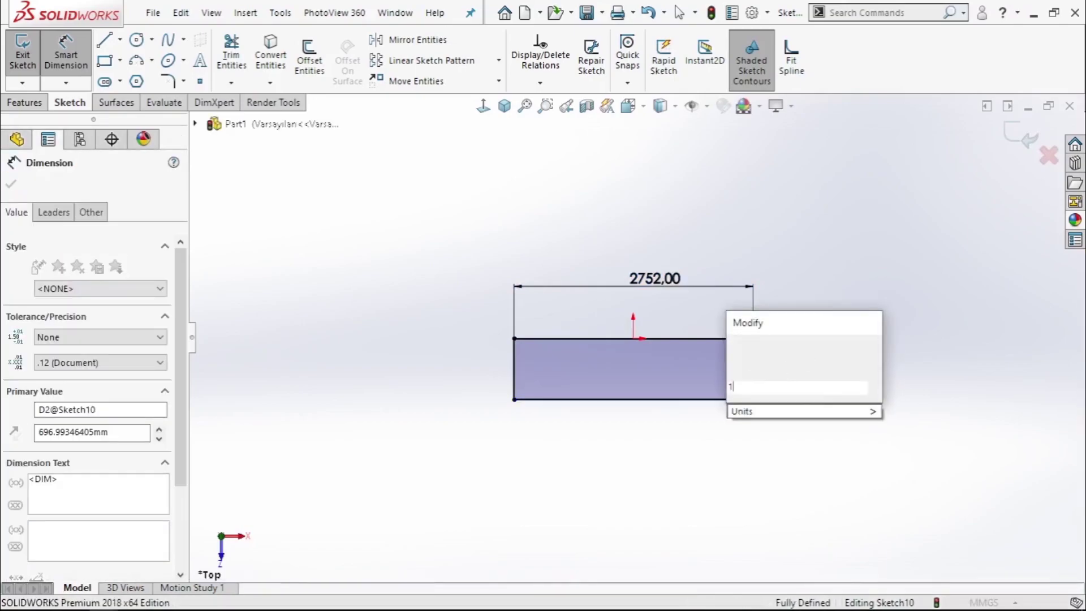
pyautogui.write('150')
pyautogui.press('Return')
# Step: Convert the rectangle's bottom and side edges into construction lines
pyautogui.rightClick(839, 275)
pyautogui.click(888, 325)
pyautogui.moveTo(867, 425); pyautogui.dragTo(454, 350)
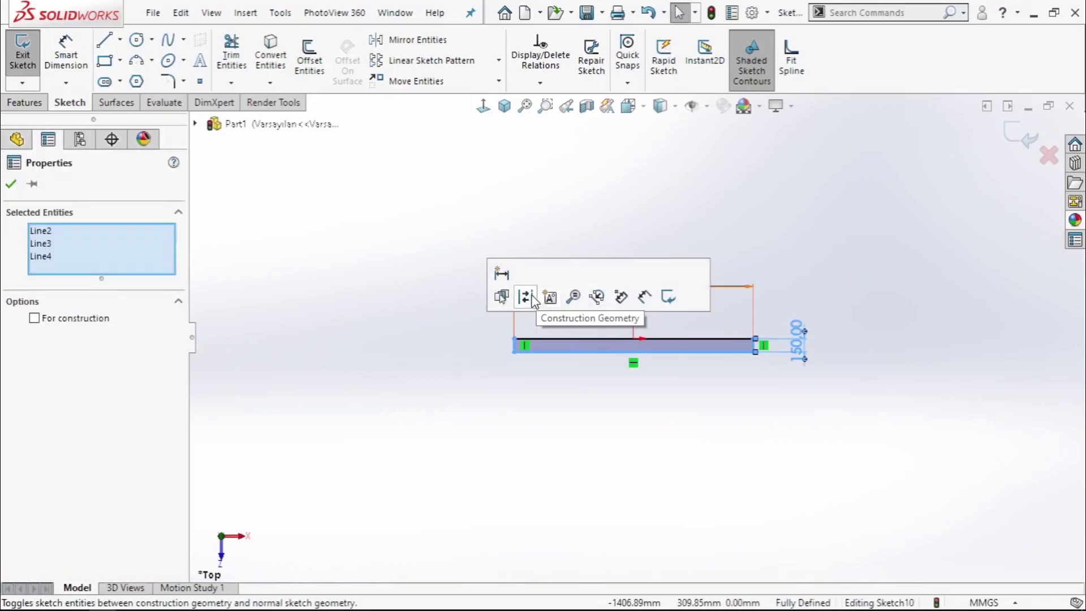
pyautogui.click(538, 296)
# Step: Draw a left-end arc, then undo its failed tangent relation and delete the arc
pyautogui.scroll(-5, 595, 388)
pyautogui.scroll(-3, 538, 390)
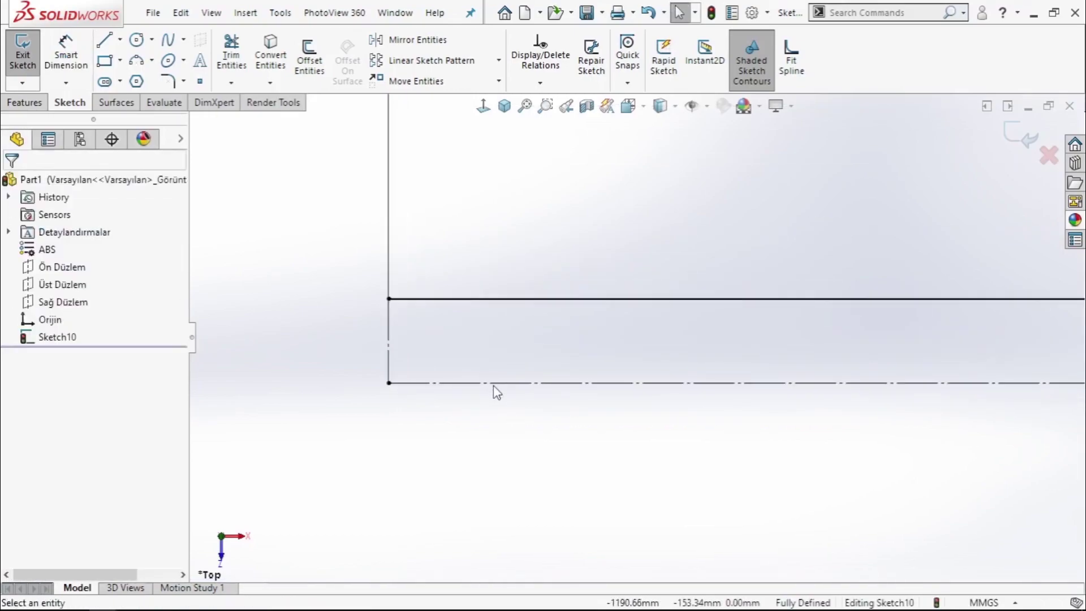
pyautogui.click(138, 61)
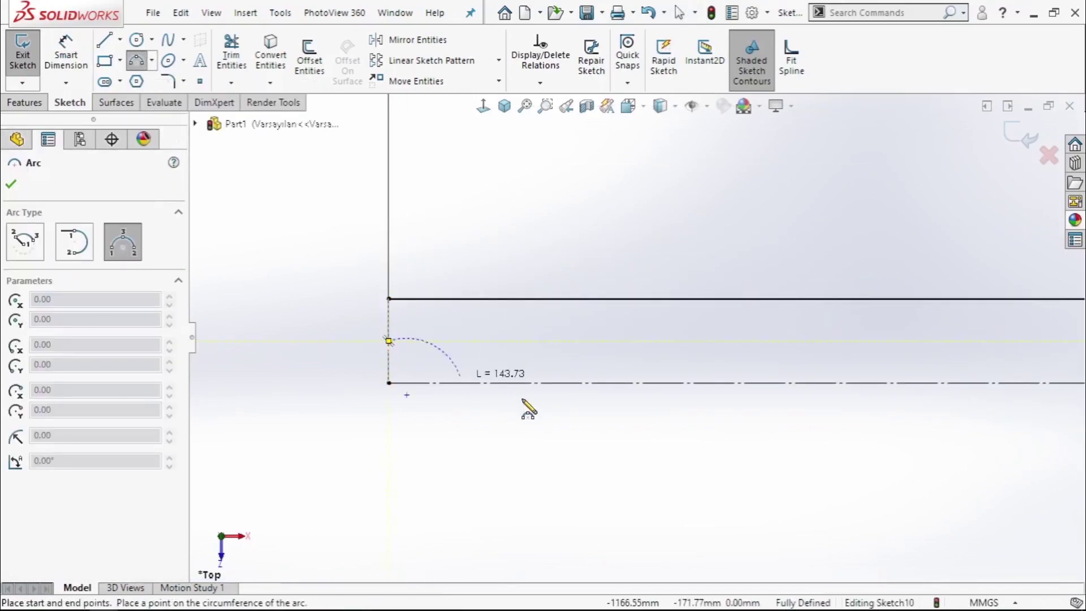
pyautogui.click(493, 374)
pyautogui.rightClick(494, 251)
pyautogui.click(503, 261)
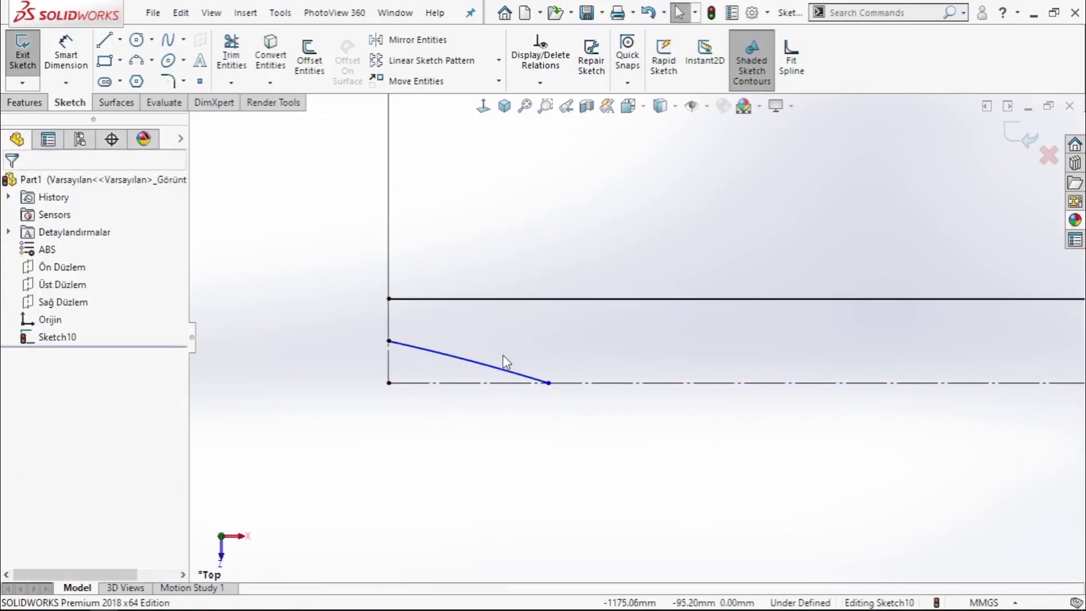
pyautogui.click(505, 373)
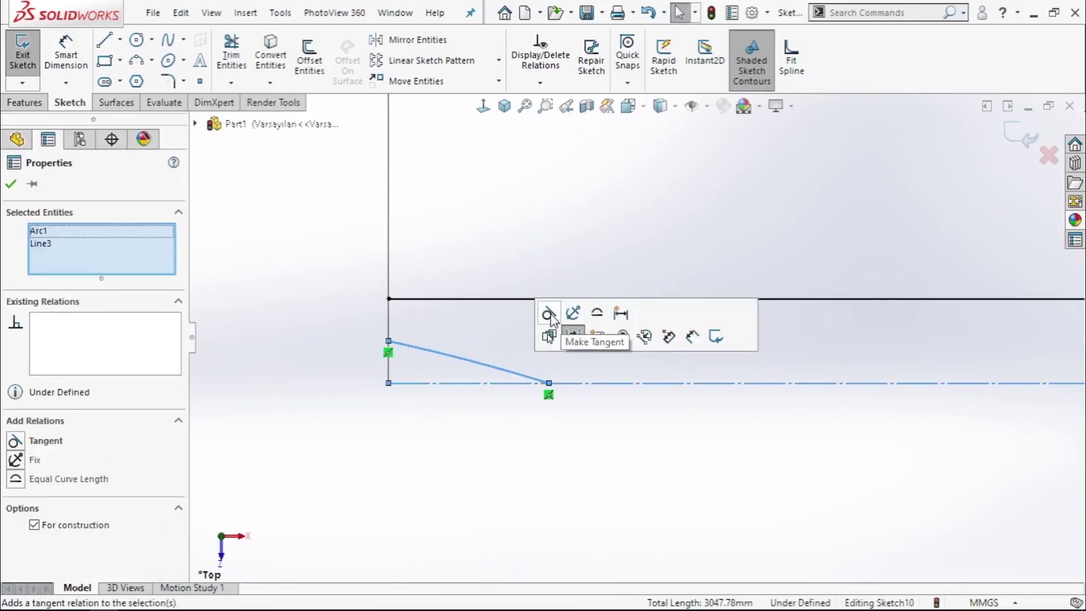
pyautogui.click(573, 313)
pyautogui.click(503, 231)
pyautogui.hotkey('ctrl', 'z')
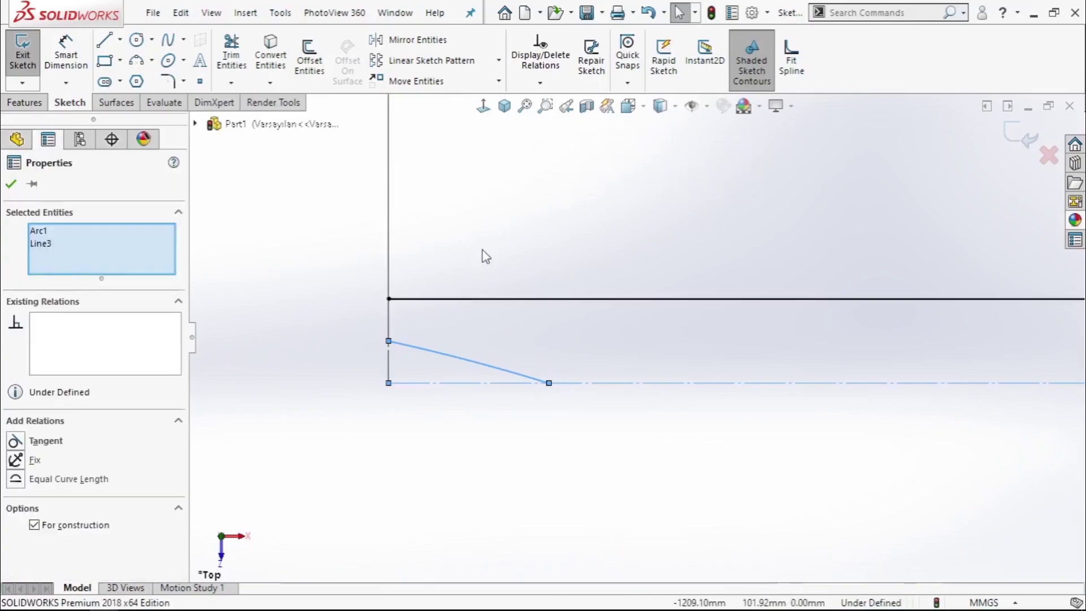
pyautogui.click(484, 255)
pyautogui.click(487, 364)
pyautogui.press('Delete')
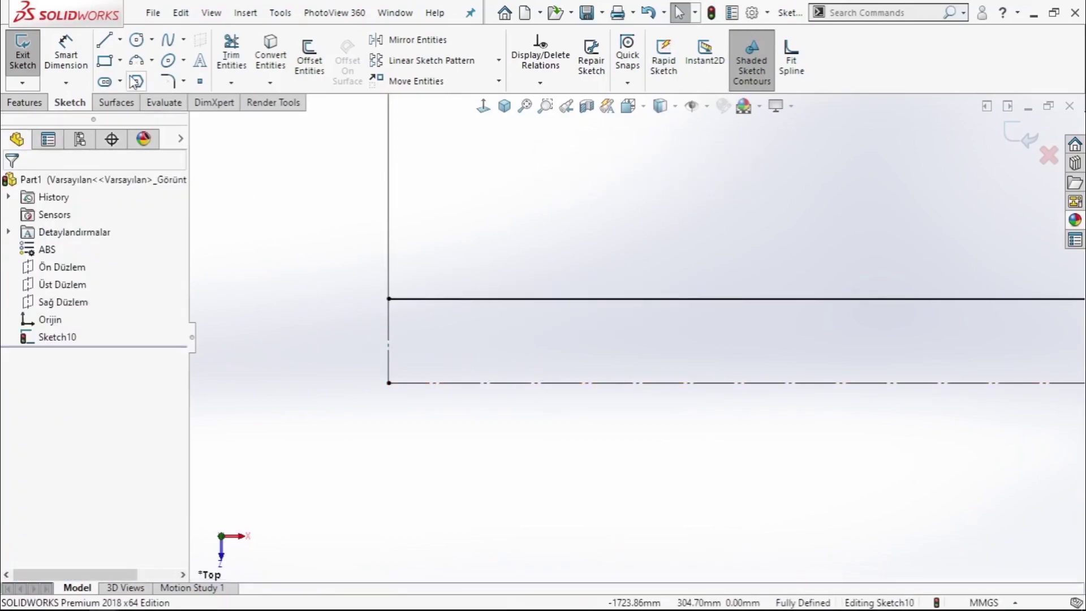
# Step: Redraw the left-end three-point arc, tangent to the bottom construction line
pyautogui.press('Return')
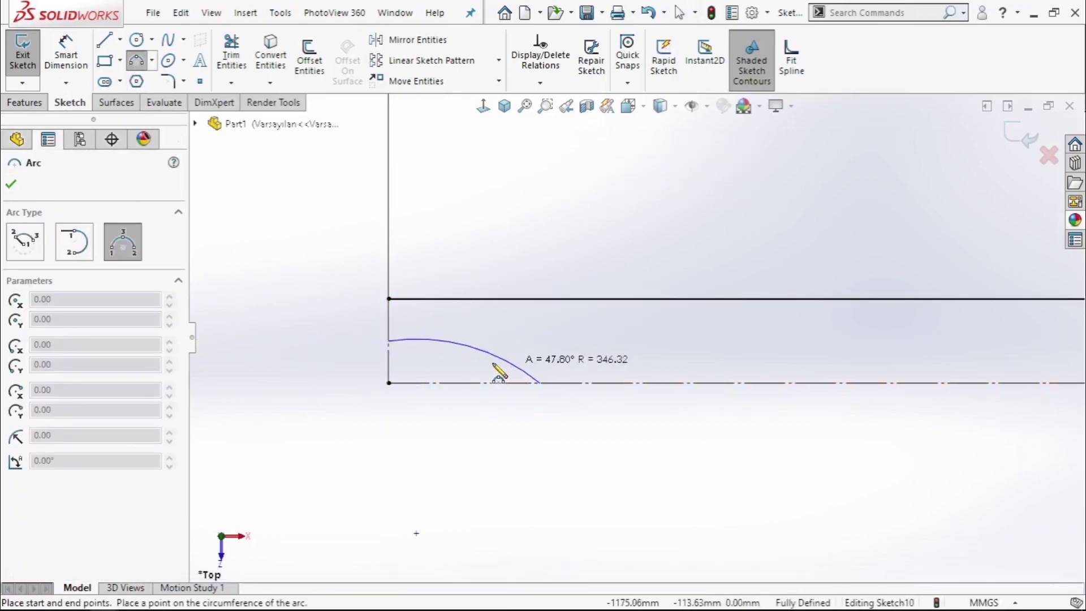
pyautogui.click(459, 368)
pyautogui.rightClick(497, 219)
pyautogui.click(515, 226)
pyautogui.click(439, 360)
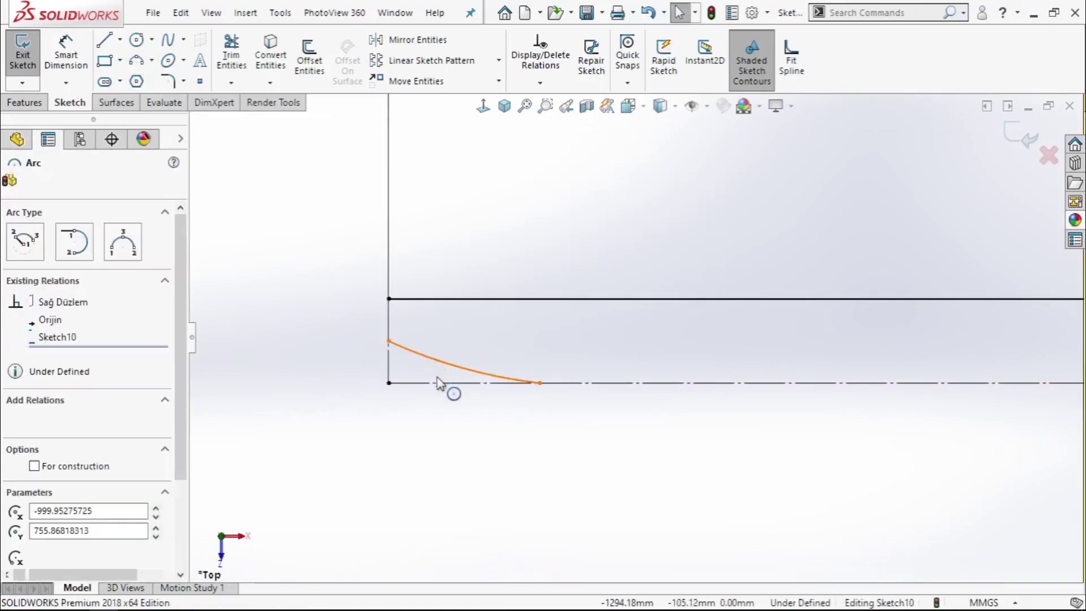
pyautogui.keyDown('ctrl'); pyautogui.click(443, 383); pyautogui.keyUp('ctrl')
pyautogui.click(483, 341)
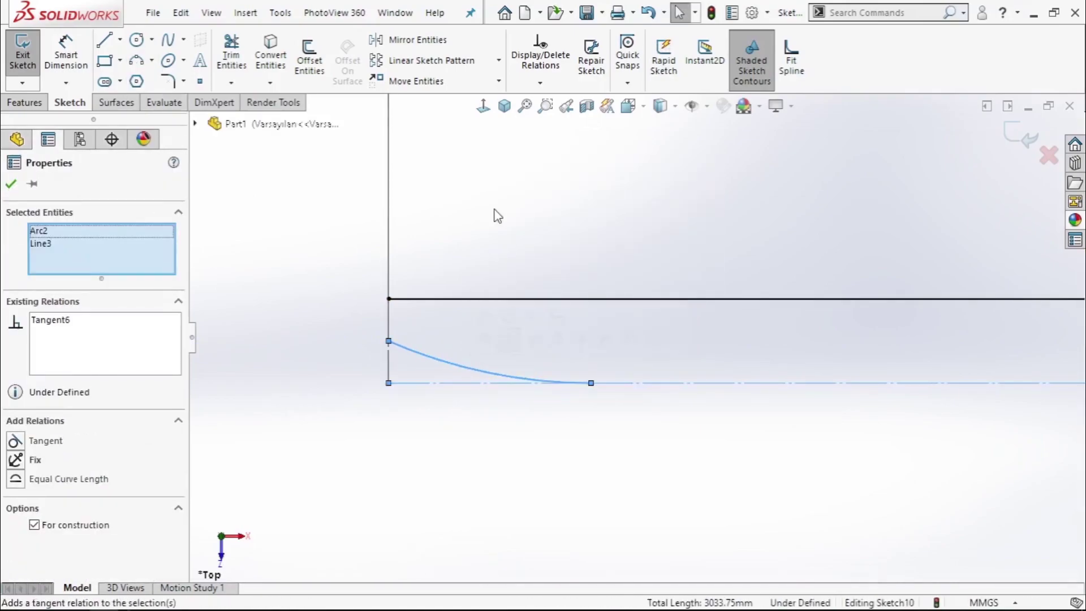
pyautogui.click(497, 216)
# Step: Mirror the arc about Üst Düzlem to the right end and fit the view
pyautogui.click(438, 47)
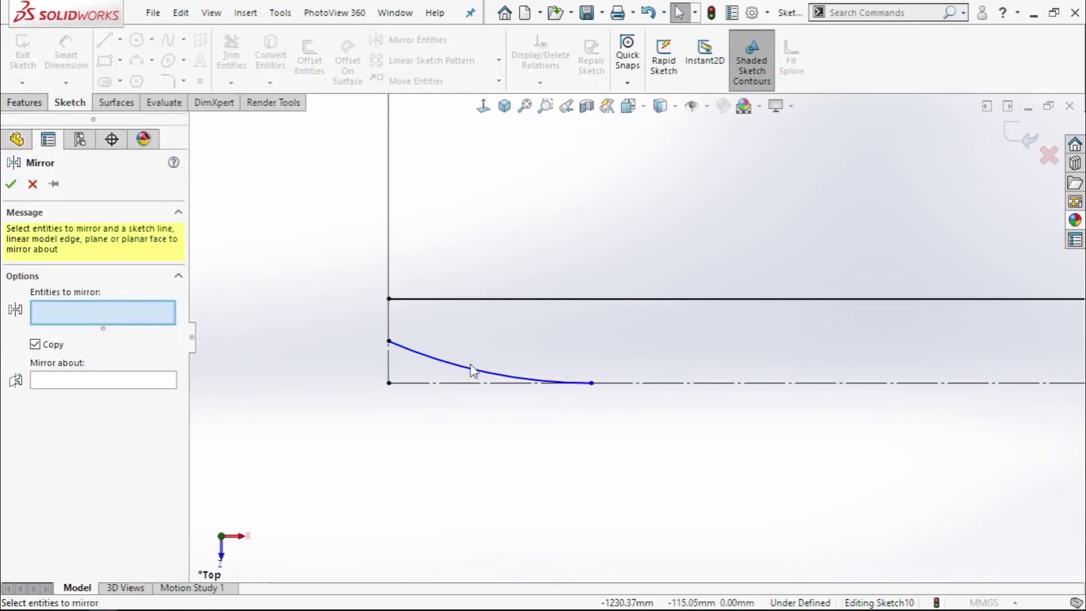
pyautogui.click(473, 369)
pyautogui.click(110, 381)
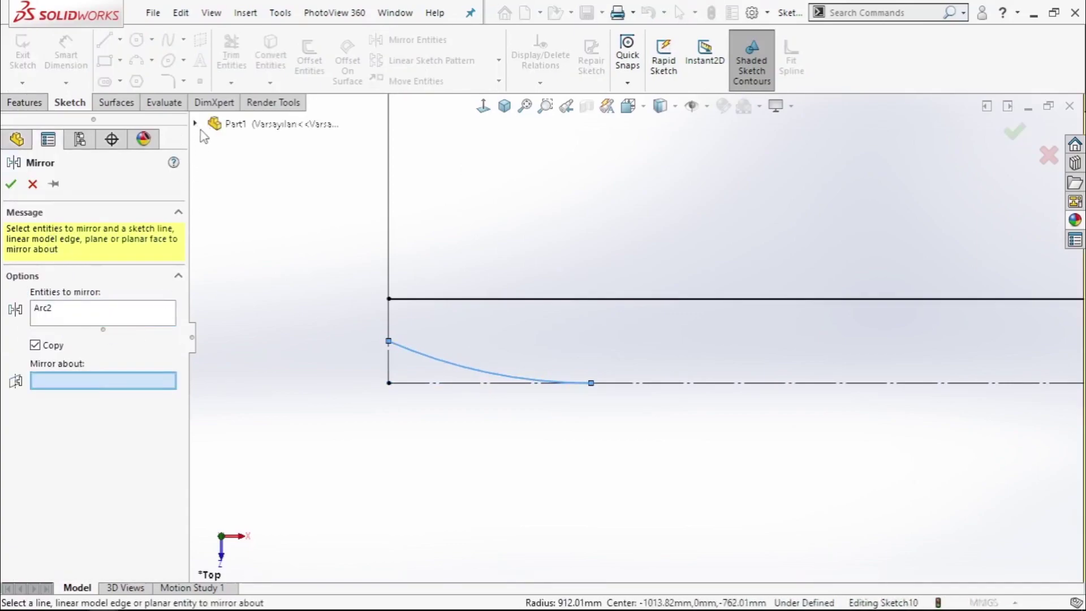
pyautogui.click(257, 247)
pyautogui.press('Return')
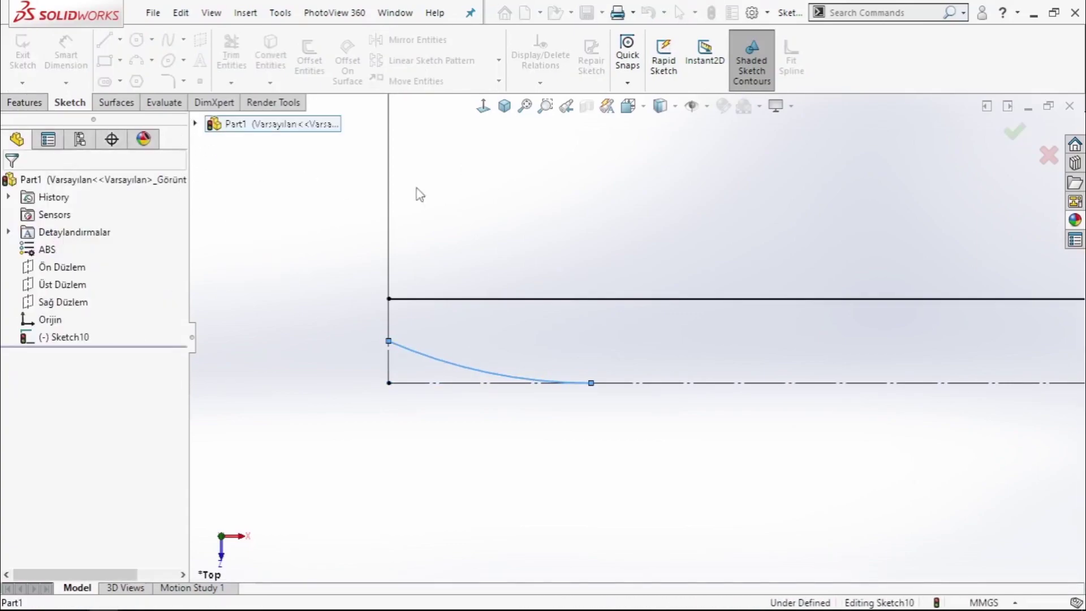
pyautogui.press('f')
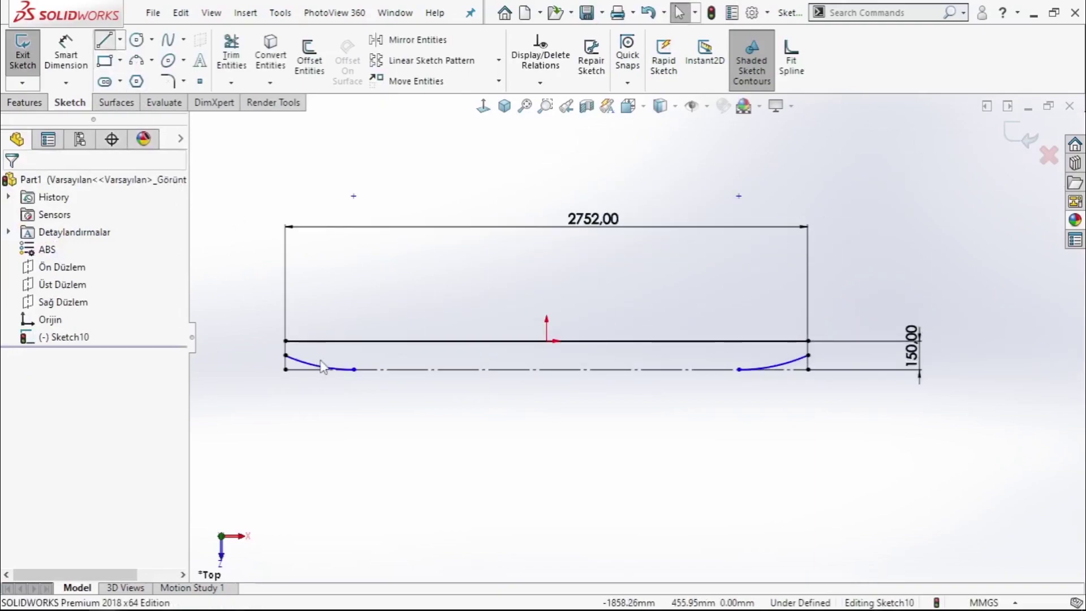
# Step: Draw a bottom line joining the arcs and side lines up to the top corners
pyautogui.click(354, 369)
pyautogui.click(739, 369)
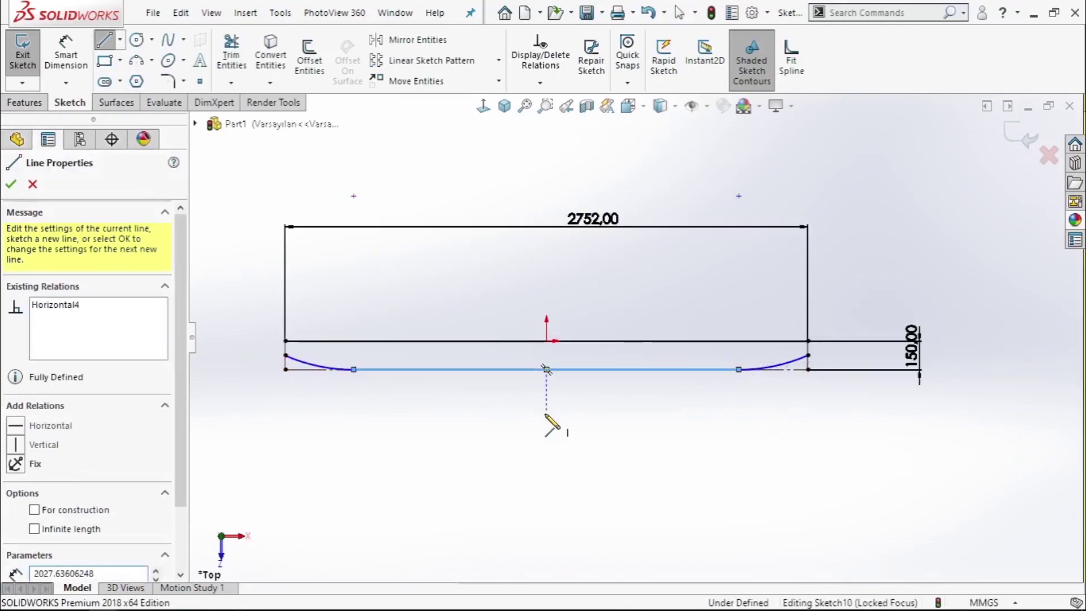
pyautogui.press('Escape')
pyautogui.press('l')
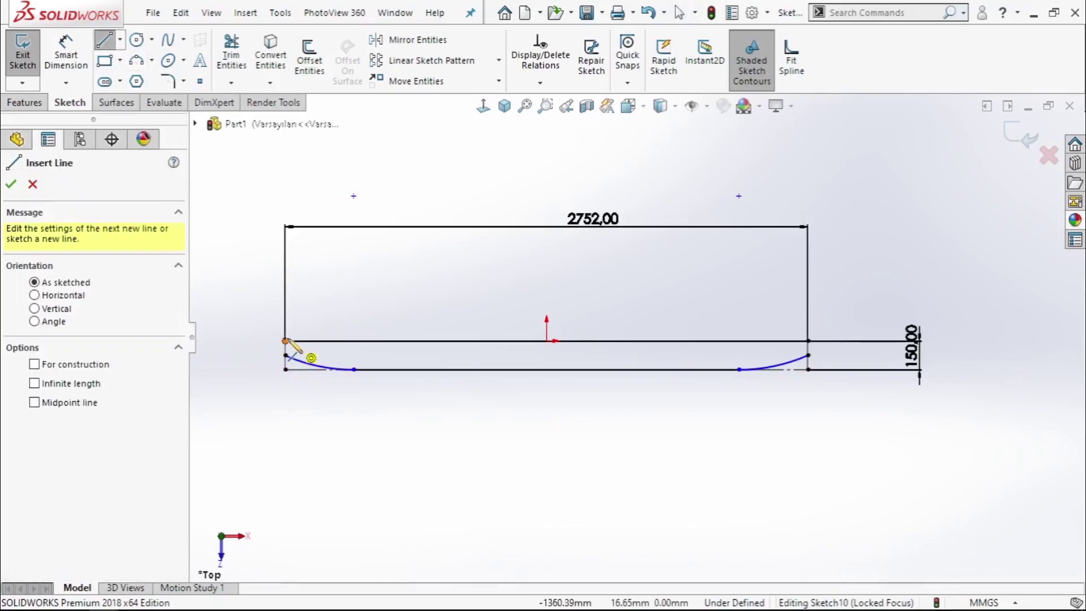
pyautogui.click(286, 341)
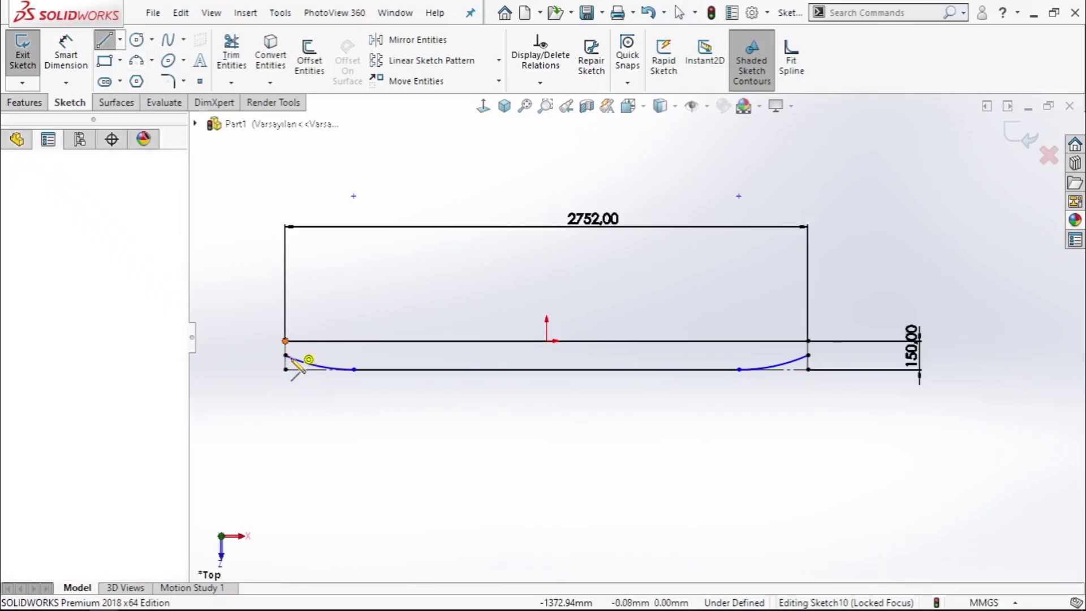
pyautogui.click(808, 341)
pyautogui.click(808, 356)
pyautogui.rightClick(736, 292)
# Step: Dimension the bottom line to 2000
pyautogui.click(746, 244)
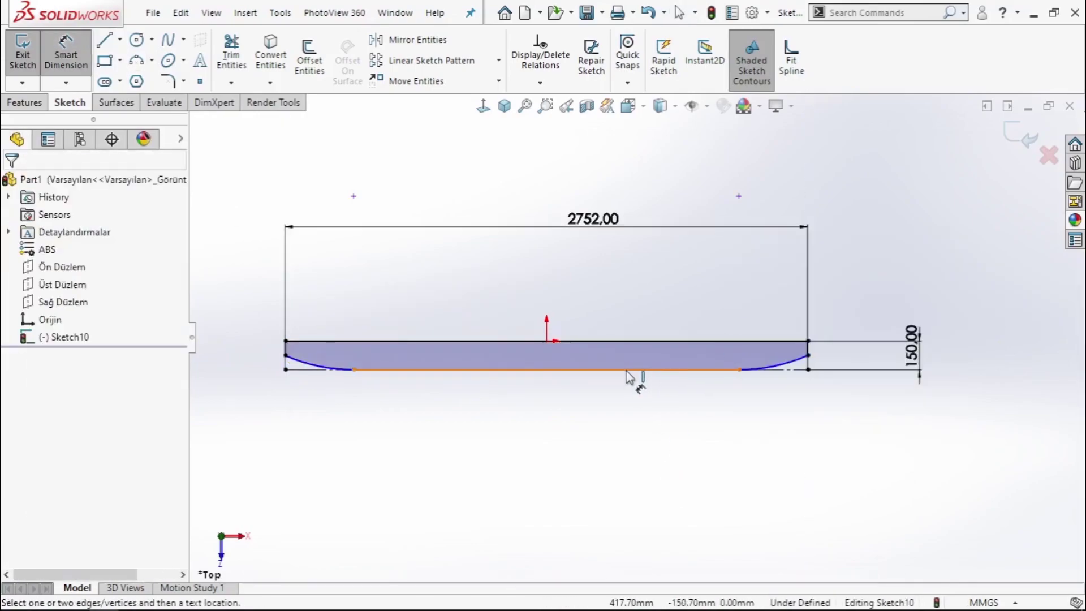
pyautogui.click(627, 372)
pyautogui.click(611, 424)
pyautogui.write('200')
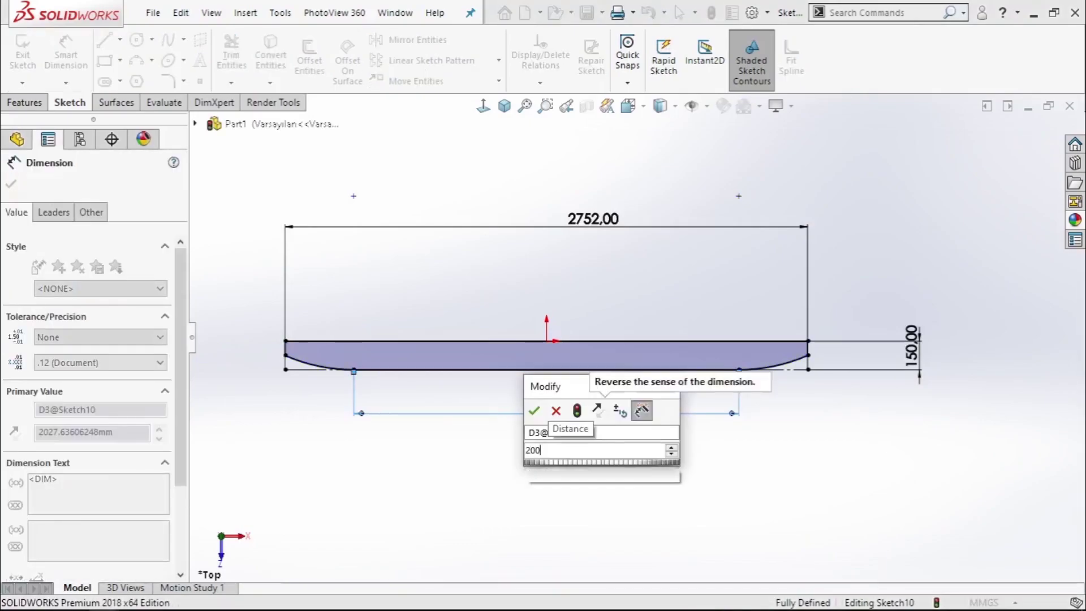
pyautogui.write('0')
pyautogui.press('Return')
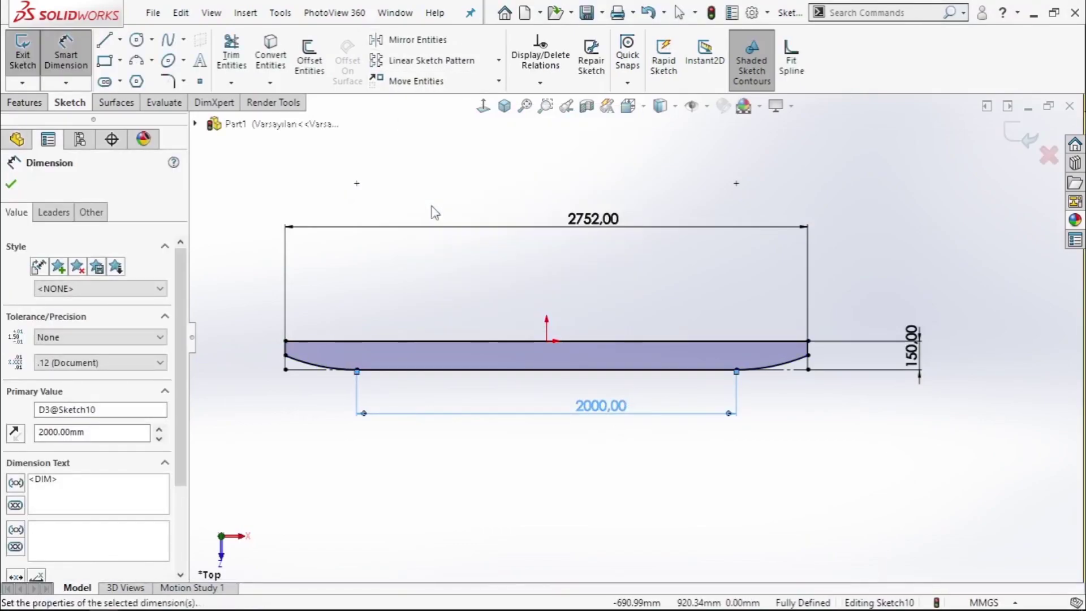
pyautogui.press('Escape')
# Step: Round the sketch's left and right top corners with 50 mm fillets and exit the sketch
pyautogui.click(170, 81)
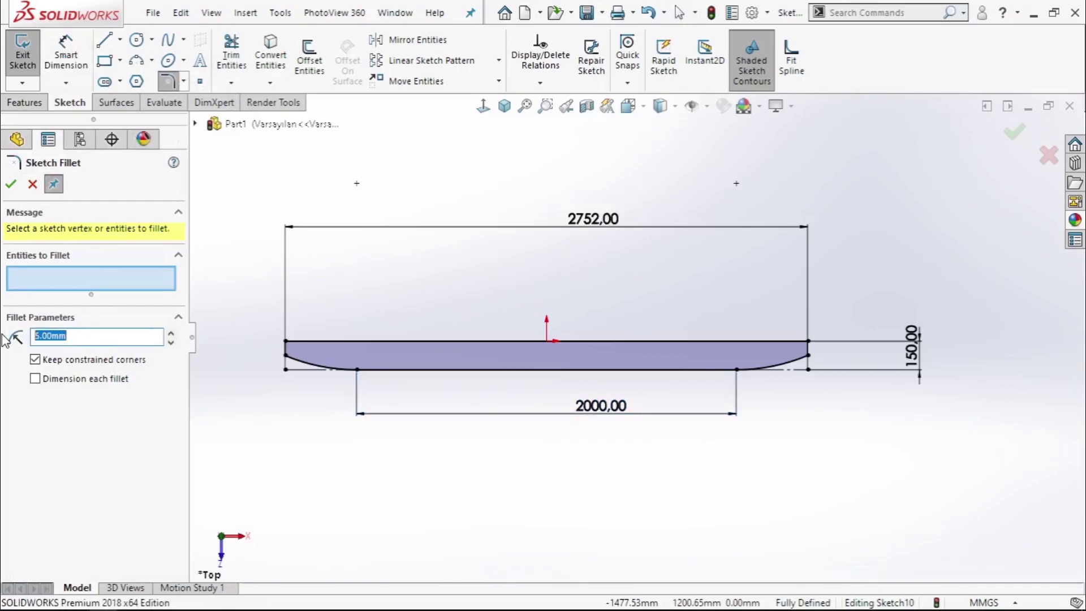
pyautogui.write('50')
pyautogui.click(285, 356)
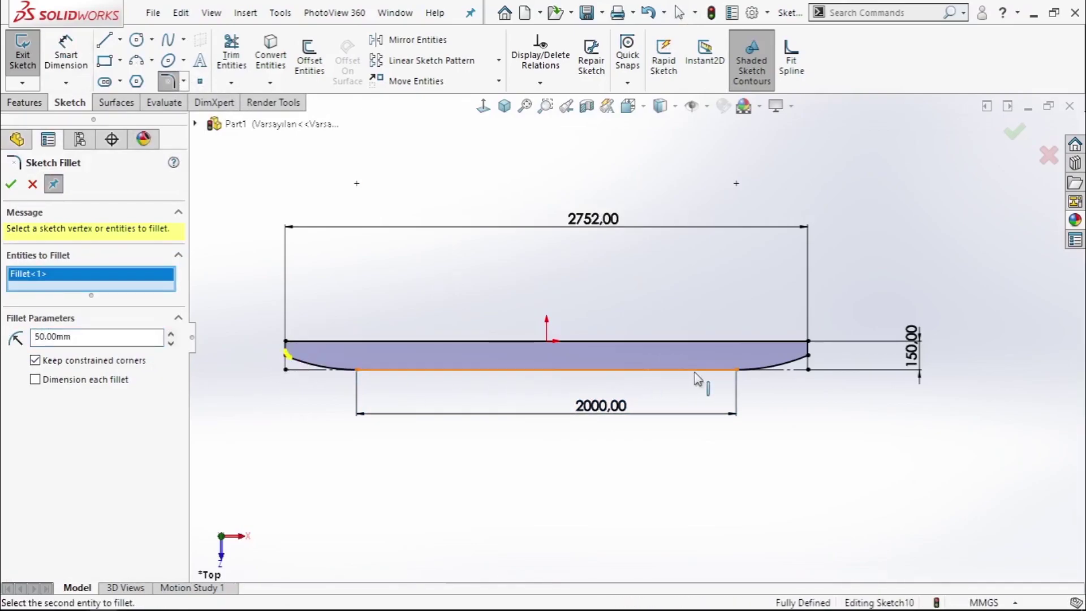
pyautogui.click(809, 356)
pyautogui.press('Return')
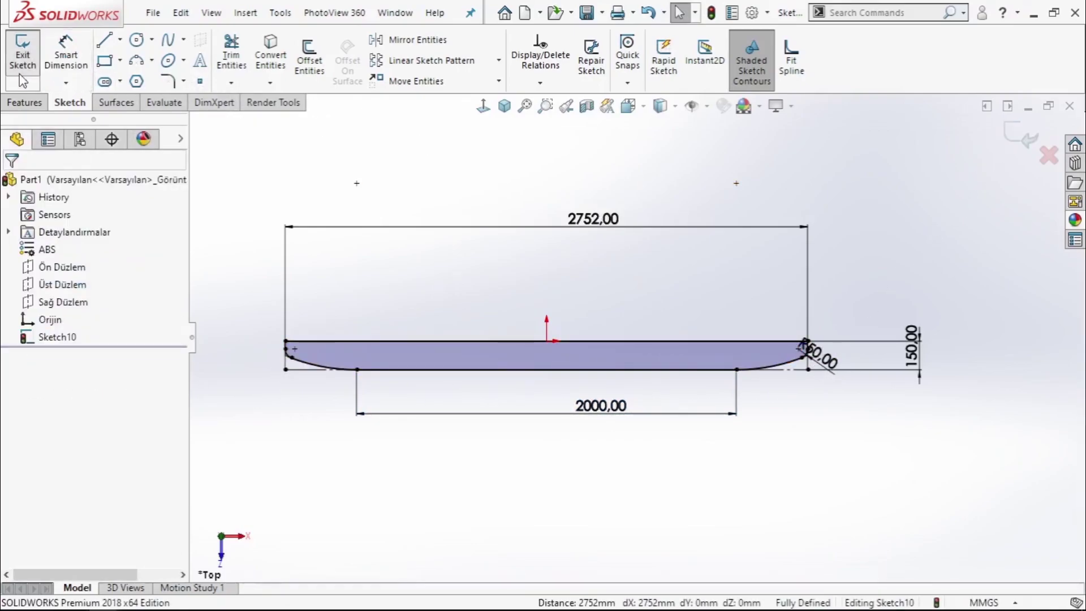
pyautogui.click(22, 79)
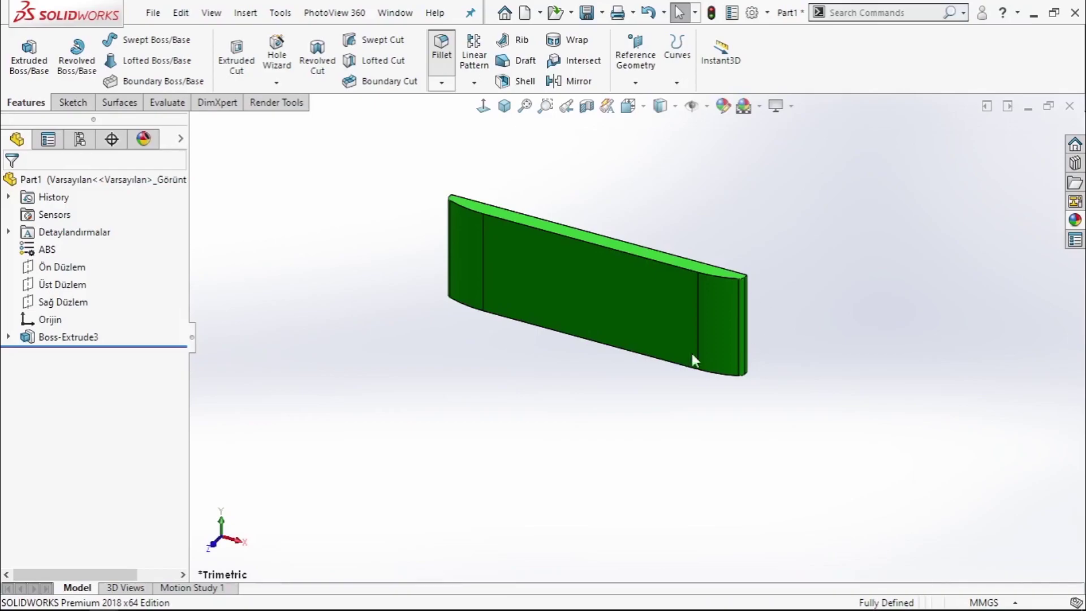
# Step: Fillet the plate's bottom edge at 100 mm and orbit to a tilted view
pyautogui.scroll(-2, 645, 291)
pyautogui.scroll(-4, 639, 350)
pyautogui.click(627, 408)
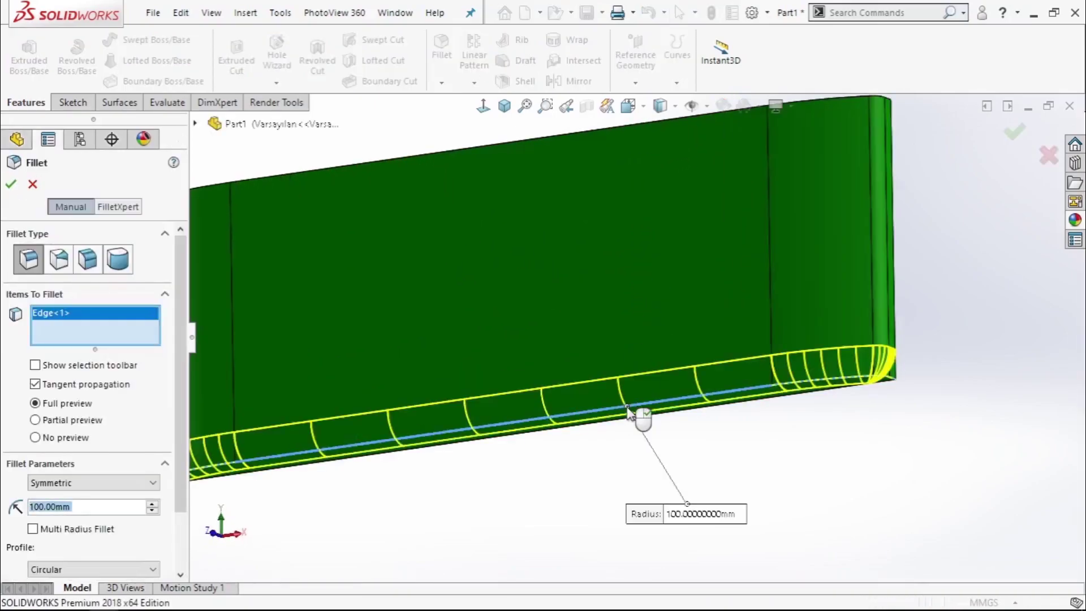
pyautogui.click(1014, 131)
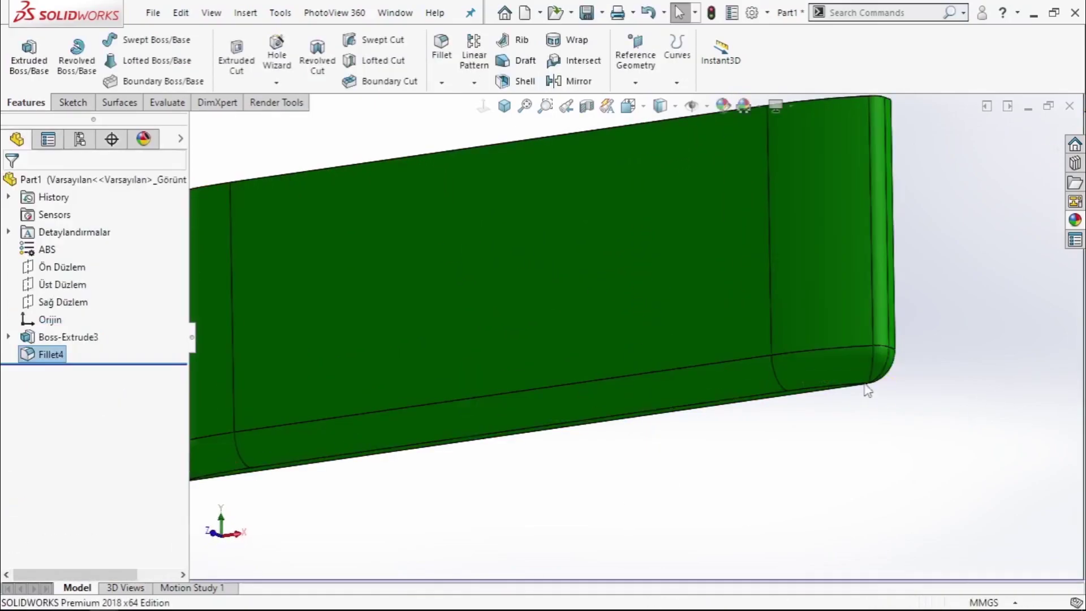
pyautogui.scroll(3, 604, 377)
pyautogui.scroll(2, 485, 323)
pyautogui.scroll(1, 557, 320)
pyautogui.moveTo(557, 321); pyautogui.dragTo(434, 115, button='middle')
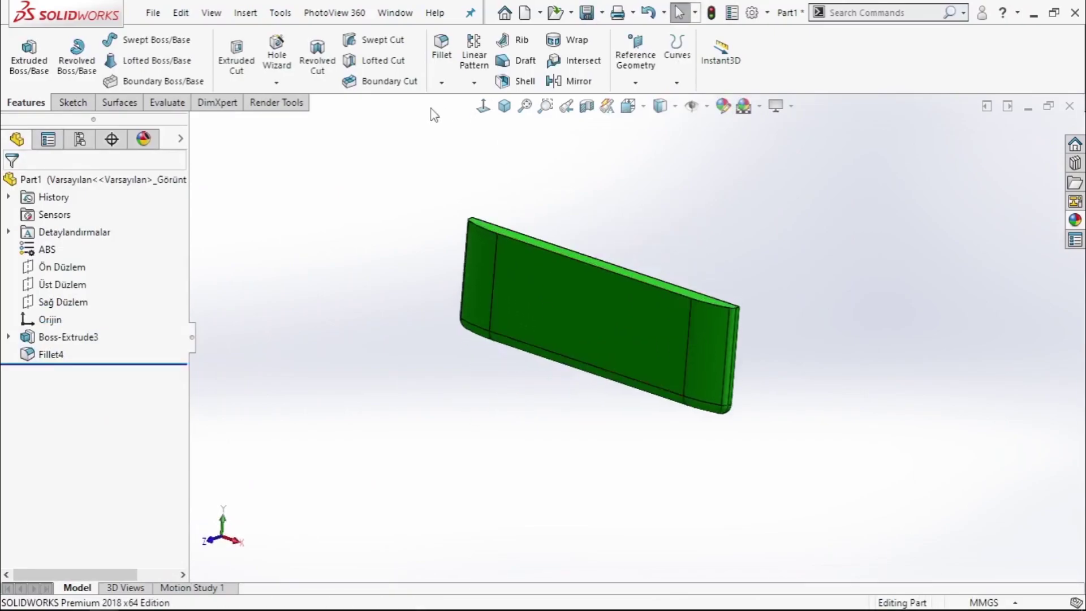
# Step: Sketch on the top plane, view it normal, and convert the three bottom edges
pyautogui.click(79, 259)
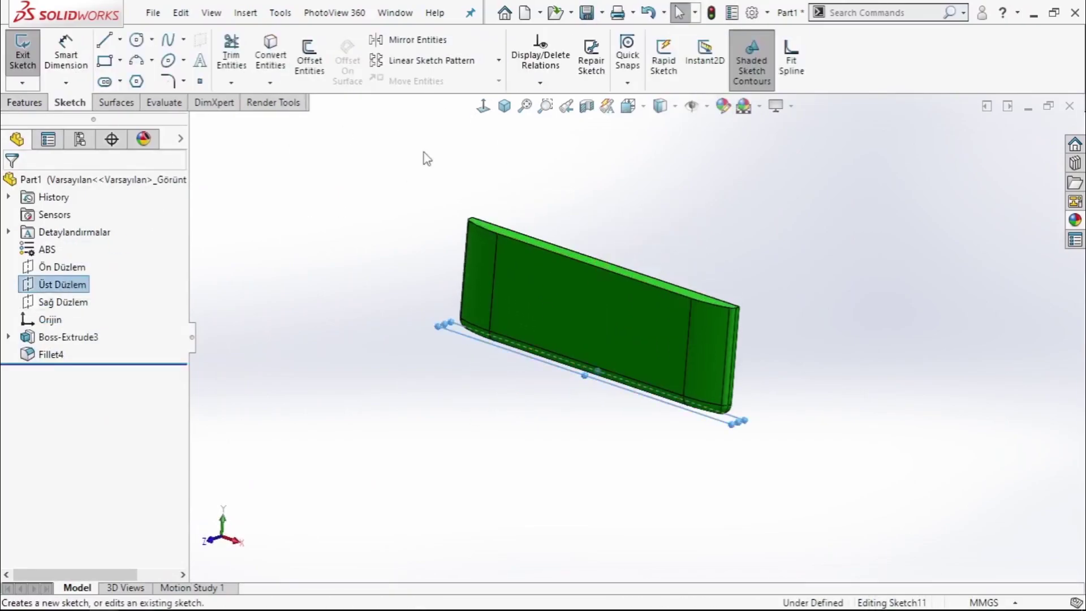
pyautogui.click(484, 106)
pyautogui.click(278, 66)
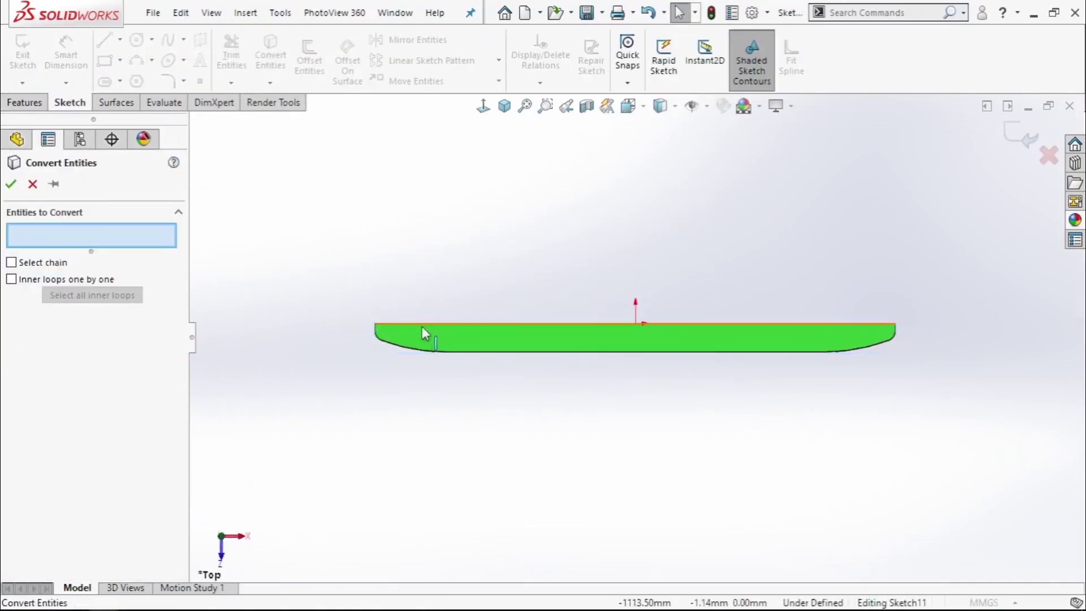
pyautogui.click(402, 348)
pyautogui.click(475, 352)
pyautogui.click(877, 348)
pyautogui.press('Return')
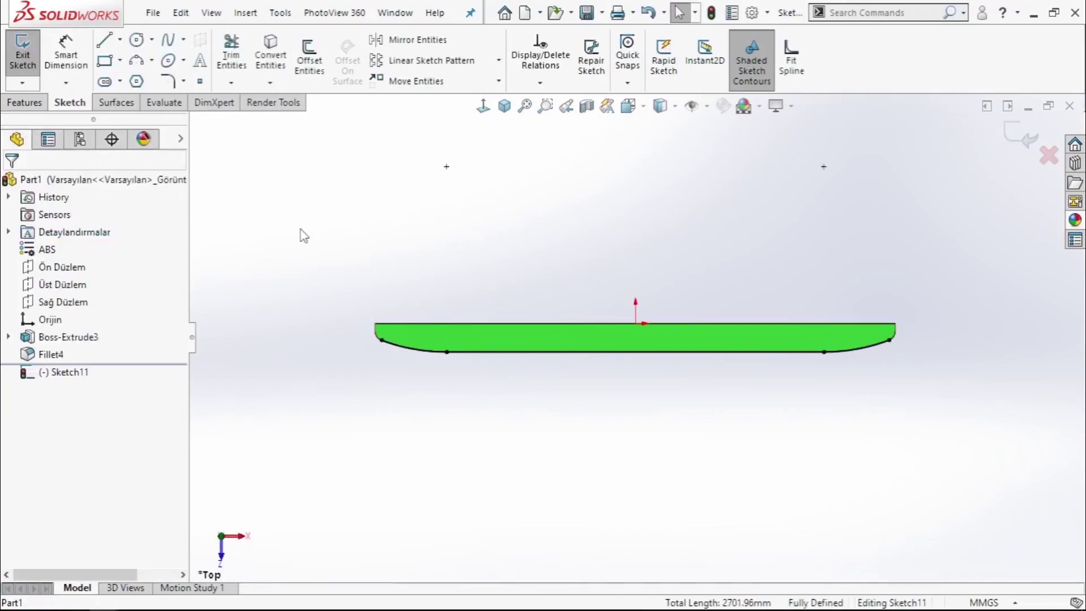
# Step: Add a small three-point arc at the left end and a vertical centerline through the origin
pyautogui.click(136, 60)
pyautogui.click(383, 340)
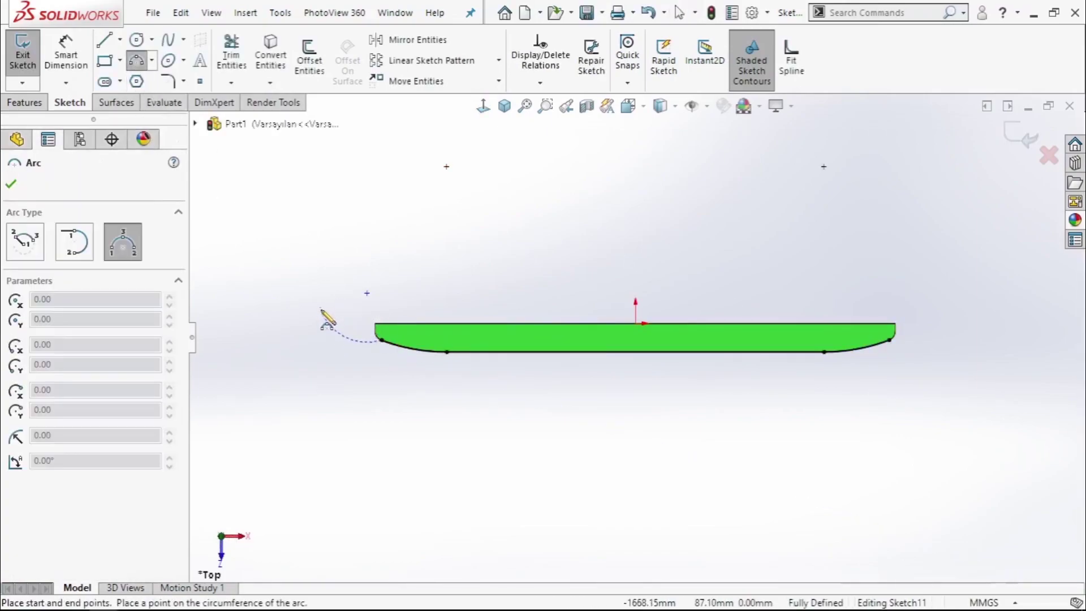
pyautogui.click(320, 309)
pyautogui.click(348, 330)
pyautogui.rightClick(368, 216)
pyautogui.click(405, 289)
pyautogui.click(120, 39)
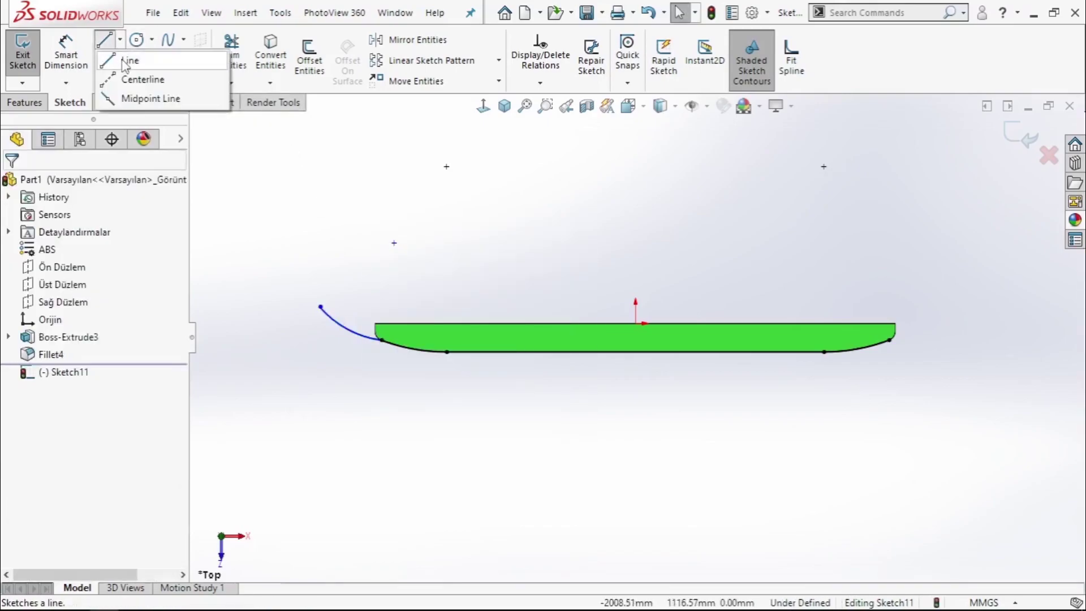
pyautogui.click(655, 345)
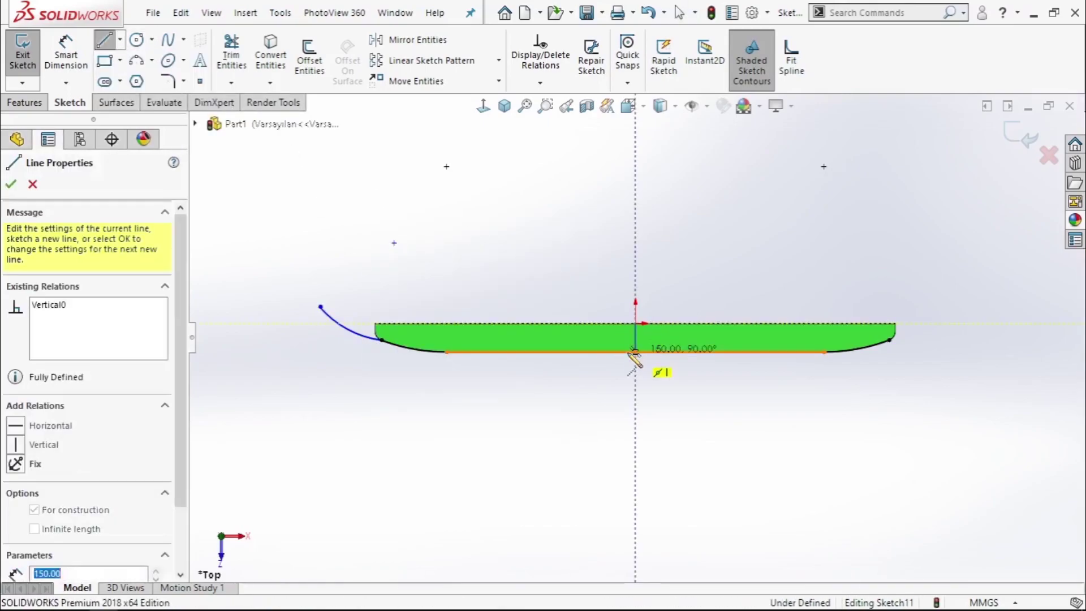
pyautogui.rightClick(574, 258)
pyautogui.click(602, 270)
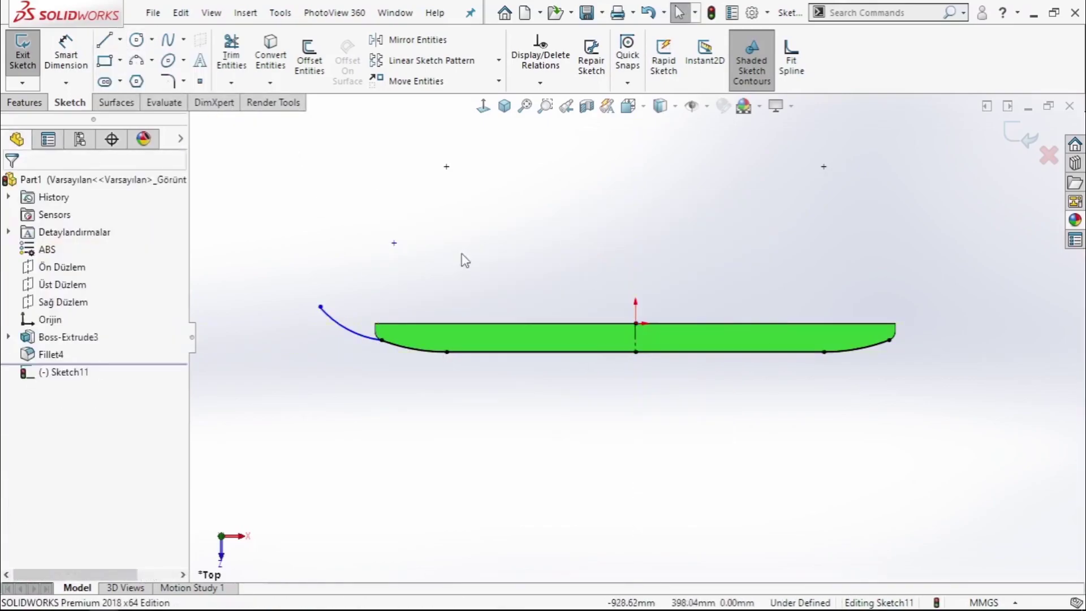
# Step: Make the new arc concentric with the lower-left arc, its end on the point, the point on the top edge
pyautogui.click(342, 332)
pyautogui.keyDown('ctrl'); pyautogui.click(420, 348); pyautogui.keyUp('ctrl')
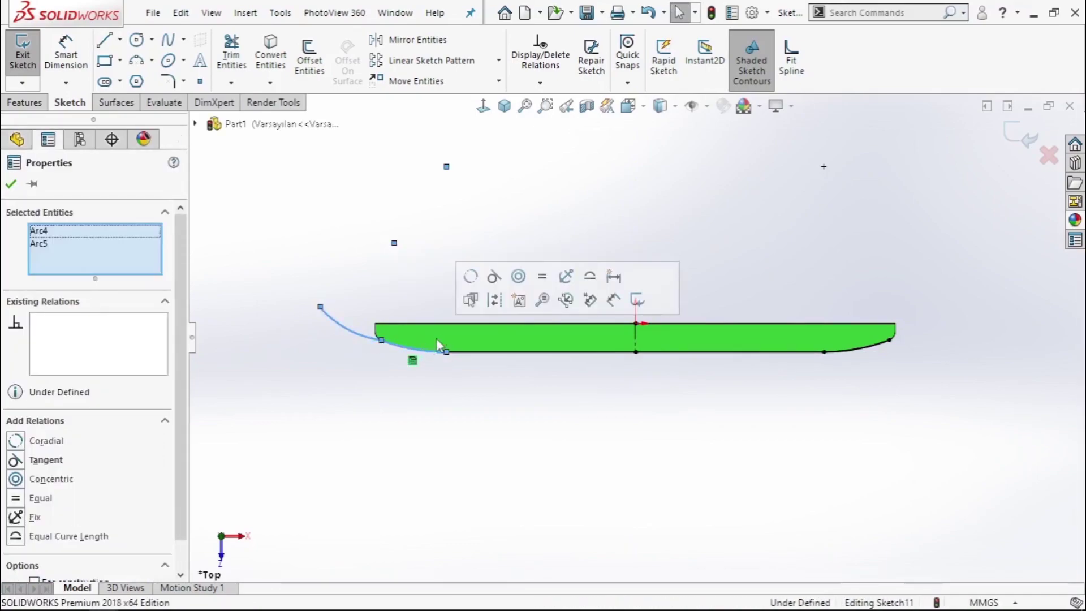
pyautogui.click(522, 278)
pyautogui.click(342, 313)
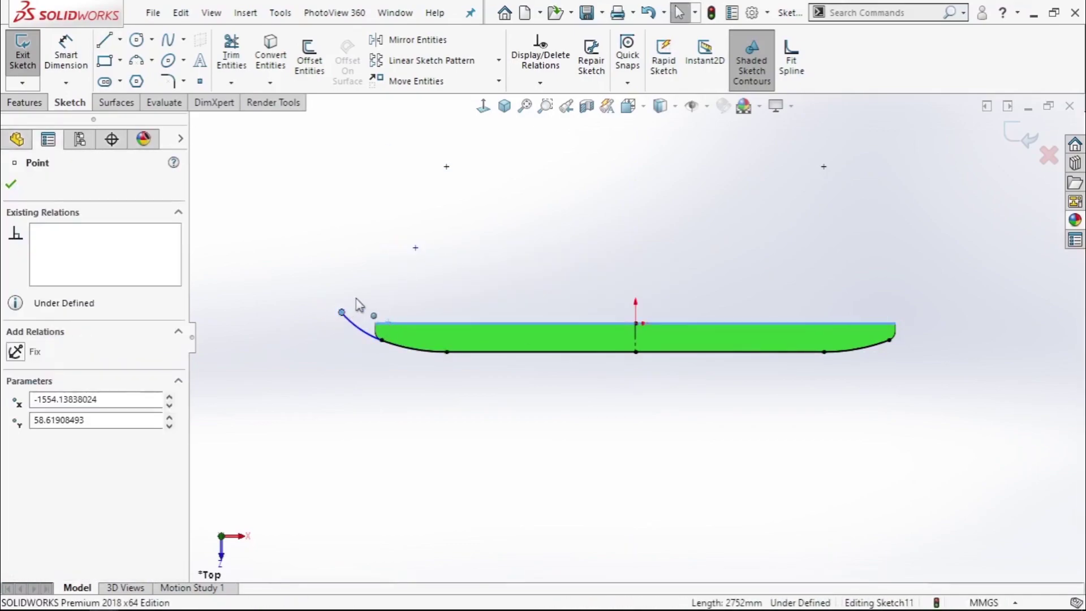
pyautogui.keyDown('ctrl'); pyautogui.click(415, 247); pyautogui.keyUp('ctrl')
pyautogui.click(388, 236)
pyautogui.click(345, 250)
pyautogui.click(415, 248)
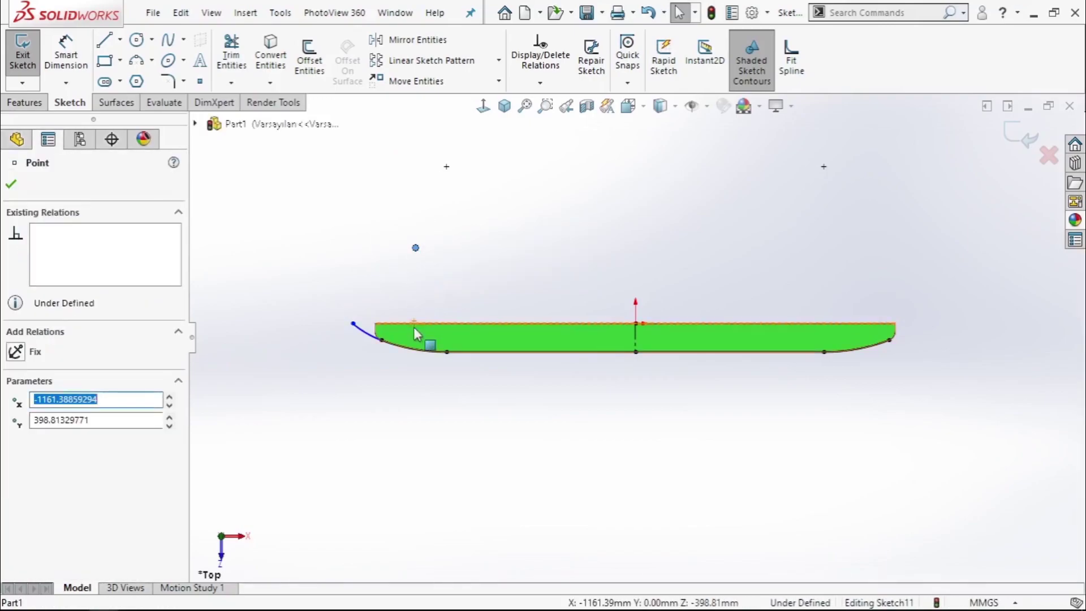
pyautogui.keyDown('ctrl'); pyautogui.click(399, 328); pyautogui.keyUp('ctrl')
pyautogui.press('Escape')
pyautogui.click(406, 322)
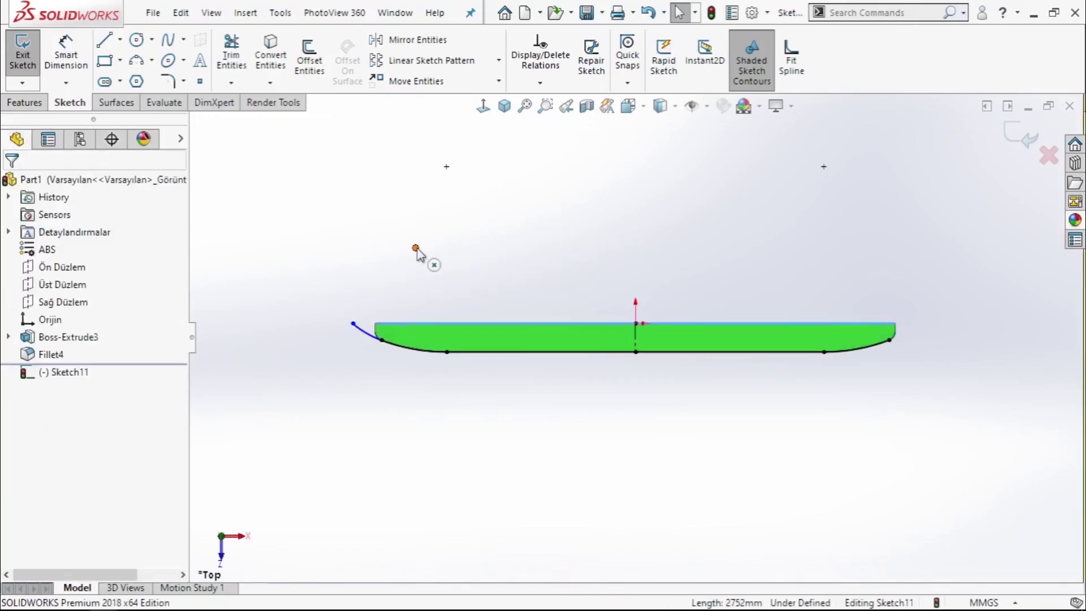
pyautogui.keyDown('ctrl'); pyautogui.click(415, 248); pyautogui.keyUp('ctrl')
pyautogui.click(488, 177)
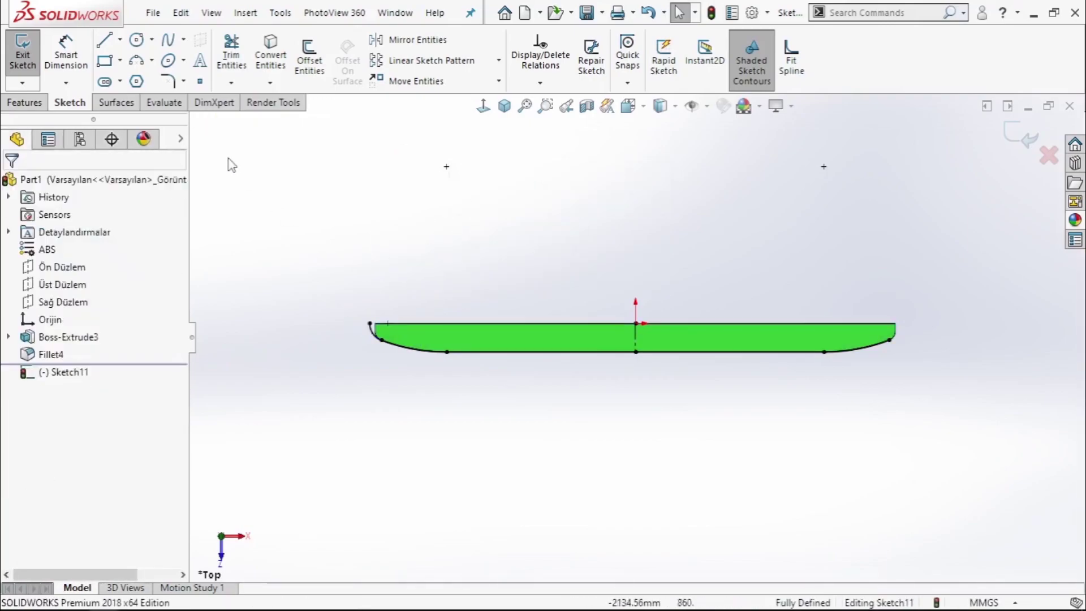
pyautogui.click(372, 337)
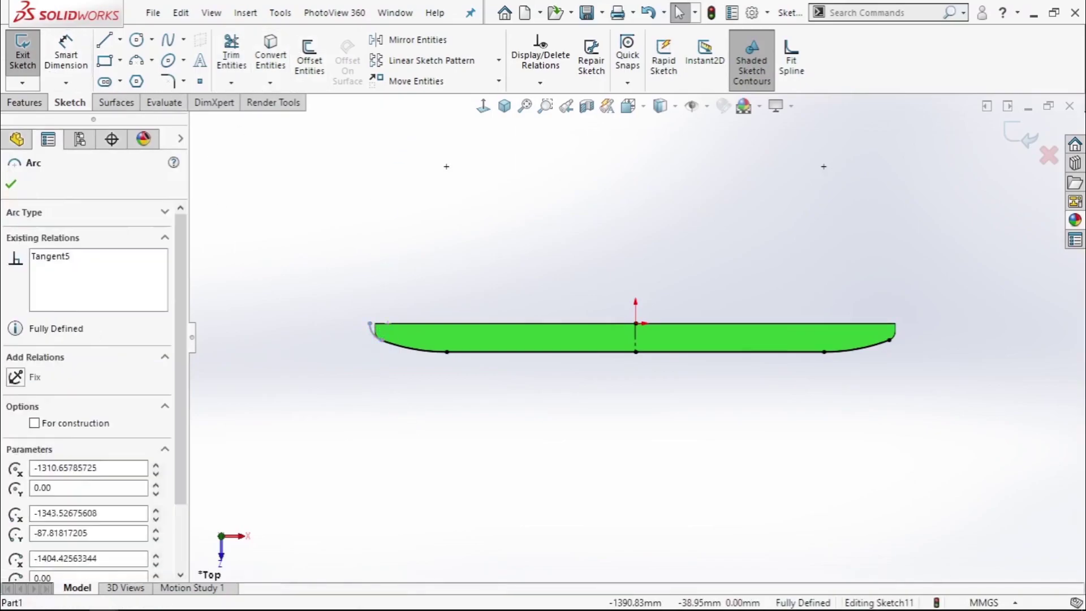
# Step: Mirror the left end arc about the centerline to the right end and exit the sketch
pyautogui.click(417, 40)
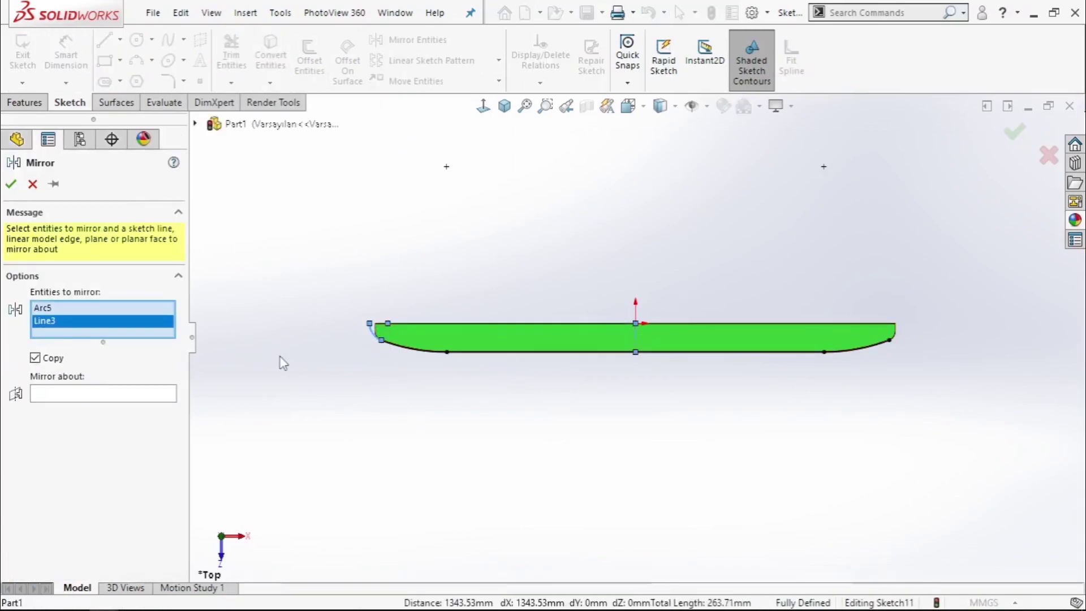
pyautogui.press('Delete')
pyautogui.click(150, 386)
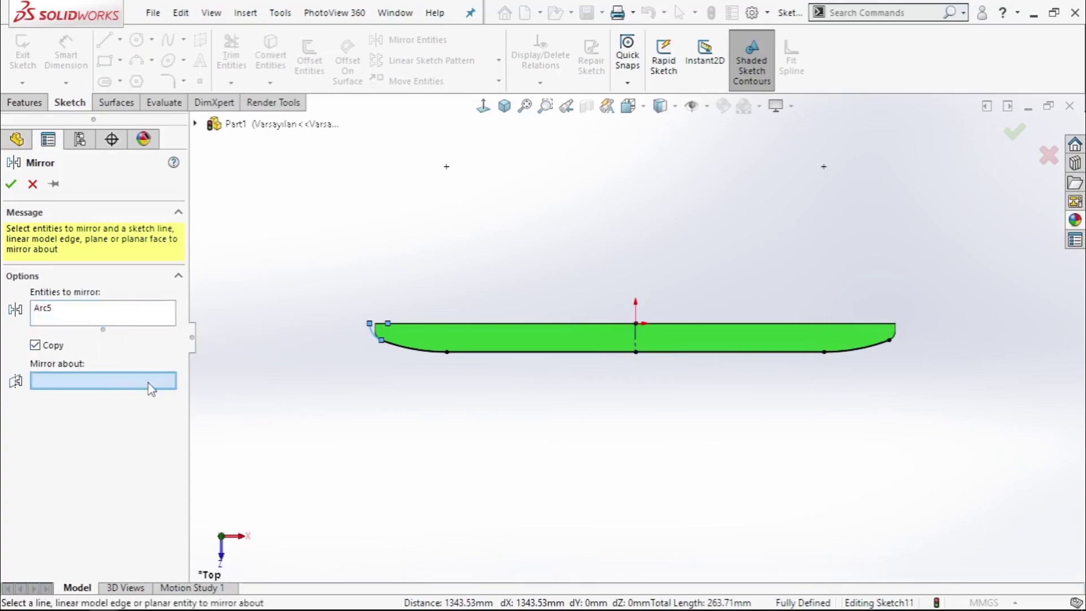
pyautogui.click(33, 184)
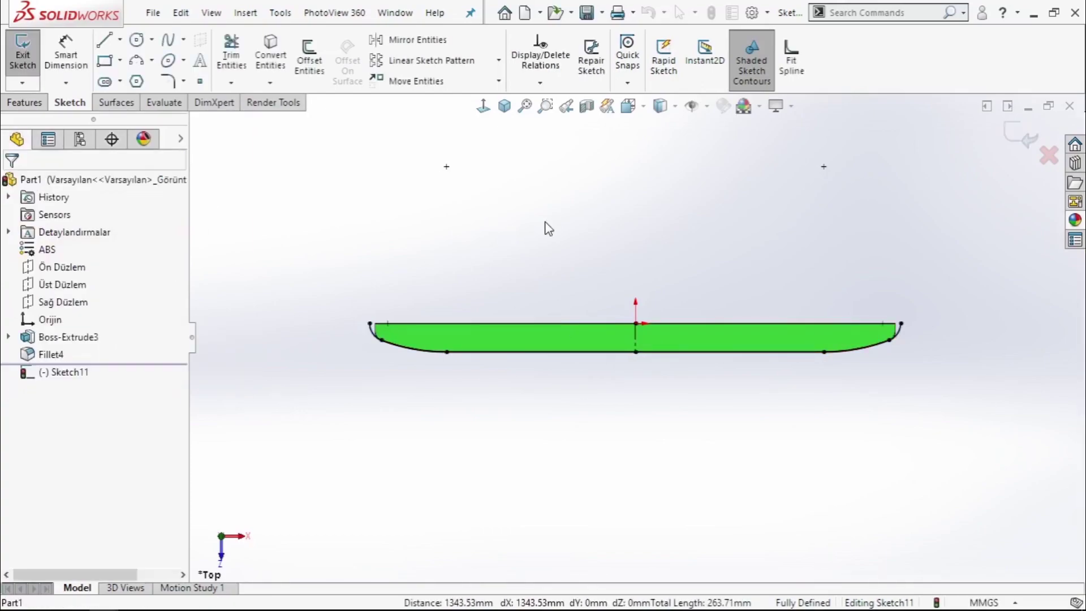
pyautogui.click(1022, 142)
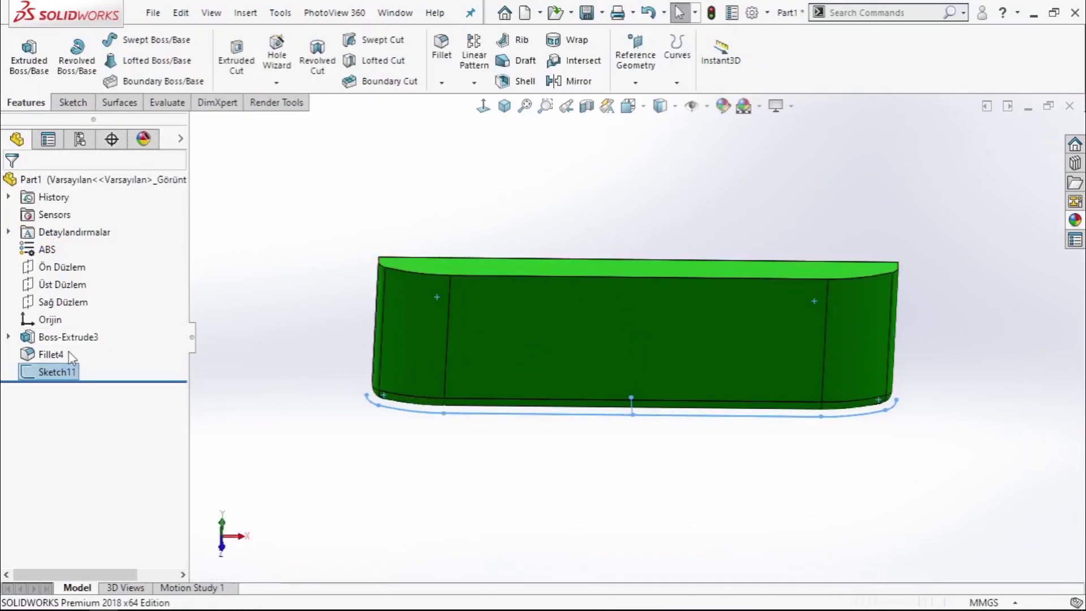
# Step: On Sağ Düzlem, draw a three-line triangle at the plate's edge corner
pyautogui.click(74, 281)
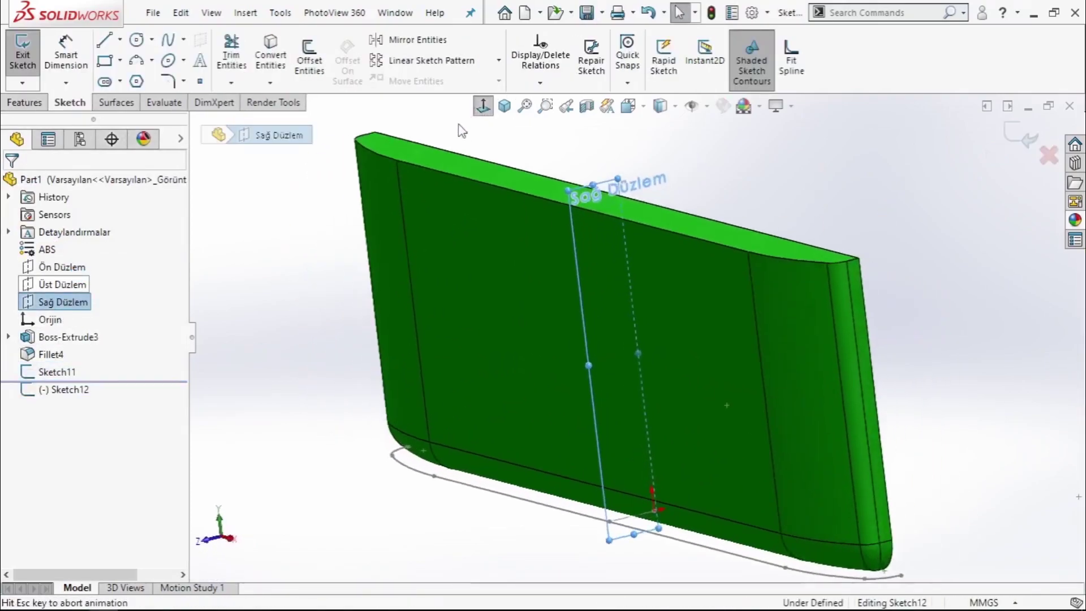
pyautogui.scroll(-5, 619, 492)
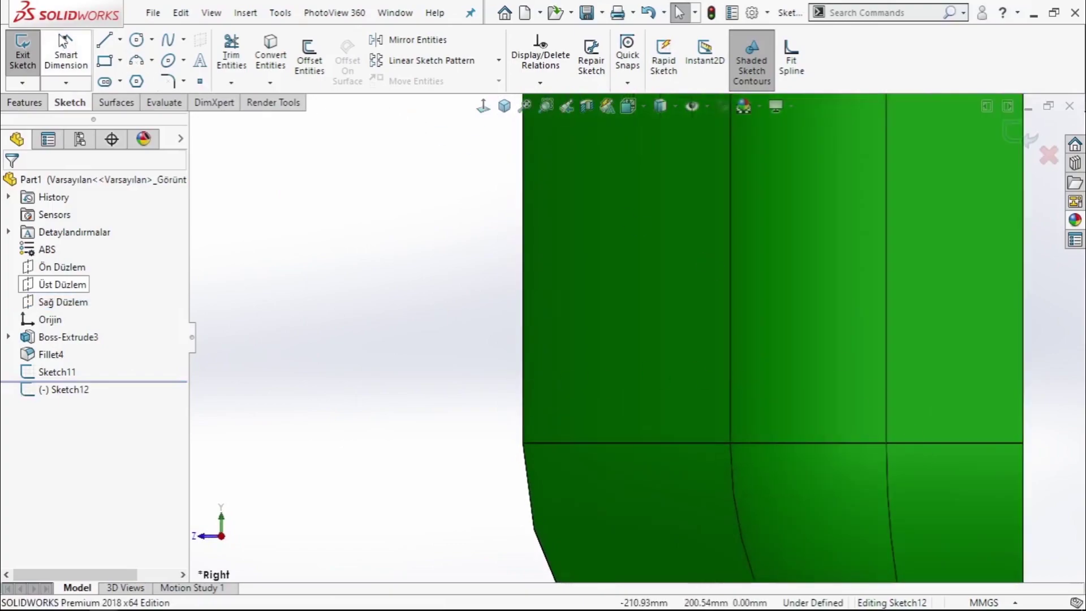
pyautogui.press('l')
pyautogui.click(523, 443)
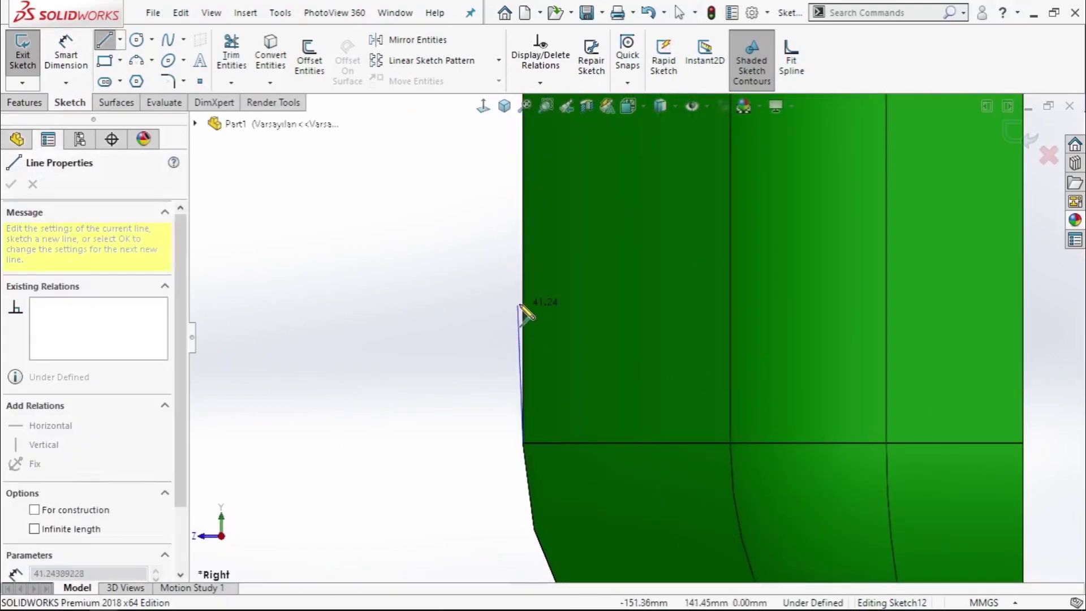
pyautogui.click(523, 337)
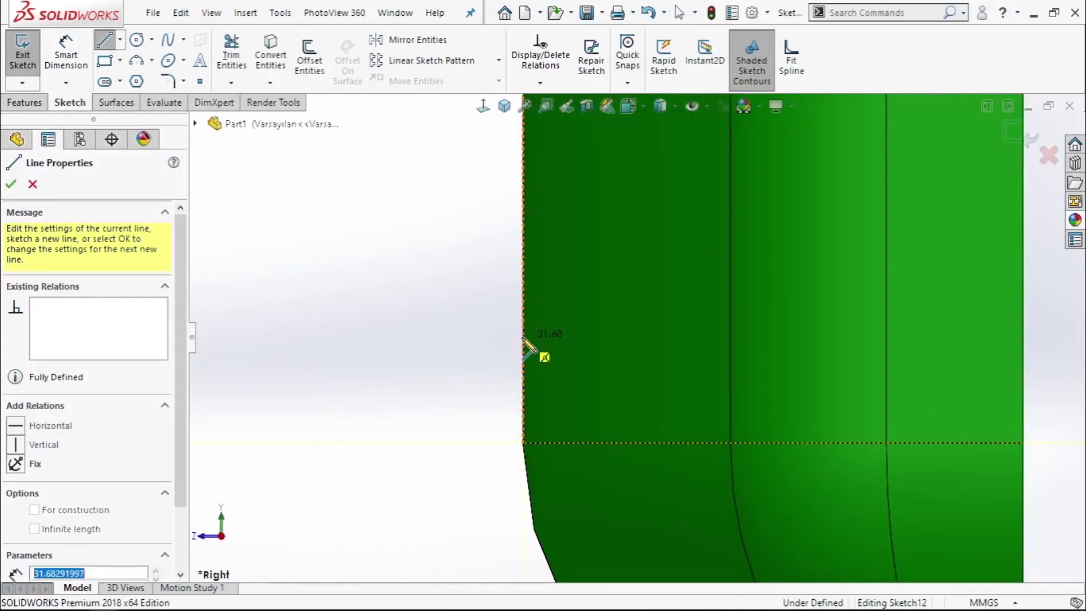
pyautogui.click(570, 337)
pyautogui.click(523, 444)
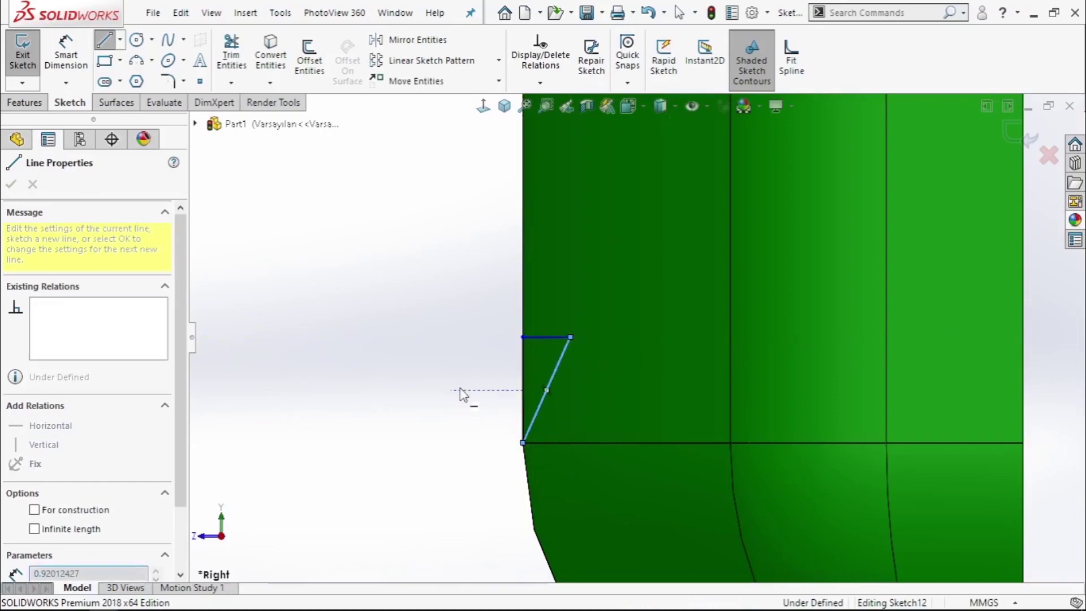
# Step: Dimension the triangle's vertical side 30 and top side 15
pyautogui.press('d')
pyautogui.click(520, 356)
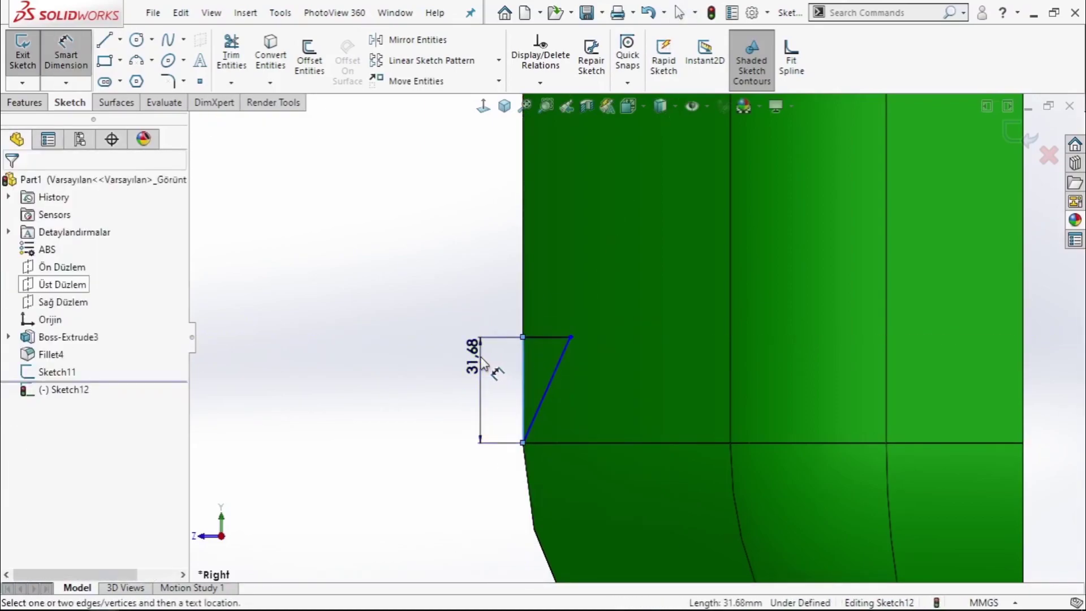
pyautogui.click(480, 363)
pyautogui.write('30')
pyautogui.press('Return')
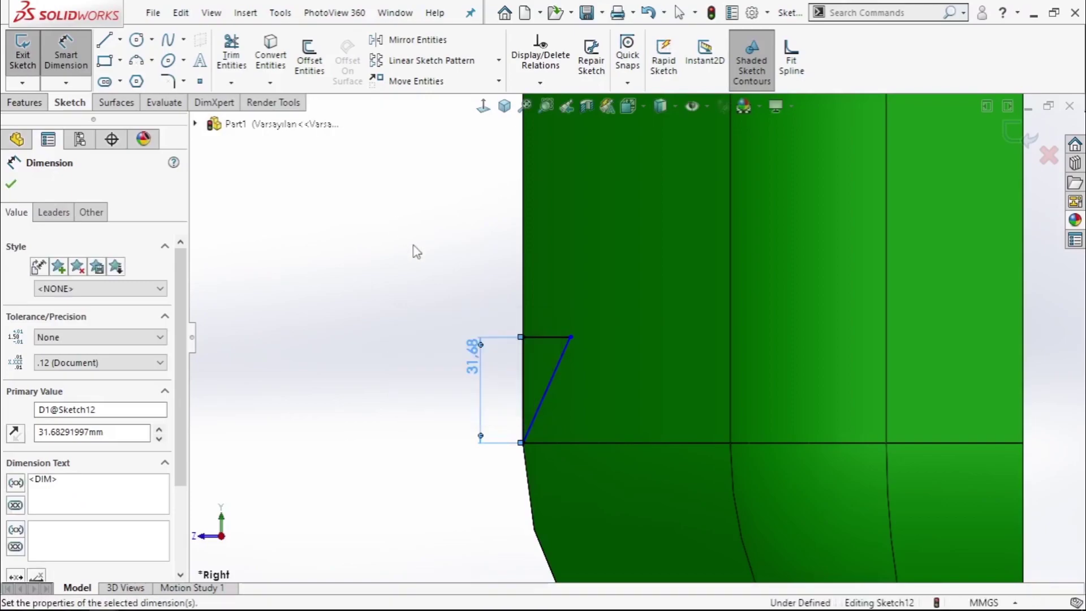
pyautogui.click(552, 337)
pyautogui.click(602, 323)
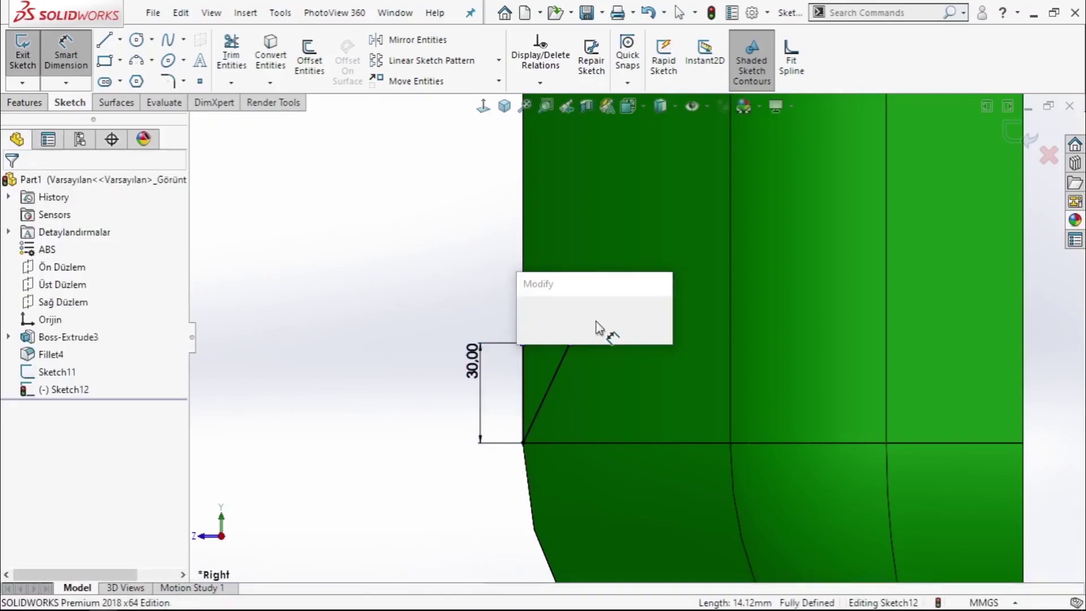
pyautogui.write('15')
pyautogui.press('Return')
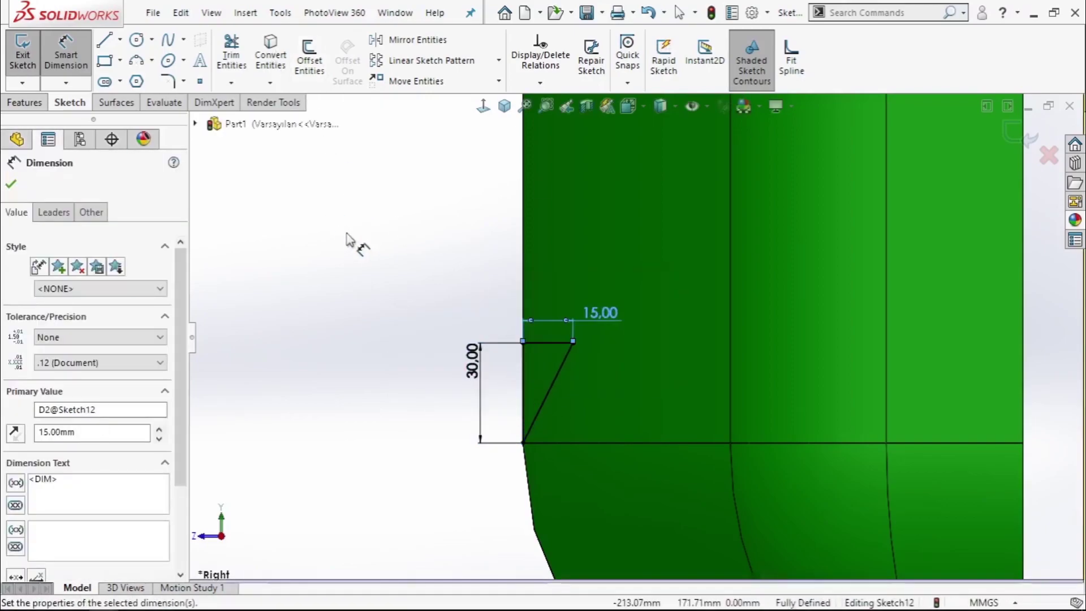
pyautogui.press('Escape')
pyautogui.click(168, 81)
# Step: Round the triangle's top corner with a 5 mm sketch fillet
pyautogui.click(572, 343)
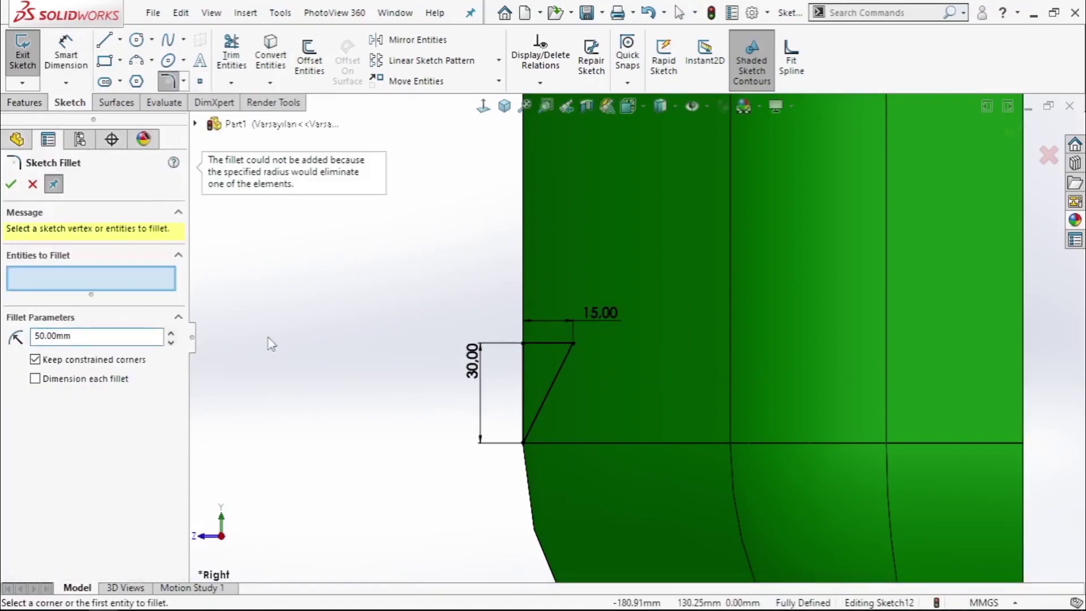
pyautogui.write('5')
pyautogui.click(572, 344)
pyautogui.click(12, 184)
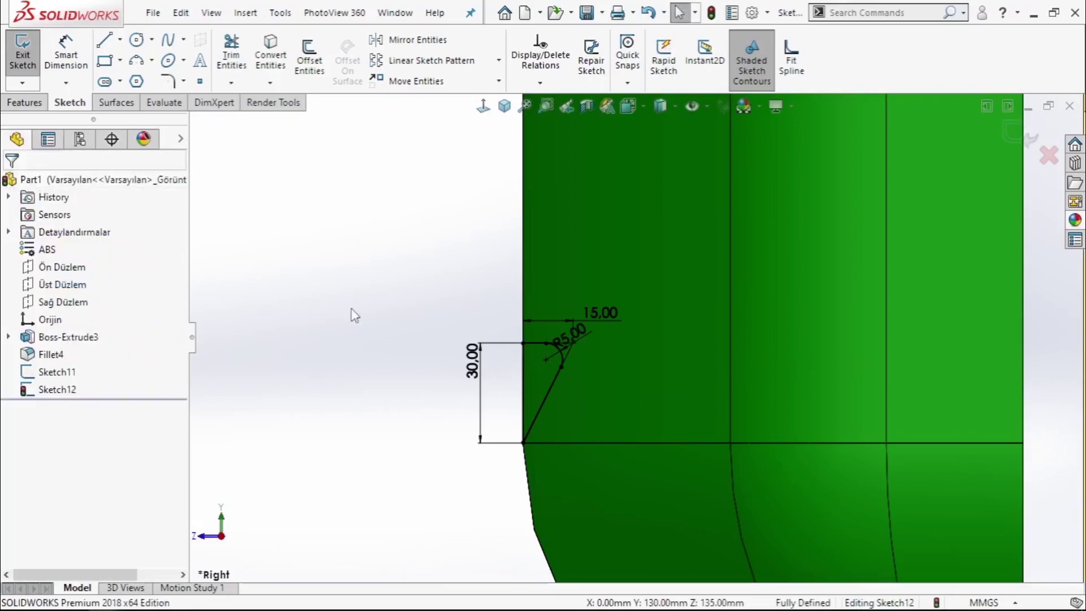
pyautogui.scroll(-3, 546, 311)
pyautogui.click(521, 376)
pyautogui.click(597, 333)
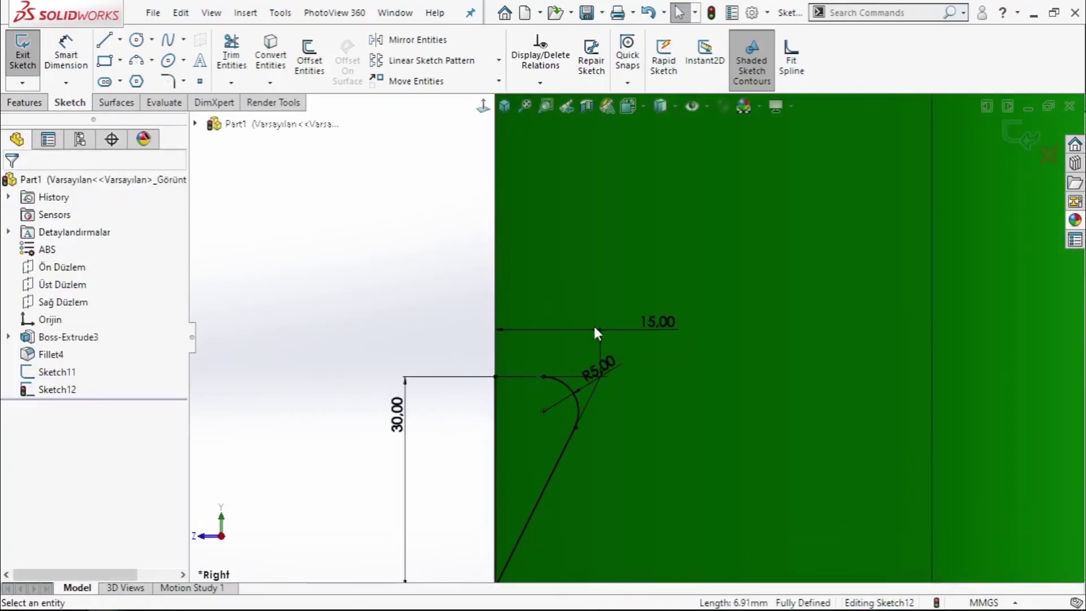
# Step: Draw a short vertical line down from the top corner of the profile
pyautogui.click(101, 46)
pyautogui.scroll(-3, 452, 274)
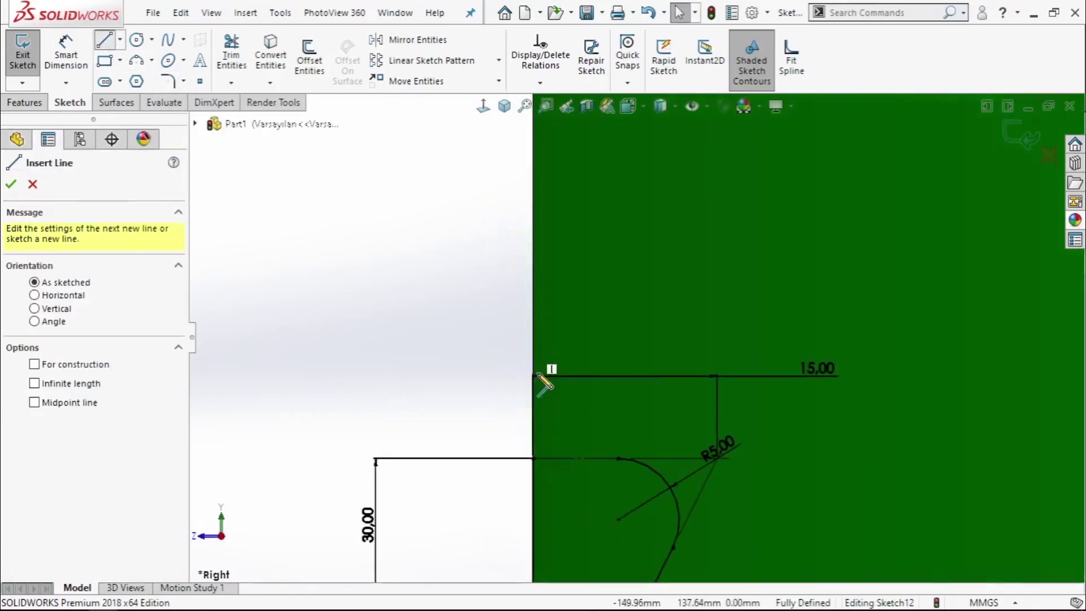
pyautogui.click(617, 458)
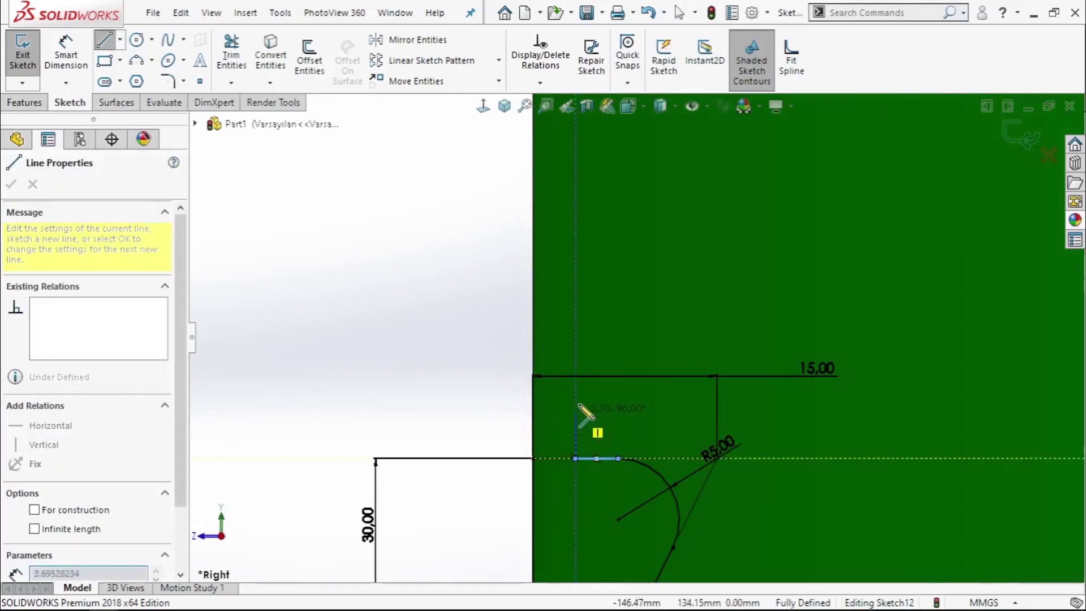
pyautogui.press('Escape')
pyautogui.click(532, 398)
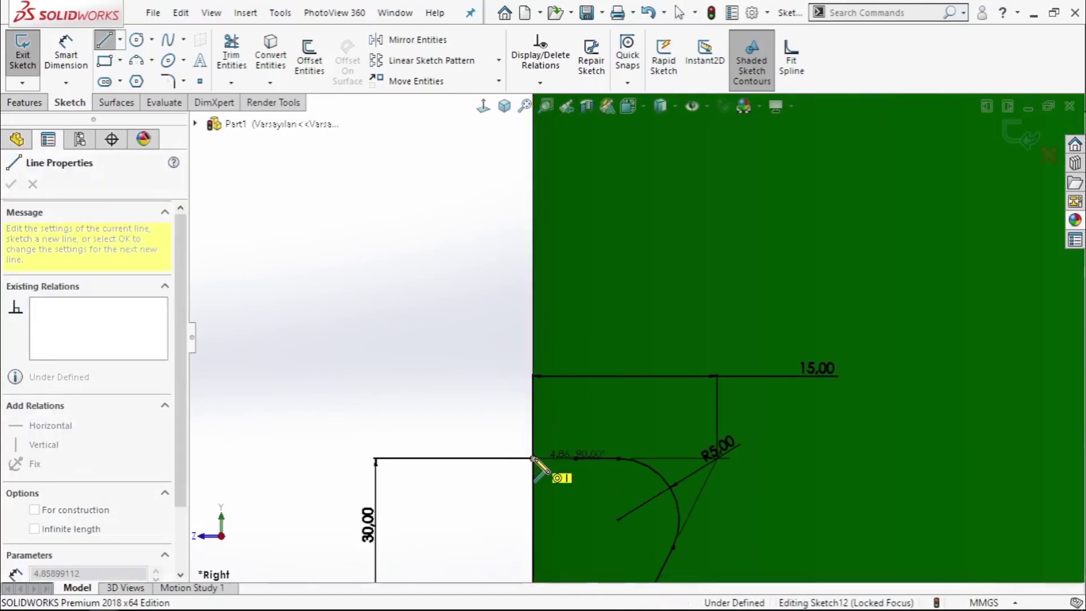
pyautogui.click(533, 459)
pyautogui.rightClick(533, 458)
pyautogui.click(497, 392)
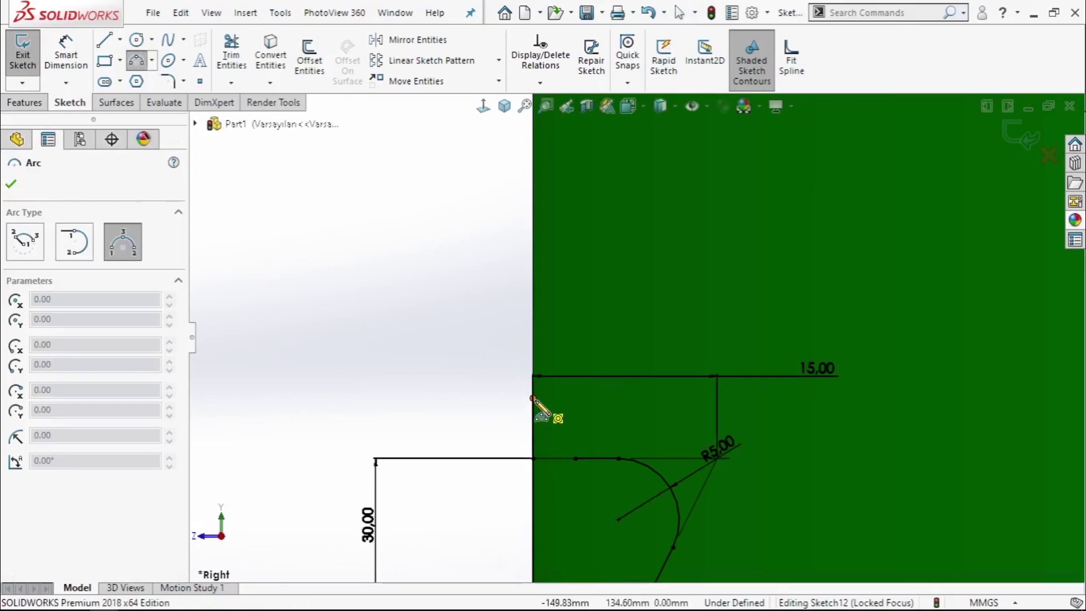
# Step: Join the line ends with a small three-point arc
pyautogui.click(533, 398)
pyautogui.click(575, 458)
pyautogui.rightClick(578, 407)
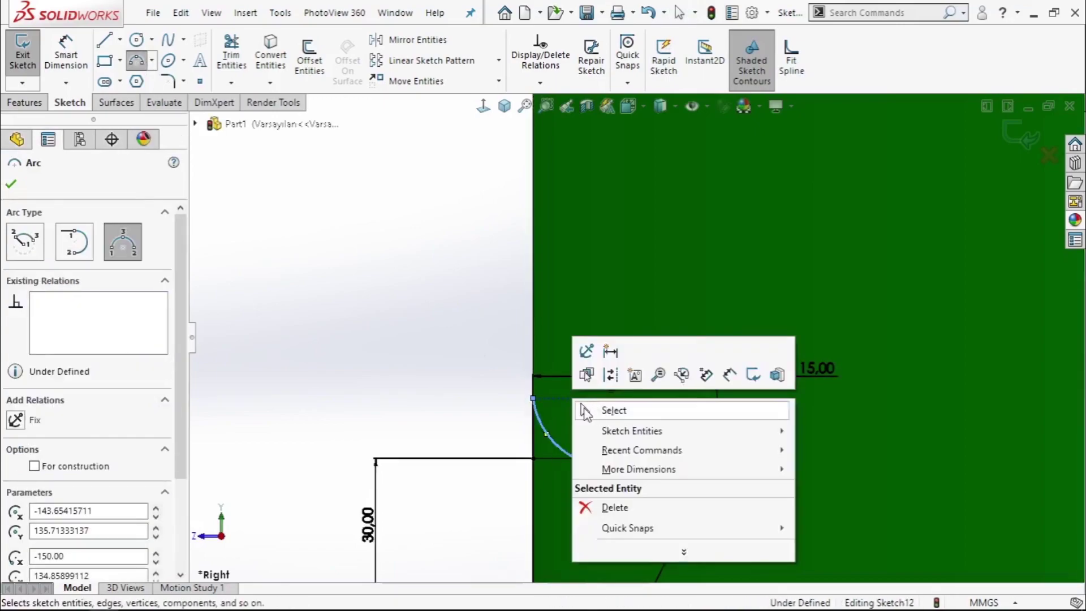
pyautogui.click(606, 409)
# Step: Add a relation to the arc endpoint to fully define Sketch12, then exit the sketch
pyautogui.click(532, 388)
pyautogui.click(574, 458)
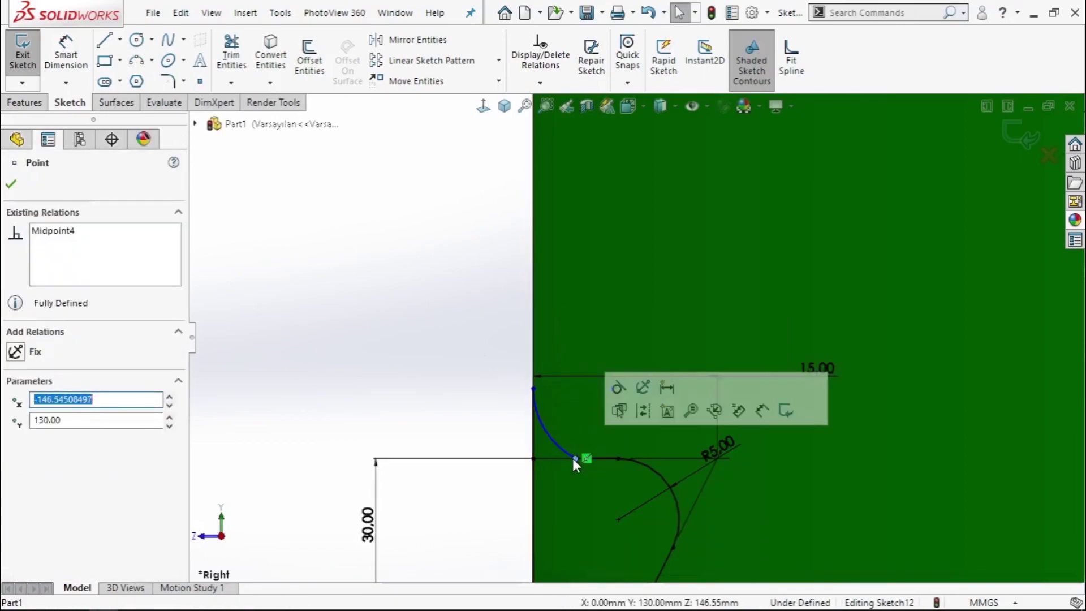
pyautogui.click(618, 383)
pyautogui.scroll(3, 590, 483)
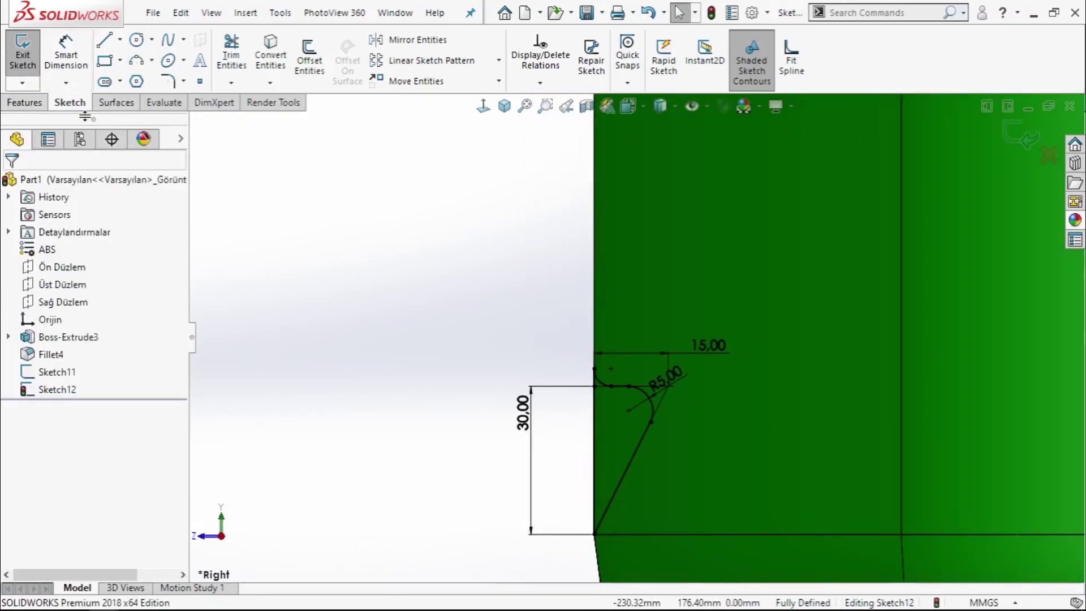
pyautogui.click(1010, 131)
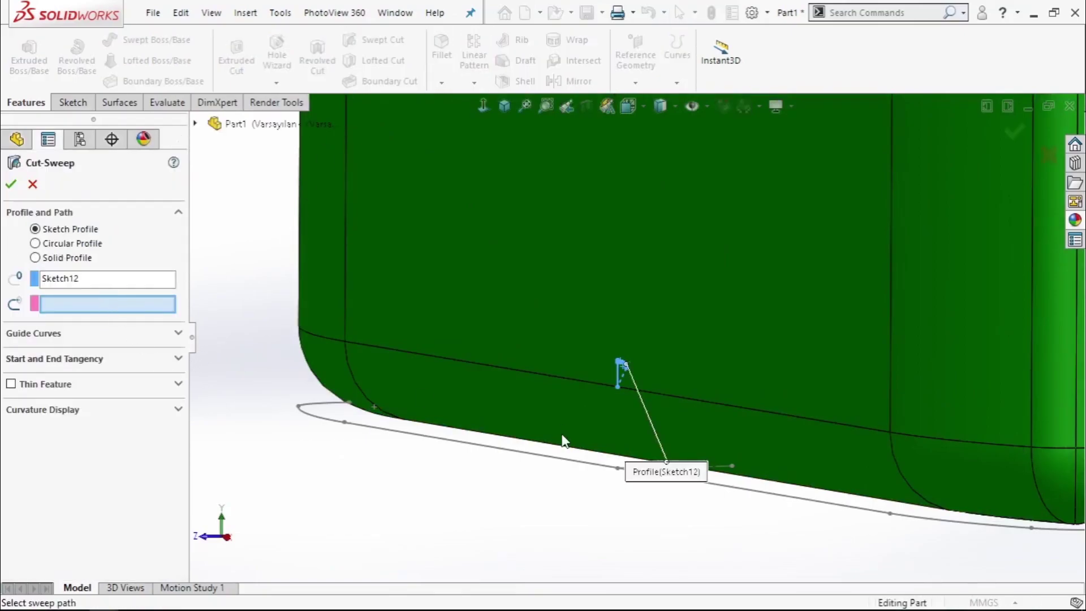
# Step: Sweep-cut the Sketch12 profile bidirectionally along the Sketch11 bottom-edge path
pyautogui.click(540, 458)
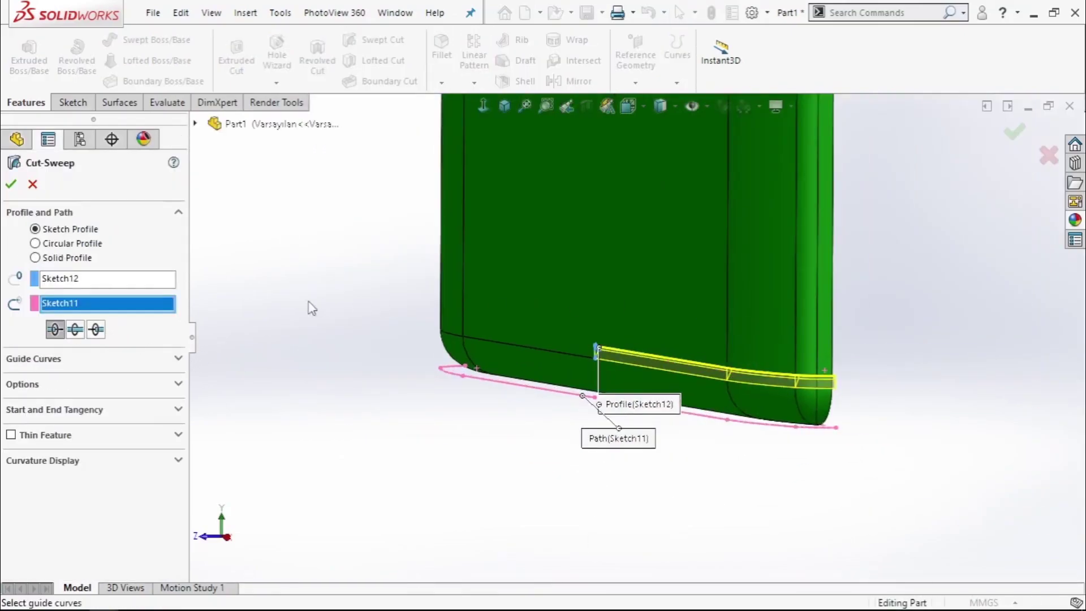
pyautogui.click(75, 329)
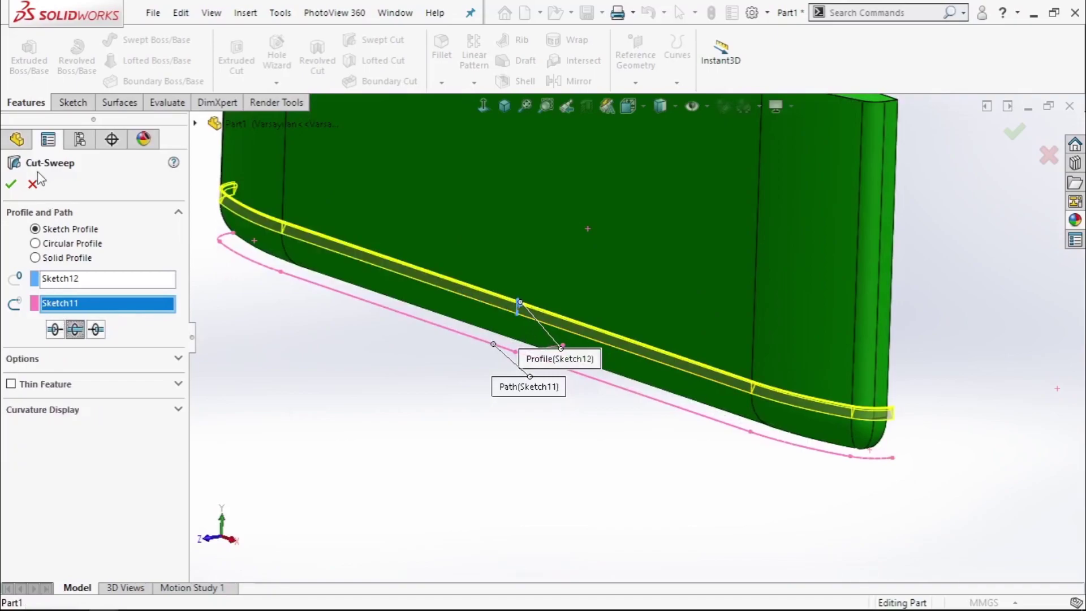
pyautogui.scroll(5, 551, 182)
pyautogui.scroll(-3, 587, 317)
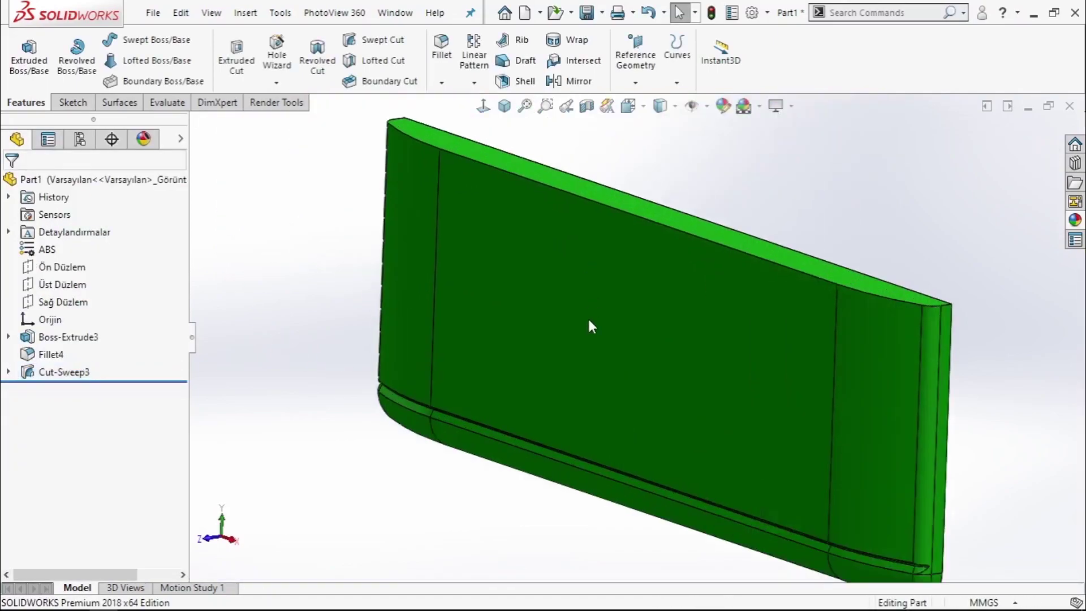
pyautogui.click(588, 317)
# Step: Start a sketch on the front face with a vertical centerline from top to bottom edge
pyautogui.click(658, 272)
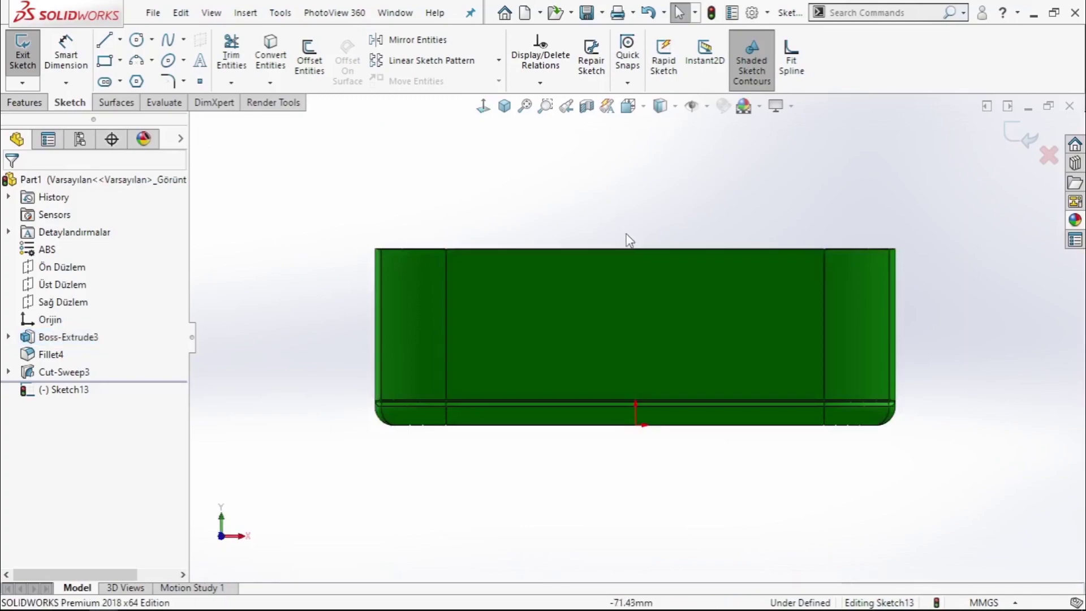
pyautogui.click(120, 39)
pyautogui.click(145, 78)
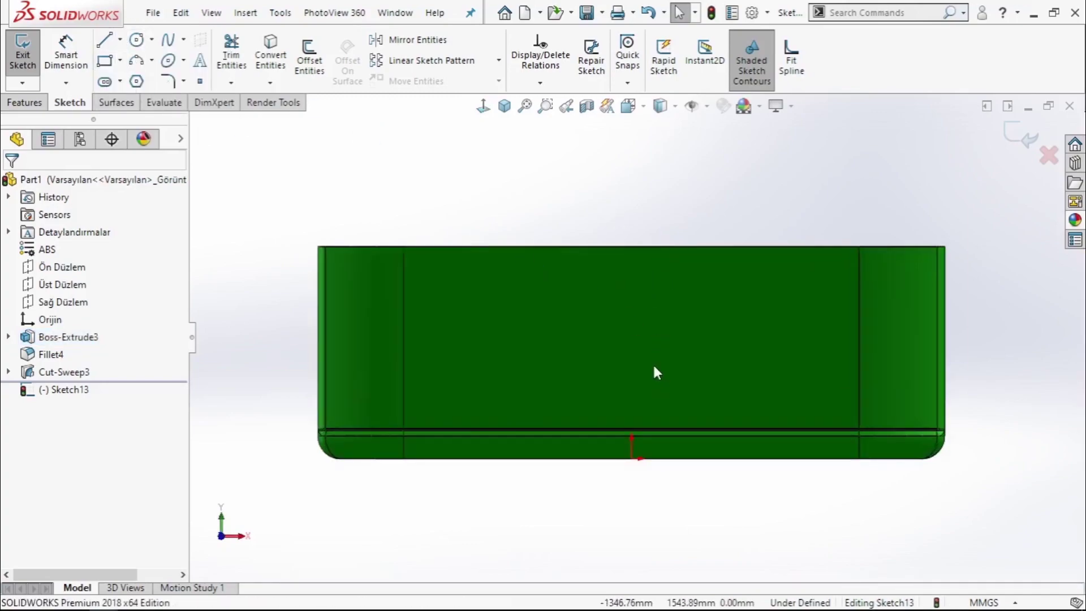
pyautogui.scroll(-3, 679, 396)
pyautogui.scroll(-3, 634, 478)
pyautogui.scroll(3, 631, 475)
pyautogui.scroll(2, 651, 238)
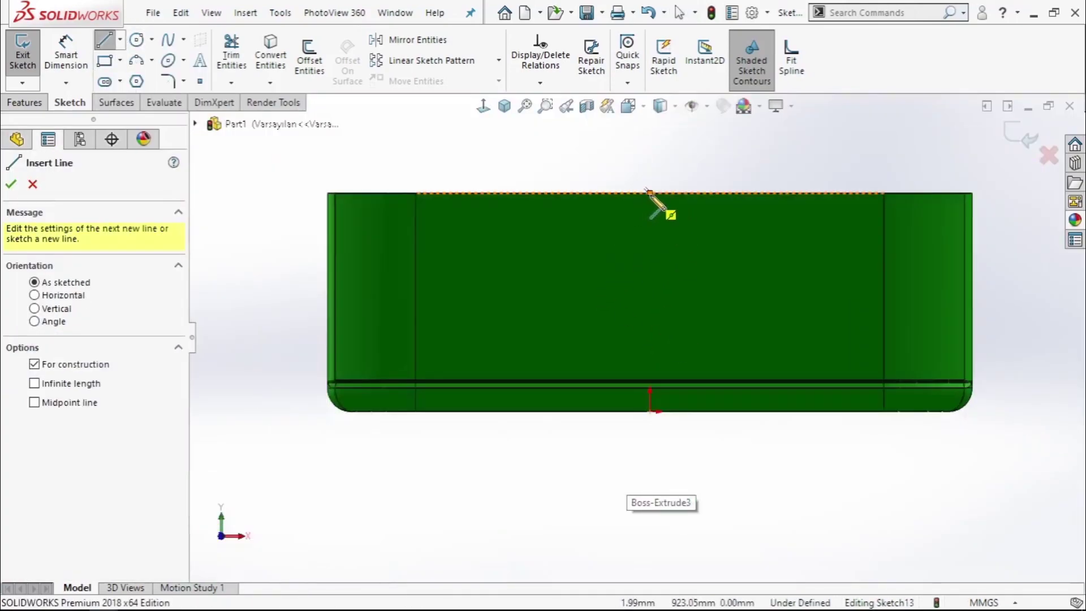
pyautogui.click(646, 190)
pyautogui.scroll(-2, 655, 388)
pyautogui.scroll(-2, 649, 322)
pyautogui.scroll(-2, 613, 427)
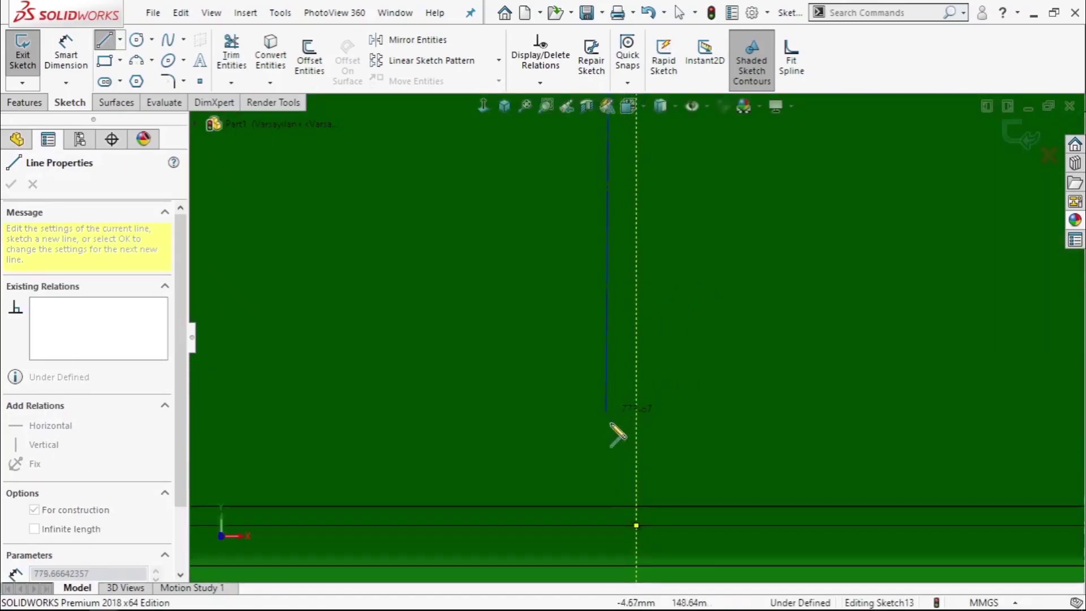
pyautogui.doubleClick(637, 525)
pyautogui.scroll(2, 686, 311)
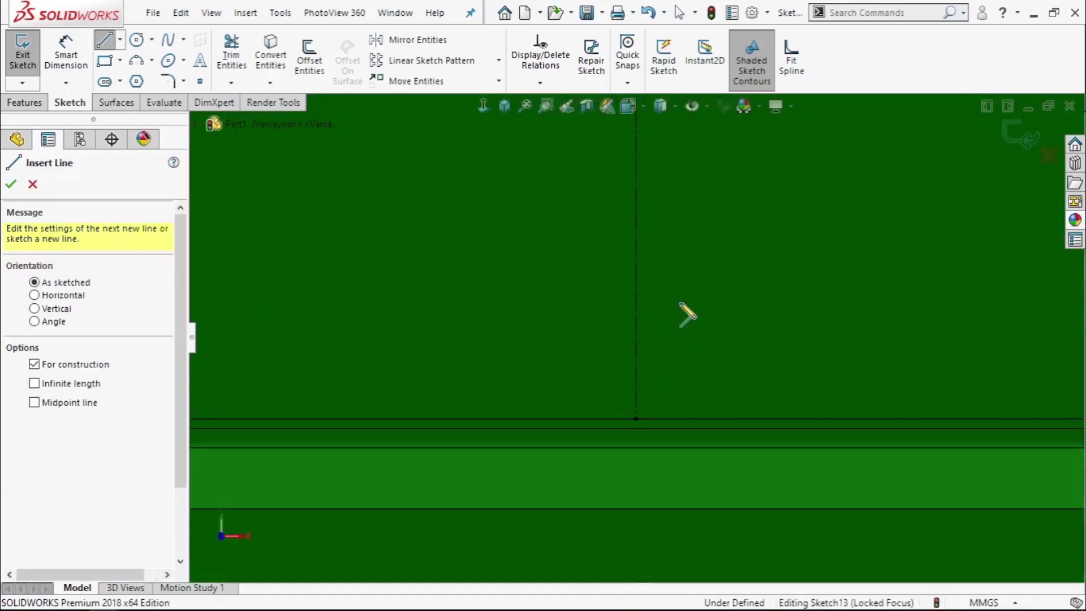
pyautogui.scroll(2, 653, 264)
pyautogui.scroll(3, 648, 254)
pyautogui.scroll(-1, 633, 362)
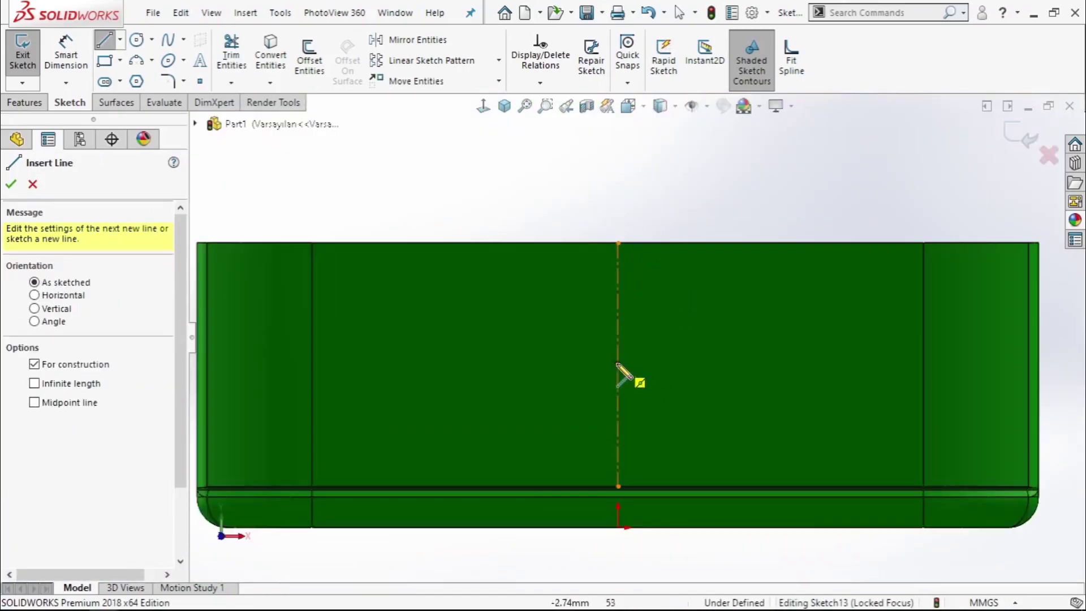
# Step: Draw horizontal construction lines to both inner edges and a vertical line on the left
pyautogui.click(618, 364)
pyautogui.click(924, 364)
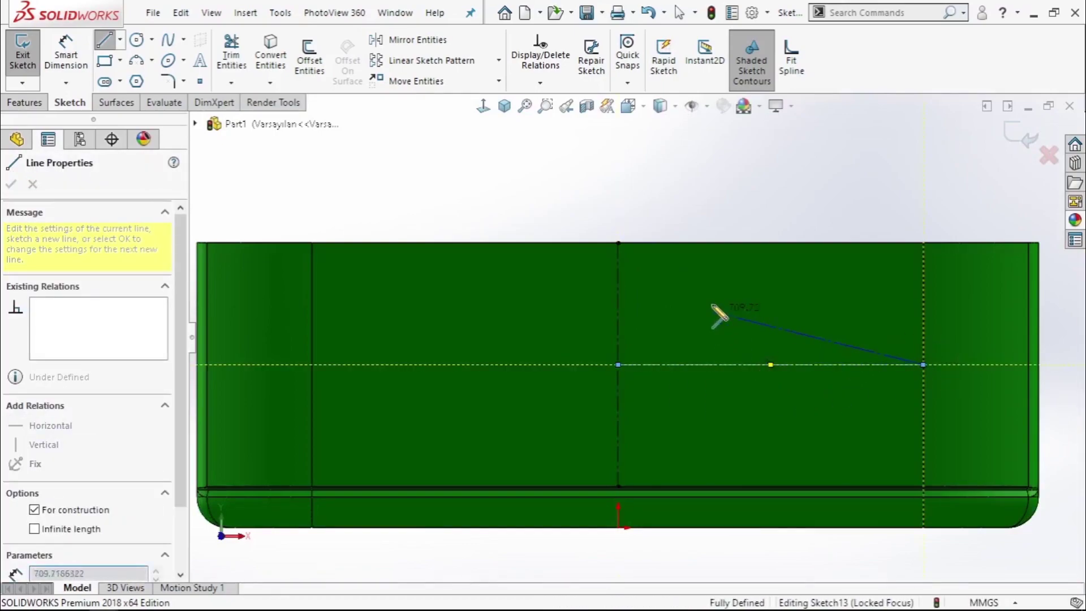
pyautogui.press('Escape')
pyautogui.click(618, 364)
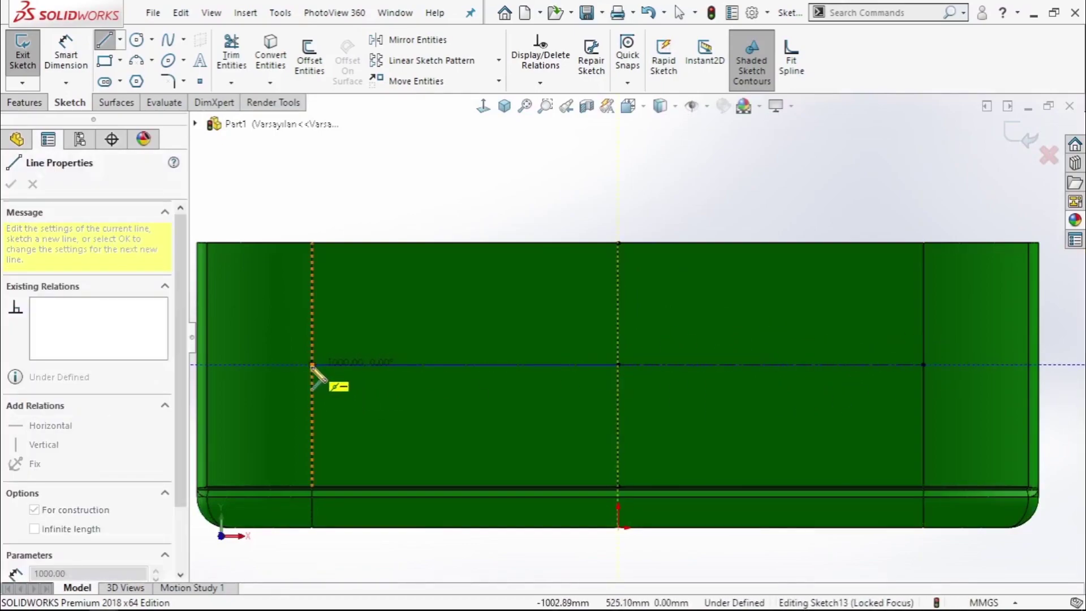
pyautogui.click(312, 364)
pyautogui.press('Escape')
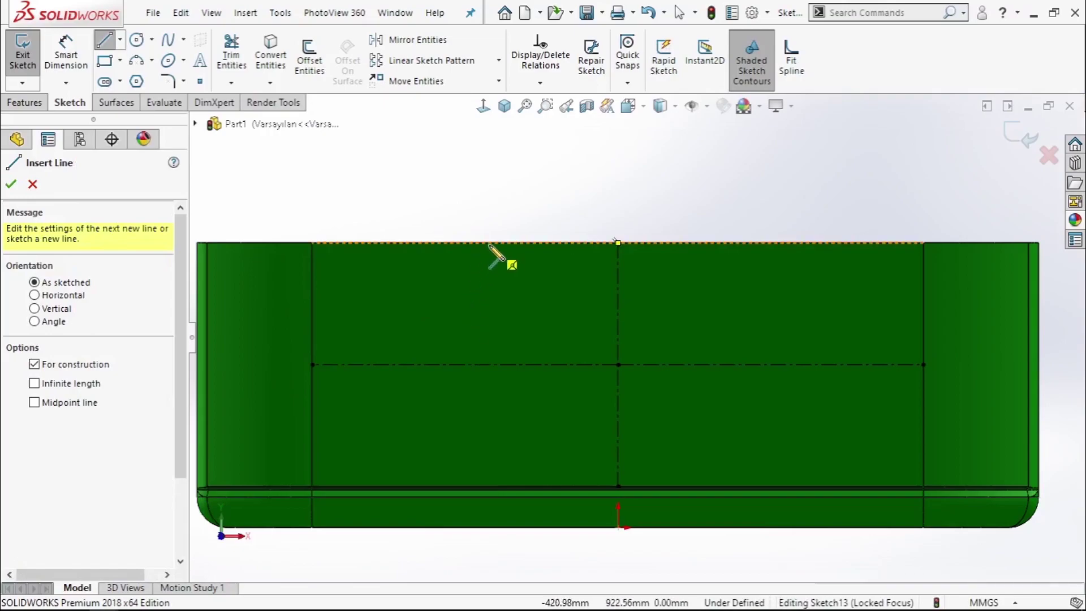
pyautogui.click(489, 243)
pyautogui.click(490, 487)
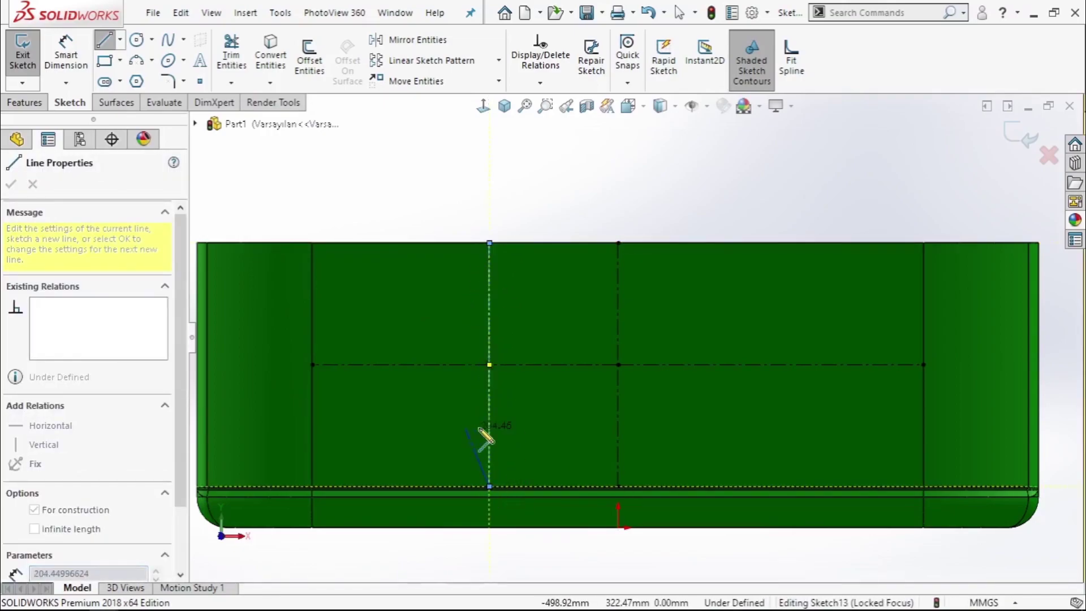
pyautogui.rightClick(451, 383)
pyautogui.click(485, 391)
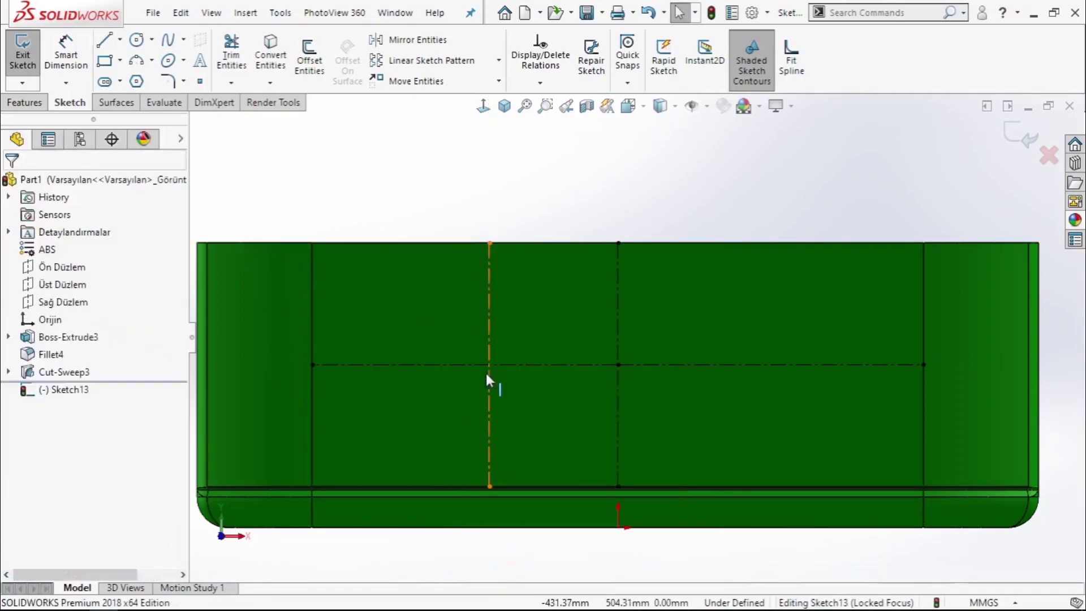
# Step: Make the left vertical construction line coincident with its reference point
pyautogui.click(486, 378)
pyautogui.keyDown('ctrl'); pyautogui.click(465, 364); pyautogui.keyUp('ctrl')
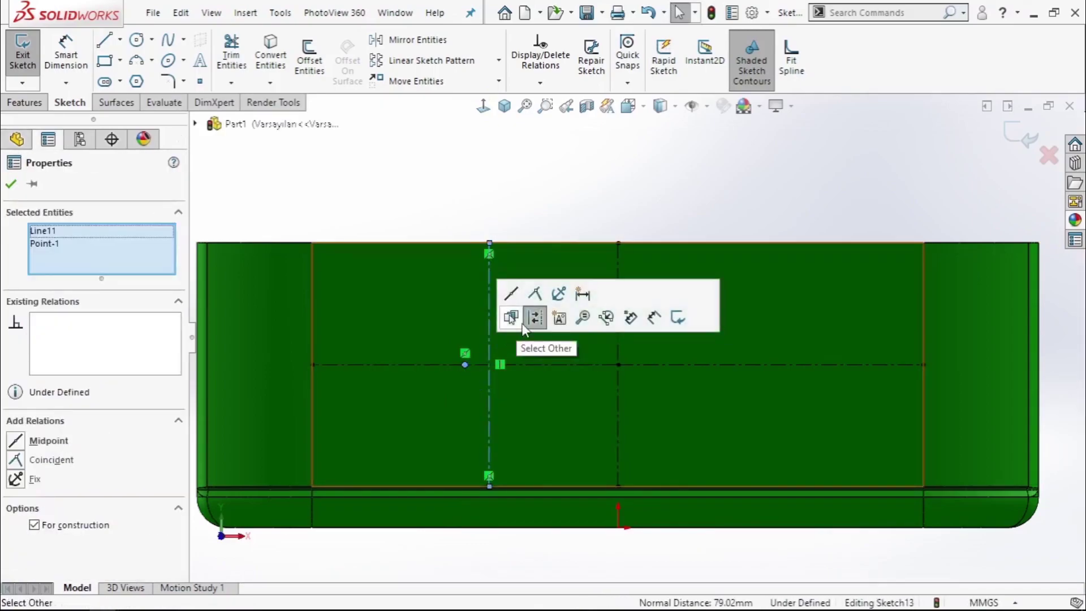
pyautogui.click(535, 293)
pyautogui.click(521, 239)
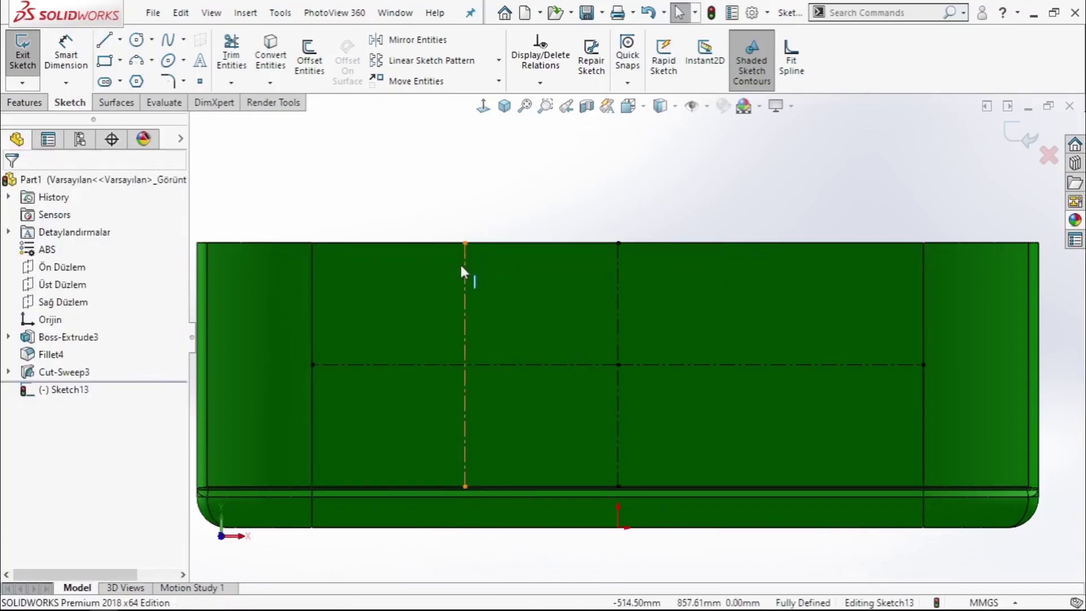
# Step: Mirror the vertical line about the central centerline and enable Dynamic Mirror on that axis
pyautogui.click(417, 39)
pyautogui.click(619, 303)
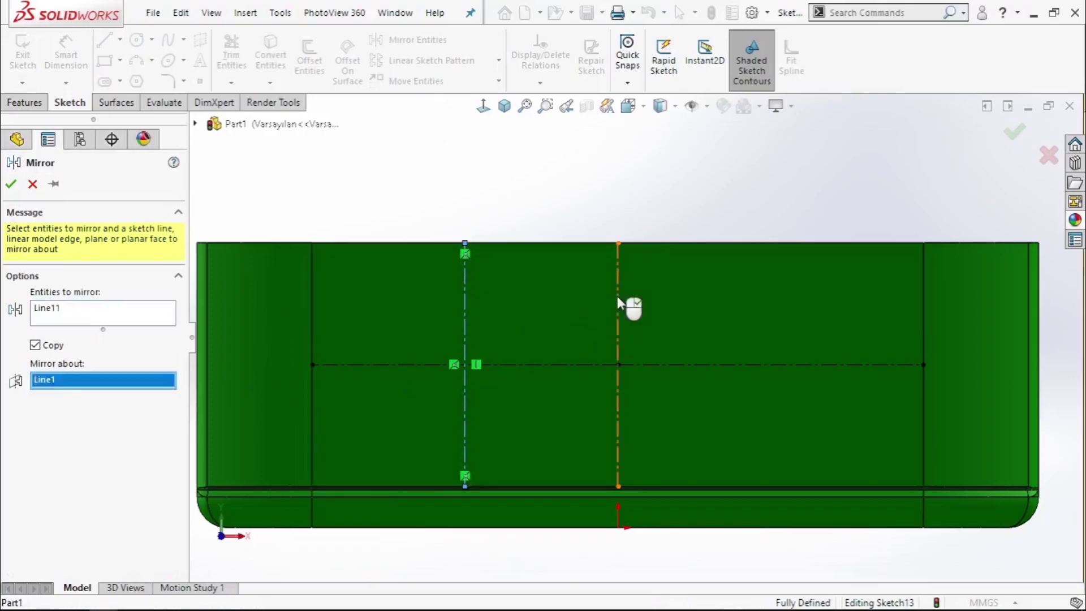
pyautogui.click(1014, 133)
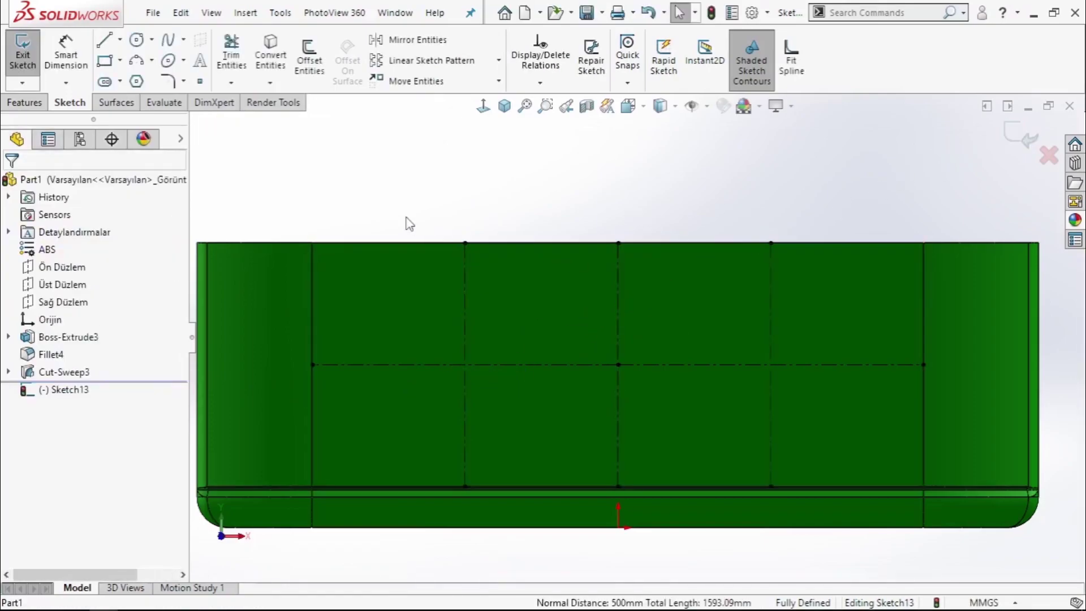
pyautogui.click(282, 15)
pyautogui.moveTo(317, 433)
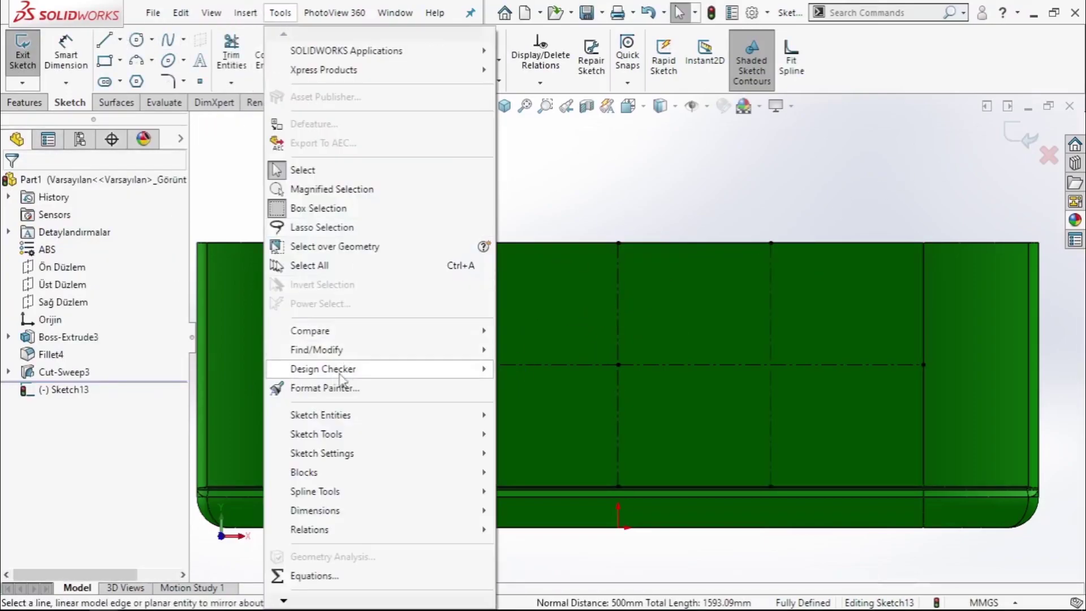
pyautogui.click(567, 359)
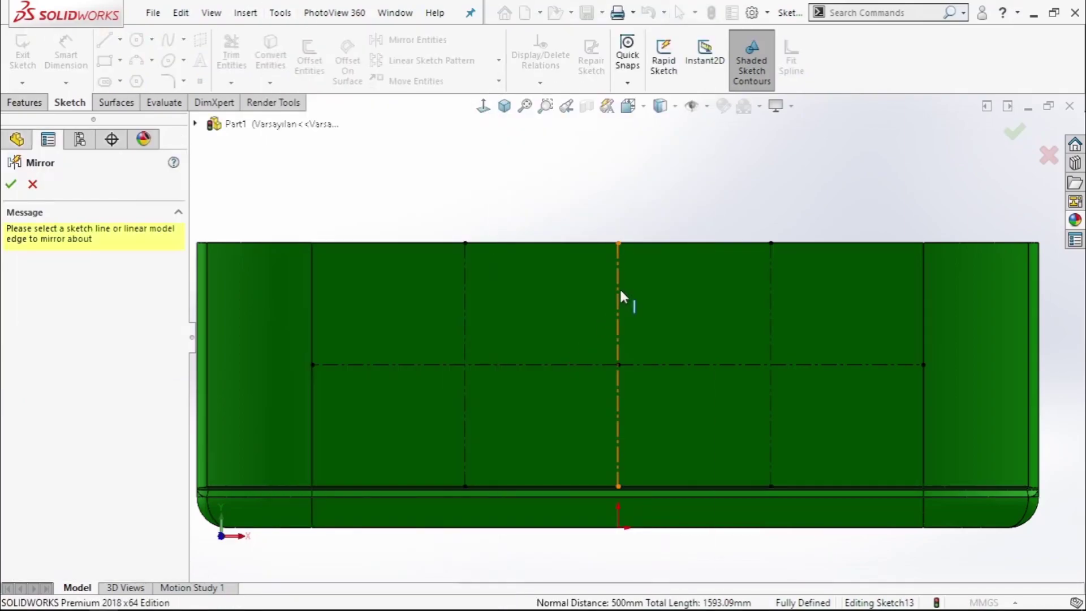
pyautogui.click(619, 287)
# Step: Draw an angled centerline from the plate's top-right corner
pyautogui.scroll(2, 990, 322)
pyautogui.scroll(-4, 839, 339)
pyautogui.scroll(-1, 842, 378)
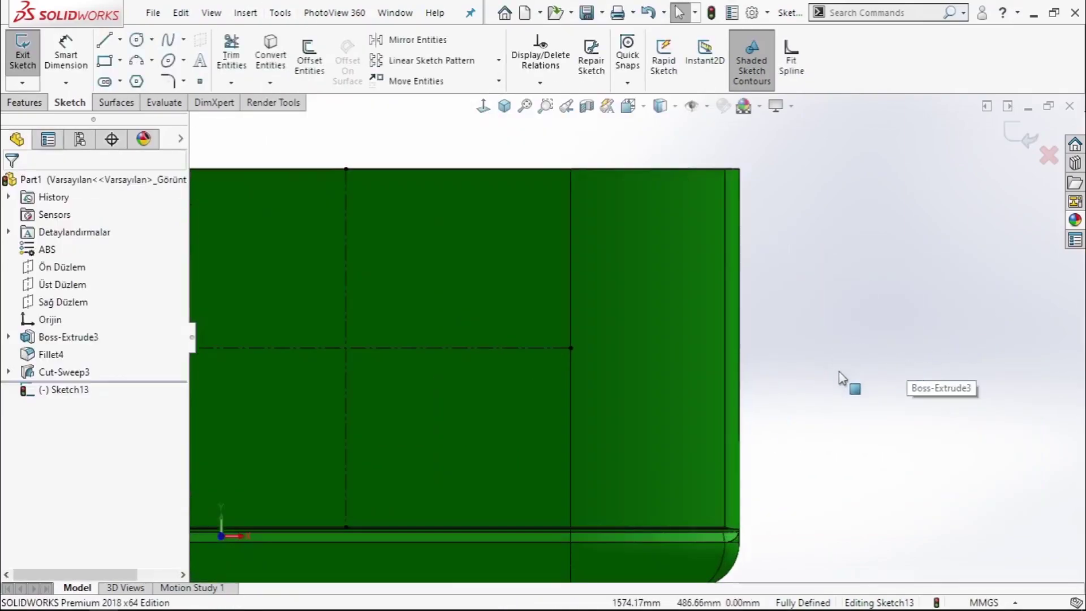
pyautogui.click(119, 39)
pyautogui.click(142, 77)
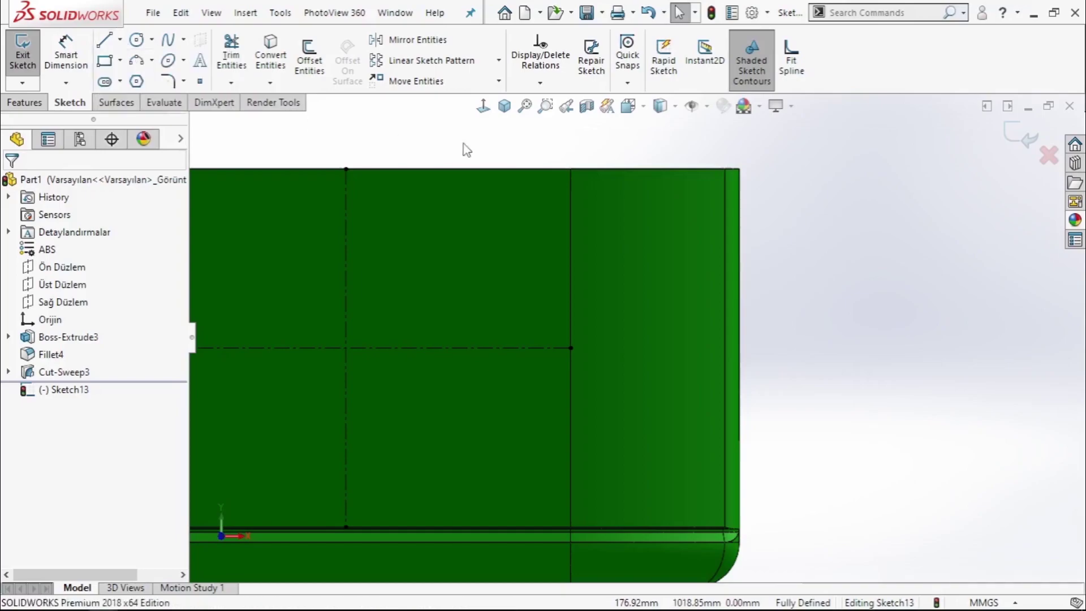
pyautogui.click(739, 168)
pyautogui.scroll(-2, 669, 453)
pyautogui.scroll(-2, 594, 519)
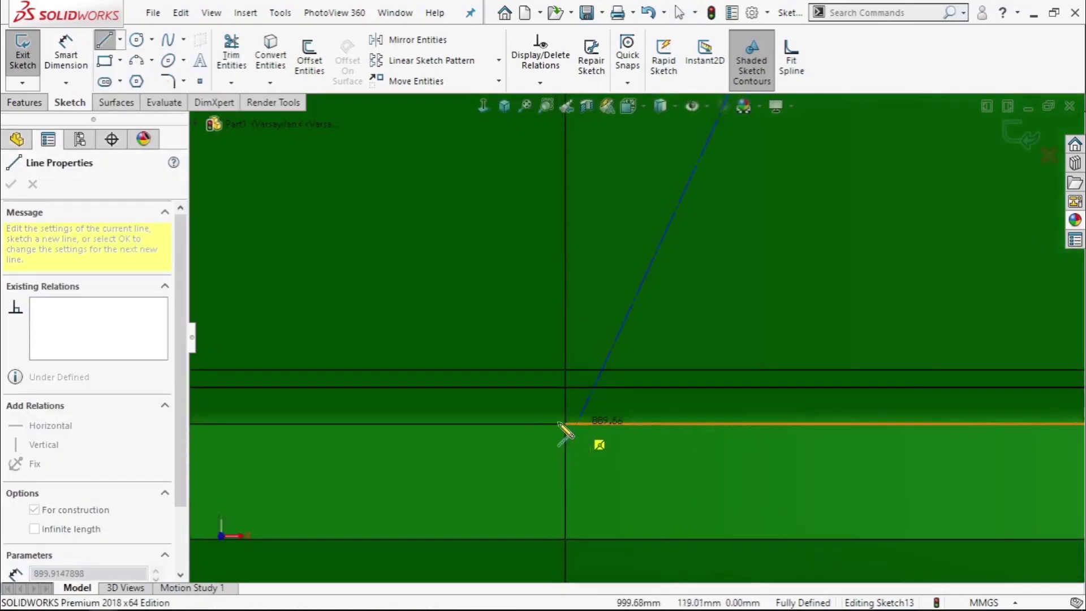
pyautogui.click(566, 370)
pyautogui.press('Escape')
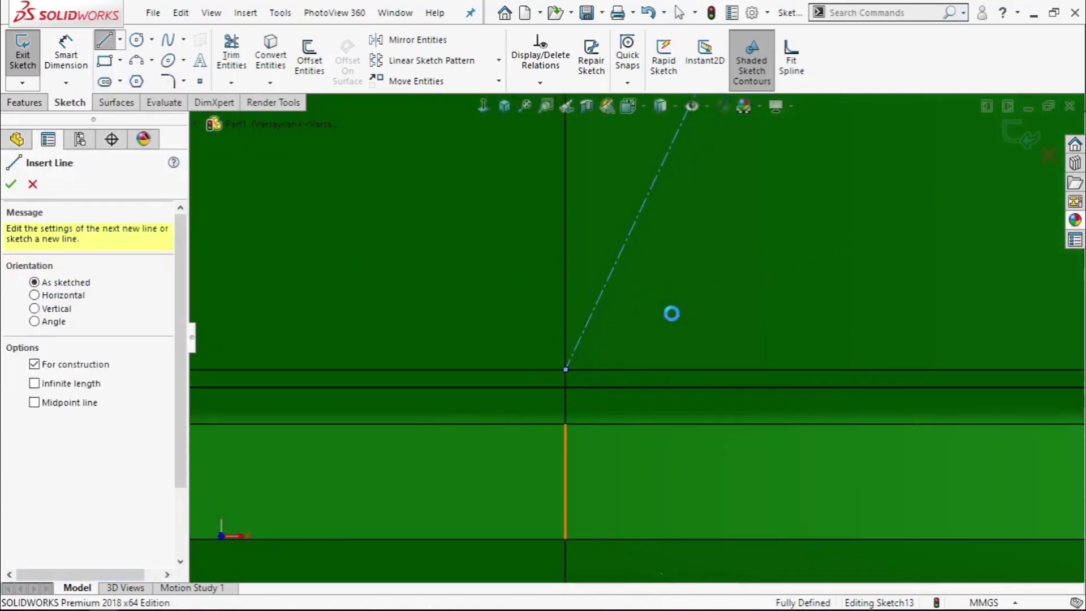
pyautogui.press('Escape')
# Step: Draw two short horizontal lines inside the plate's right end
pyautogui.scroll(3, 676, 308)
pyautogui.scroll(2, 735, 249)
pyautogui.scroll(-2, 751, 232)
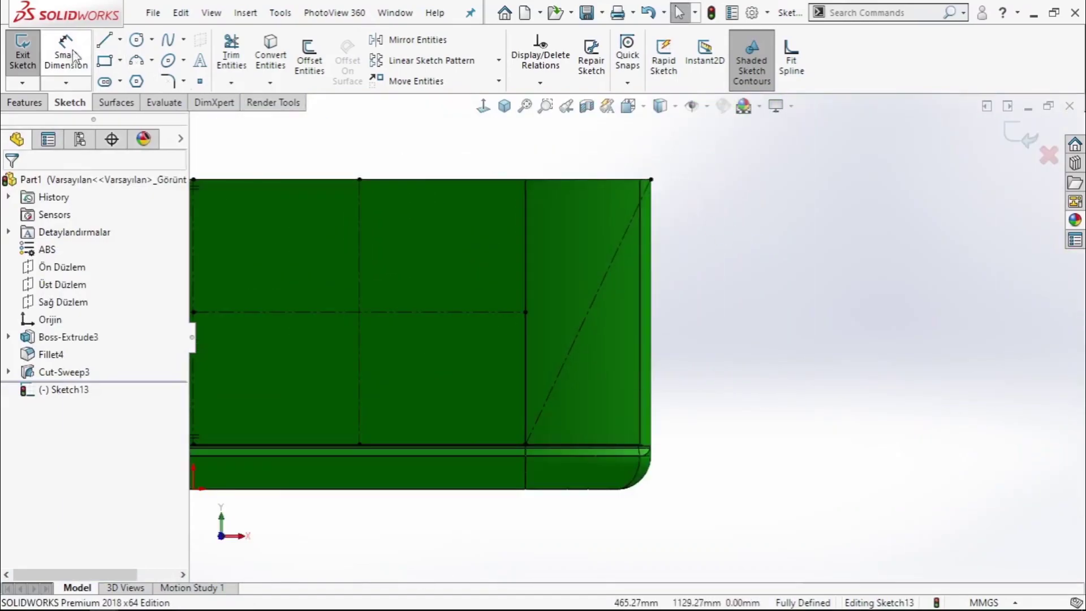
pyautogui.click(104, 41)
pyautogui.click(632, 218)
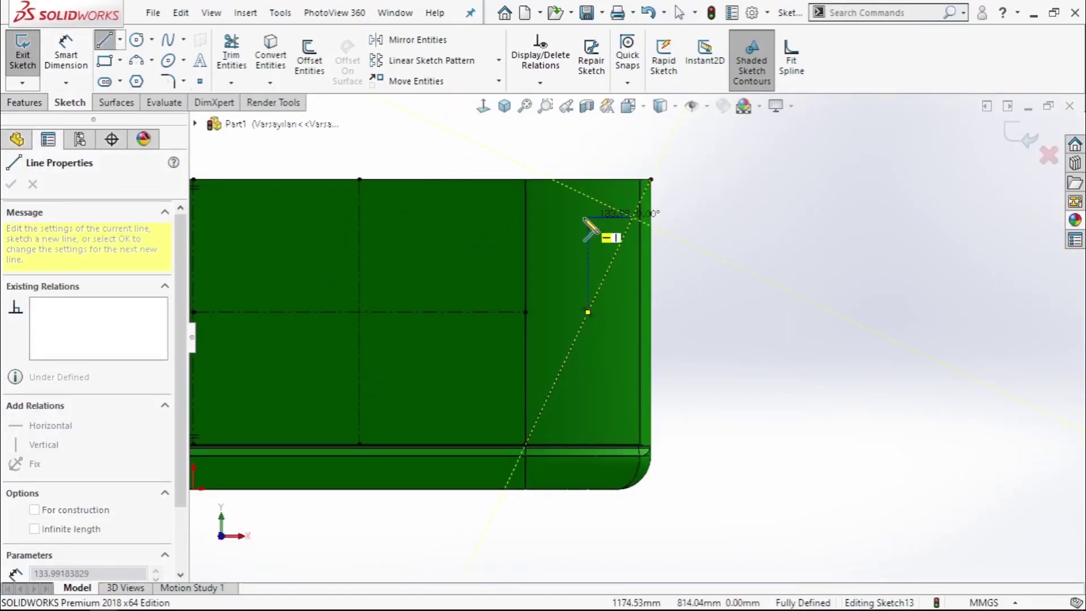
pyautogui.doubleClick(587, 218)
pyautogui.click(545, 404)
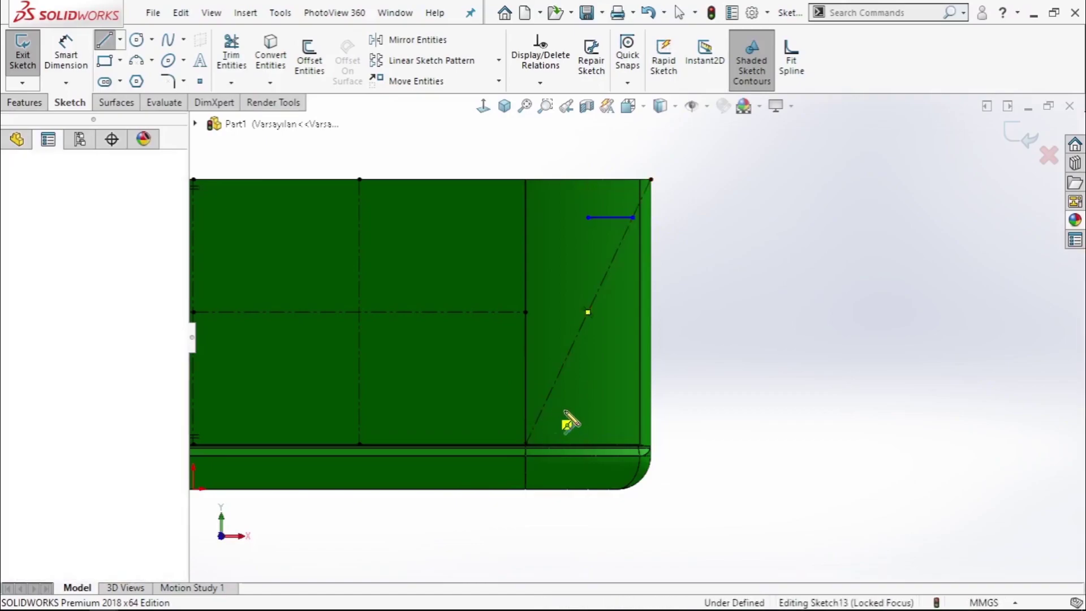
pyautogui.rightClick(601, 406)
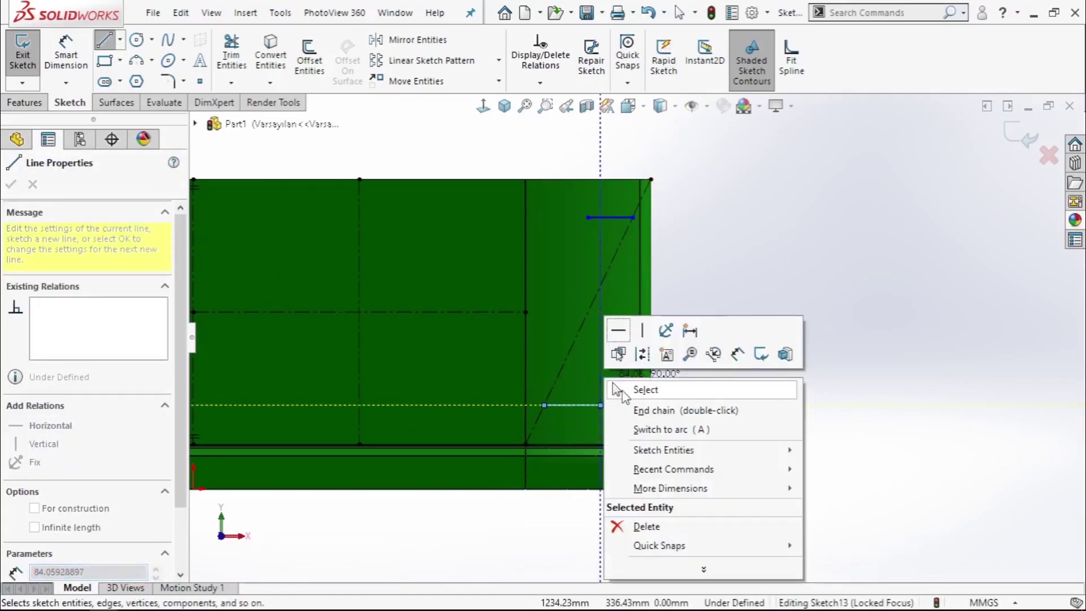
pyautogui.click(636, 388)
# Step: Dimension the lower line 100 mm from the bottom edge and the upper line 75 mm from the top
pyautogui.click(526, 444)
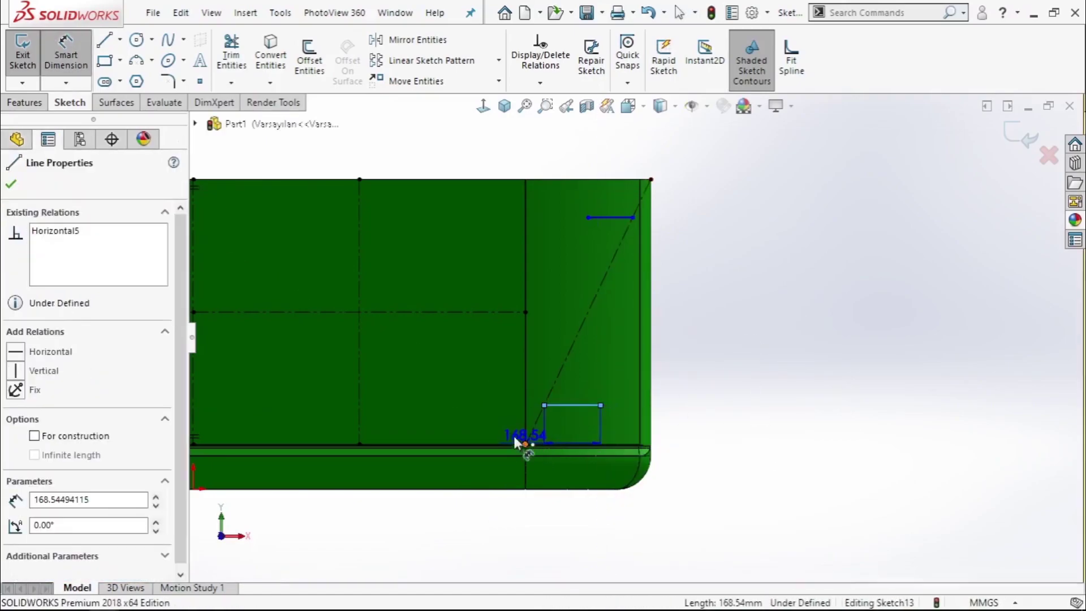
pyautogui.click(483, 434)
pyautogui.write('100')
pyautogui.press('Return')
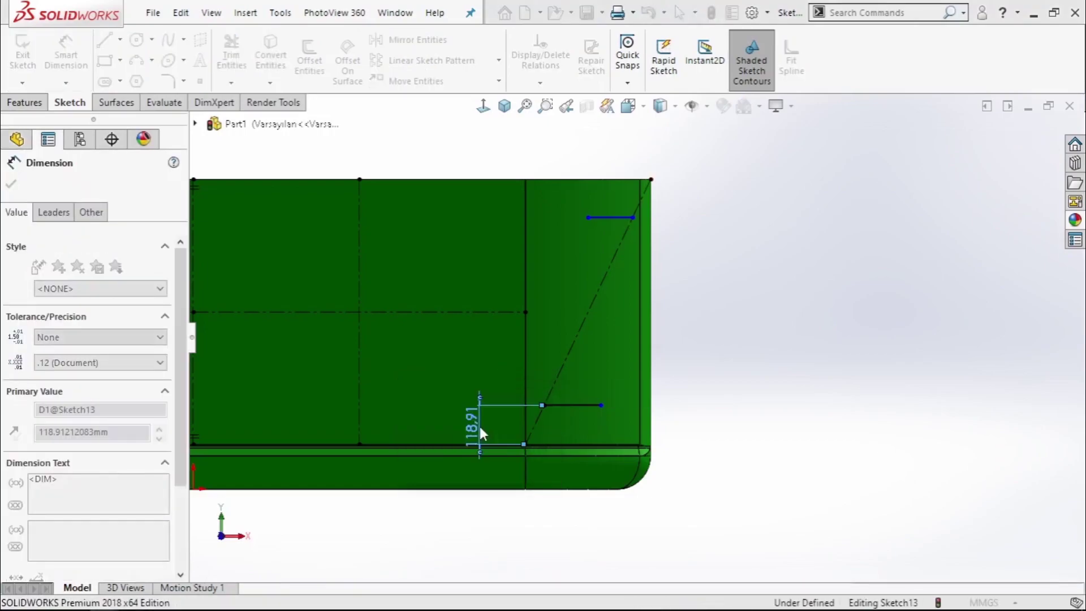
pyautogui.press('Escape')
pyautogui.click(616, 217)
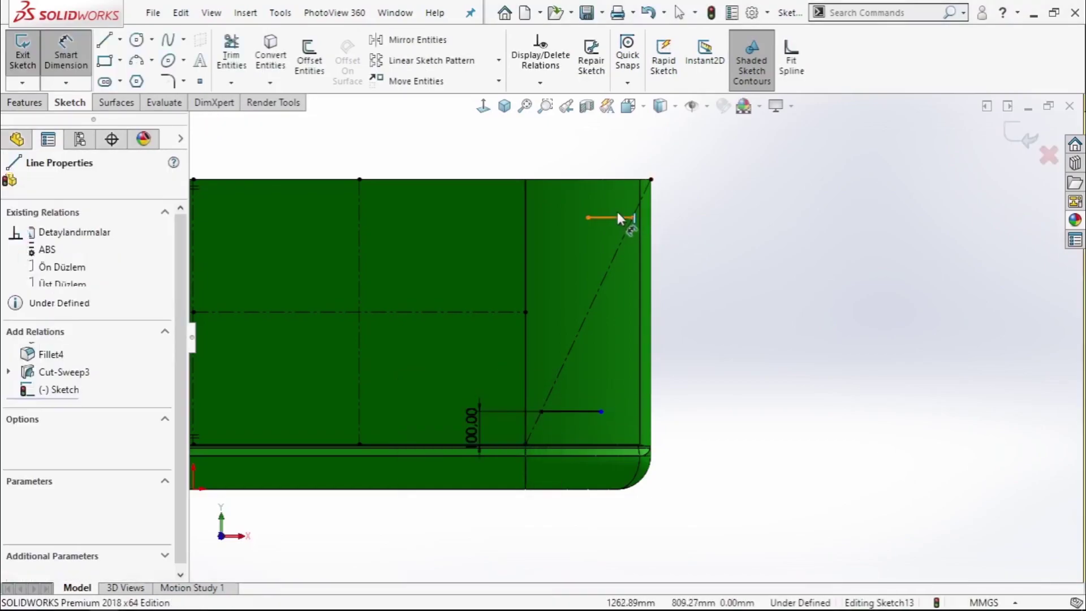
pyautogui.click(651, 179)
pyautogui.click(704, 206)
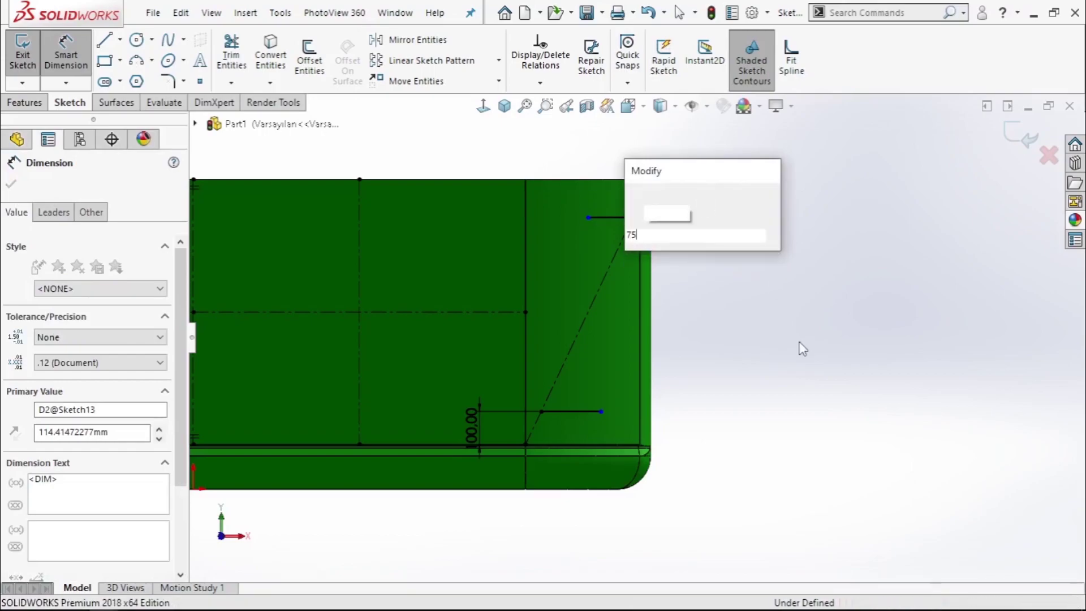
pyautogui.write('75')
pyautogui.press('Return')
pyautogui.rightClick(783, 310)
pyautogui.click(815, 351)
# Step: Align the two horizontal lines' endpoints with a Vertical relation
pyautogui.click(588, 205)
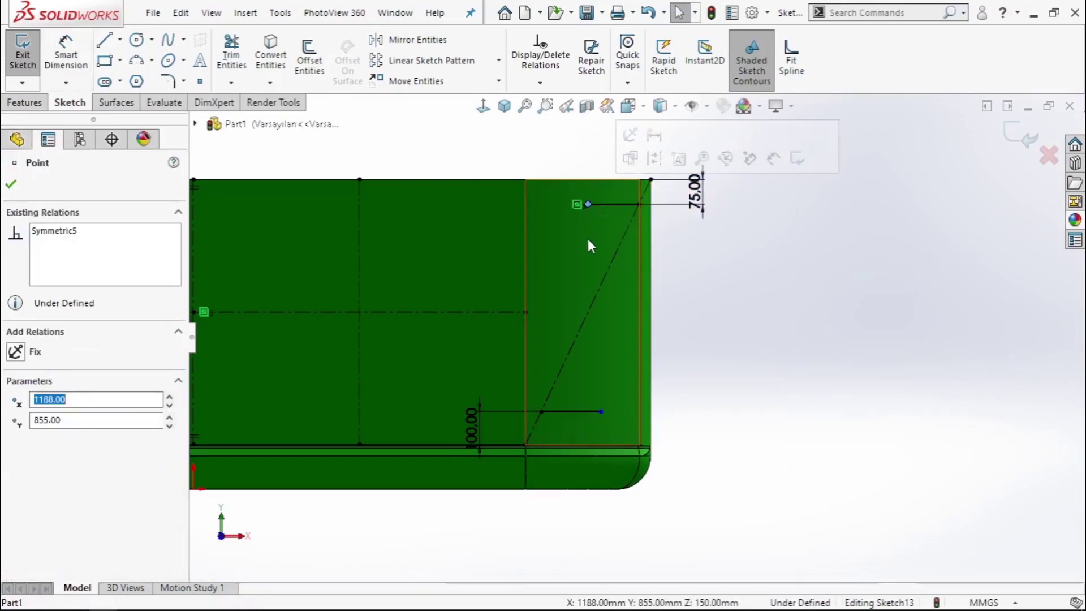
pyautogui.keyDown('ctrl'); pyautogui.click(588, 311); pyautogui.keyUp('ctrl')
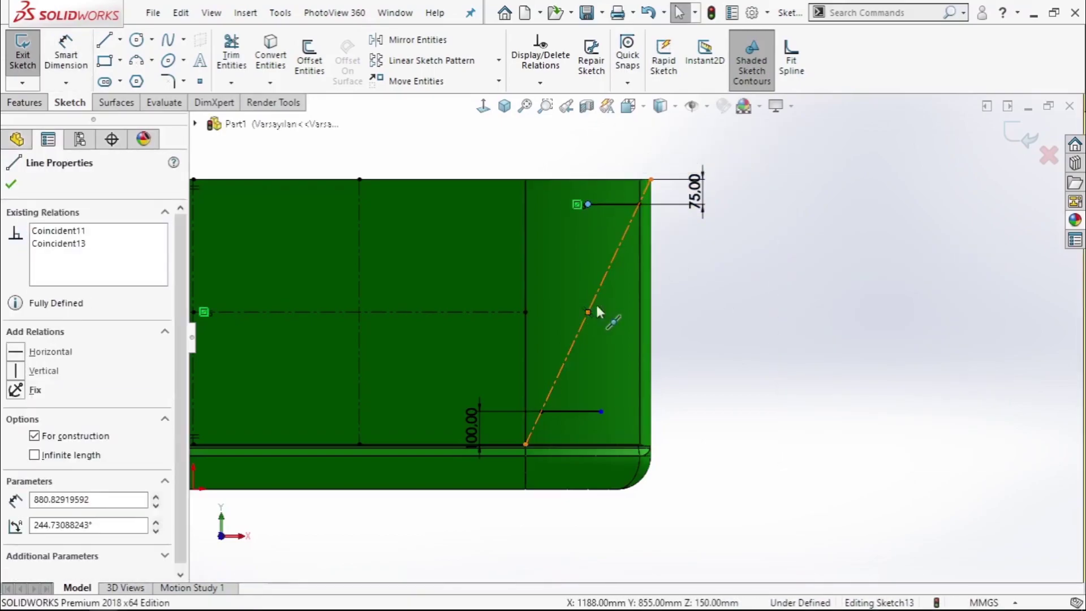
pyautogui.click(665, 244)
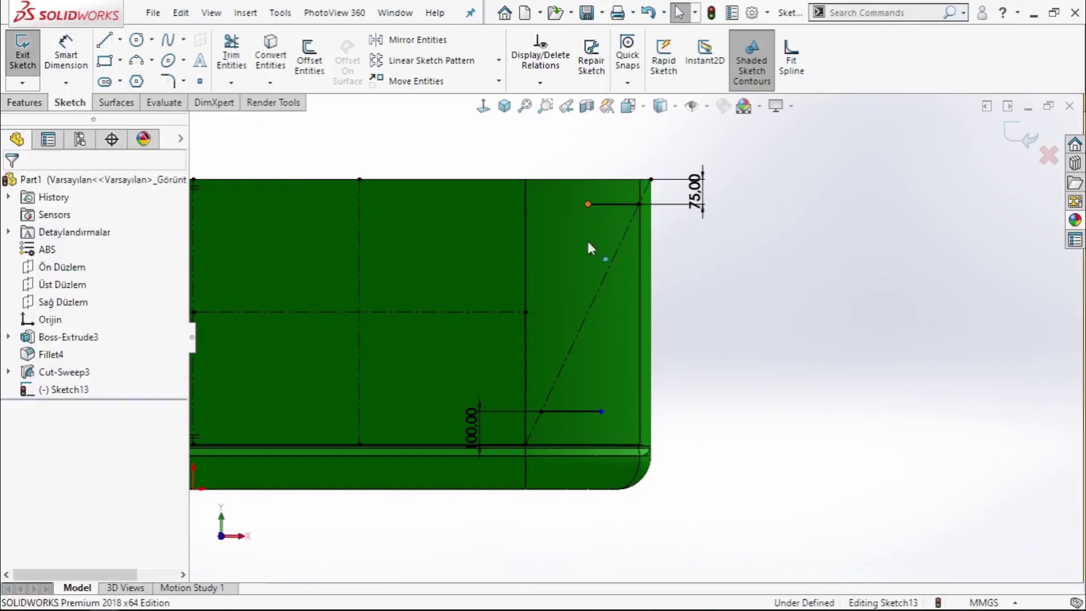
pyautogui.keyDown('ctrl'); pyautogui.click(602, 412); pyautogui.keyUp('ctrl')
pyautogui.click(646, 340)
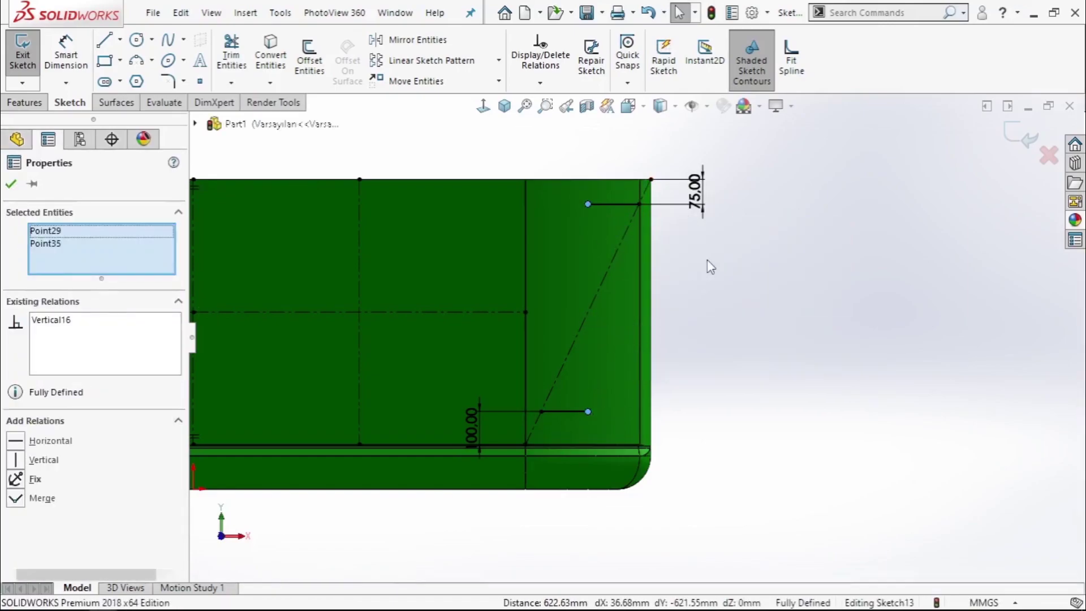
pyautogui.click(711, 267)
# Step: Draw a three-point arc at the end of each horizontal line
pyautogui.press('a')
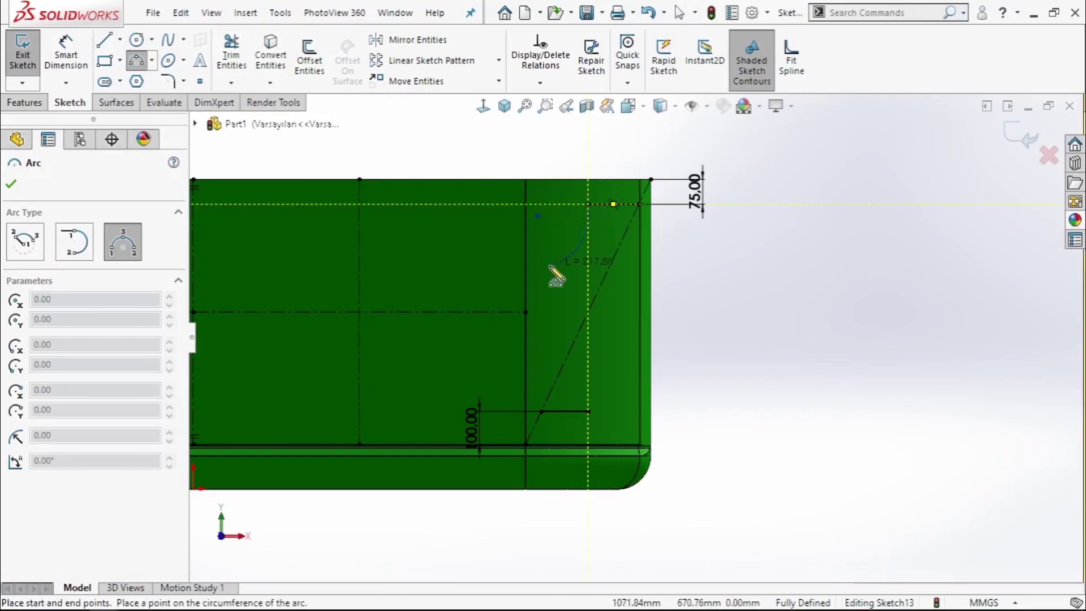
pyautogui.click(567, 219)
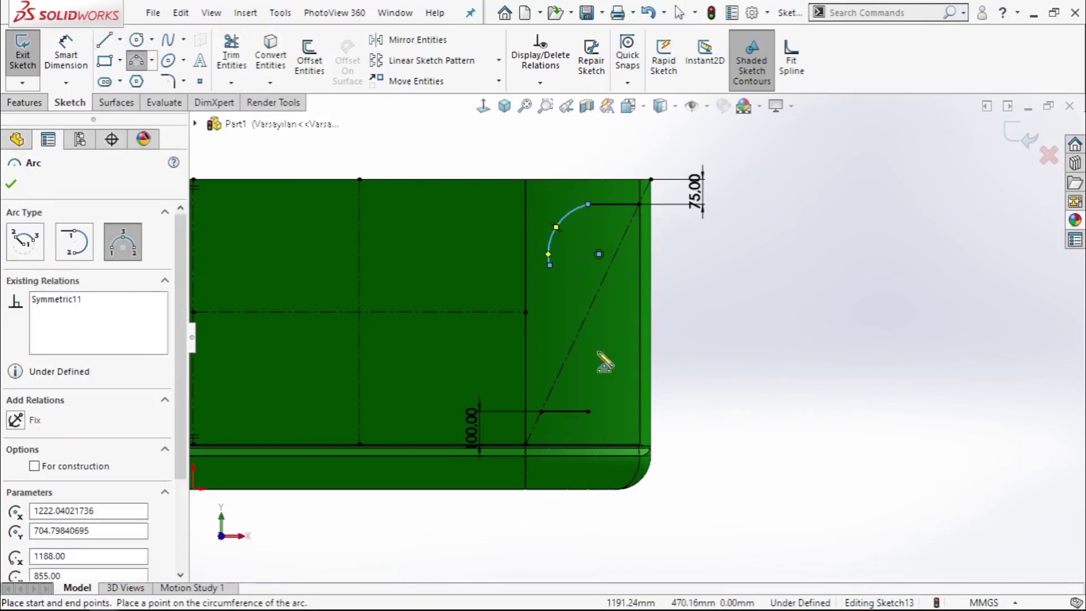
pyautogui.click(589, 411)
pyautogui.click(612, 408)
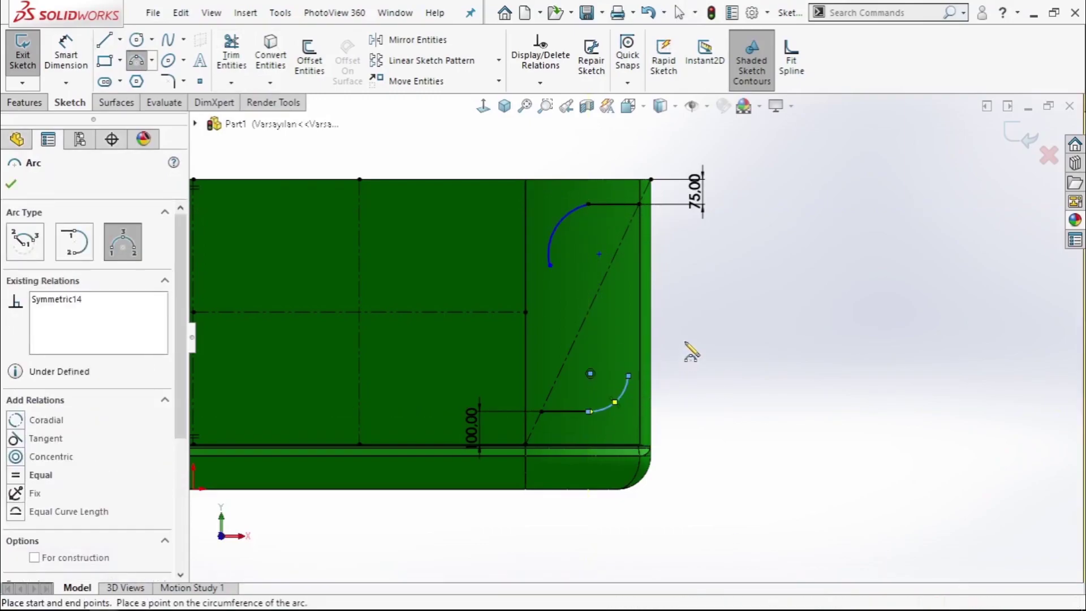
pyautogui.press('Escape')
# Step: Draw centerlines from each arc end to the diagonal centerline
pyautogui.click(119, 39)
pyautogui.click(139, 77)
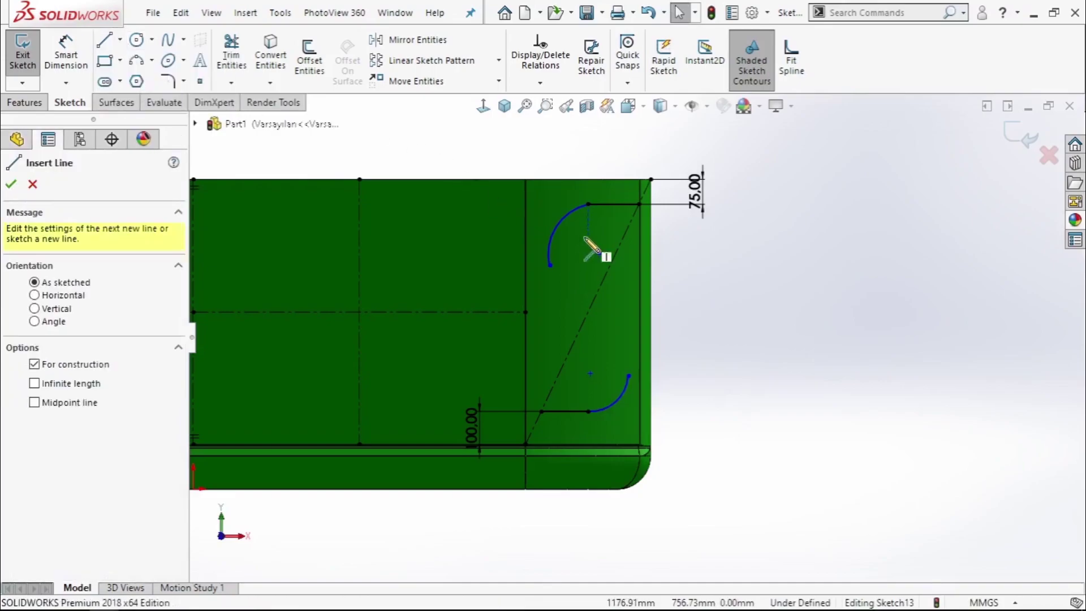
pyautogui.click(551, 265)
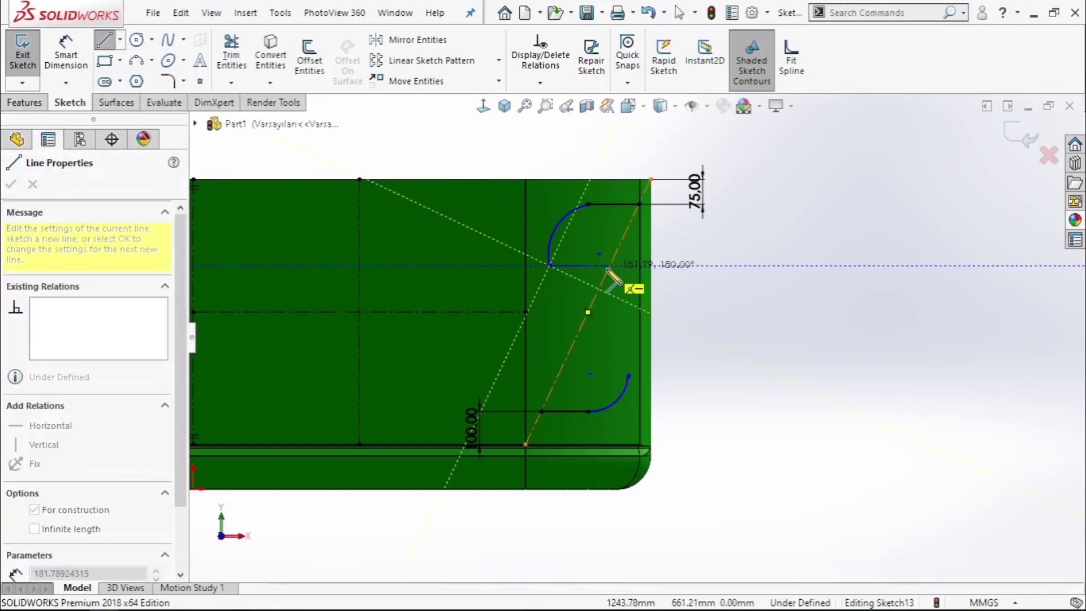
pyautogui.click(601, 287)
pyautogui.press('Escape')
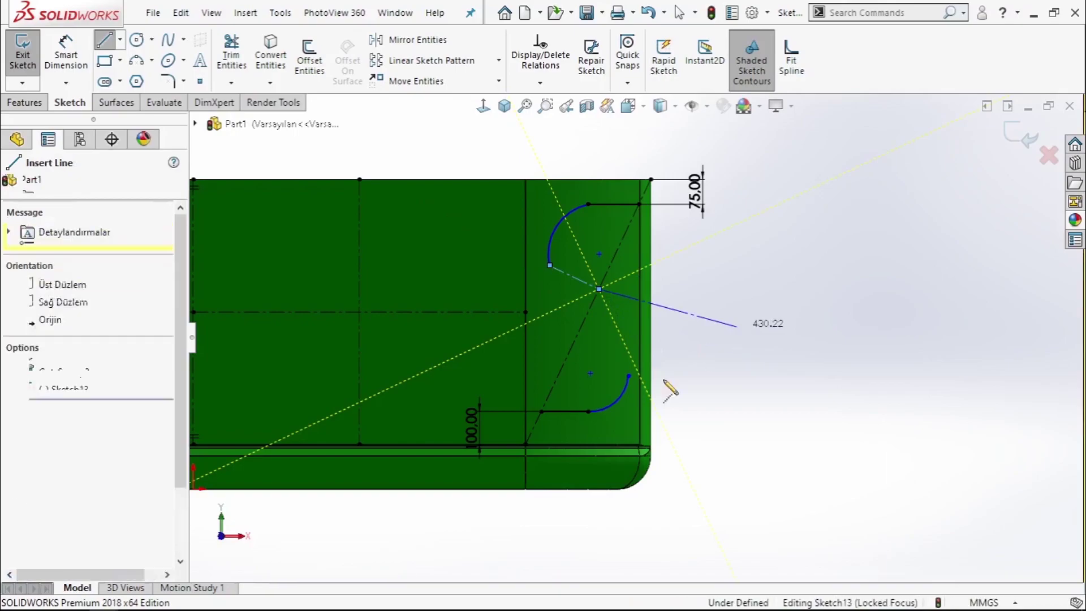
pyautogui.click(629, 375)
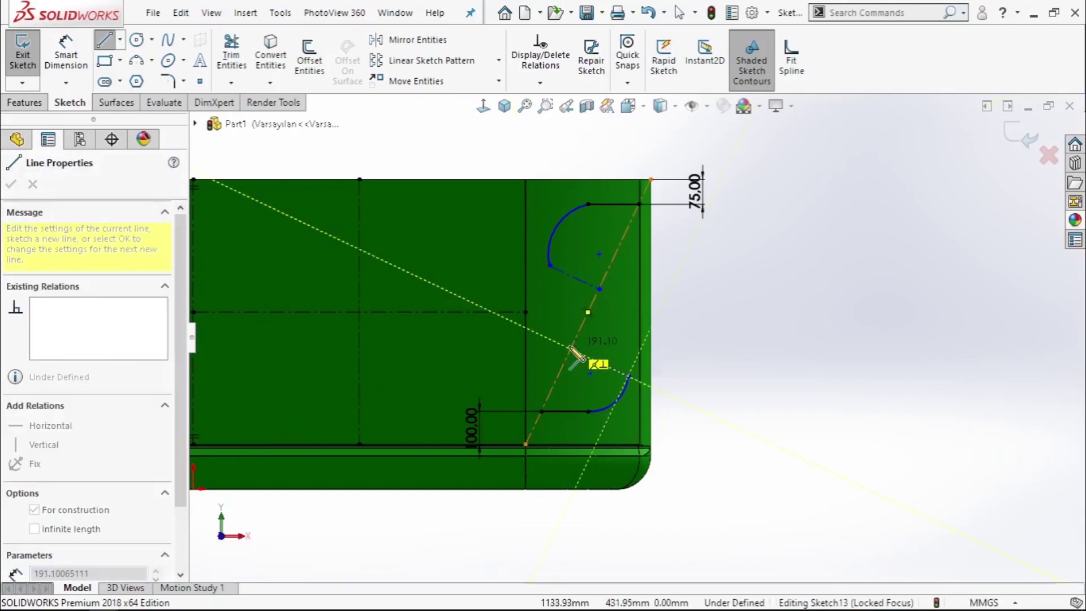
pyautogui.click(571, 348)
pyautogui.press('Escape')
pyautogui.press('Escape')
pyautogui.scroll(-5, 565, 317)
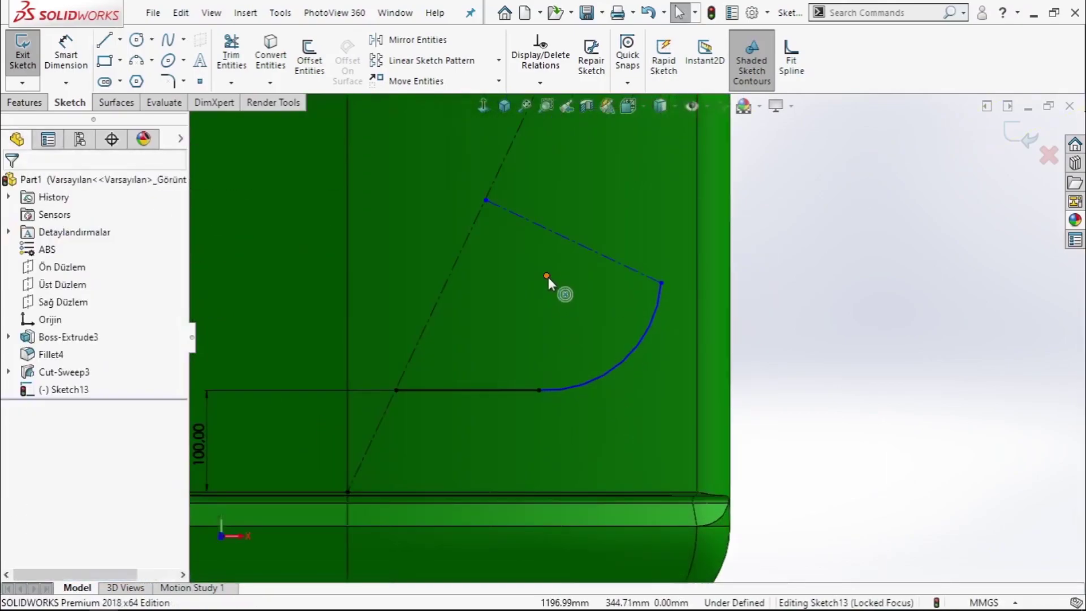
# Step: Make the upper arc-end construction line coincident with the diagonal centerline
pyautogui.click(546, 276)
pyautogui.keyDown('ctrl'); pyautogui.click(593, 255); pyautogui.keyUp('ctrl')
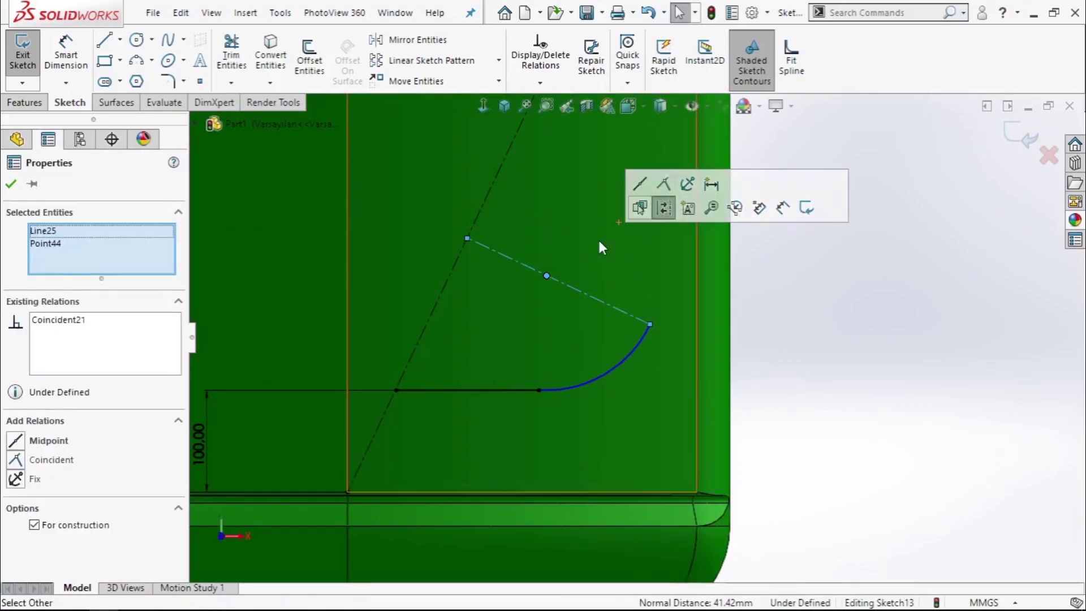
pyautogui.click(549, 300)
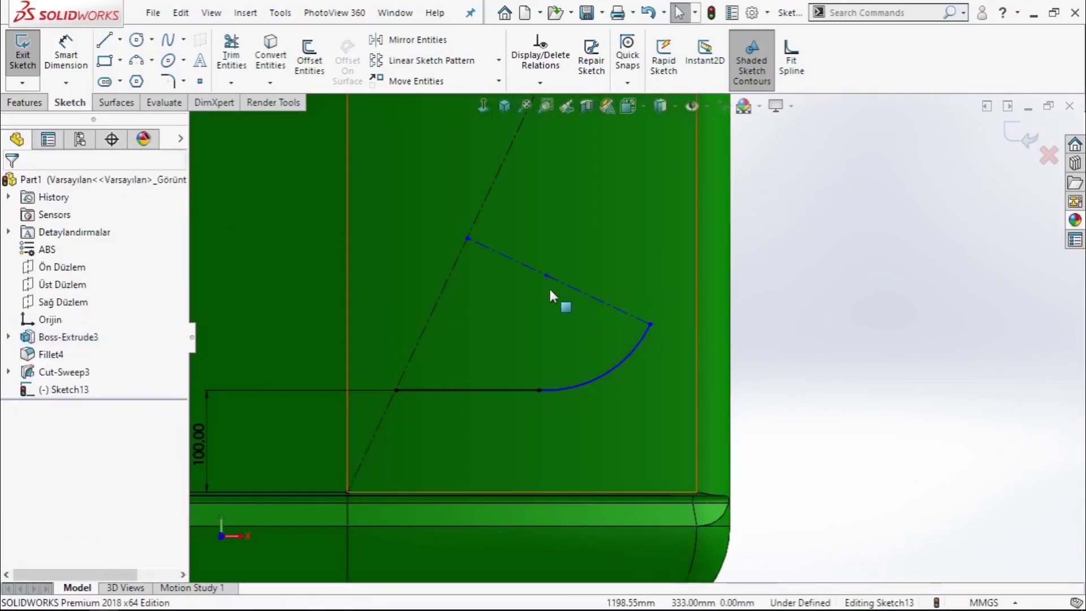
pyautogui.scroll(-3, 552, 294)
pyautogui.click(566, 274)
pyautogui.keyDown('ctrl'); pyautogui.click(597, 287); pyautogui.keyUp('ctrl')
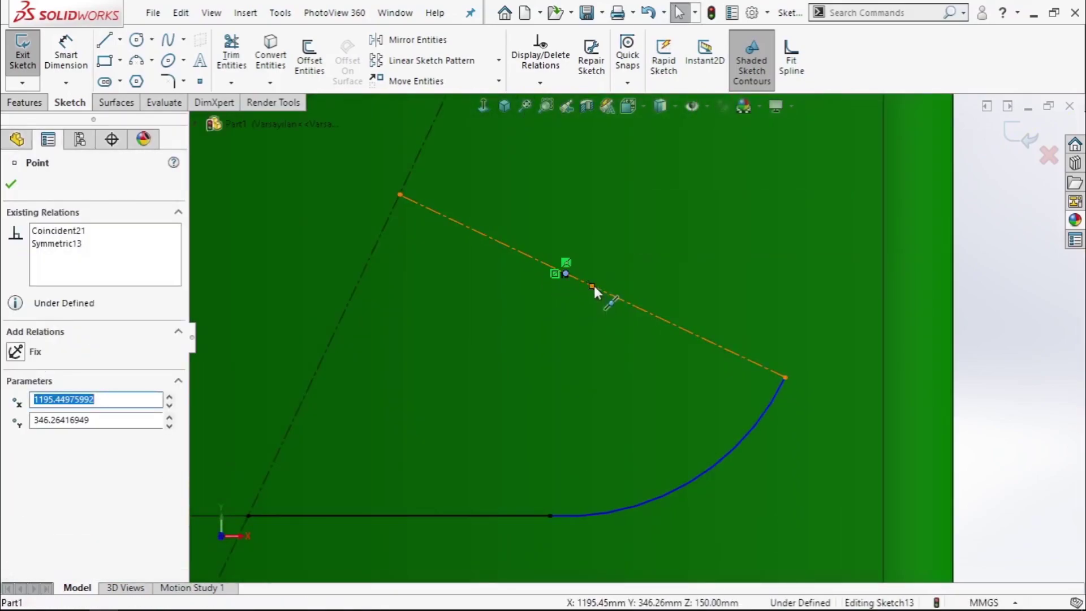
pyautogui.click(594, 285)
pyautogui.click(645, 211)
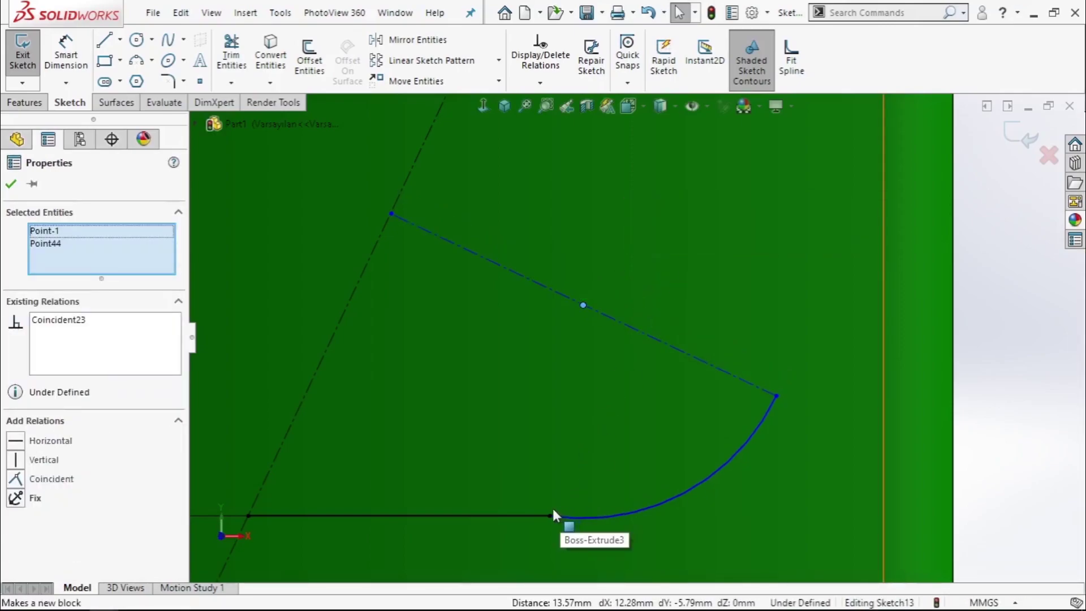
# Step: Join the second construction line's end to the diagonal centerline at its midpoint
pyautogui.click(553, 515)
pyautogui.scroll(2, 574, 352)
pyautogui.scroll(3, 574, 336)
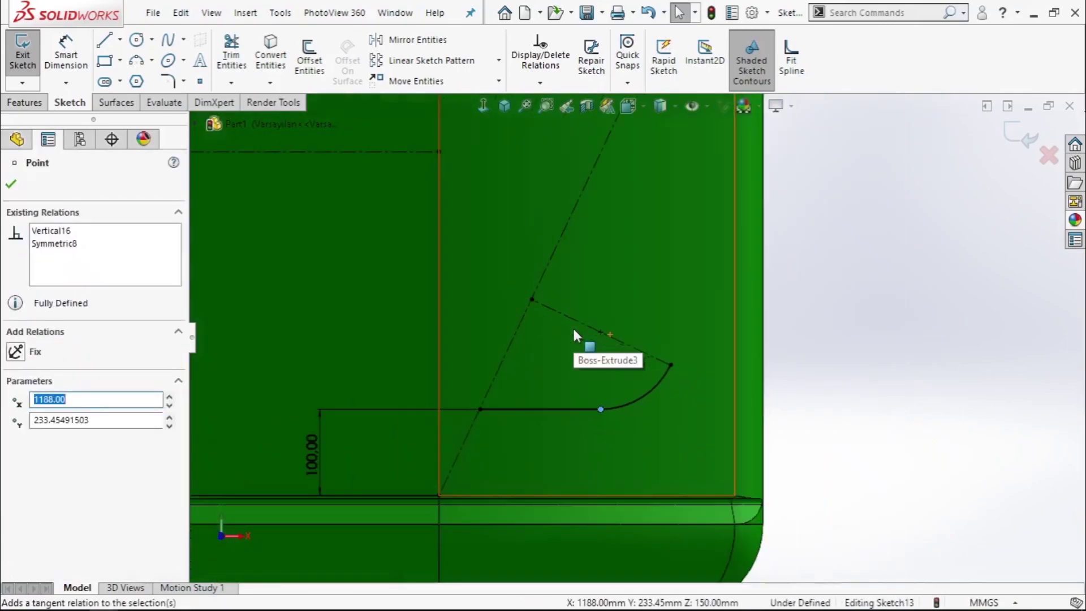
pyautogui.scroll(2, 574, 335)
pyautogui.scroll(-5, 642, 222)
pyautogui.click(618, 306)
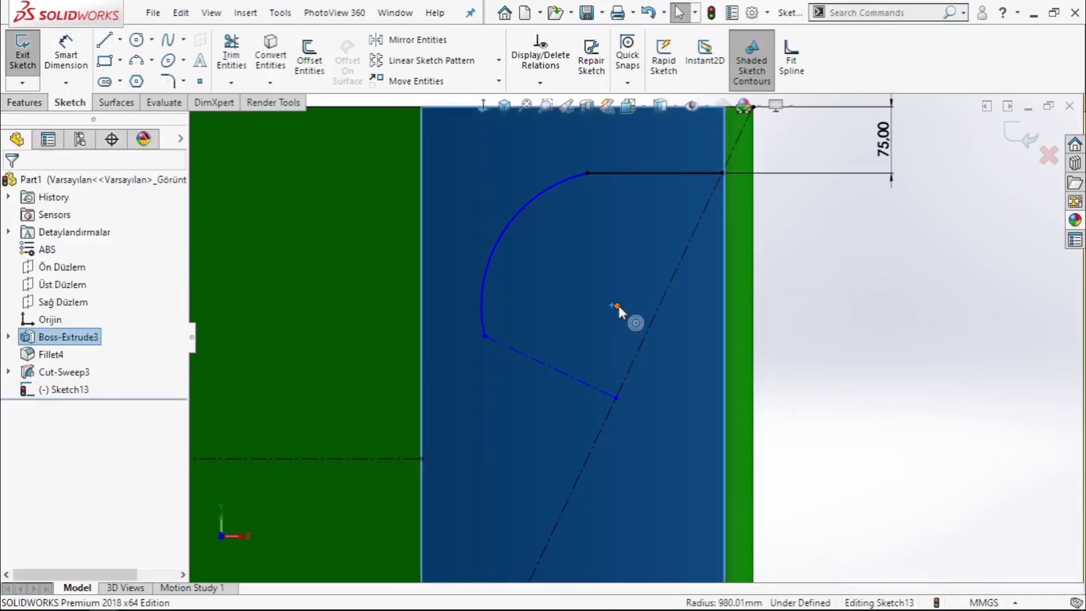
pyautogui.click(560, 370)
pyautogui.keyDown('ctrl'); pyautogui.click(589, 339); pyautogui.keyUp('ctrl')
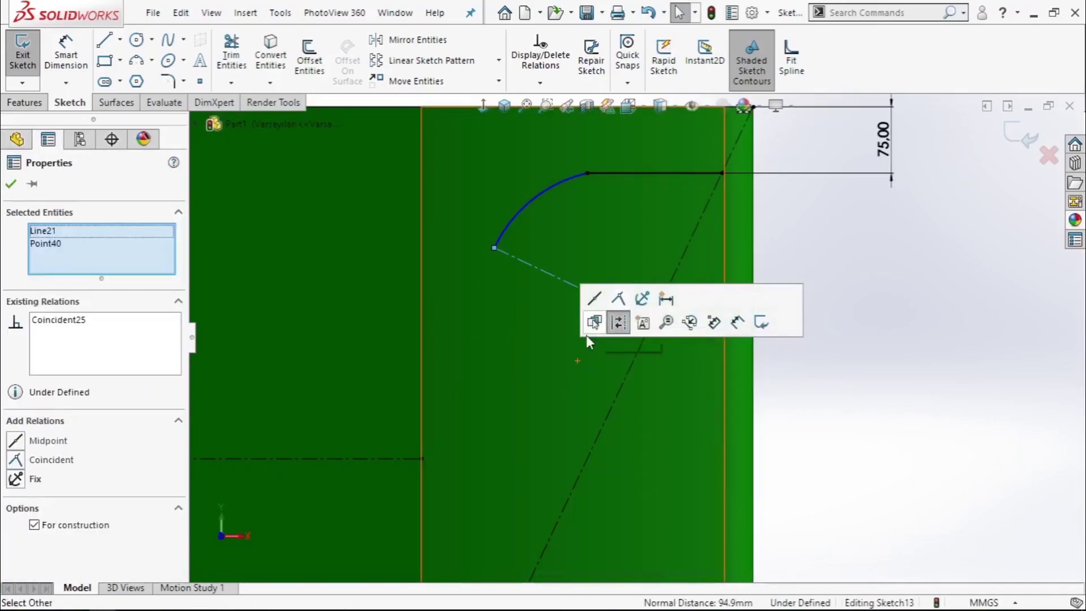
pyautogui.click(618, 298)
pyautogui.click(618, 305)
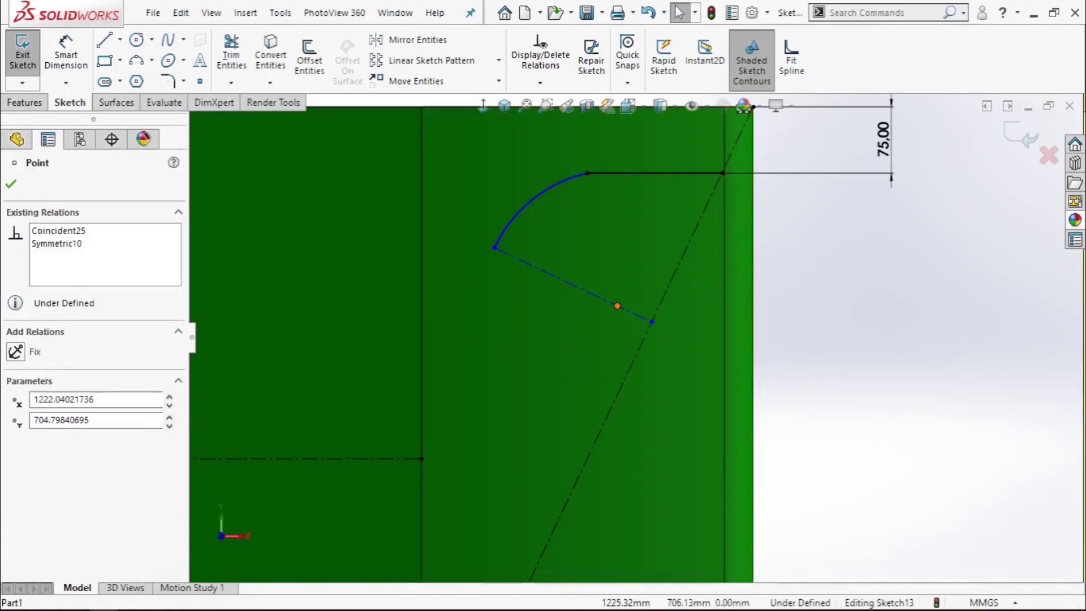
pyautogui.keyDown('ctrl'); pyautogui.click(571, 286); pyautogui.keyUp('ctrl')
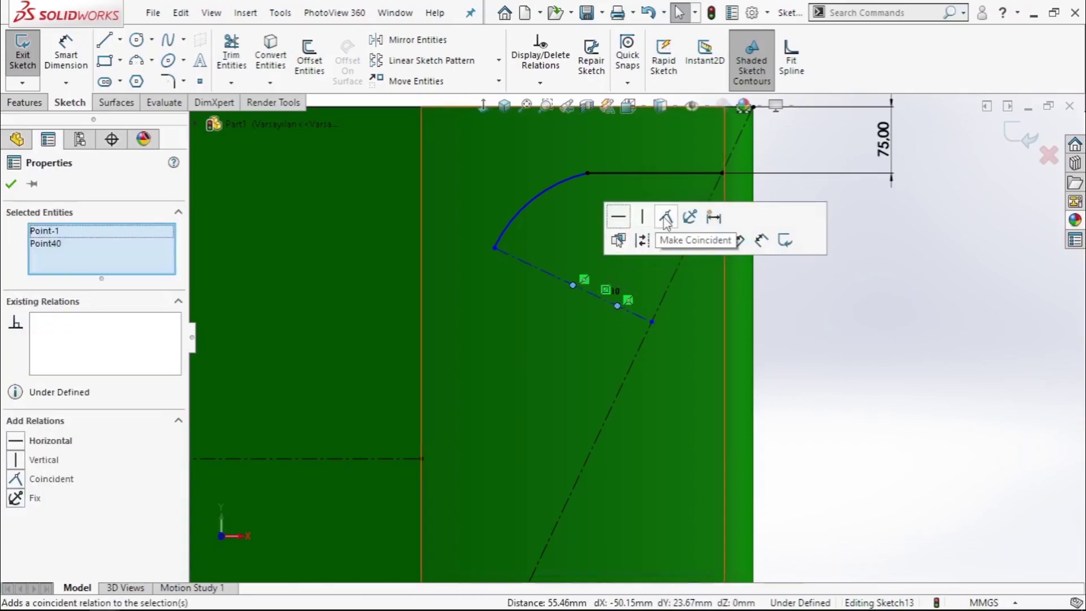
pyautogui.click(666, 221)
pyautogui.click(588, 172)
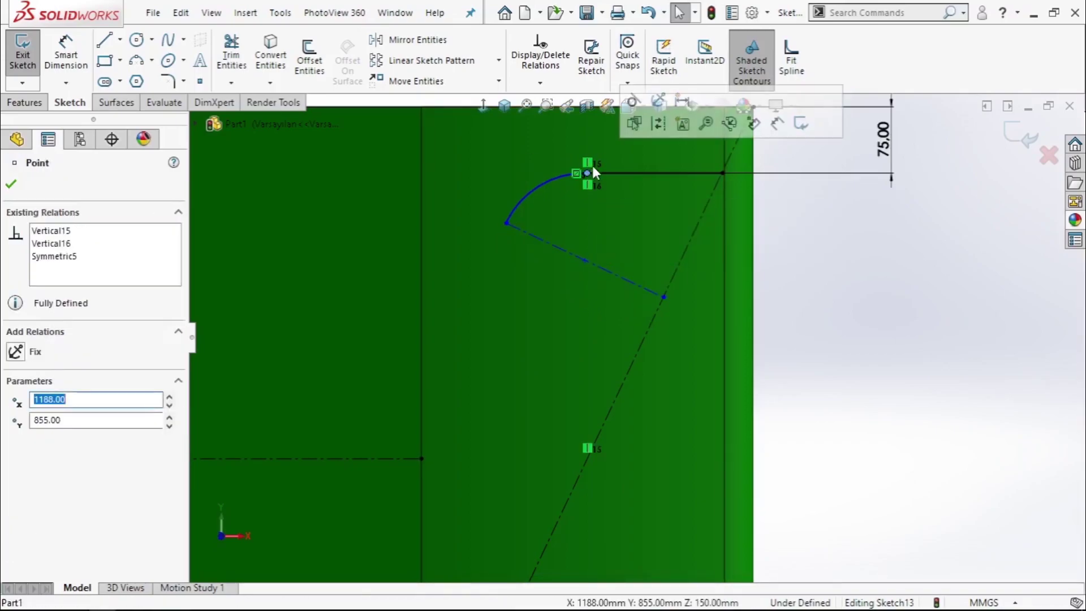
# Step: Finish the tangent relation, then draw the left and right curved sides as 3-point arcs
pyautogui.click(637, 100)
pyautogui.scroll(3, 622, 337)
pyautogui.click(136, 61)
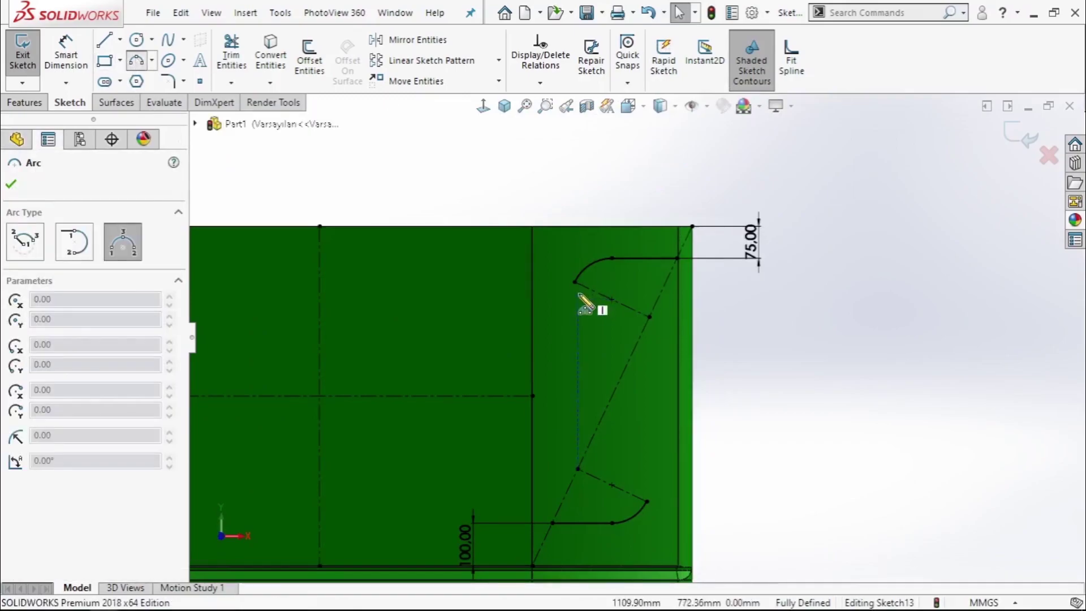
pyautogui.click(553, 524)
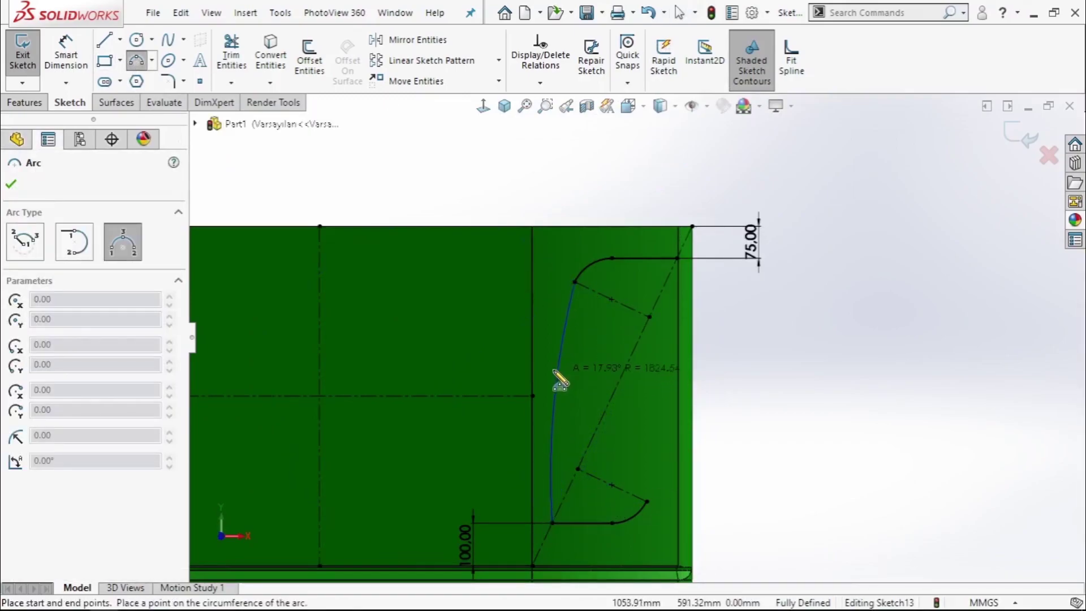
pyautogui.click(569, 314)
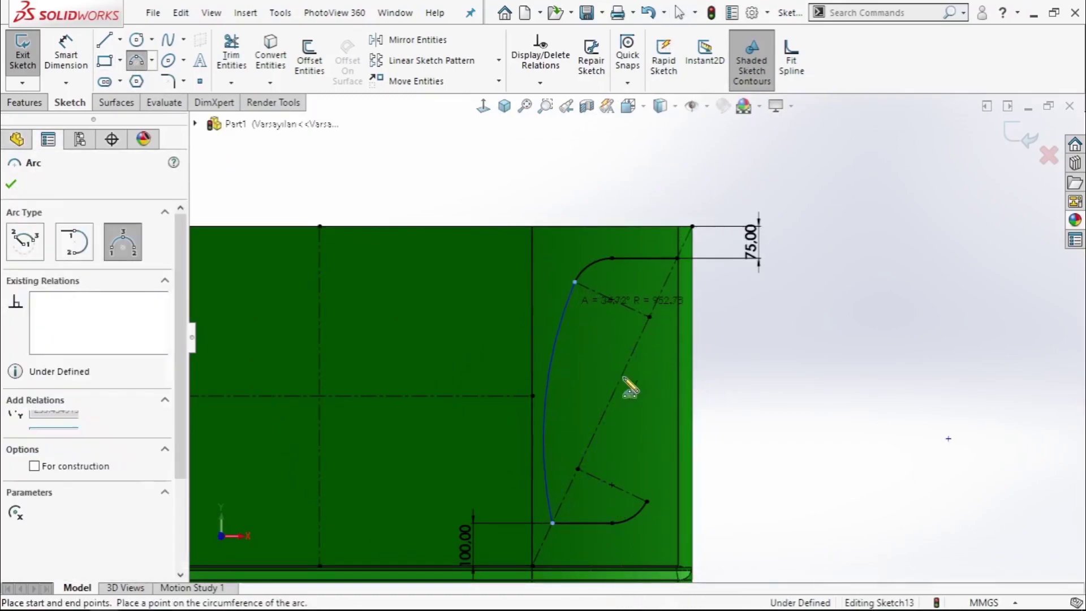
pyautogui.click(647, 501)
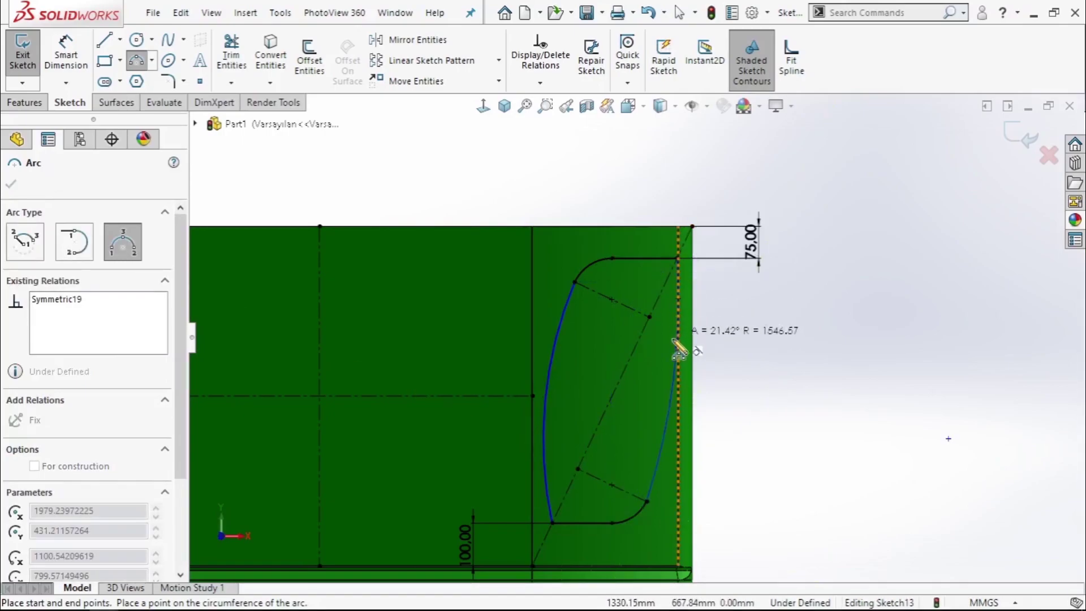
pyautogui.click(735, 362)
pyautogui.rightClick(766, 311)
pyautogui.click(800, 317)
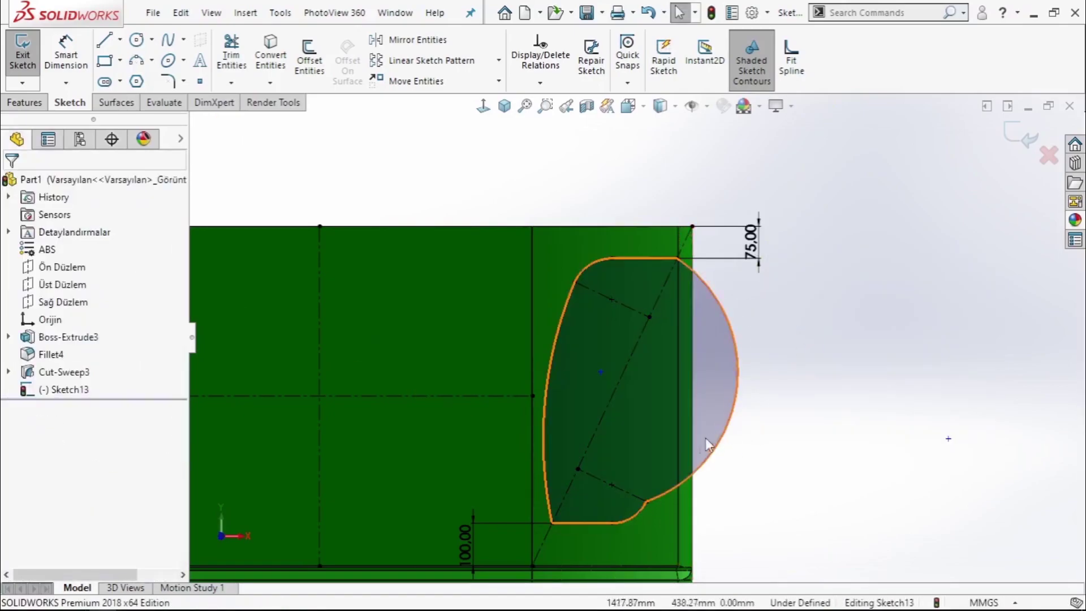
# Step: Make both curved sides tangent to their corner arcs so Sketch13 is fully defined
pyautogui.click(646, 503)
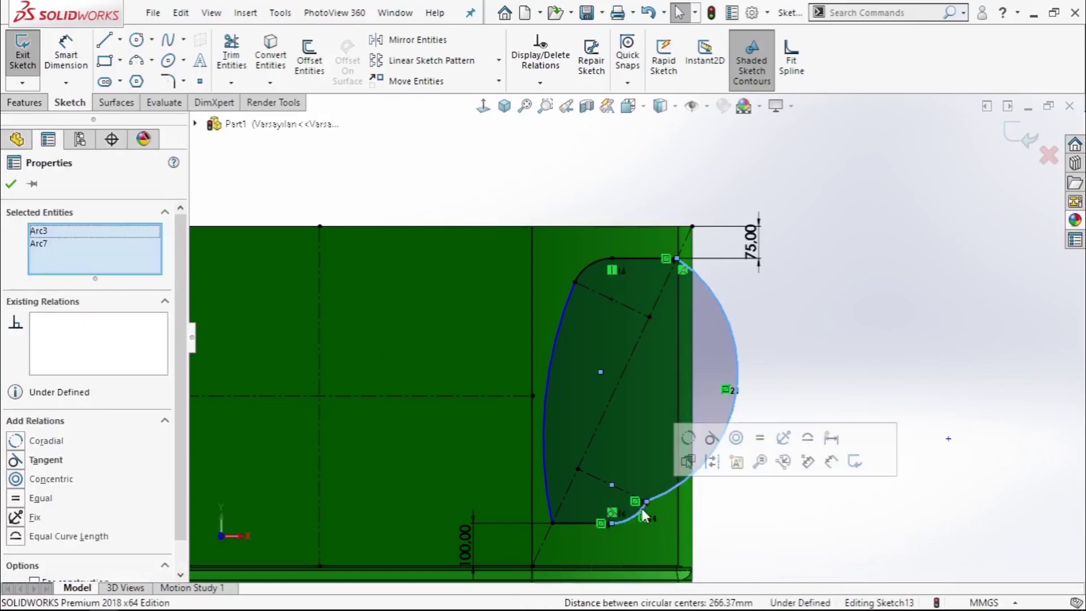
pyautogui.click(733, 434)
pyautogui.click(582, 267)
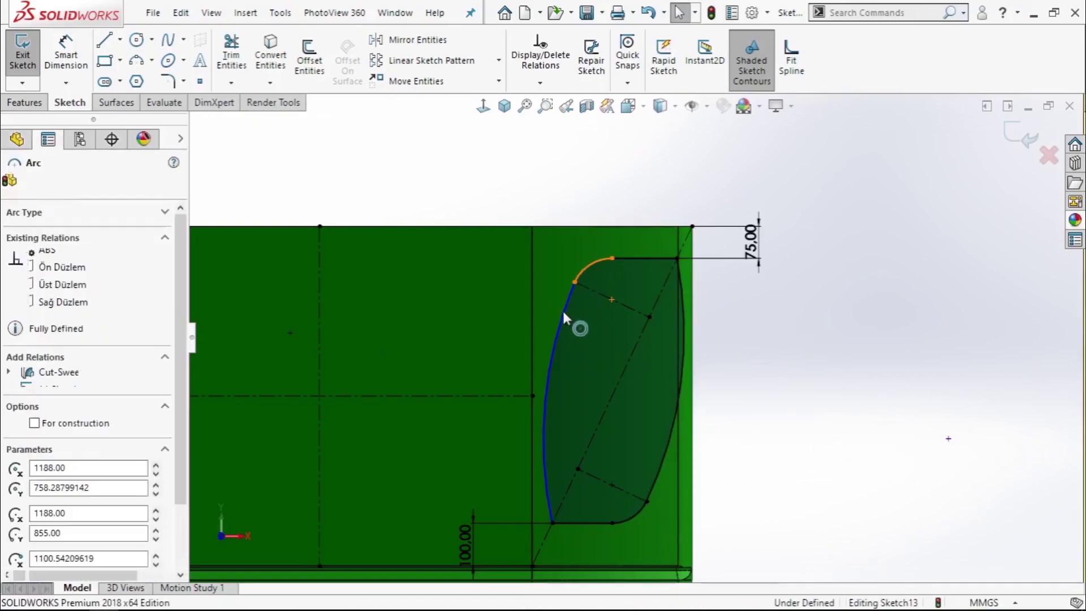
pyautogui.keyDown('ctrl'); pyautogui.click(568, 305); pyautogui.keyUp('ctrl')
pyautogui.click(635, 237)
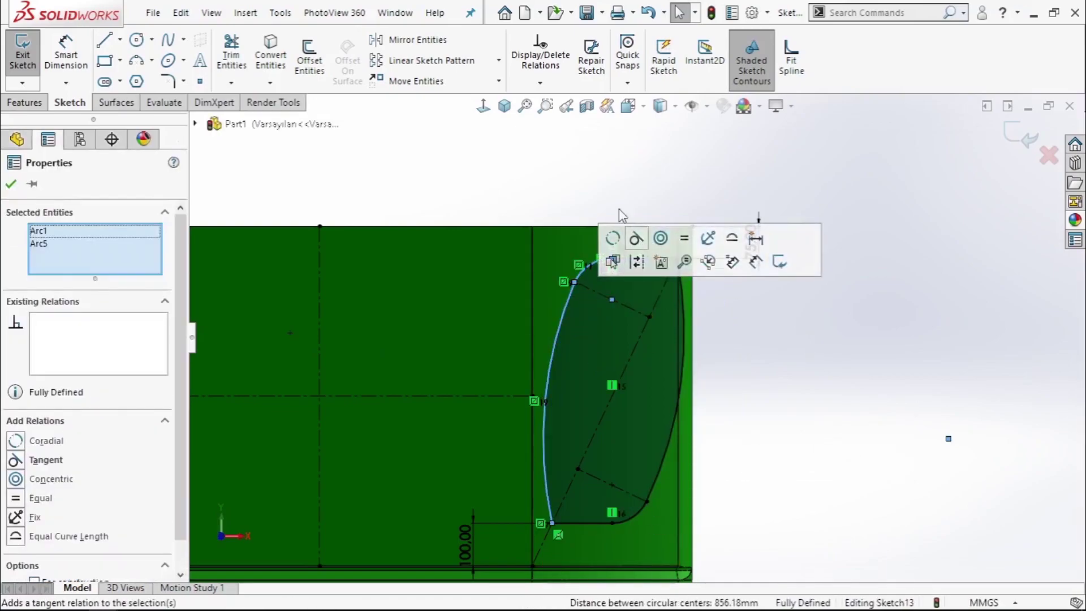
pyautogui.click(618, 213)
pyautogui.scroll(2, 581, 324)
pyautogui.scroll(3, 434, 355)
pyautogui.scroll(-3, 433, 355)
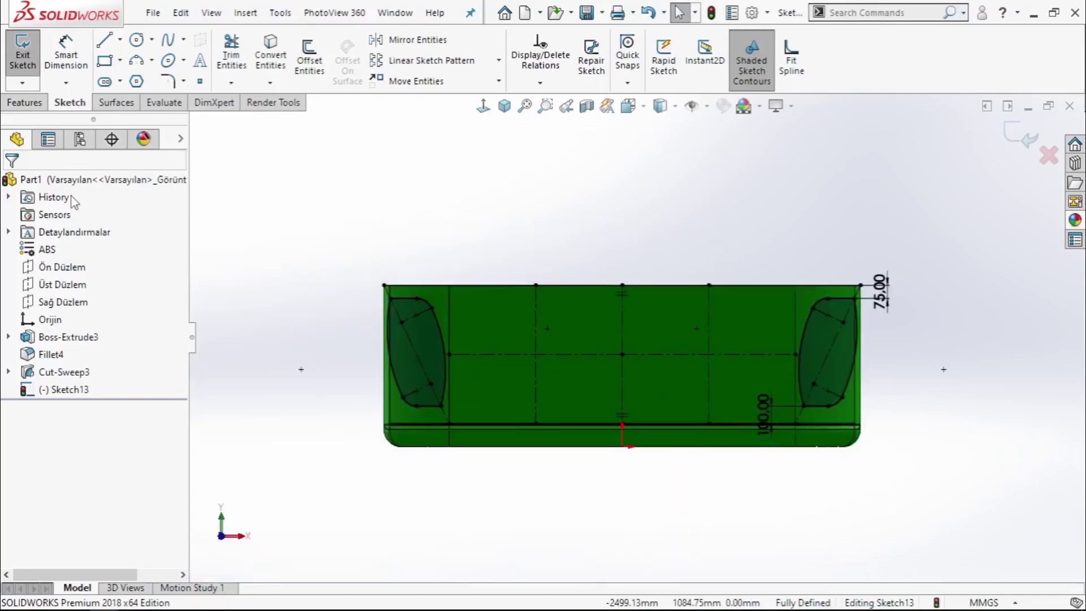
# Step: Create Cut-Extrude3 from Sketch13 with Direction 1 set to Up To Next
pyautogui.click(35, 105)
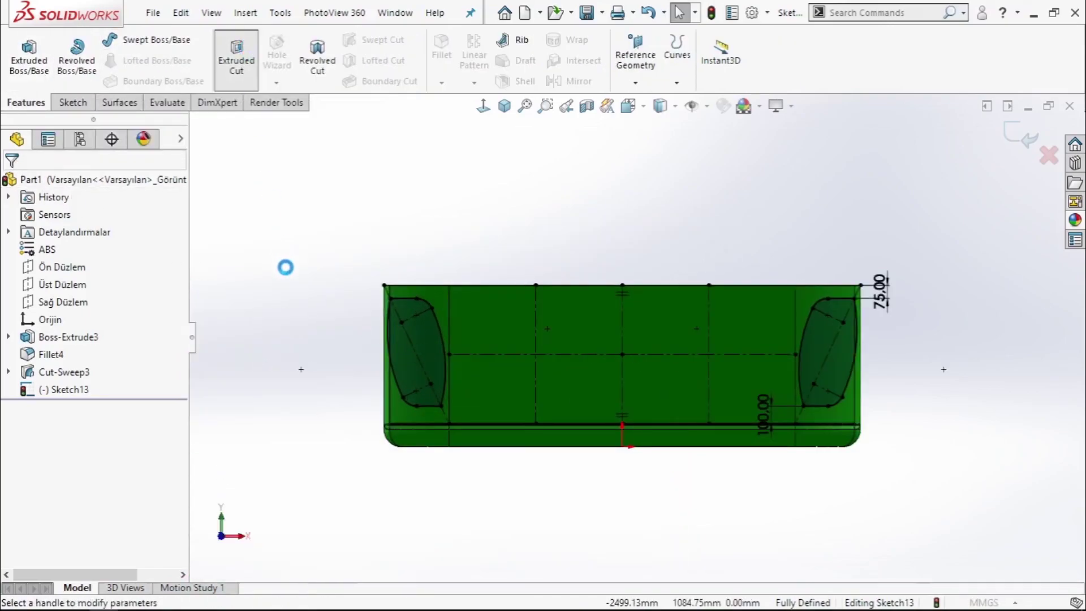
pyautogui.click(63, 281)
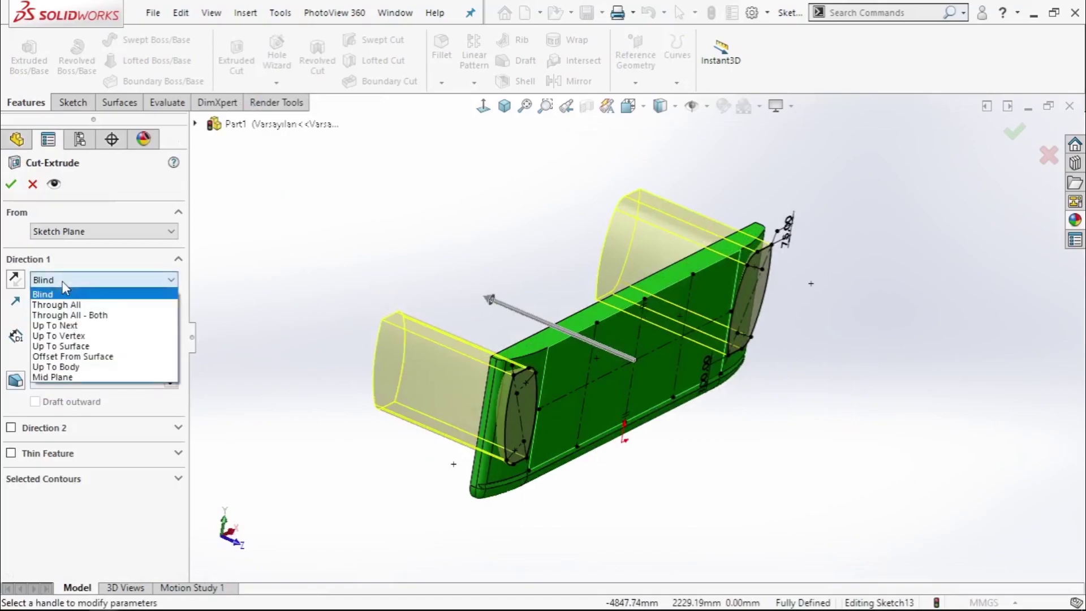
pyautogui.click(55, 325)
pyautogui.moveTo(611, 330); pyautogui.dragTo(841, 327, button='middle')
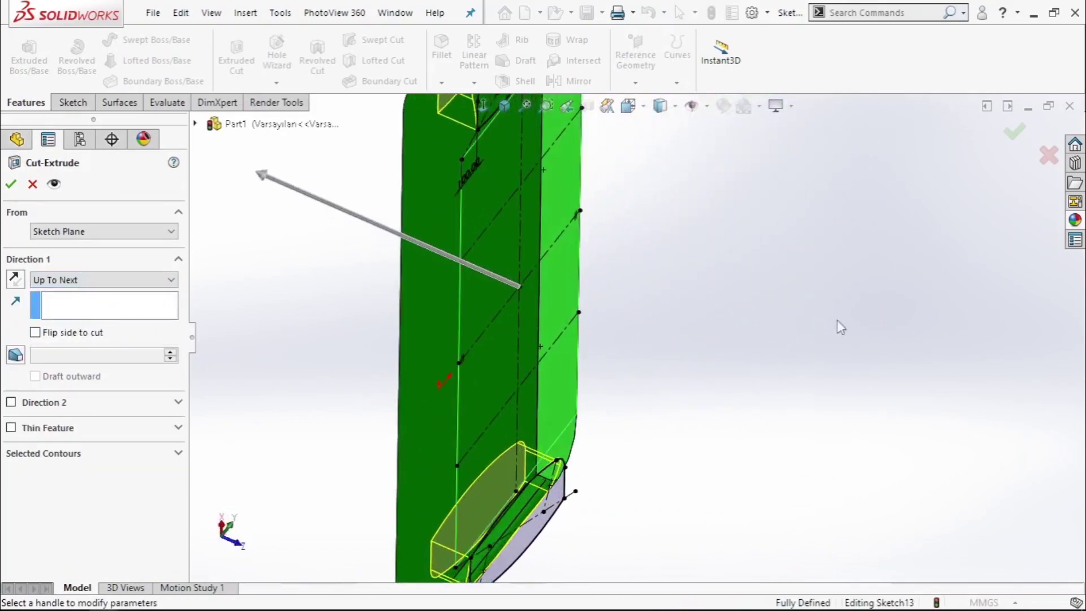
pyautogui.press('Return')
pyautogui.moveTo(649, 405)
pyautogui.mouseDown(button='middle')
pyautogui.moveTo(611, 330)
pyautogui.moveTo(465, 214)
pyautogui.moveTo(509, 237)
pyautogui.mouseUp(button='middle')
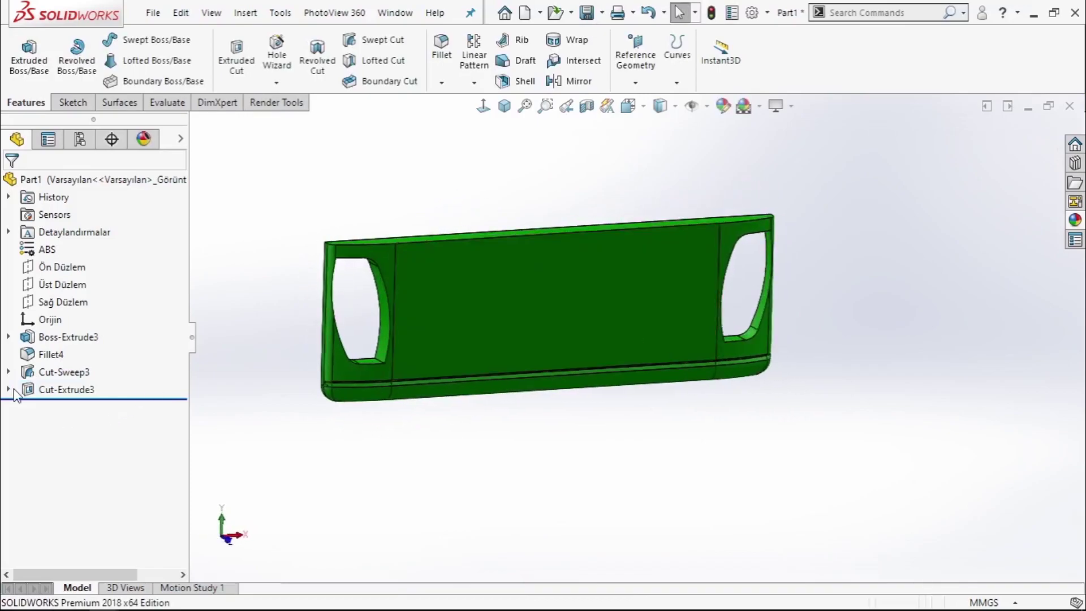
pyautogui.click(9, 389)
# Step: Start a sketch on the plate's front face with a vertical centreline from top to bottom edge
pyautogui.click(72, 407)
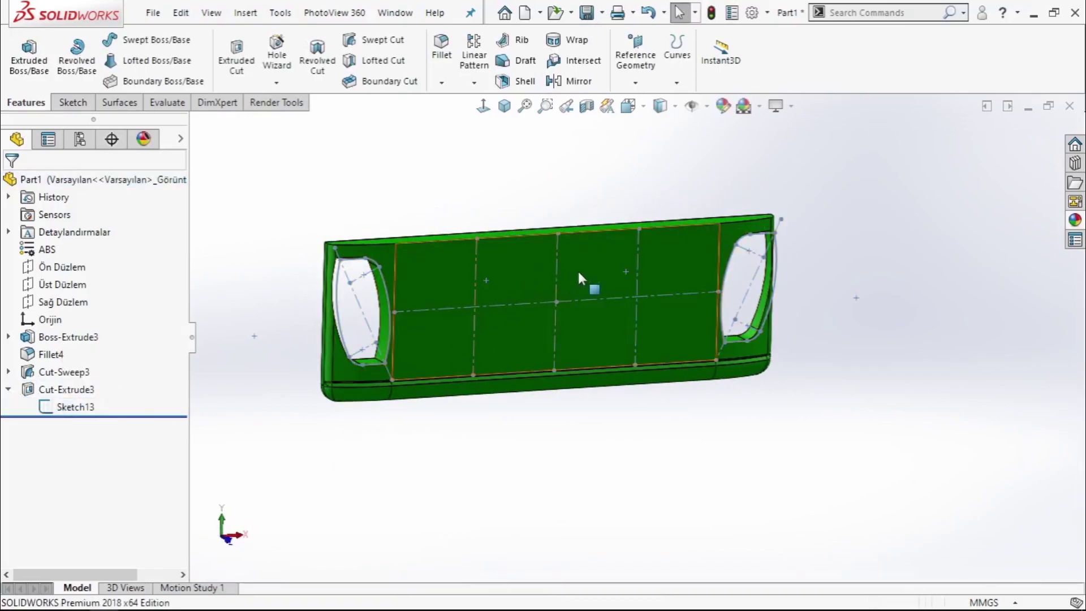
pyautogui.click(524, 281)
pyautogui.click(594, 234)
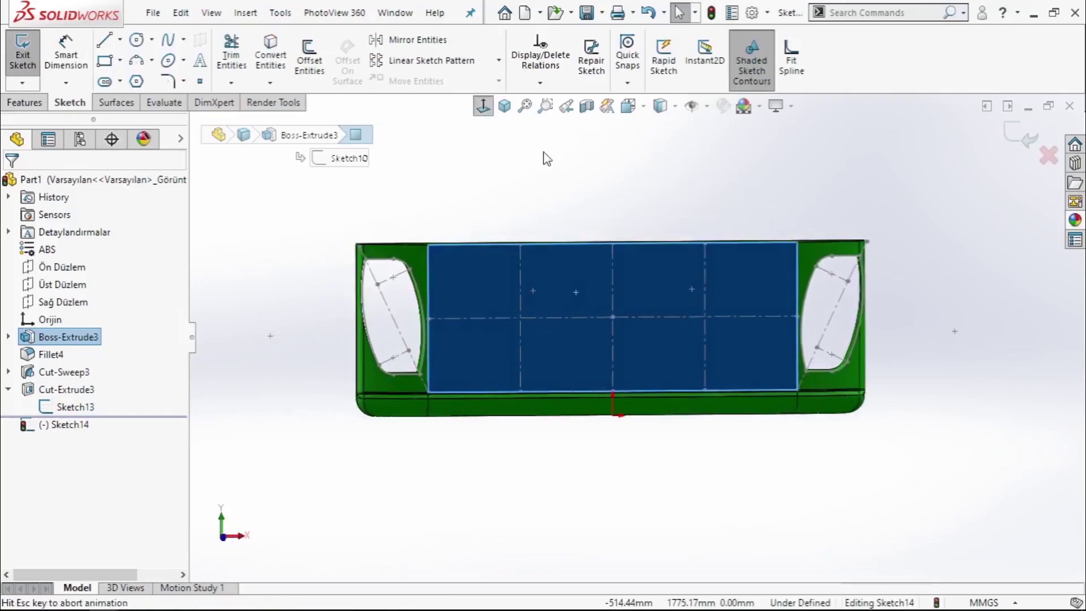
pyautogui.click(120, 39)
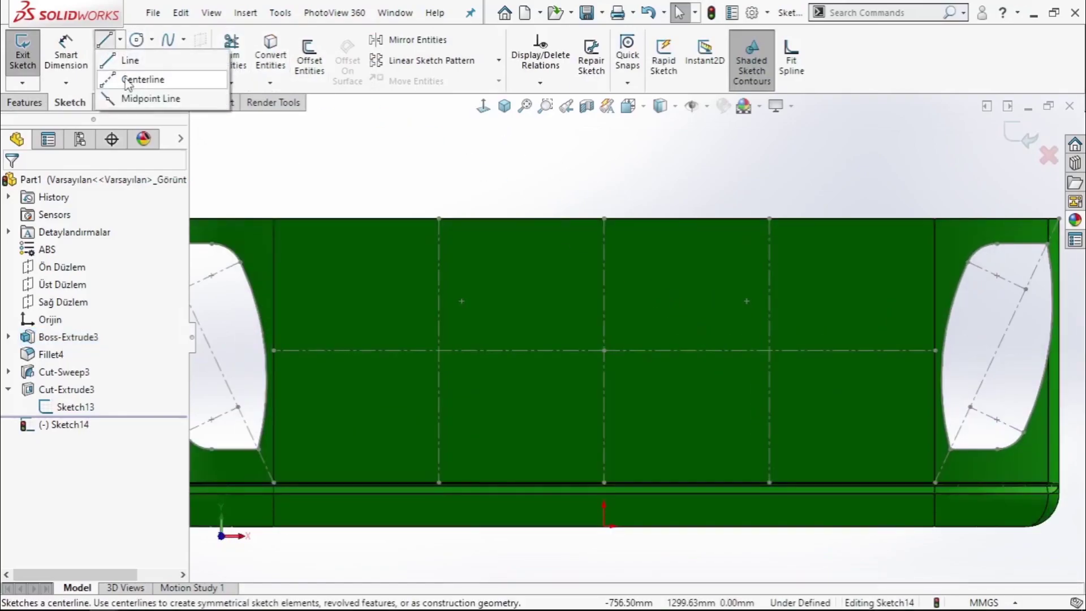
pyautogui.click(142, 80)
pyautogui.click(603, 218)
pyautogui.click(604, 482)
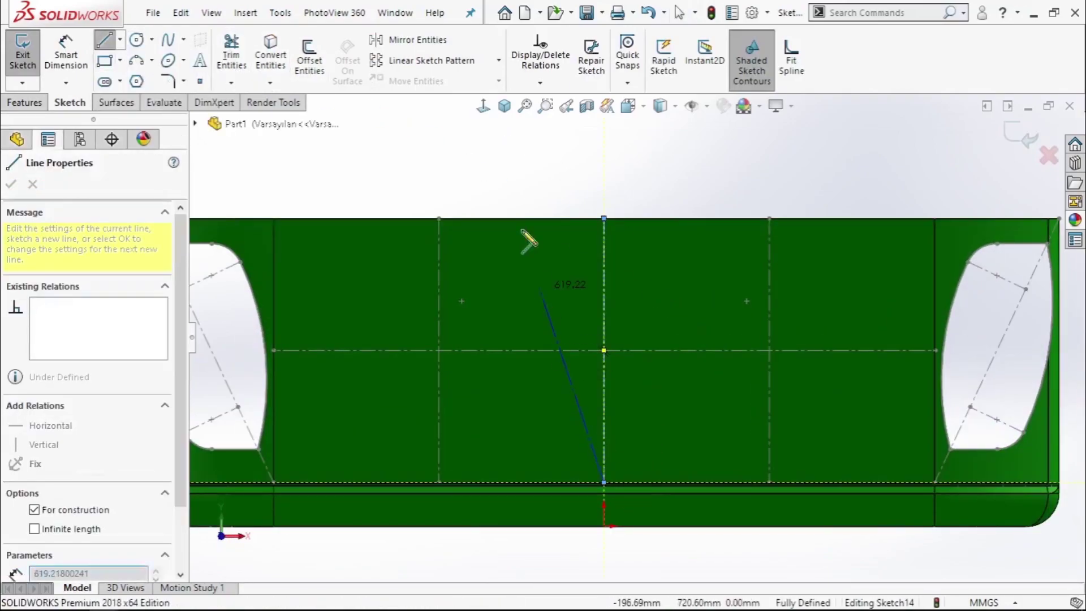
pyautogui.rightClick(518, 173)
pyautogui.click(584, 181)
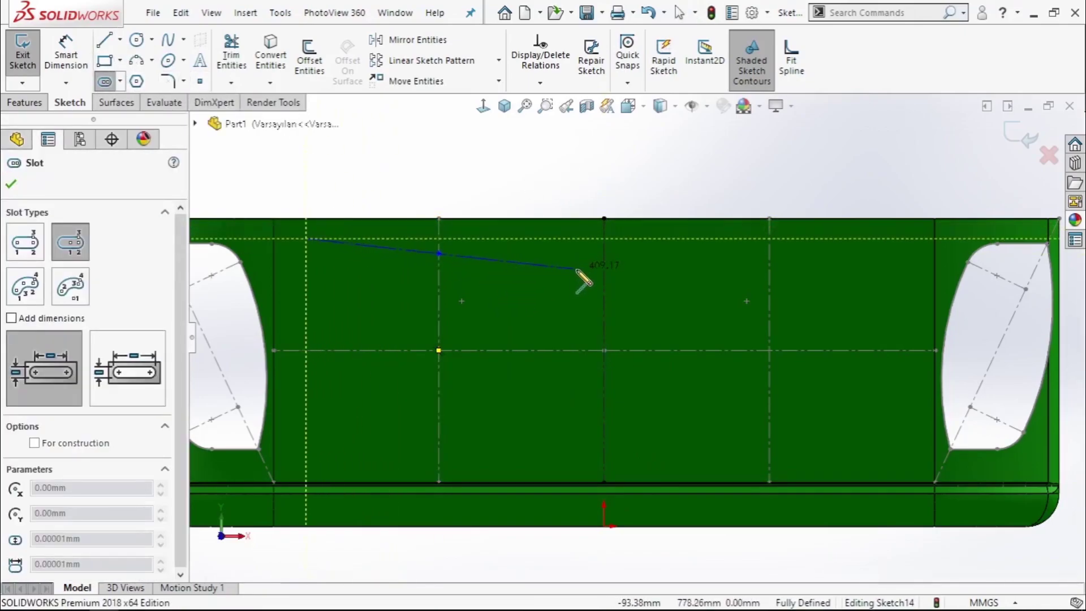
# Step: Enable Dynamic Mirror about the centreline and draw an angled straight slot with its mirrored copy
pyautogui.press('Escape')
pyautogui.click(277, 12)
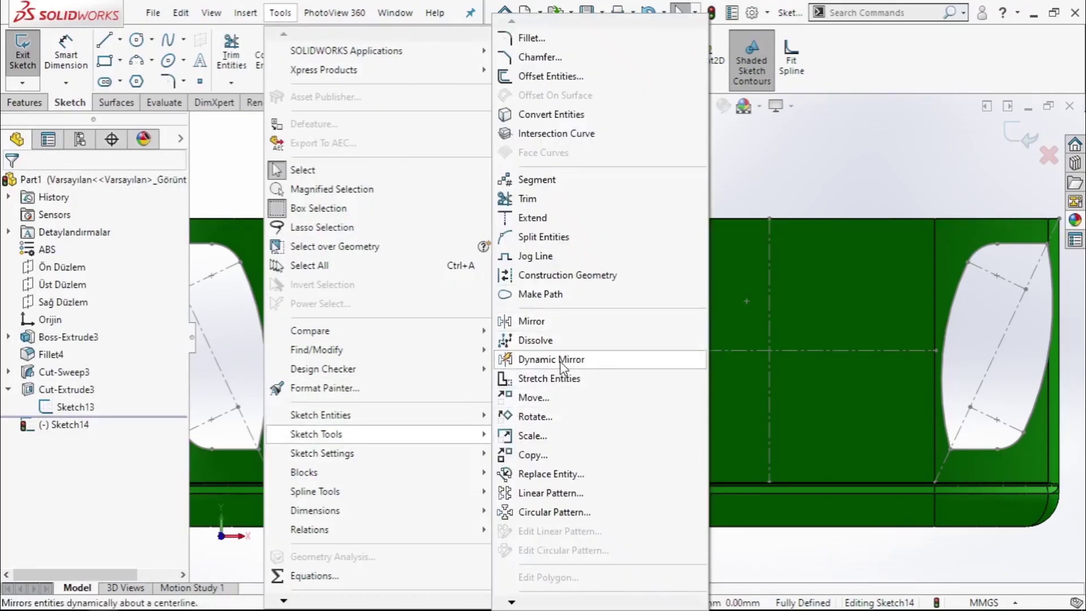
pyautogui.click(560, 360)
pyautogui.click(604, 261)
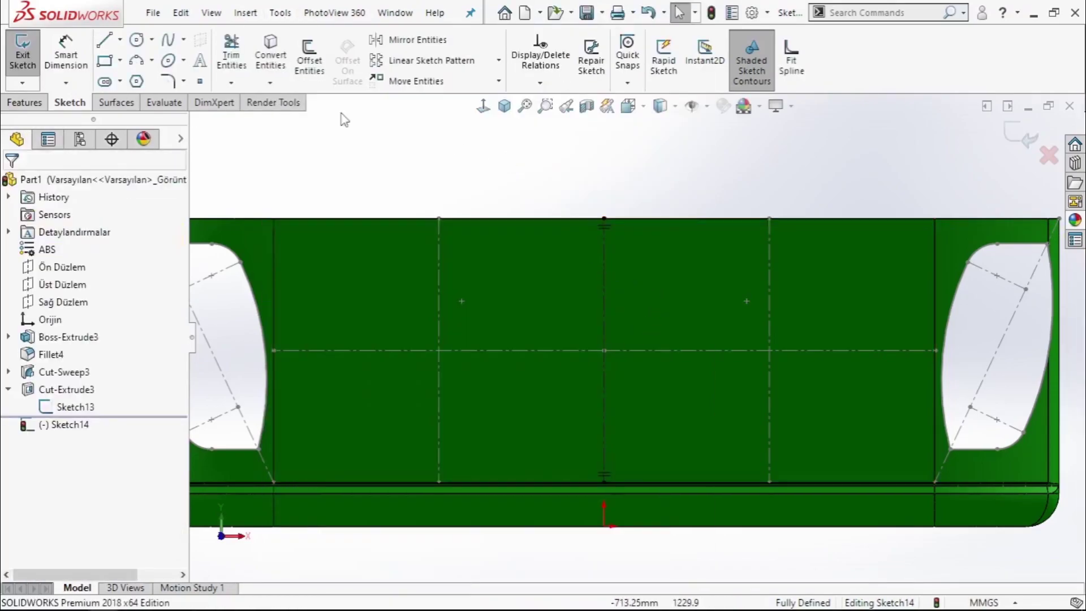
pyautogui.click(121, 39)
pyautogui.click(391, 173)
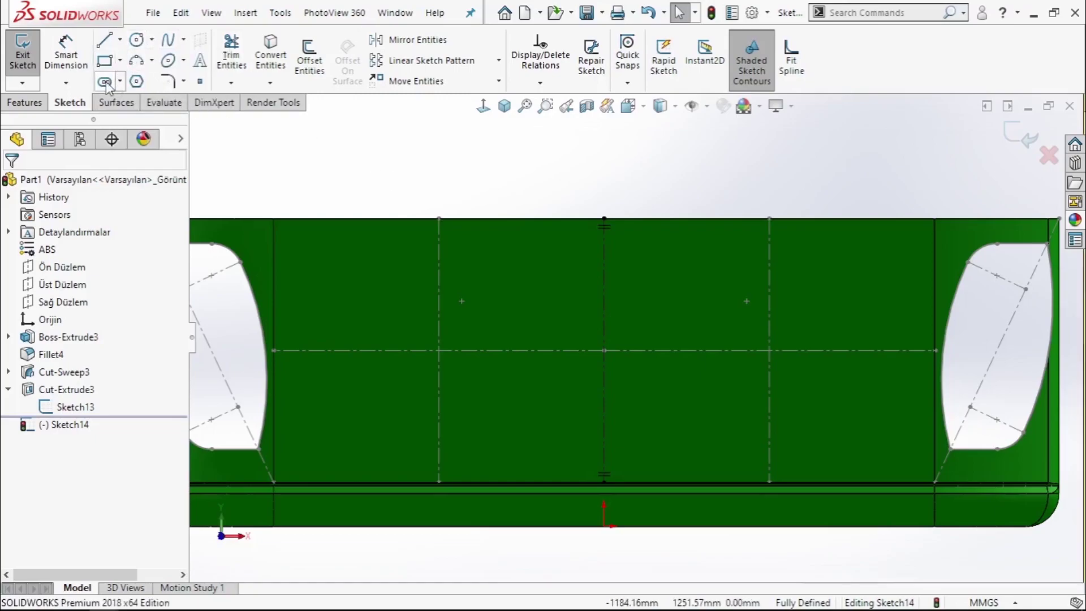
pyautogui.click(105, 83)
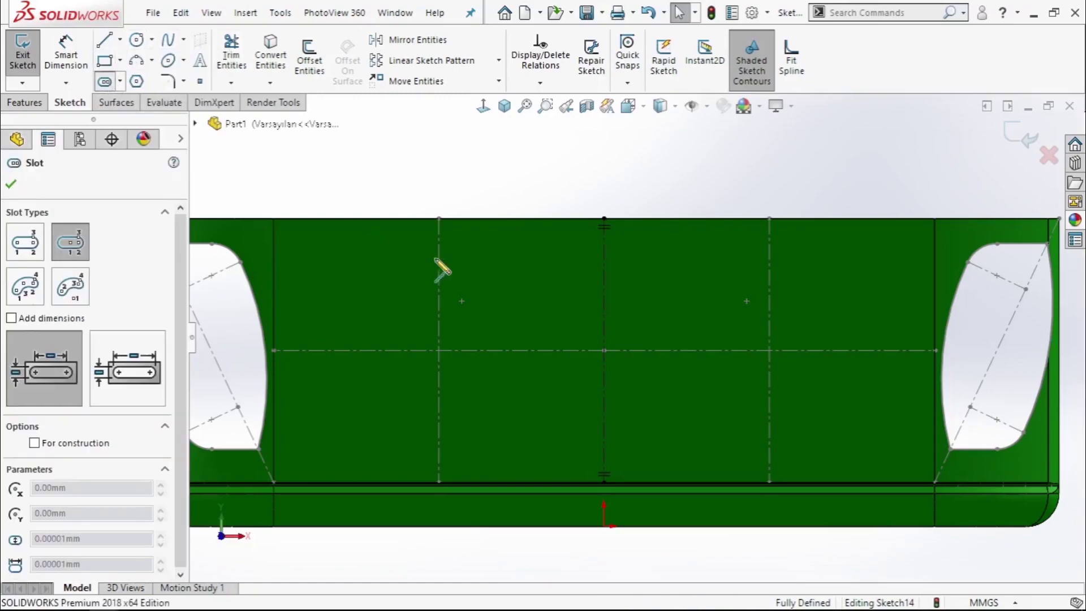
pyautogui.click(569, 290)
pyautogui.rightClick(482, 180)
pyautogui.click(498, 190)
# Step: Dimension the slot's end centres 110 and 180 below the plate's top edge
pyautogui.press('d')
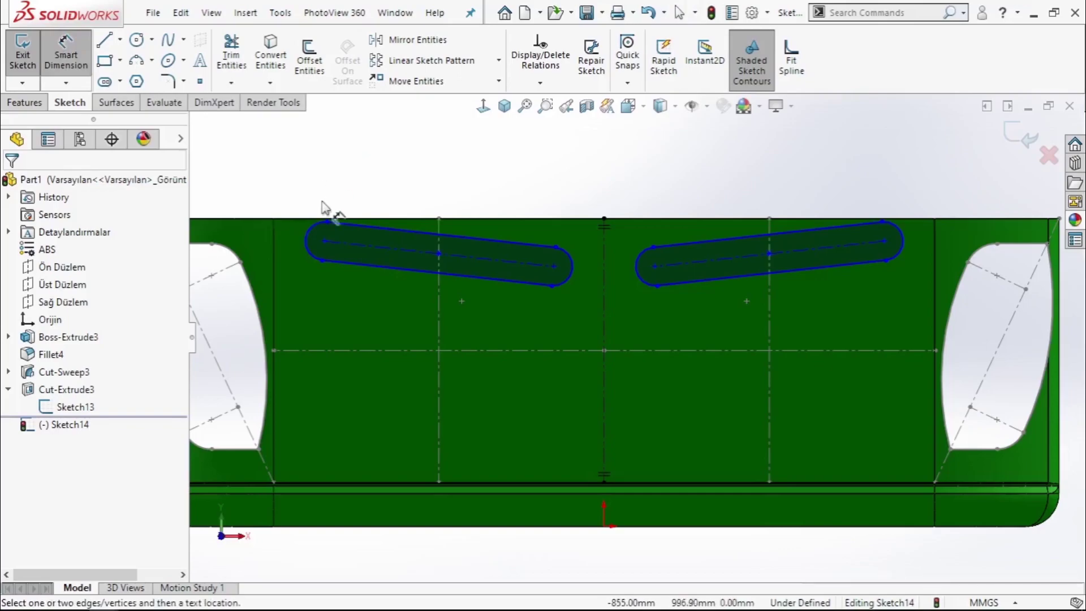
pyautogui.click(318, 242)
pyautogui.click(301, 219)
pyautogui.click(272, 191)
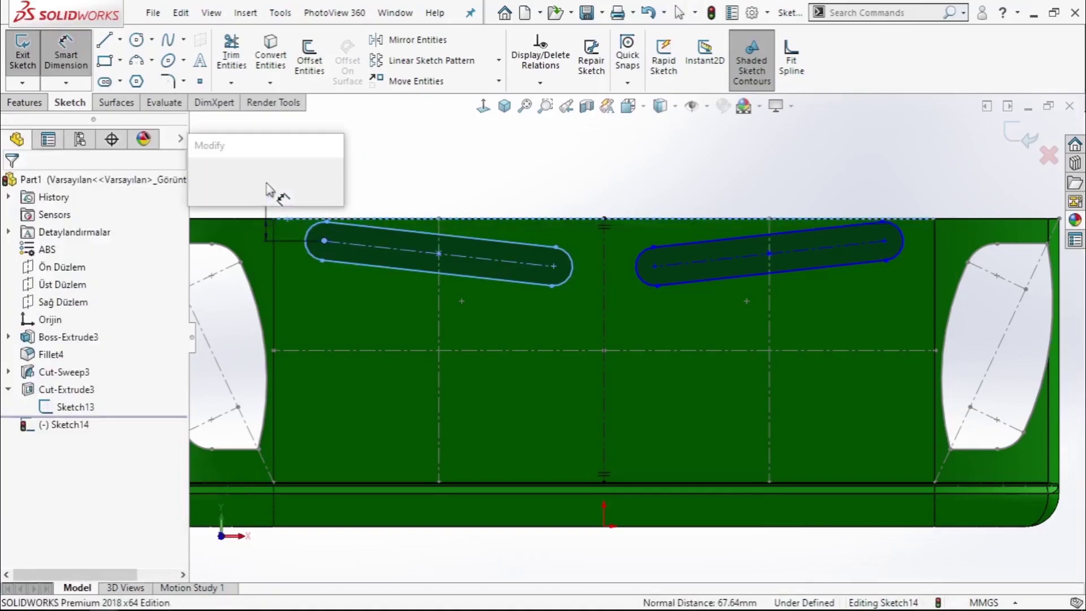
pyautogui.write('110')
pyautogui.press('Return')
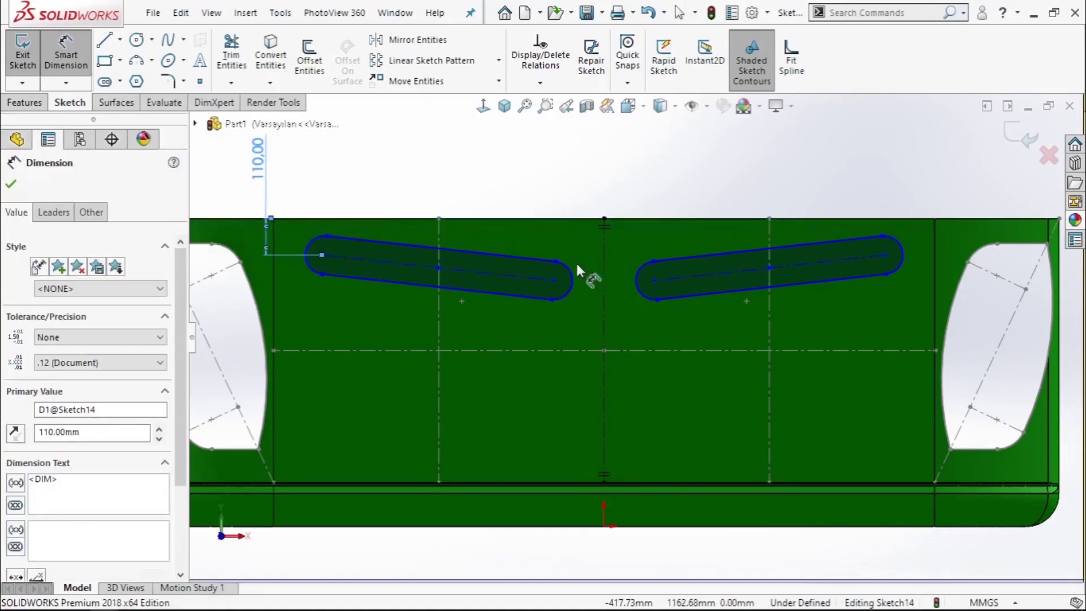
pyautogui.click(560, 261)
pyautogui.click(558, 220)
pyautogui.click(576, 172)
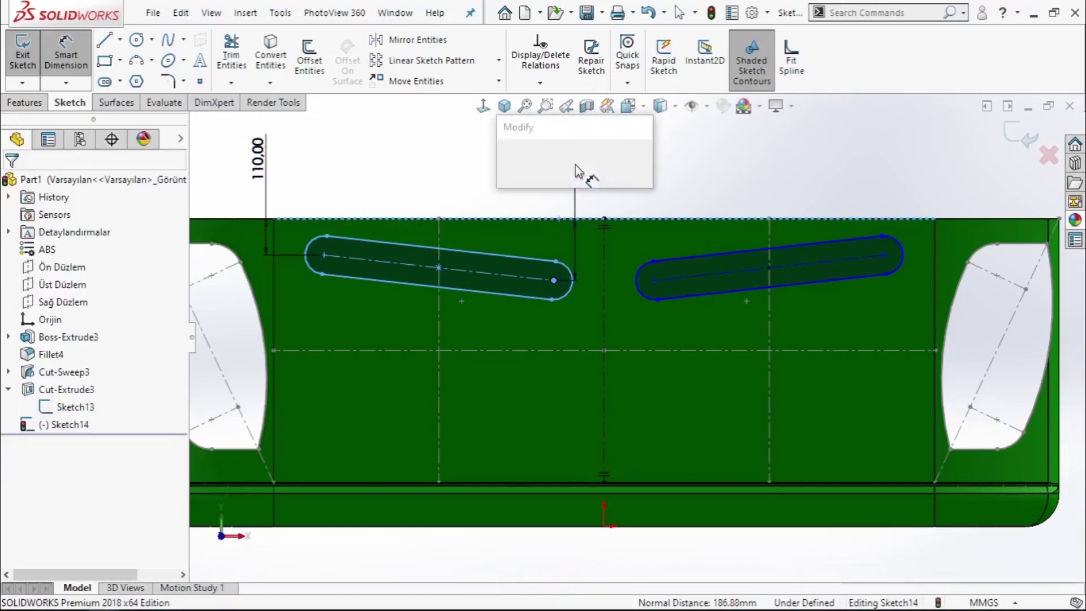
pyautogui.write('180')
pyautogui.press('Return')
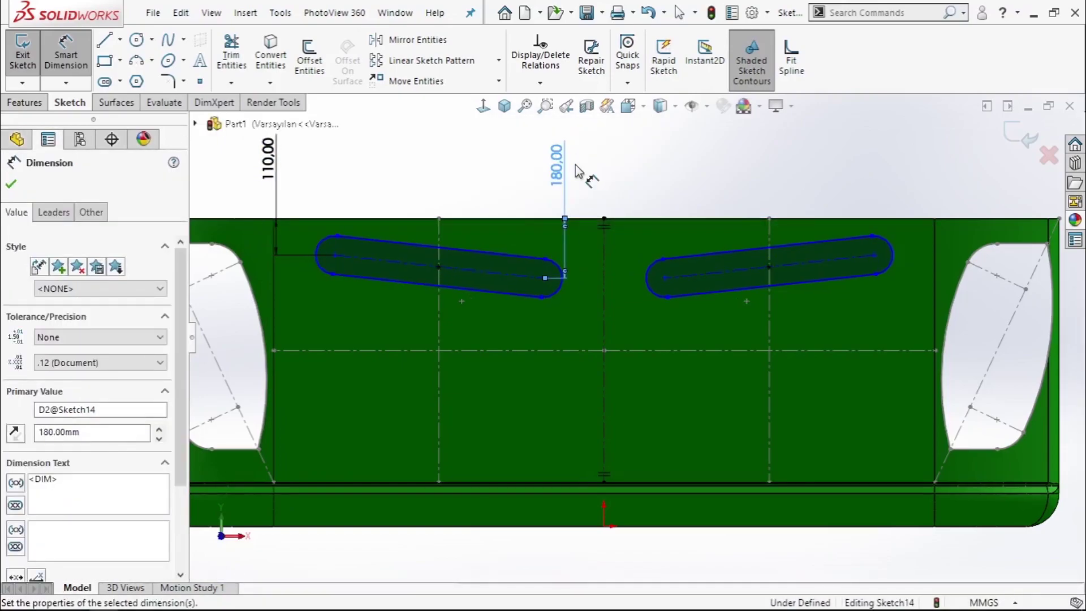
# Step: Dimension the slot length as 770 and its end radius as R70
pyautogui.click(404, 259)
pyautogui.press('f')
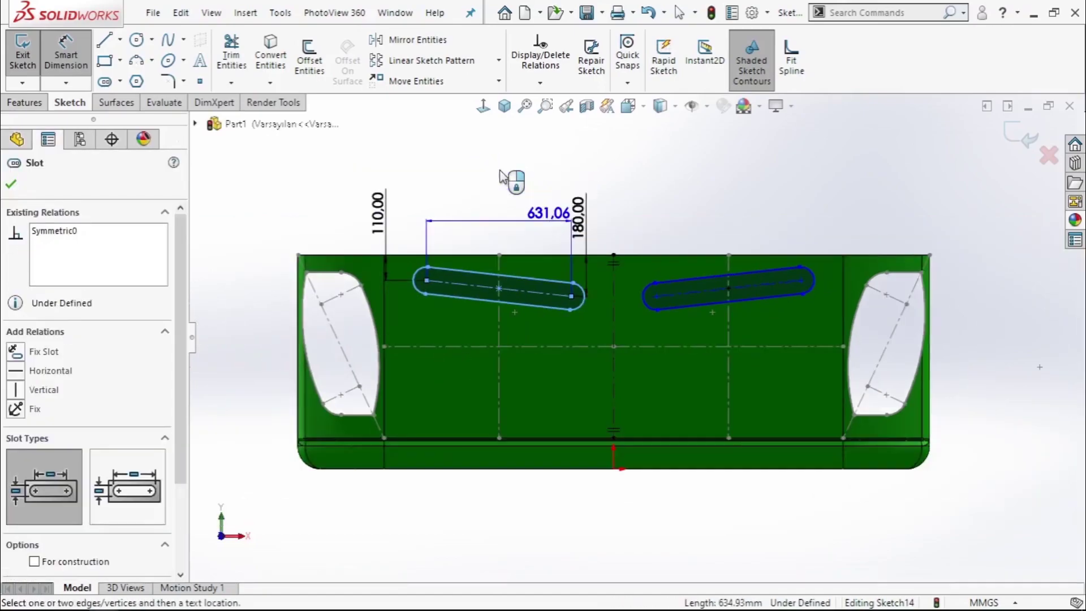
pyautogui.click(623, 200)
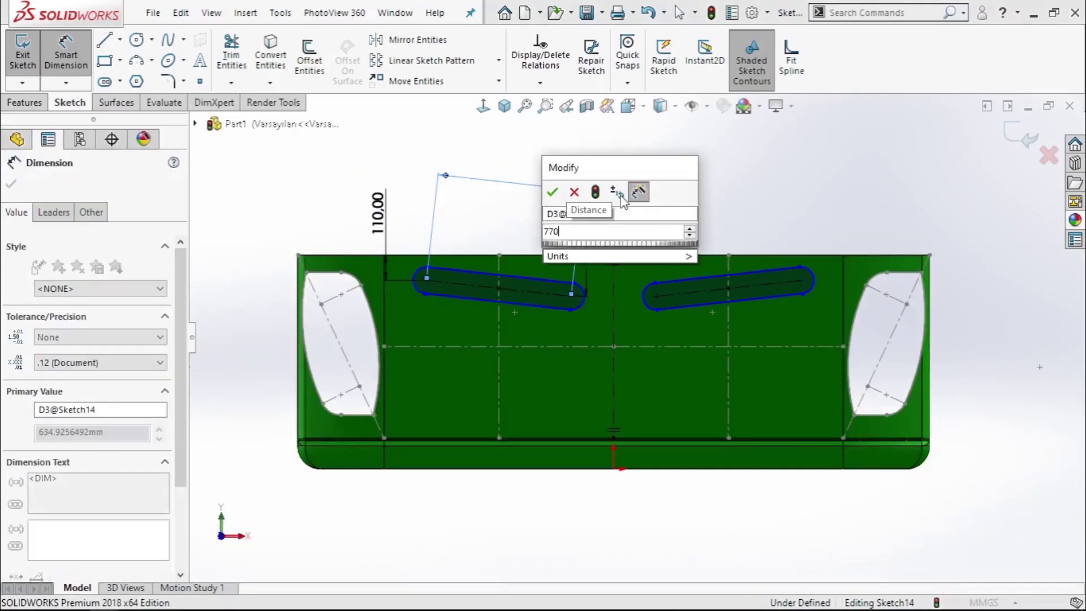
pyautogui.write('770')
pyautogui.press('Return')
pyautogui.scroll(-4, 414, 313)
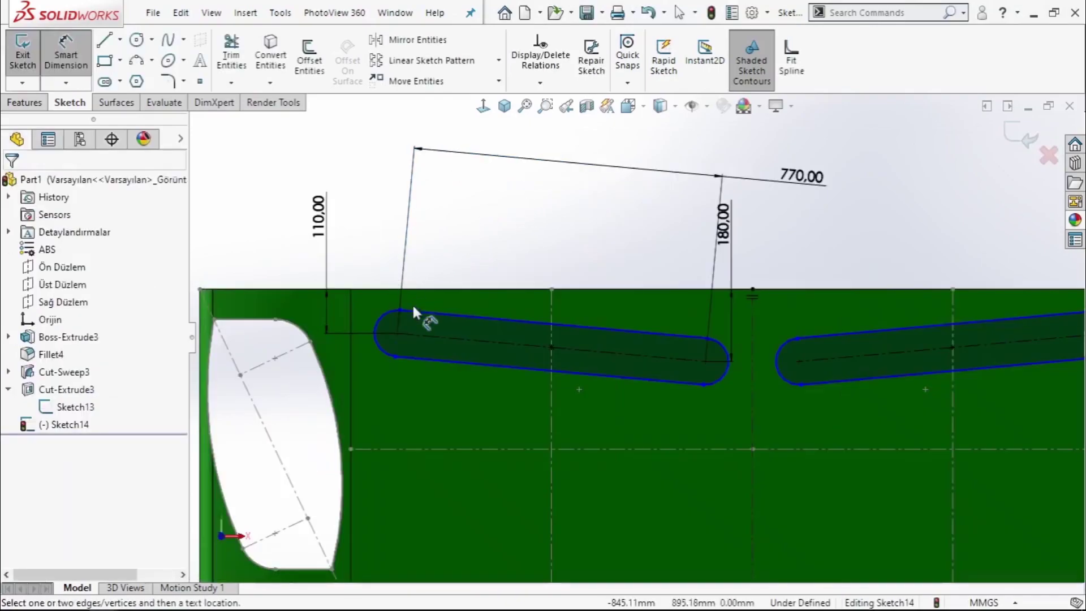
pyautogui.click(388, 316)
pyautogui.click(365, 248)
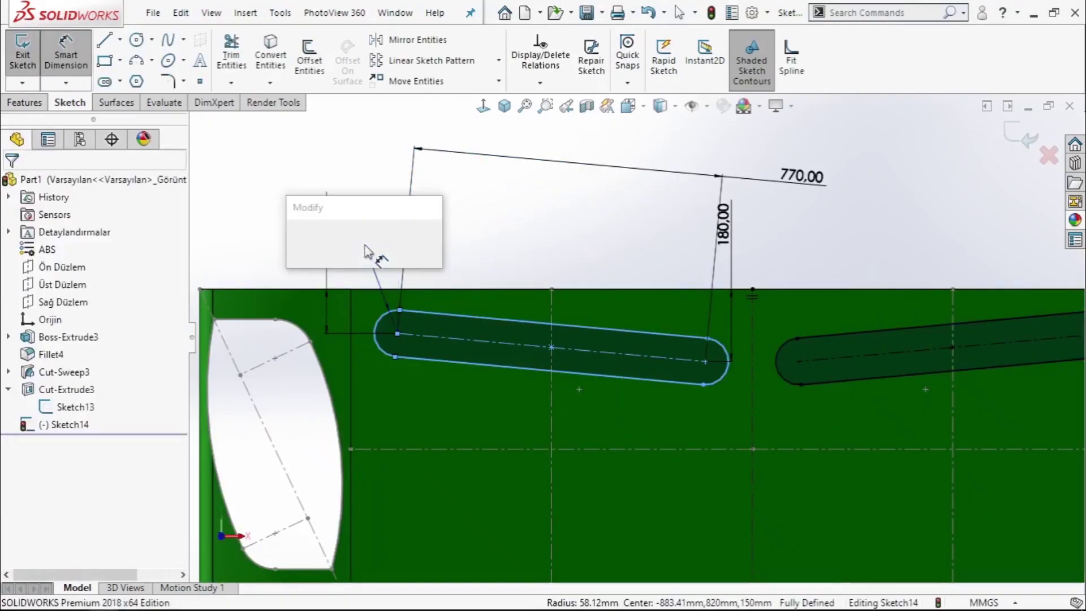
pyautogui.write('70')
pyautogui.press('Return')
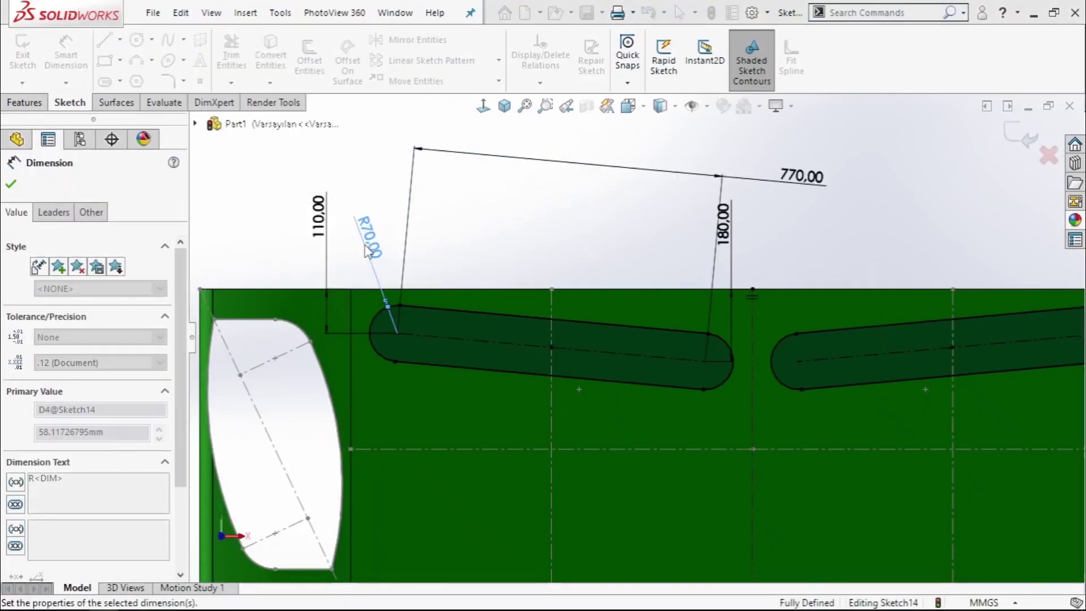
pyautogui.rightClick(532, 246)
pyautogui.click(568, 291)
pyautogui.scroll(3, 480, 317)
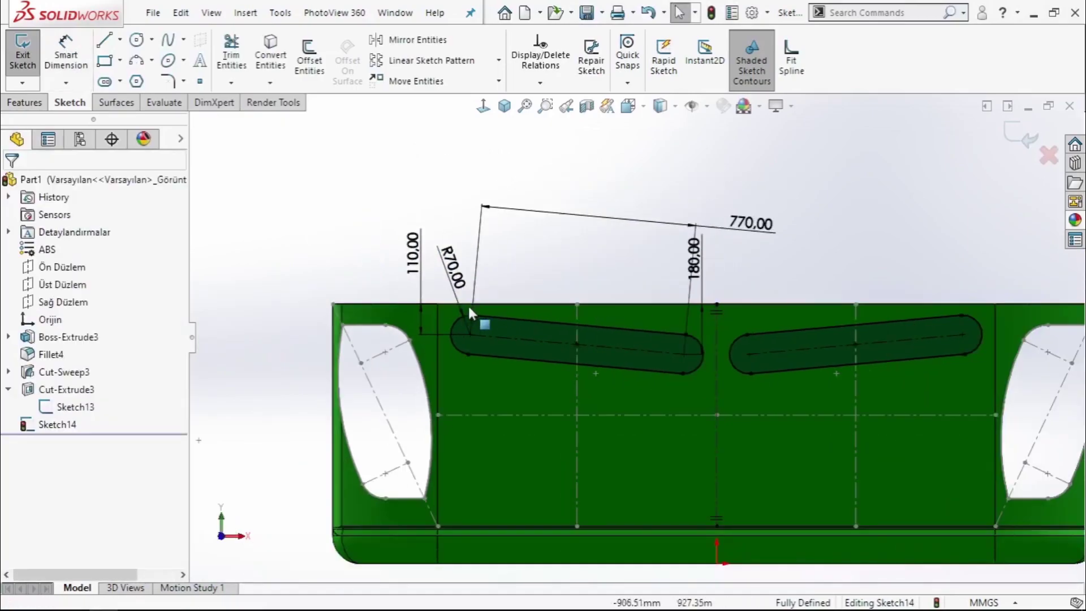
pyautogui.scroll(-4, 667, 333)
pyautogui.click(731, 334)
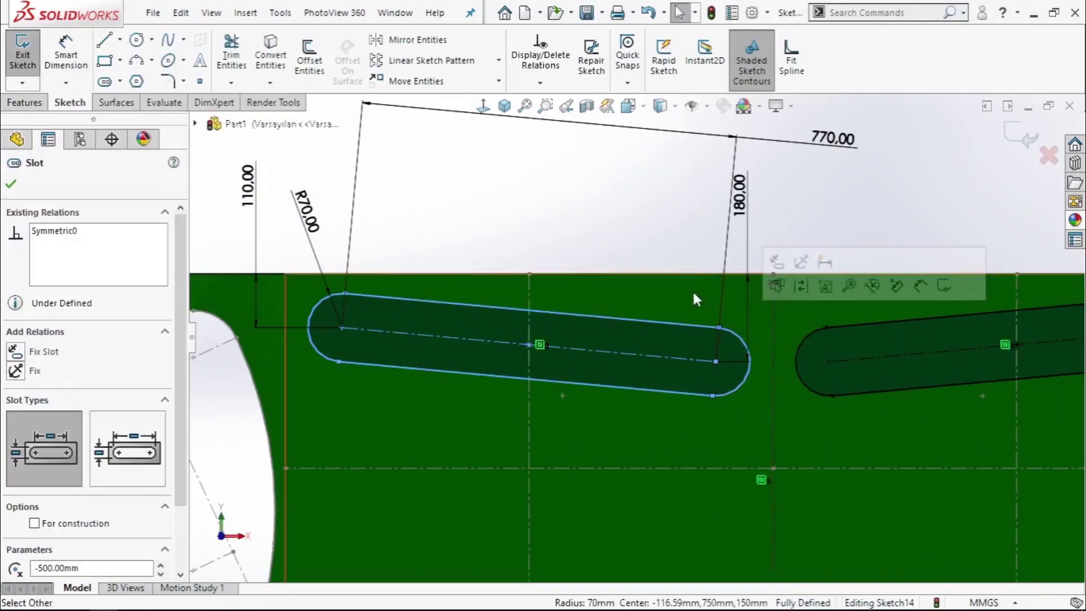
# Step: Convert both angled slots to construction geometry
pyautogui.click(801, 286)
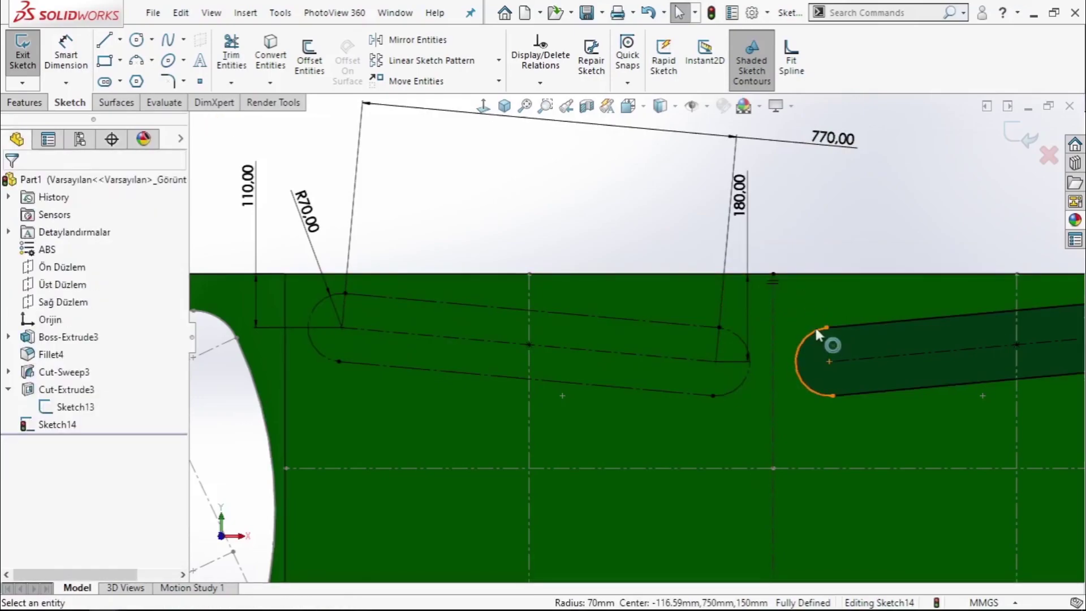
pyautogui.click(817, 334)
pyautogui.click(860, 252)
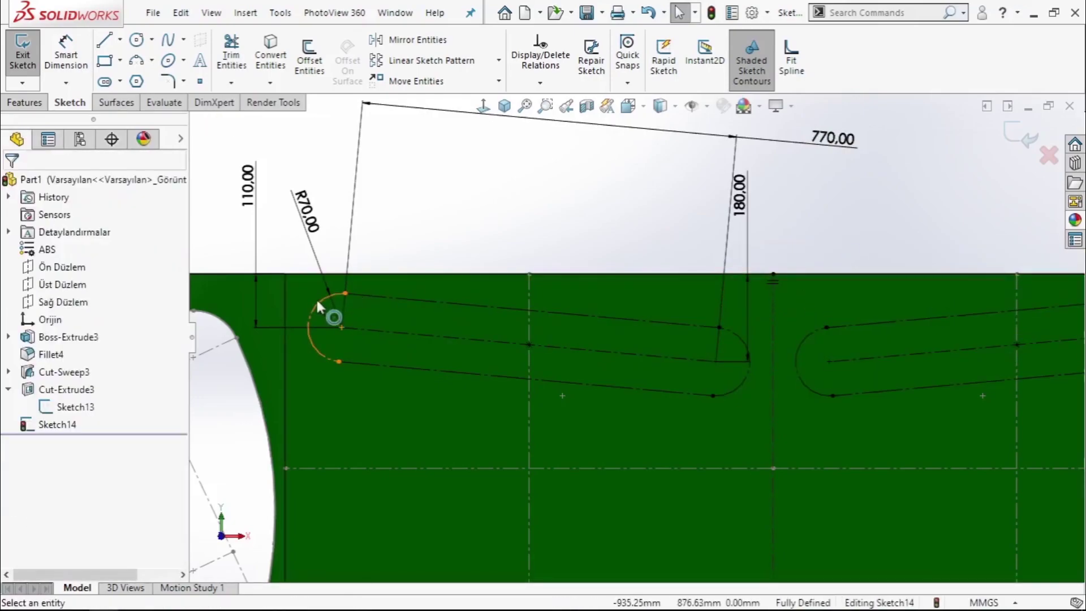
pyautogui.scroll(-3, 317, 305)
# Step: Draw corner lines at the slot's top end, collinear with the top edge and tangent to the end arc
pyautogui.click(115, 41)
pyautogui.click(499, 277)
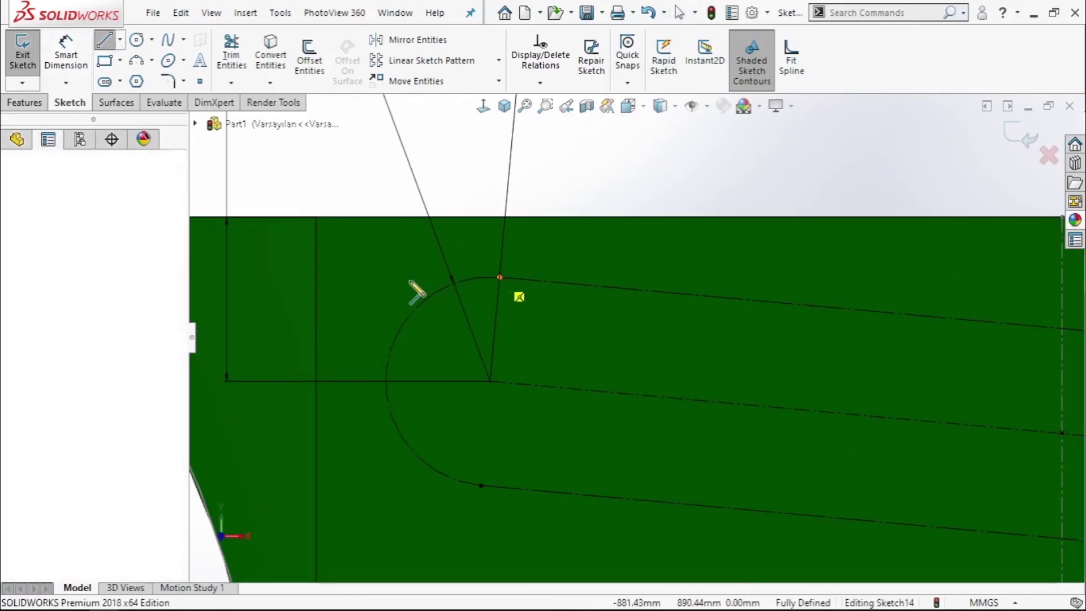
pyautogui.click(388, 262)
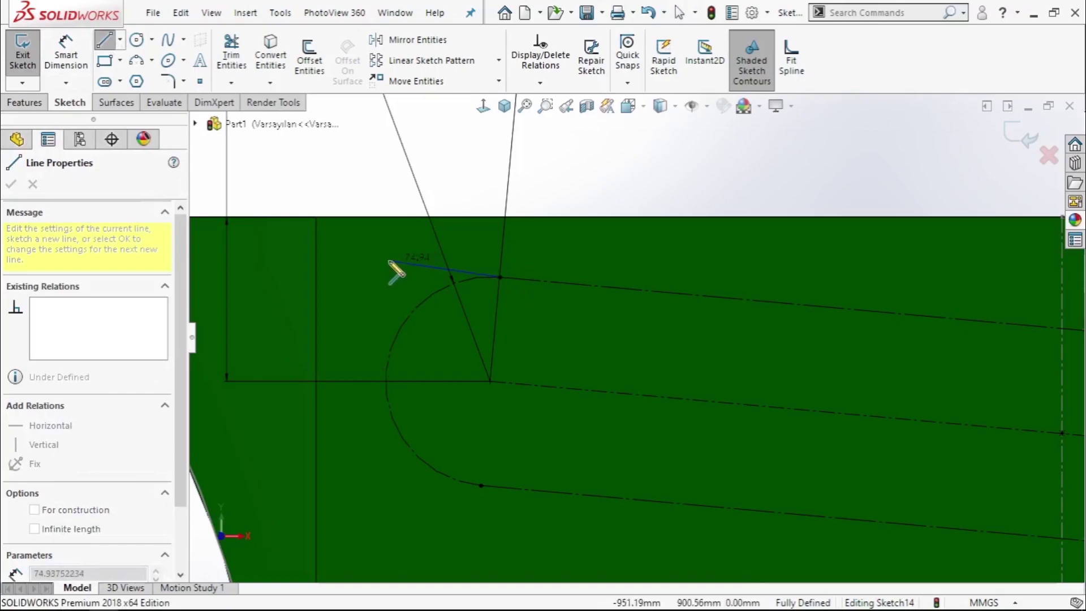
pyautogui.click(387, 372)
pyautogui.rightClick(346, 298)
pyautogui.click(376, 308)
pyautogui.click(440, 269)
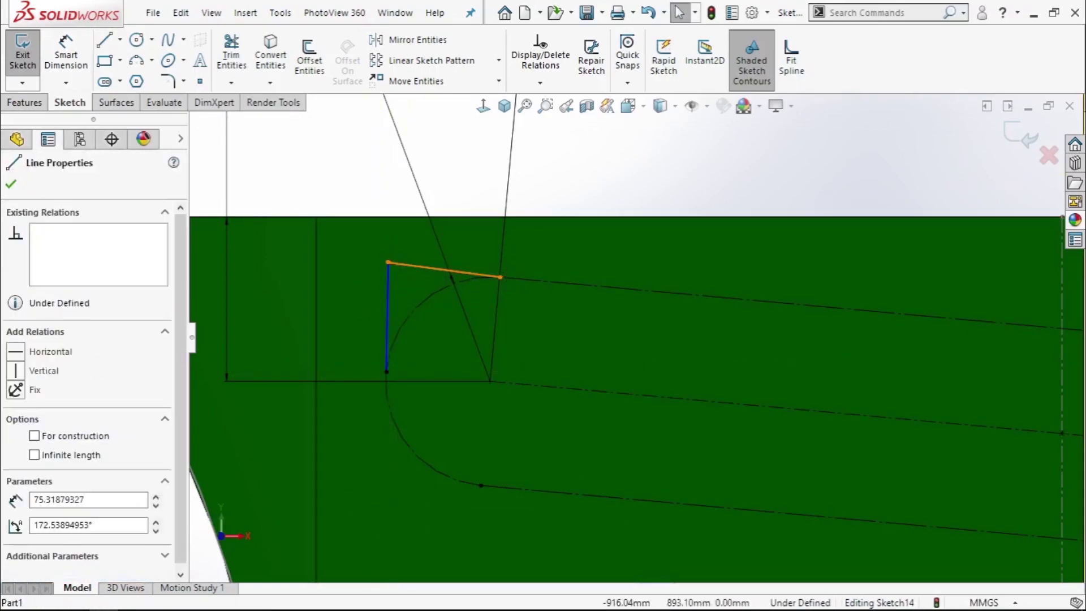
pyautogui.keyDown('ctrl'); pyautogui.click(520, 276); pyautogui.keyUp('ctrl')
pyautogui.click(635, 208)
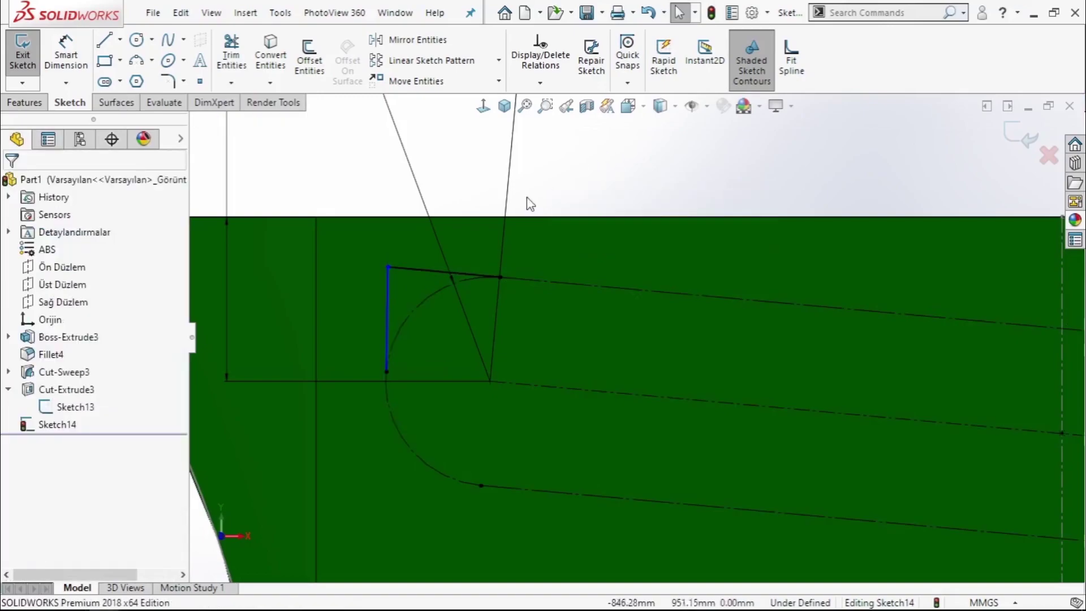
pyautogui.click(387, 289)
pyautogui.keyDown('ctrl'); pyautogui.click(404, 311); pyautogui.keyUp('ctrl')
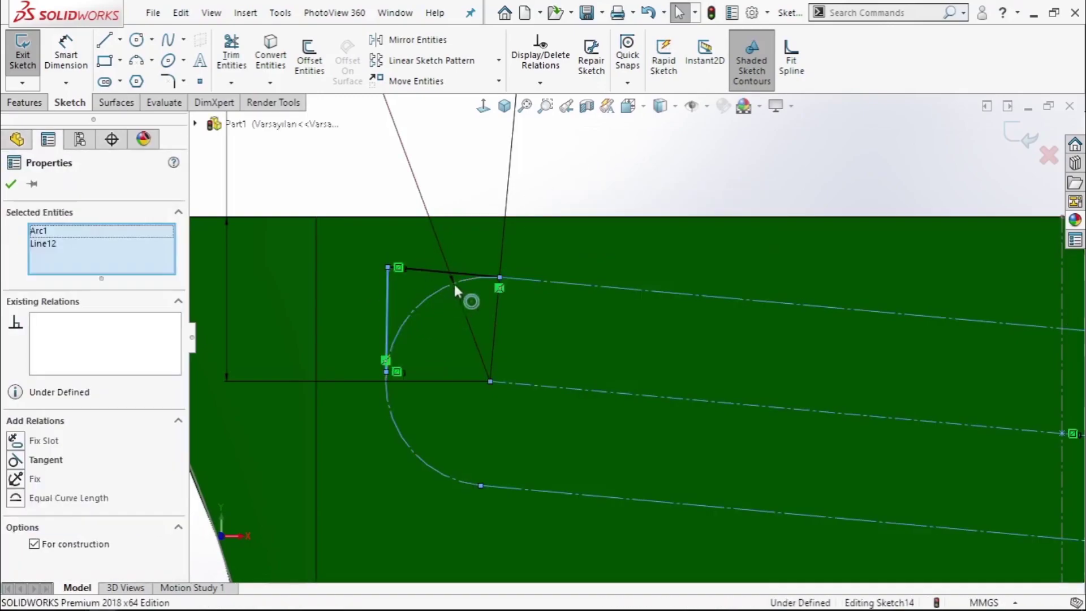
pyautogui.click(472, 249)
# Step: Add a bottom corner line perpendicular to the vertical line and collinear with the slot's bottom edge
pyautogui.scroll(3, 743, 357)
pyautogui.scroll(2, 904, 398)
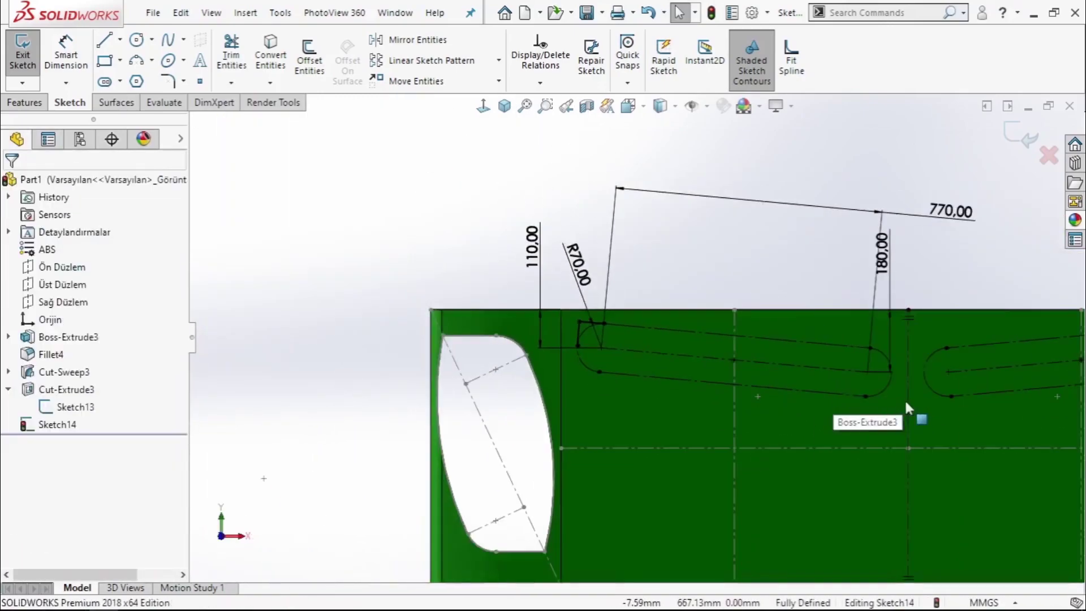
pyautogui.scroll(-5, 840, 351)
pyautogui.scroll(-3, 840, 351)
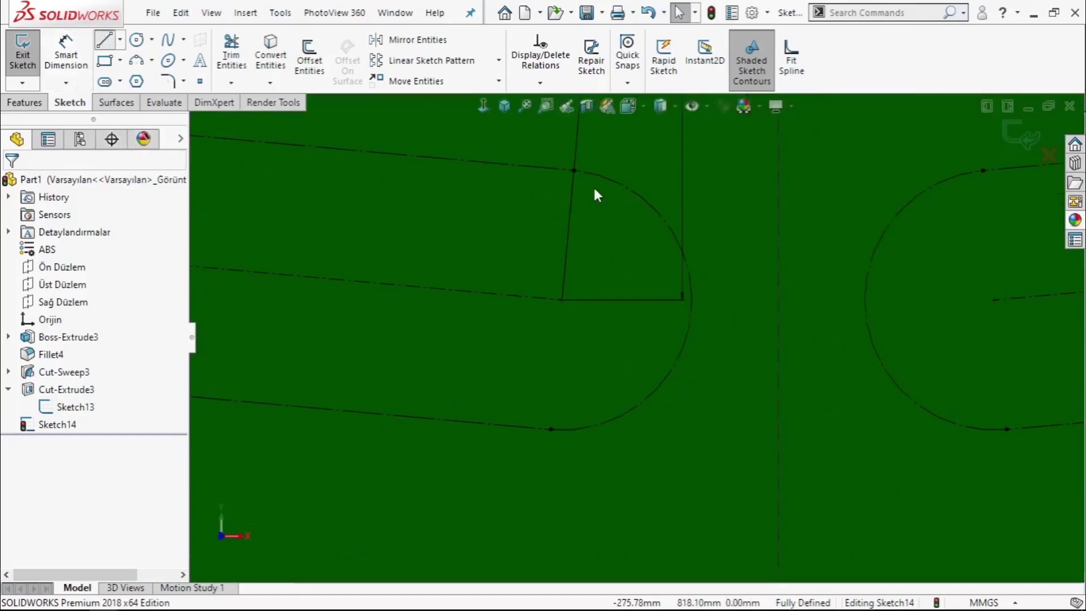
pyautogui.click(680, 443)
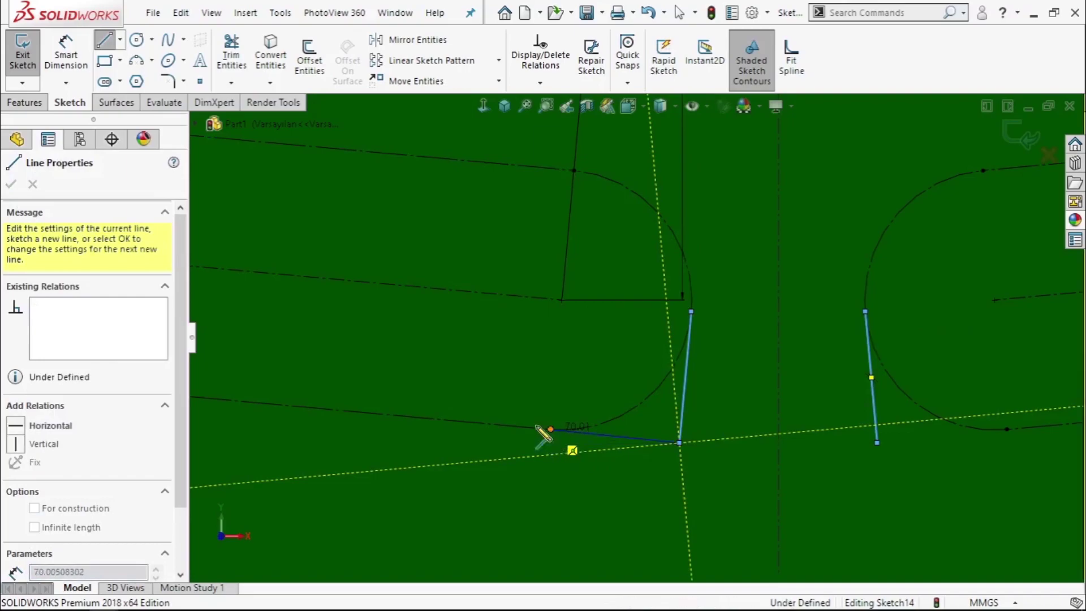
pyautogui.click(550, 429)
pyautogui.rightClick(550, 429)
pyautogui.click(560, 364)
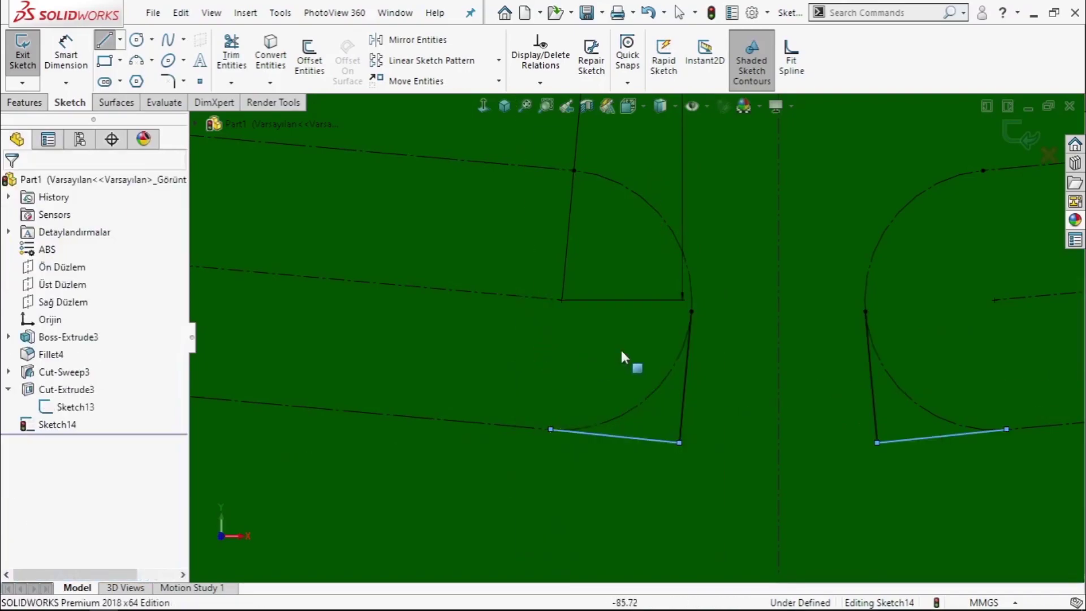
pyautogui.click(673, 440)
pyautogui.keyDown('ctrl'); pyautogui.click(681, 414); pyautogui.keyUp('ctrl')
pyautogui.click(797, 346)
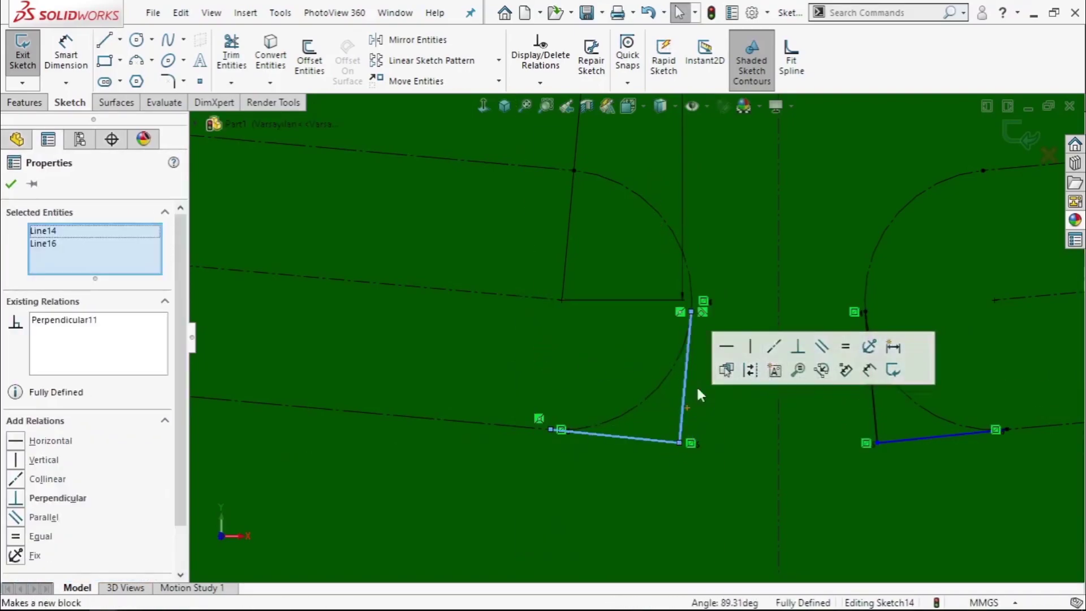
pyautogui.press('Escape')
pyautogui.click(546, 430)
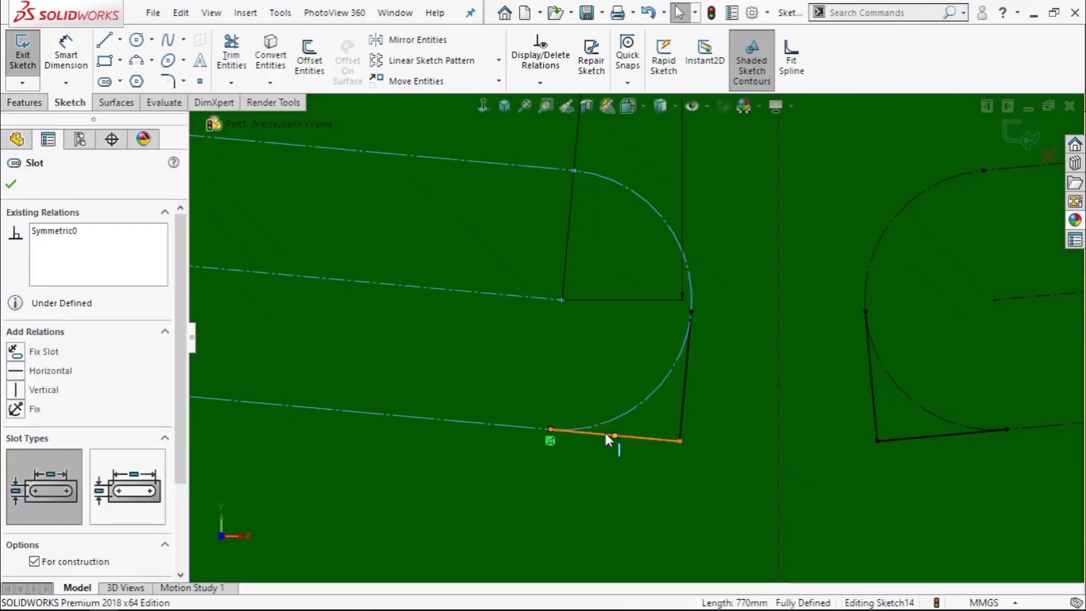
pyautogui.keyDown('ctrl'); pyautogui.click(605, 433); pyautogui.keyUp('ctrl')
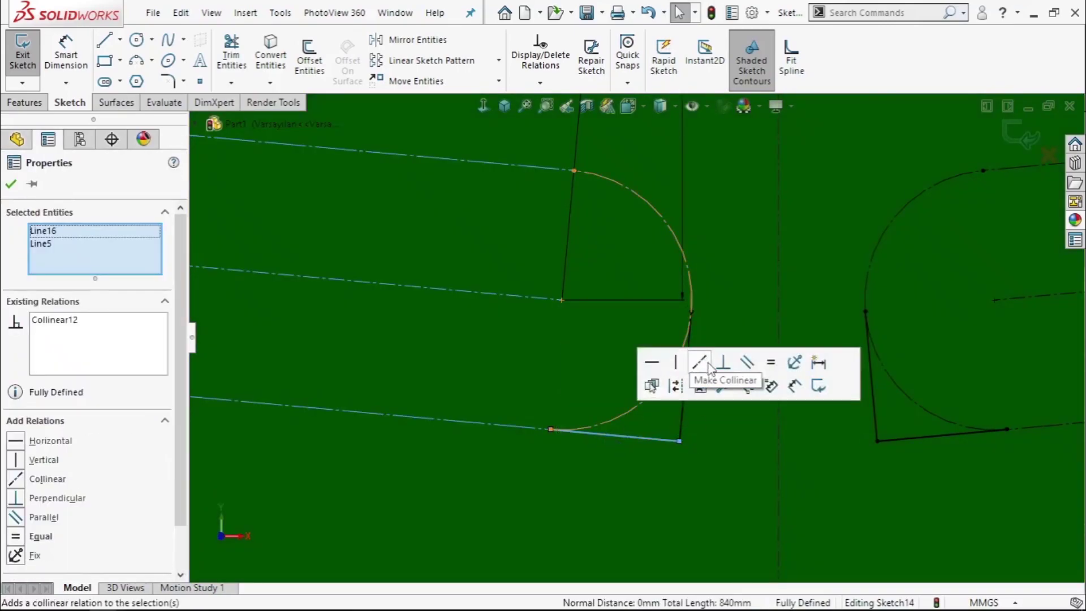
pyautogui.click(11, 185)
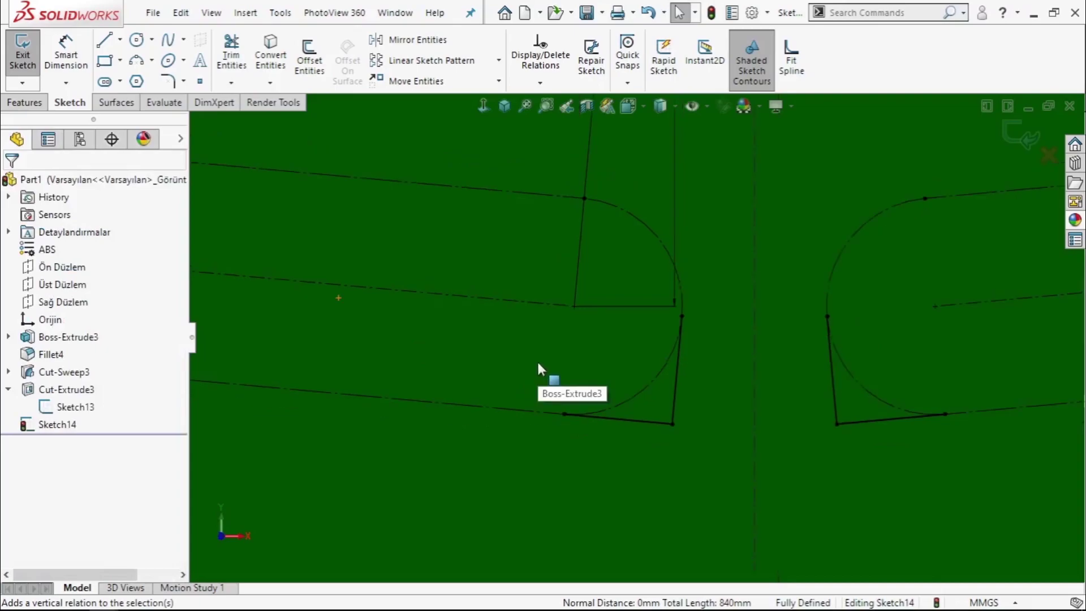
pyautogui.scroll(3, 537, 360)
pyautogui.scroll(3, 471, 334)
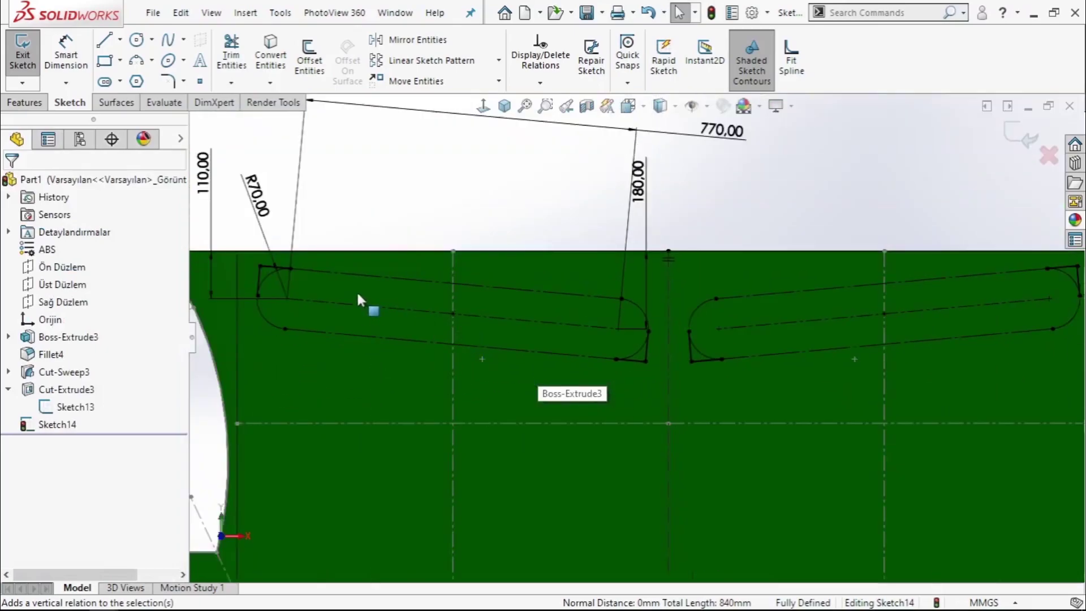
# Step: Draw the slot's top and bottom edges as straight lines
pyautogui.click(105, 42)
pyautogui.click(290, 269)
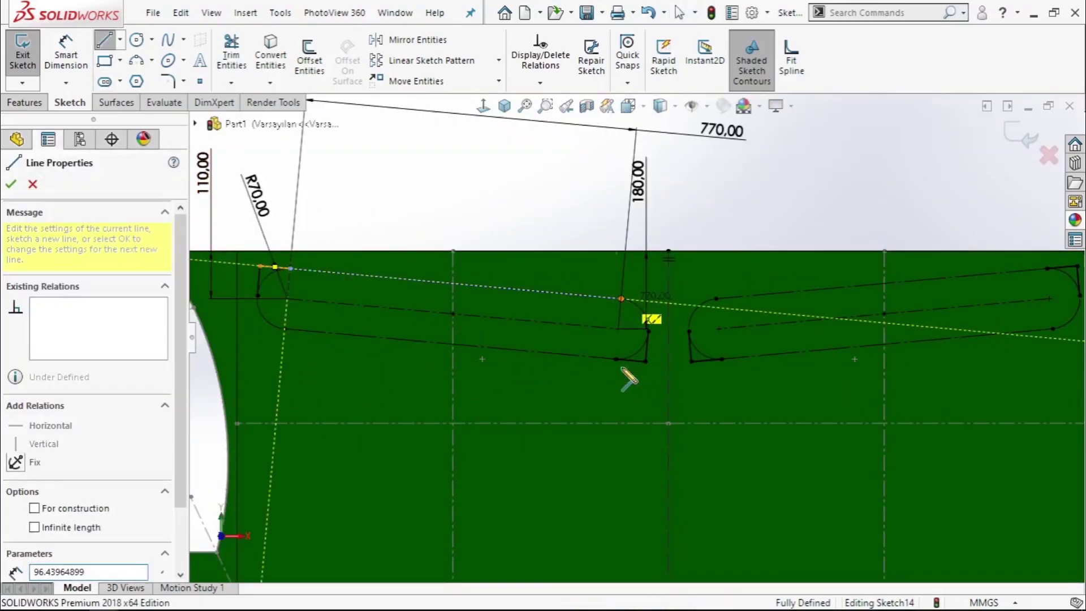
pyautogui.click(621, 298)
pyautogui.press('Escape')
pyautogui.click(616, 358)
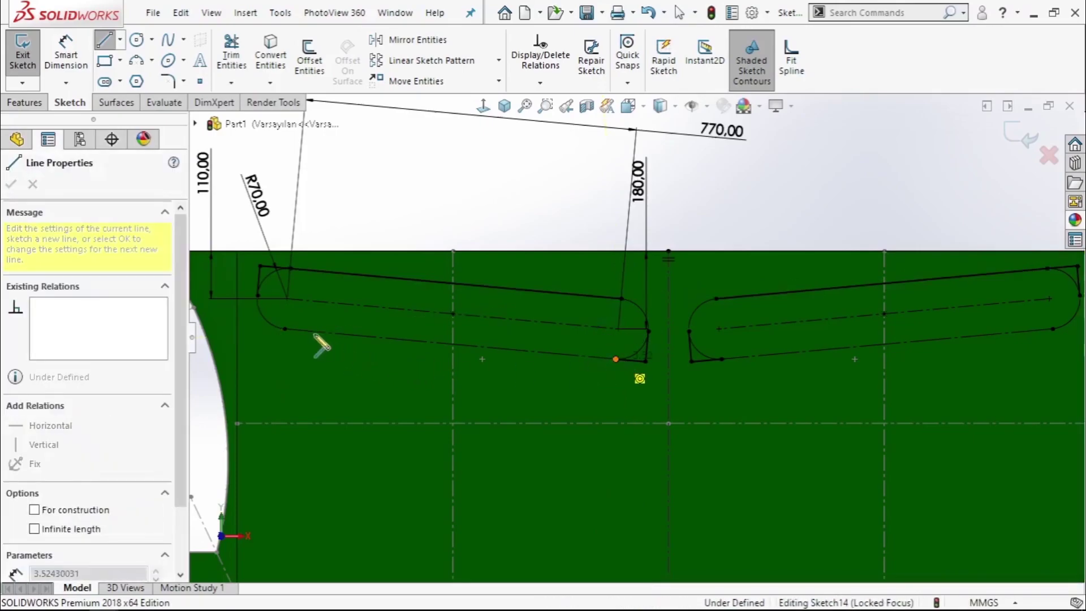
pyautogui.click(285, 328)
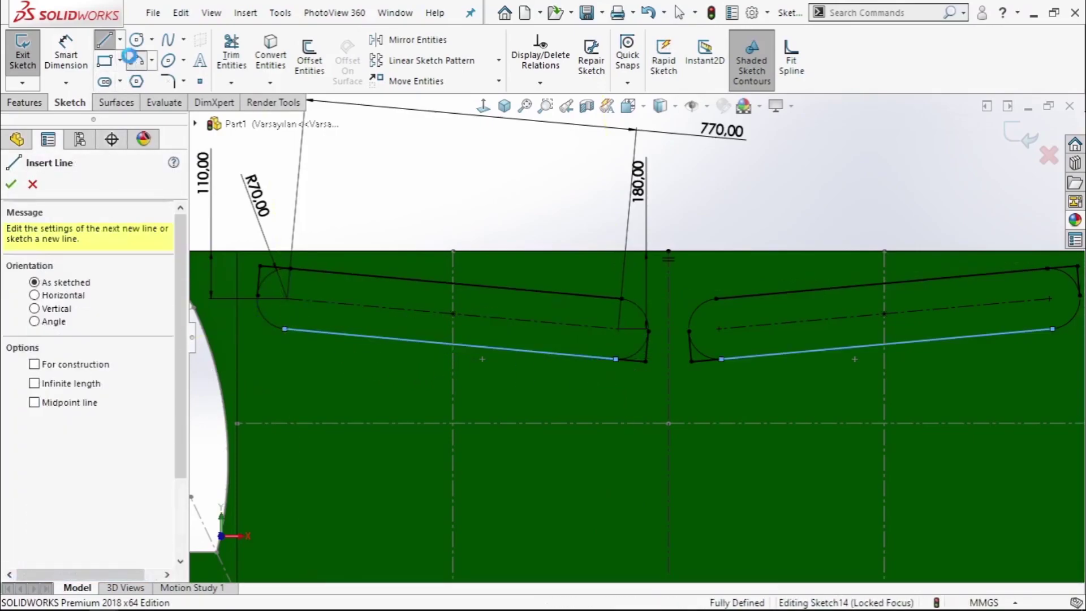
# Step: Close both slot ends with 3-point arcs
pyautogui.click(137, 60)
pyautogui.click(621, 298)
pyautogui.click(615, 359)
pyautogui.click(622, 298)
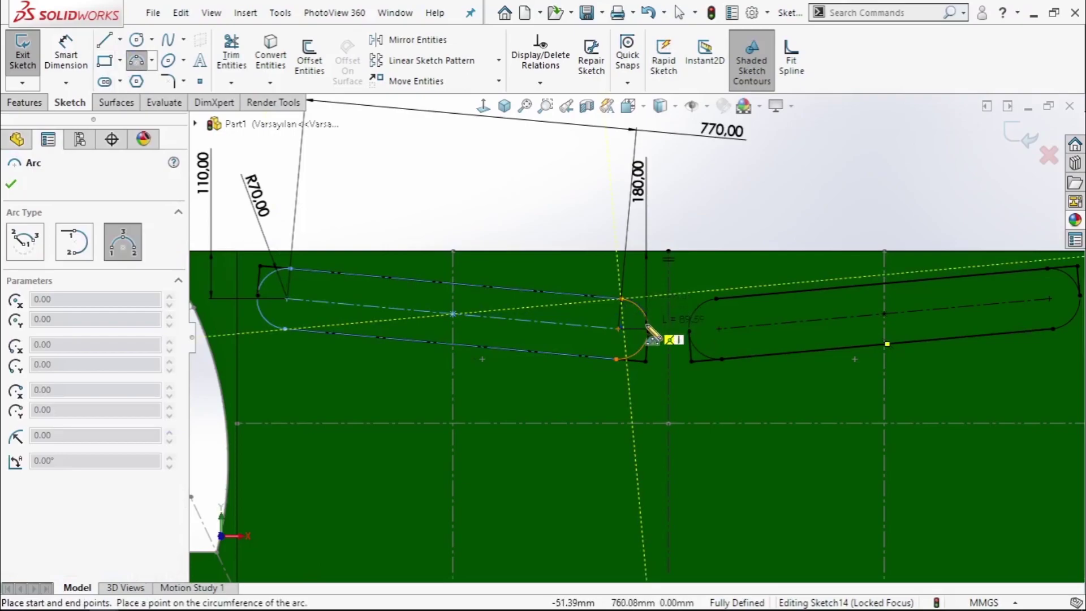
pyautogui.click(617, 359)
pyautogui.click(650, 328)
pyautogui.click(291, 268)
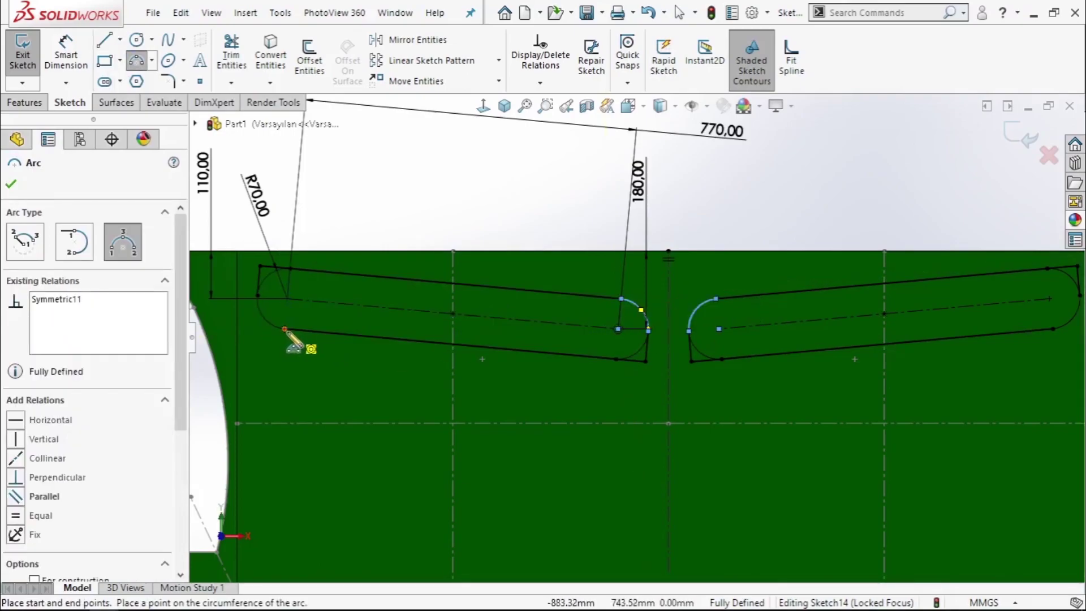
pyautogui.click(285, 329)
pyautogui.click(265, 310)
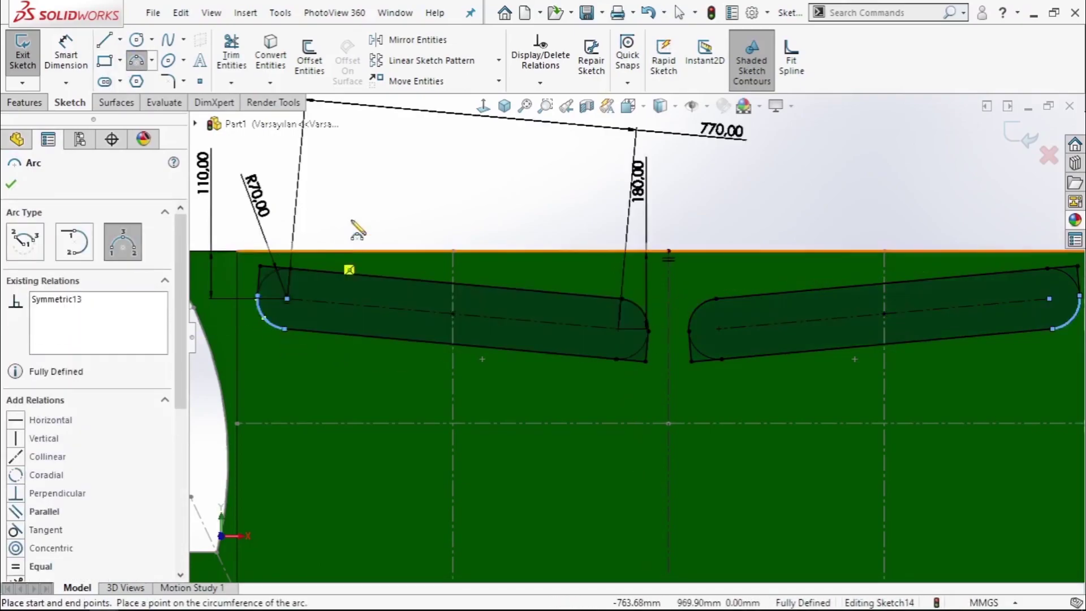
pyautogui.rightClick(365, 198)
pyautogui.click(396, 210)
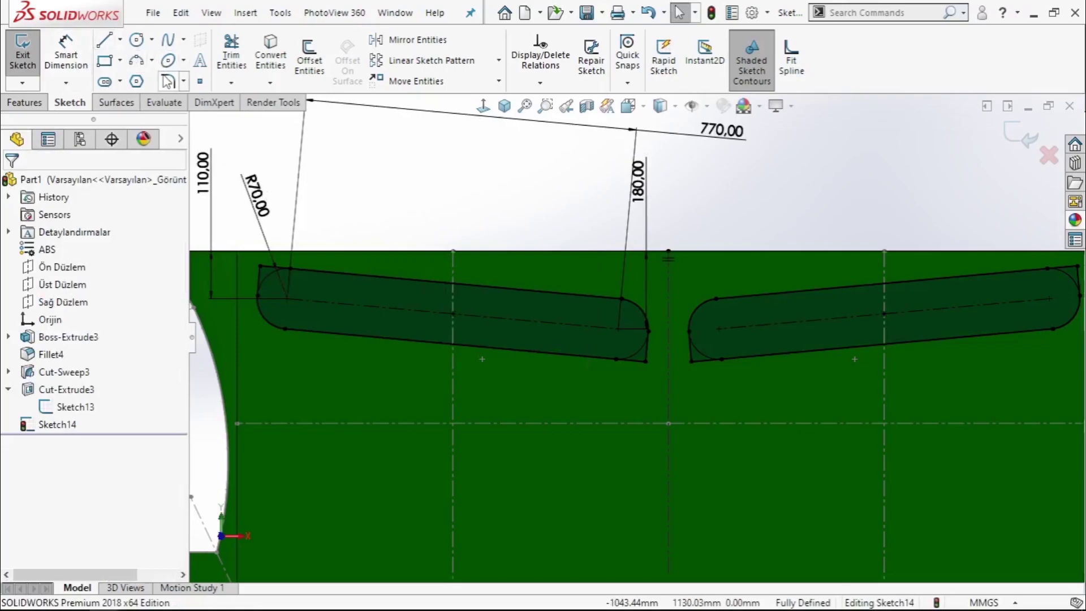
# Step: Round the pointed corners of both slots with 5 mm sketch fillets
pyautogui.click(167, 81)
pyautogui.click(261, 265)
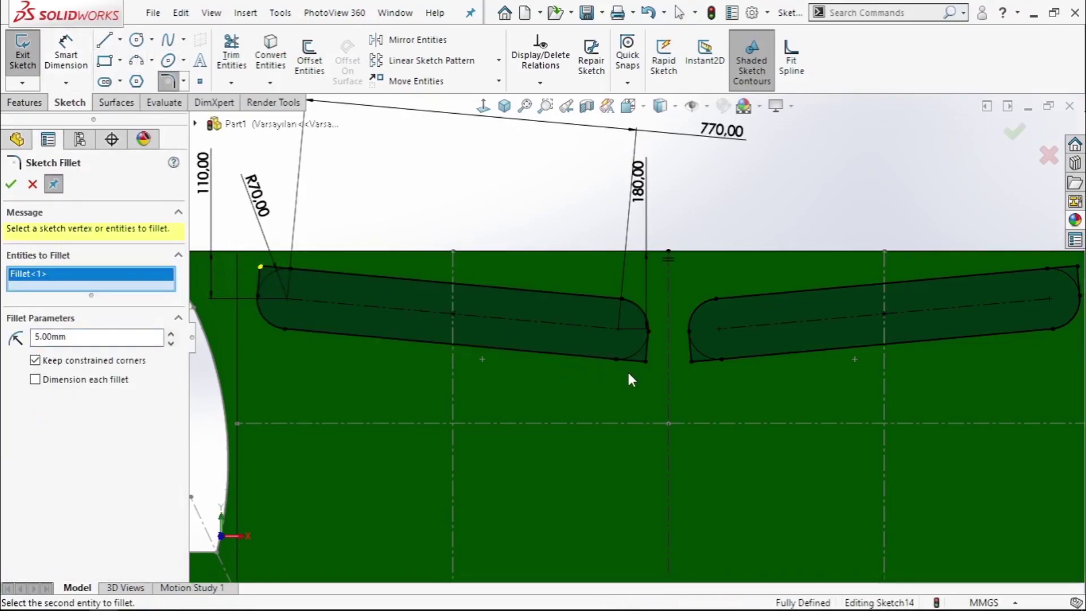
pyautogui.click(645, 360)
pyautogui.click(12, 185)
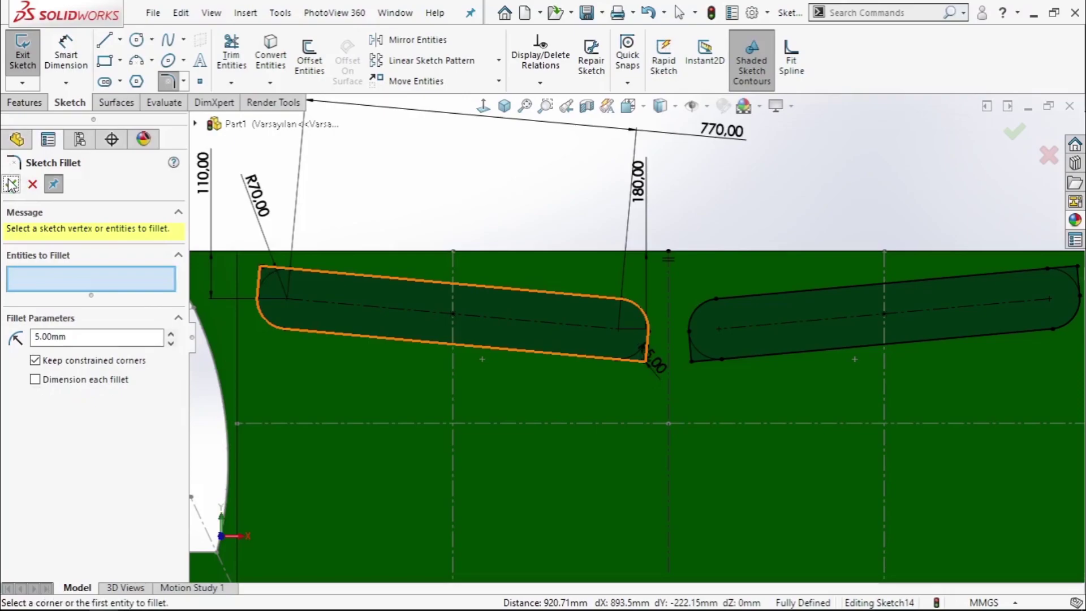
pyautogui.scroll(3, 1009, 322)
pyautogui.scroll(-5, 826, 291)
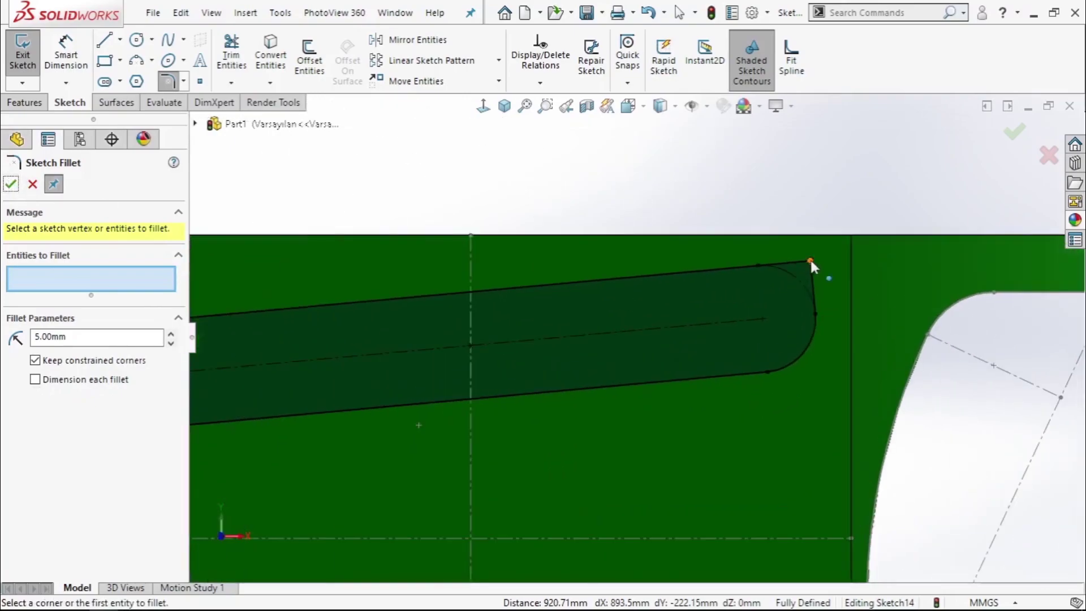
pyautogui.click(810, 261)
pyautogui.scroll(2, 810, 261)
pyautogui.scroll(-2, 422, 347)
pyautogui.click(329, 415)
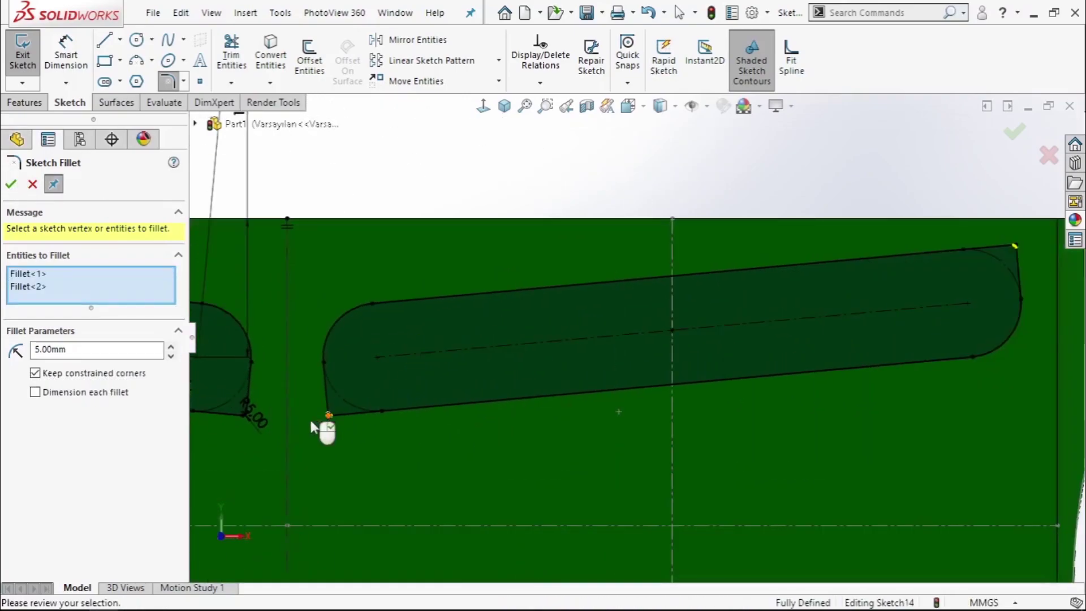
pyautogui.click(11, 184)
pyautogui.click(12, 187)
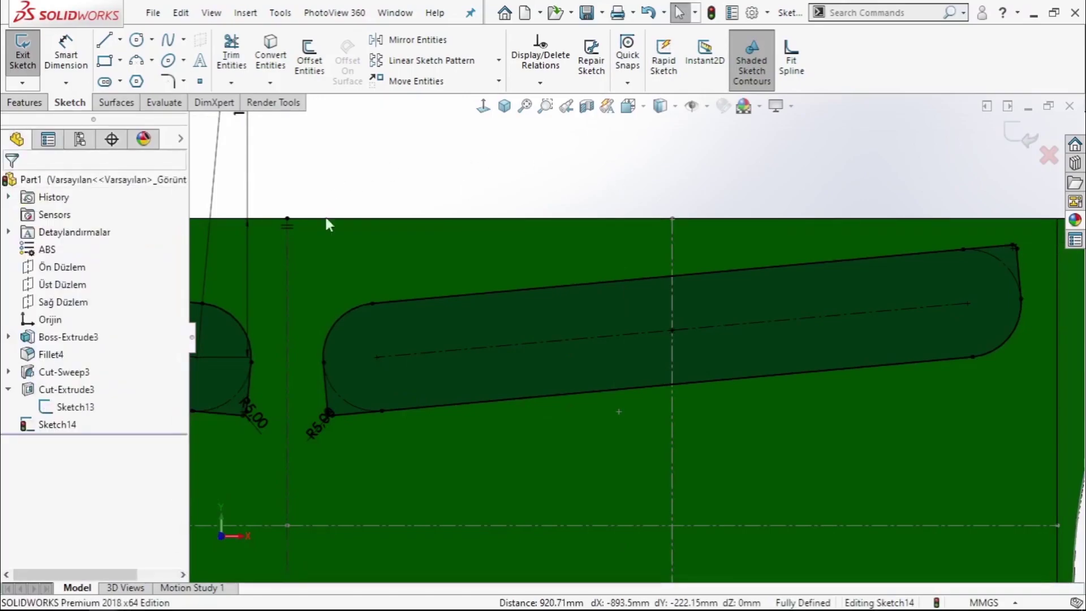
pyautogui.press('f')
pyautogui.click(76, 407)
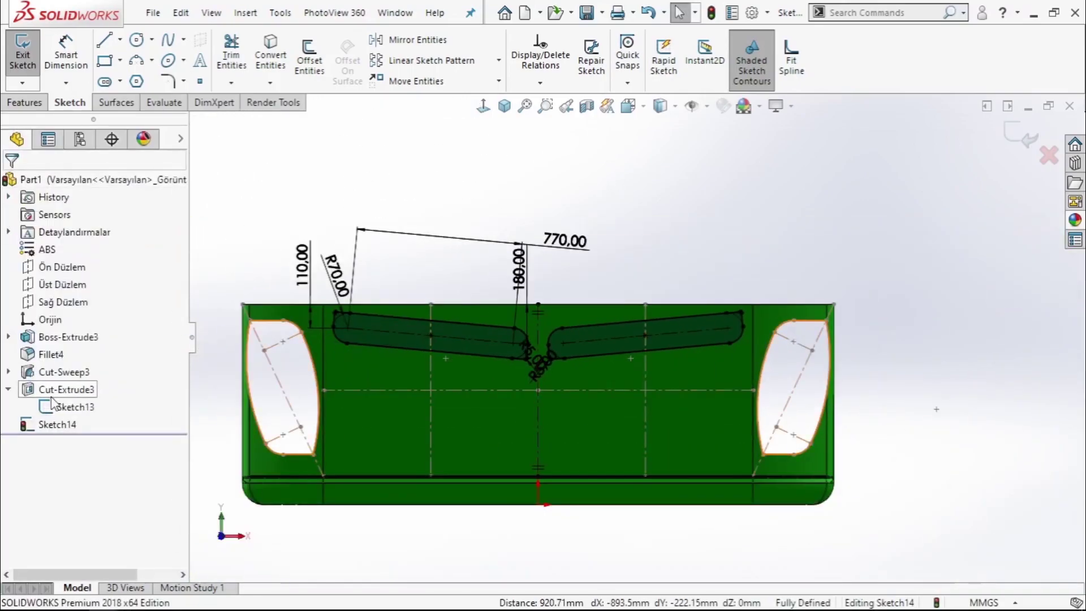
# Step: Cut the two angled slots through the plate with Up To Next depth
pyautogui.click(73, 388)
pyautogui.click(8, 389)
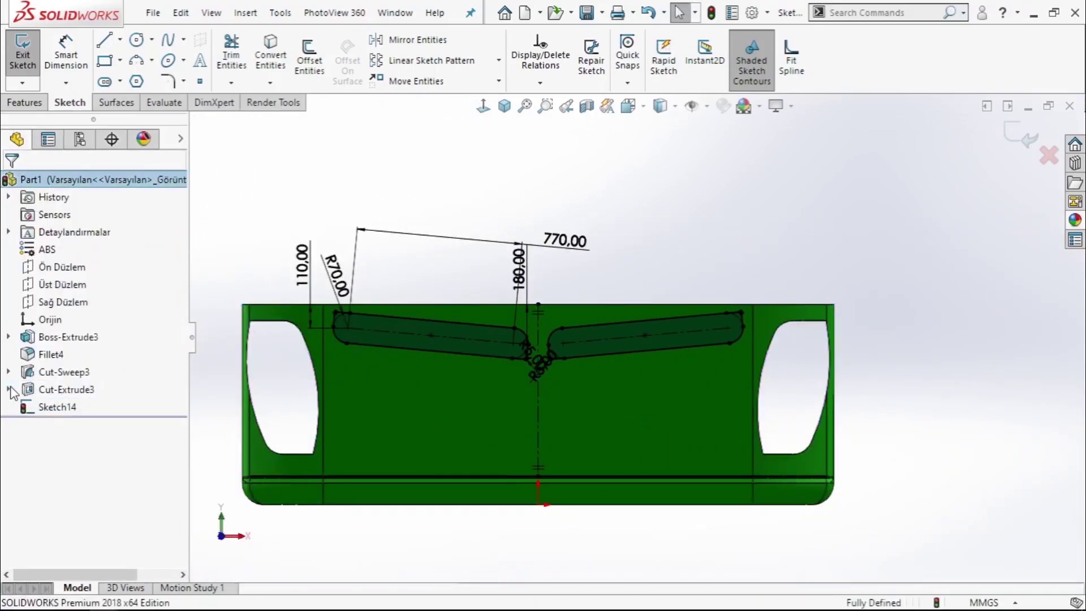
pyautogui.click(40, 105)
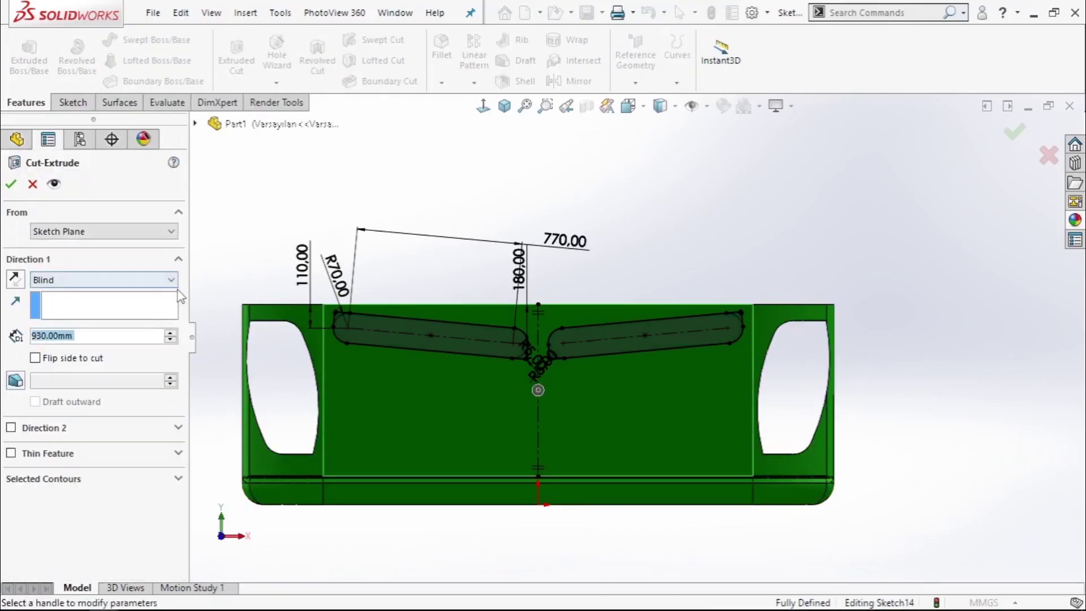
pyautogui.click(102, 280)
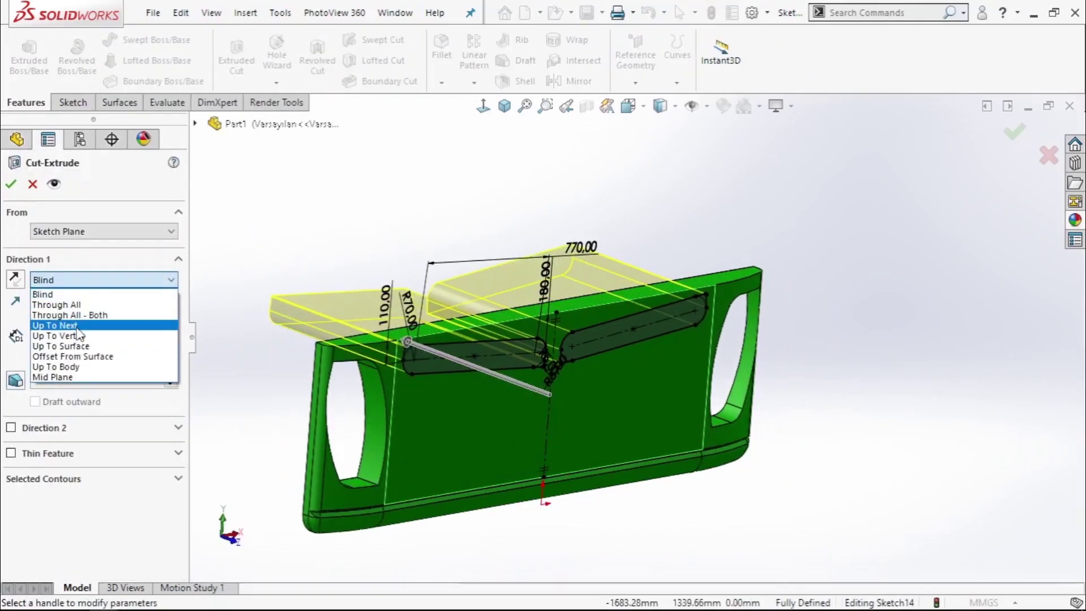
pyautogui.click(57, 325)
pyautogui.click(10, 184)
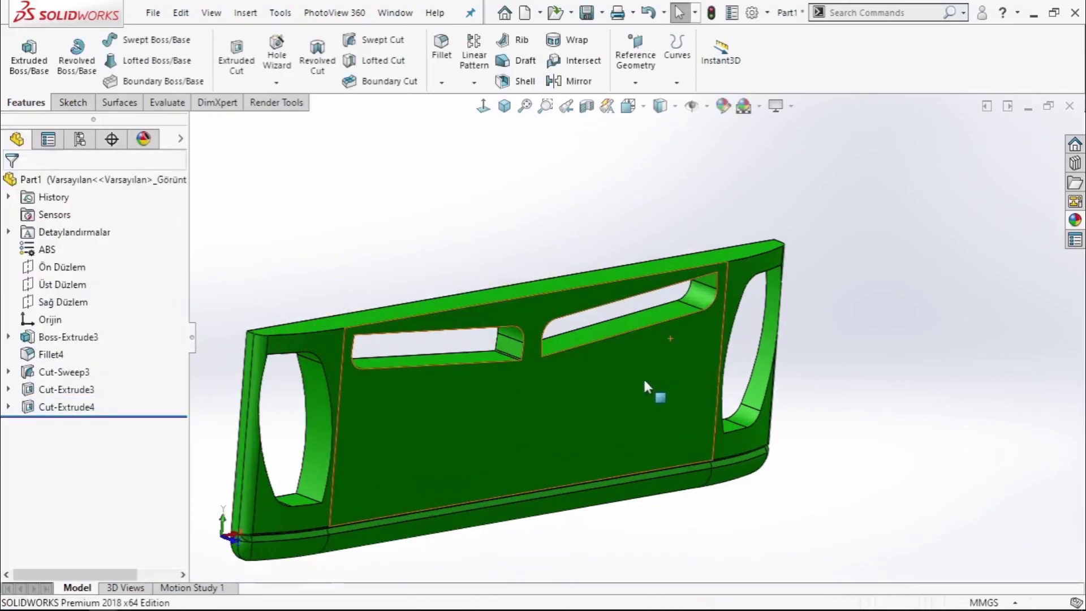
# Step: Switch to Front view and select Sketch14 under Cut-Extrude4
pyautogui.hotkey('ctrl', '1')
pyautogui.click(14, 407)
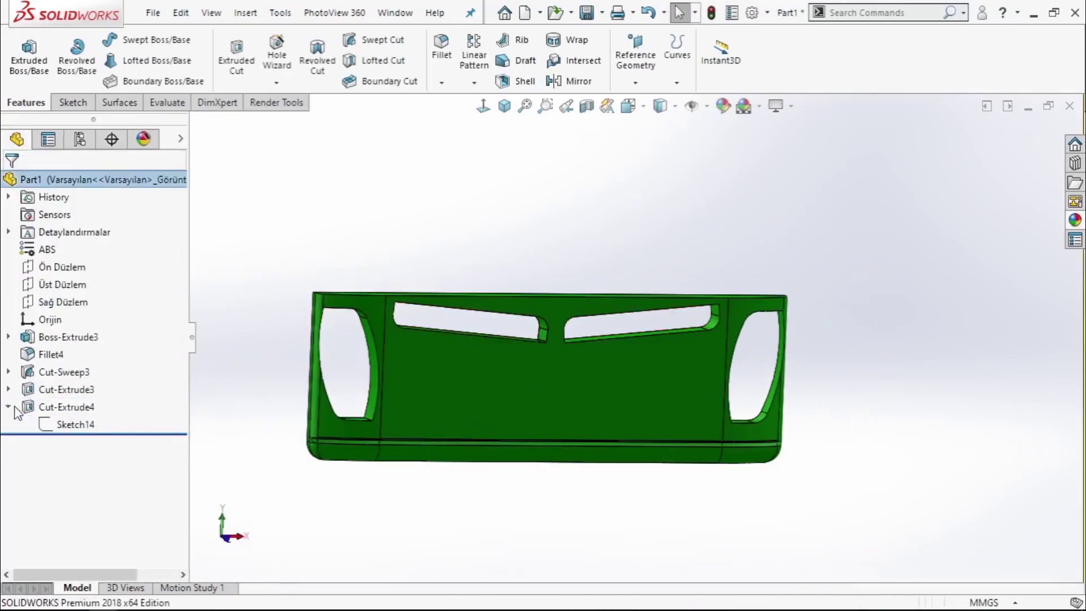
pyautogui.click(74, 424)
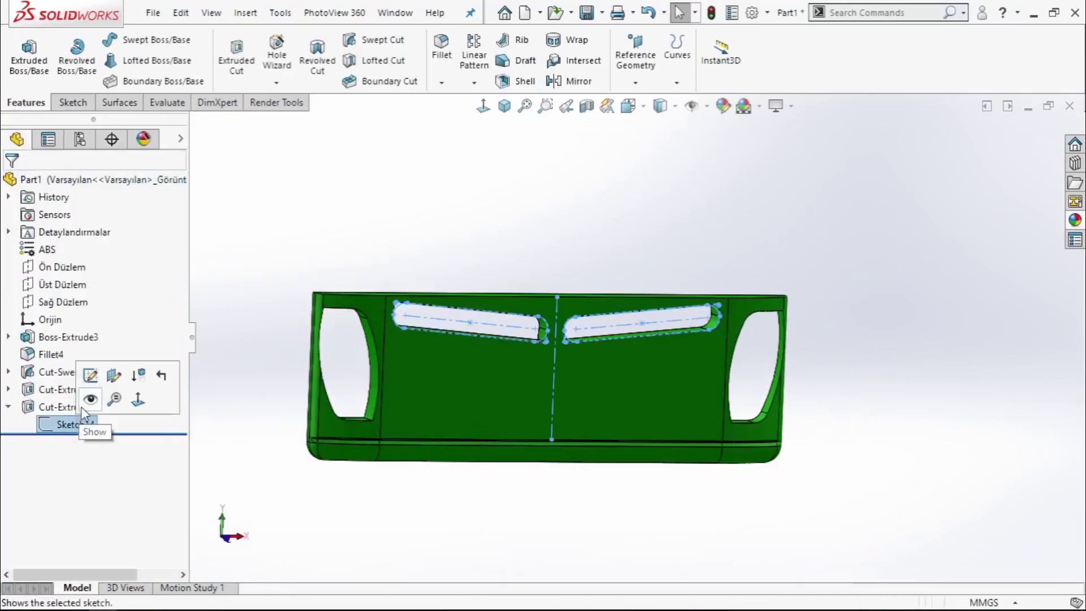
# Step: Start a linear pattern of Cut-Extrude4 along Line1@Sketch14 with 210 mm spacing and 3 instances
pyautogui.click(475, 84)
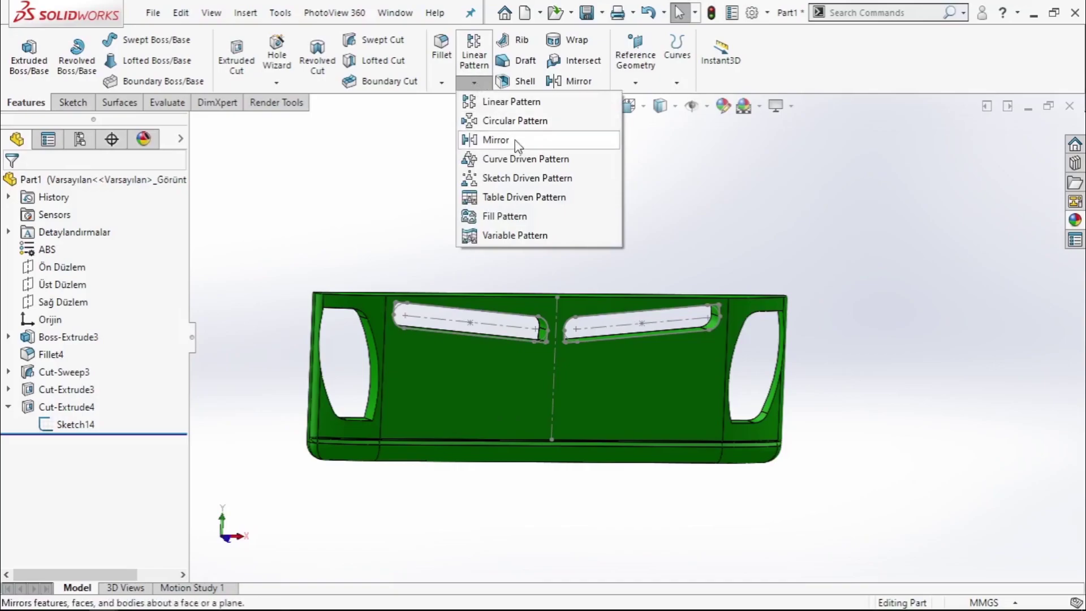
pyautogui.click(554, 362)
pyautogui.scroll(-5, 533, 324)
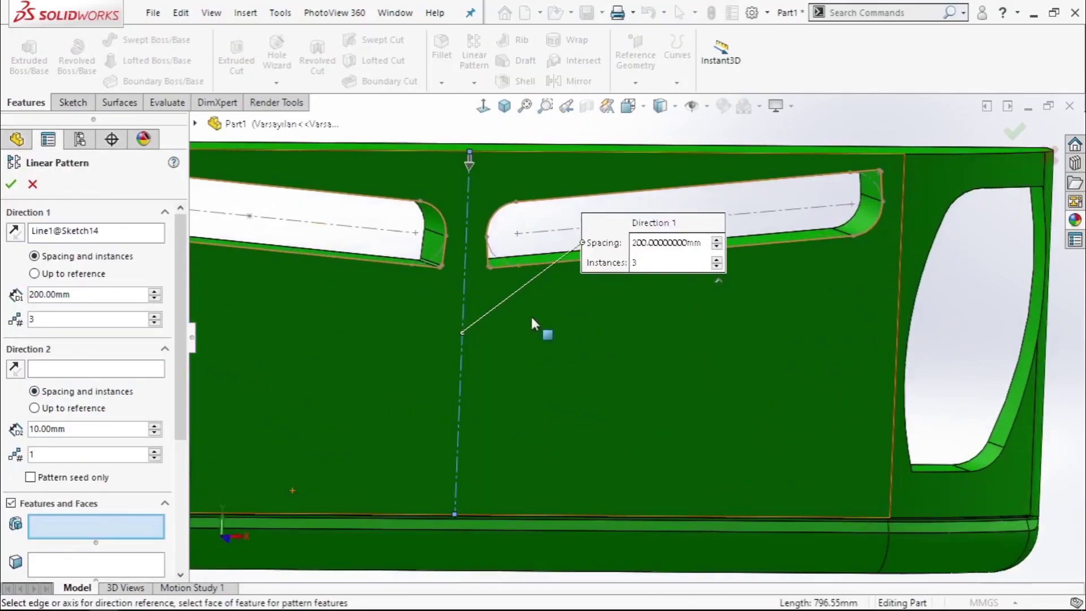
pyautogui.click(447, 245)
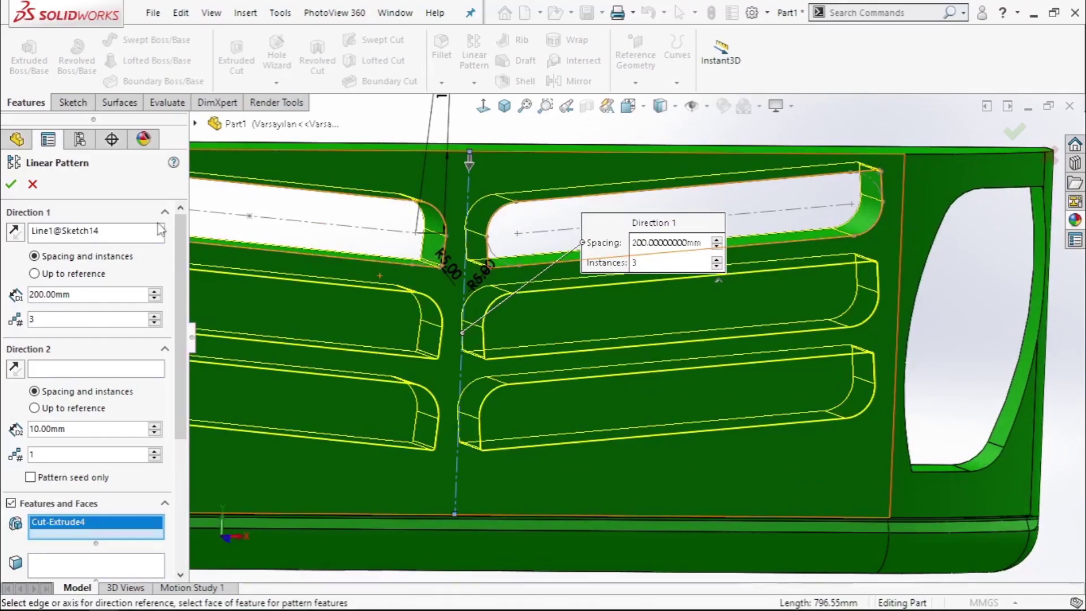
pyautogui.scroll(3, 375, 363)
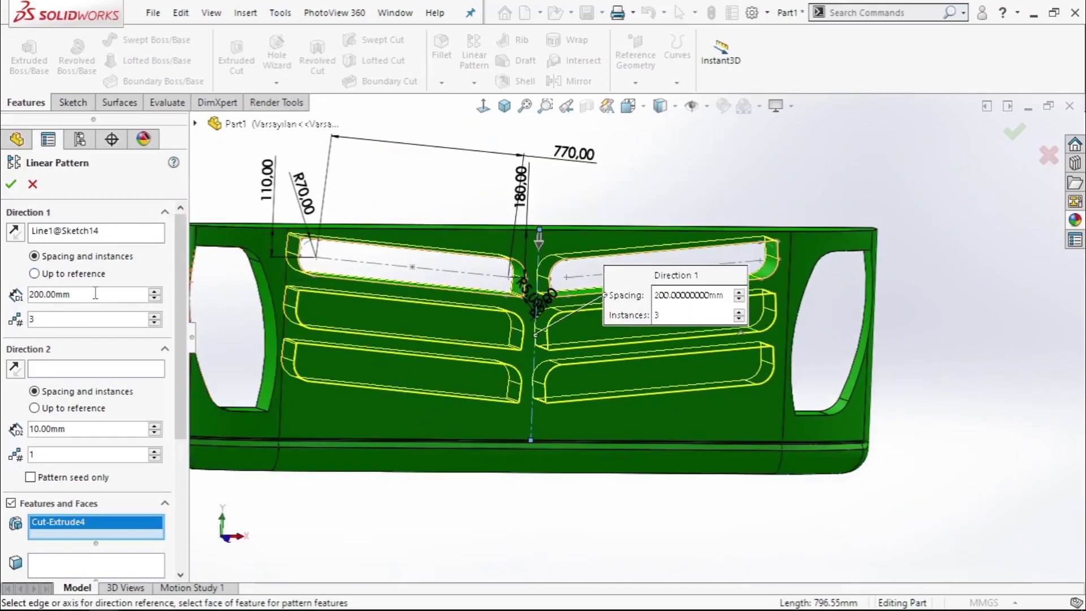
pyautogui.press('Return')
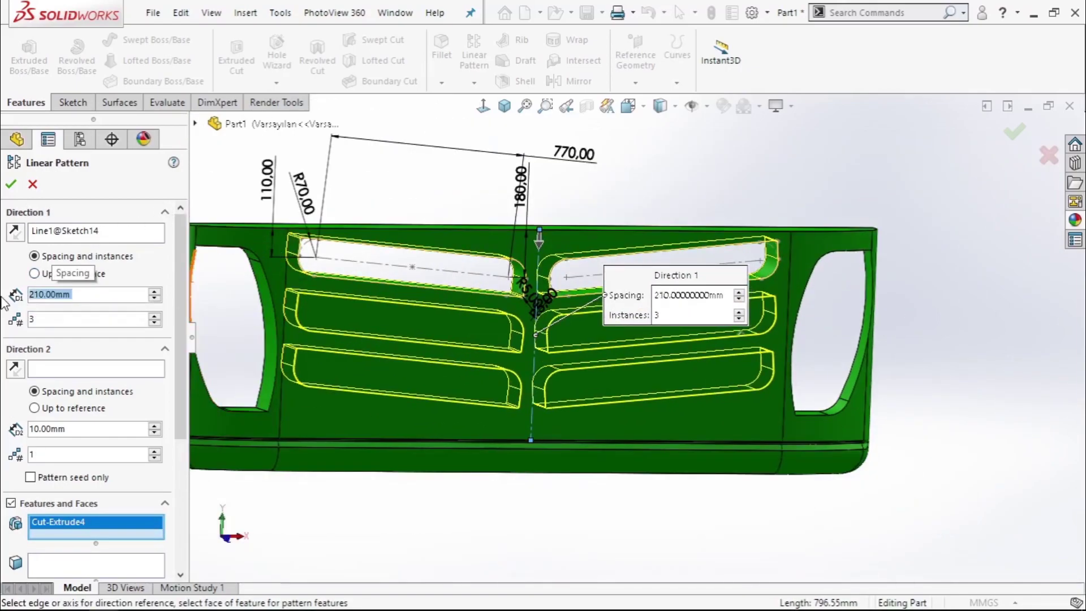
pyautogui.scroll(-2, 4, 300)
pyautogui.scroll(-2, 4, 431)
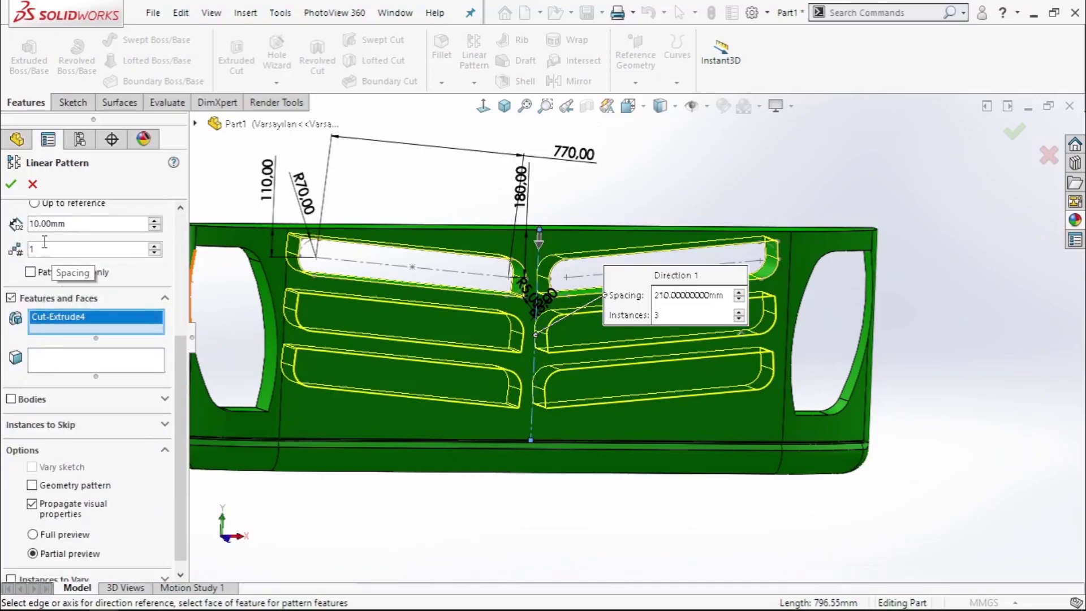
pyautogui.scroll(3, 4, 319)
pyautogui.scroll(-3, 4, 320)
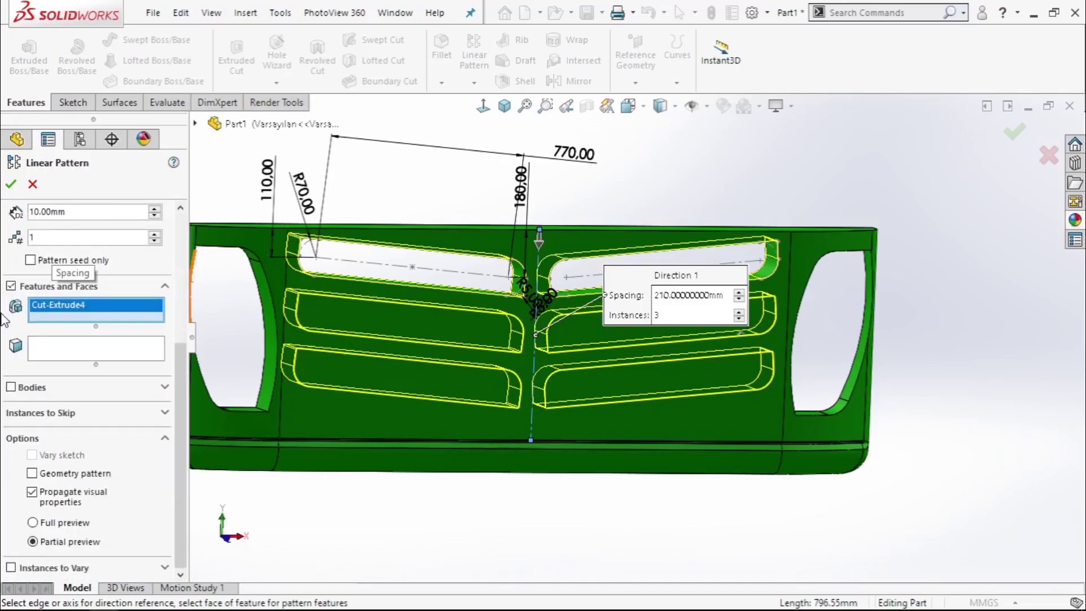
# Step: Enable Instances to Vary on the 770 length with a +10 mm spacing increment, and create the pattern
pyautogui.click(12, 568)
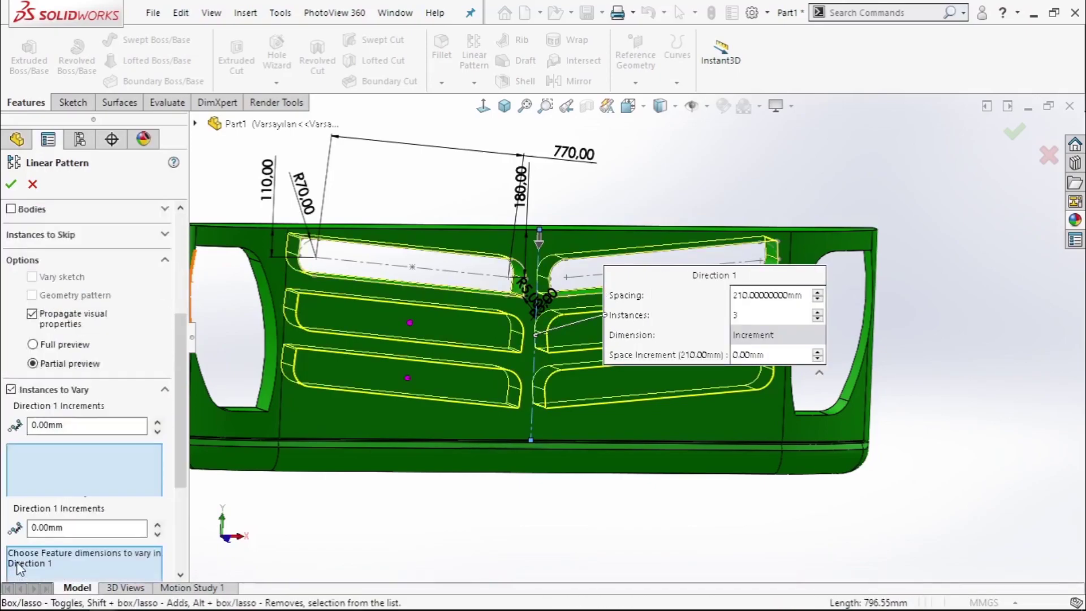
pyautogui.click(574, 153)
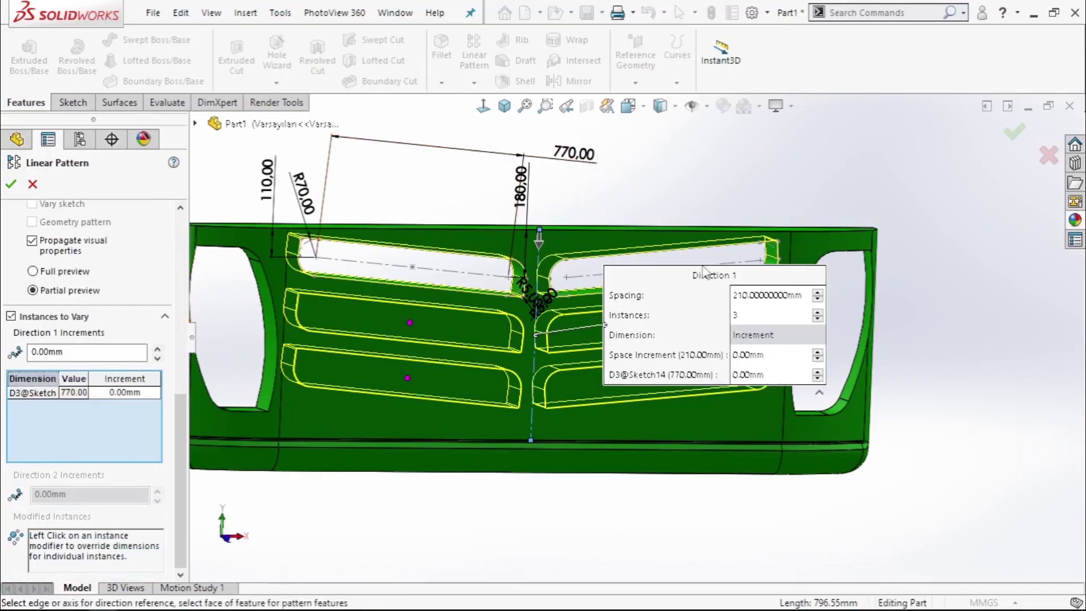
pyautogui.click(148, 395)
pyautogui.write('-100')
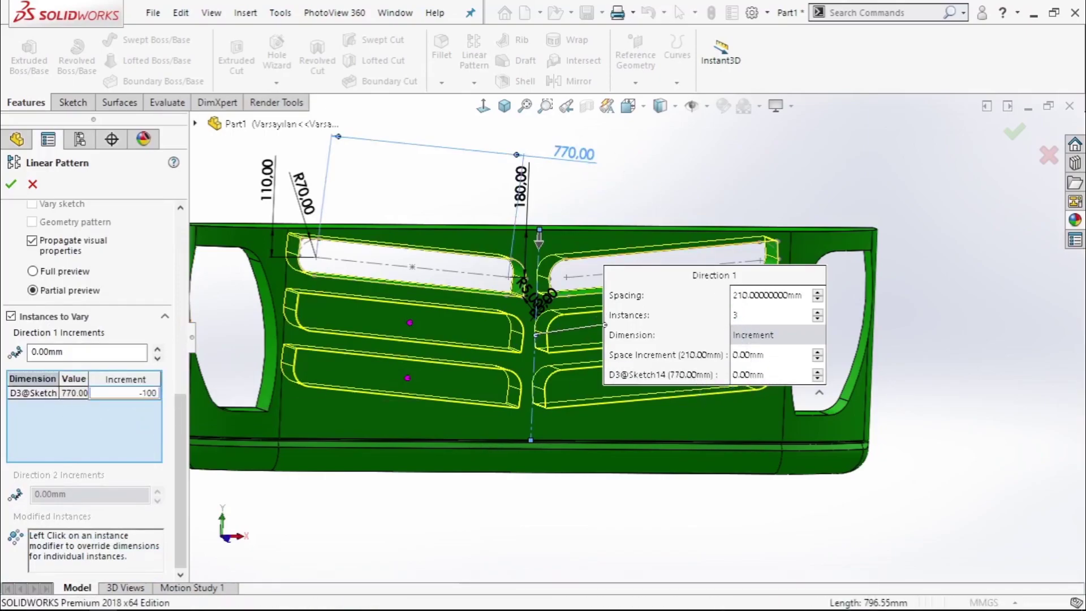
pyautogui.click(751, 355)
pyautogui.write('10')
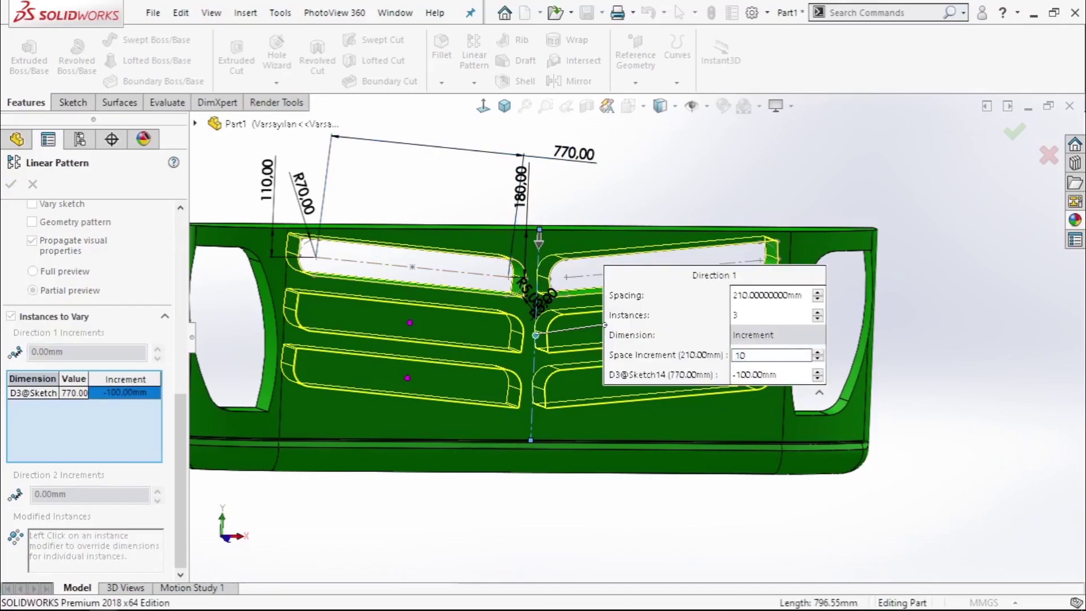
pyautogui.press('Return')
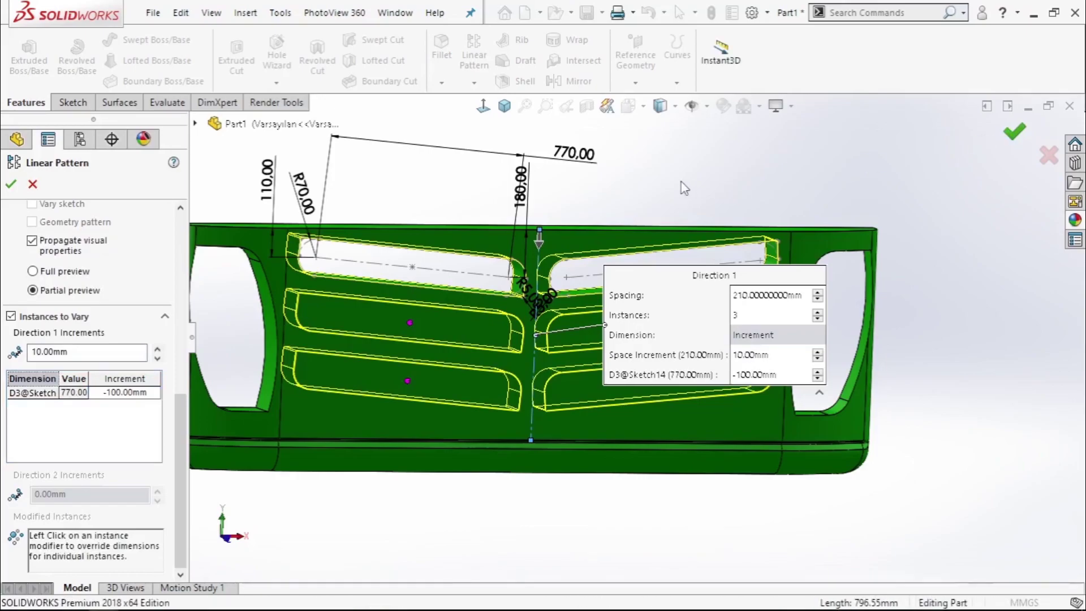
pyautogui.press('Return')
# Step: Hide the slot sketch, return to Front view and select LPattern2
pyautogui.click(76, 425)
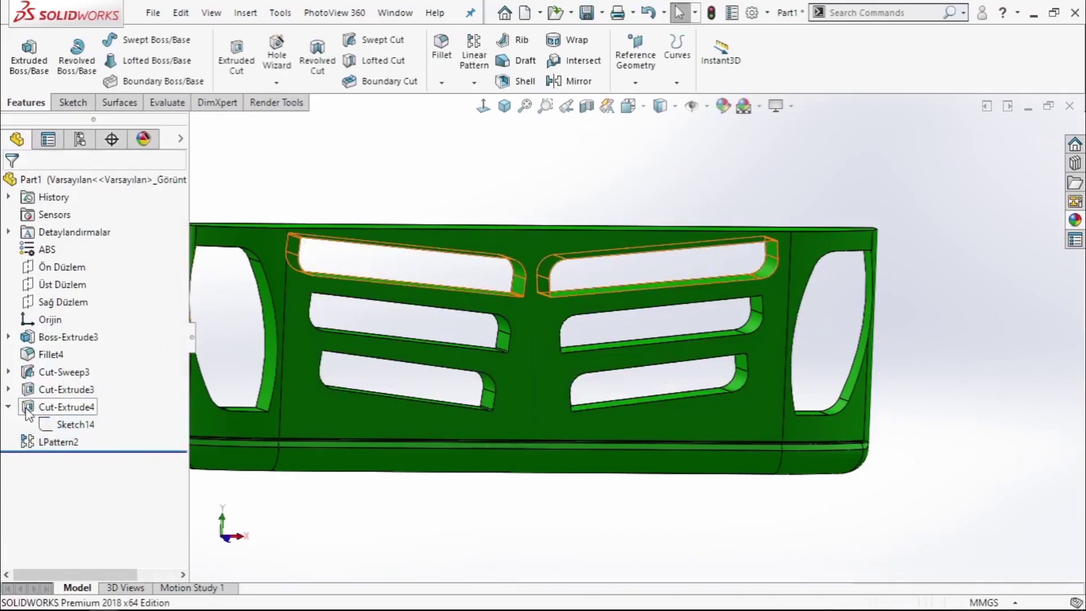
pyautogui.moveTo(514, 362); pyautogui.dragTo(558, 323, button='middle')
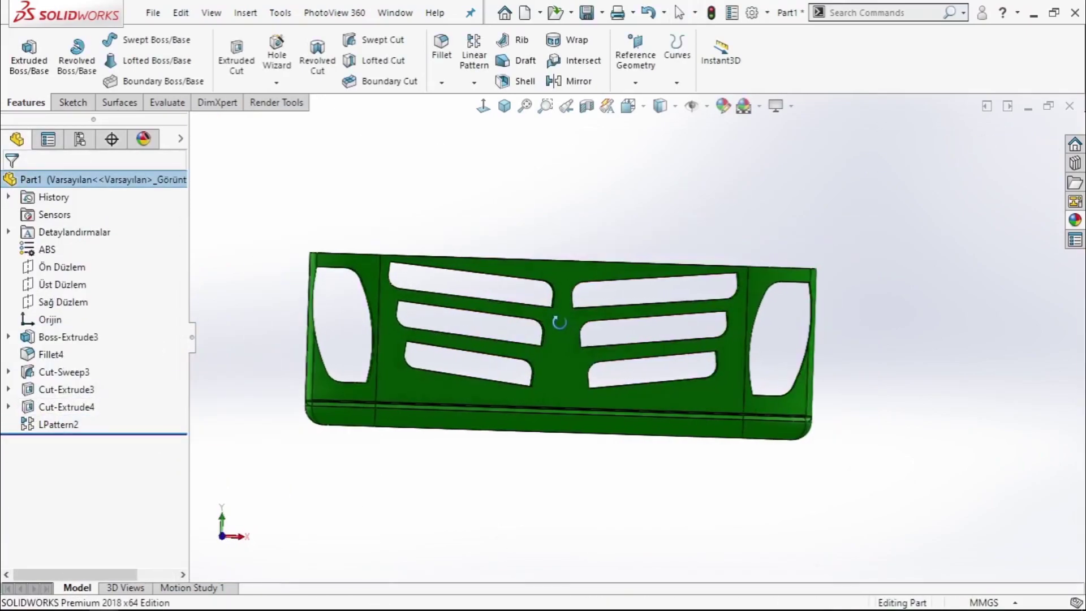
pyautogui.click(484, 107)
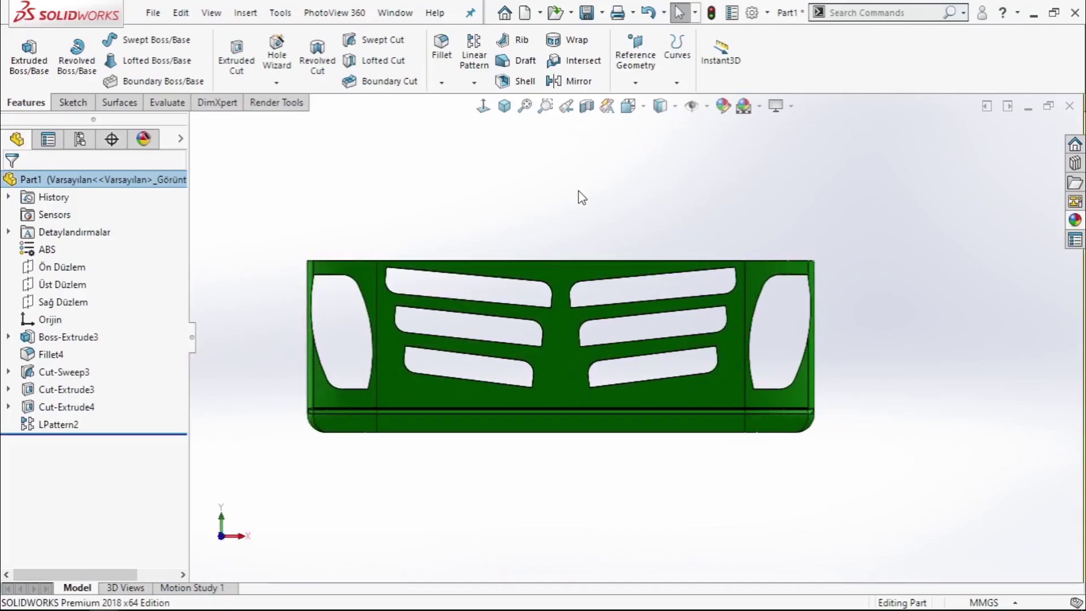
pyautogui.click(577, 215)
pyautogui.click(121, 425)
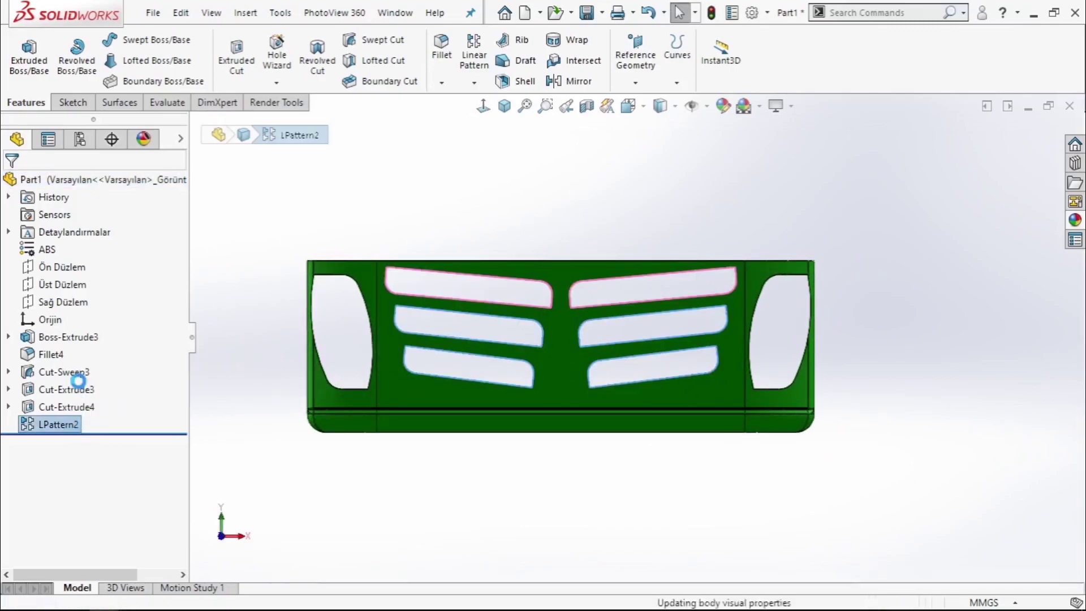
# Step: Edit LPattern2 so each lower row's 770 length shrinks by 110 mm
pyautogui.doubleClick(84, 407)
pyautogui.scroll(-5, 90, 340)
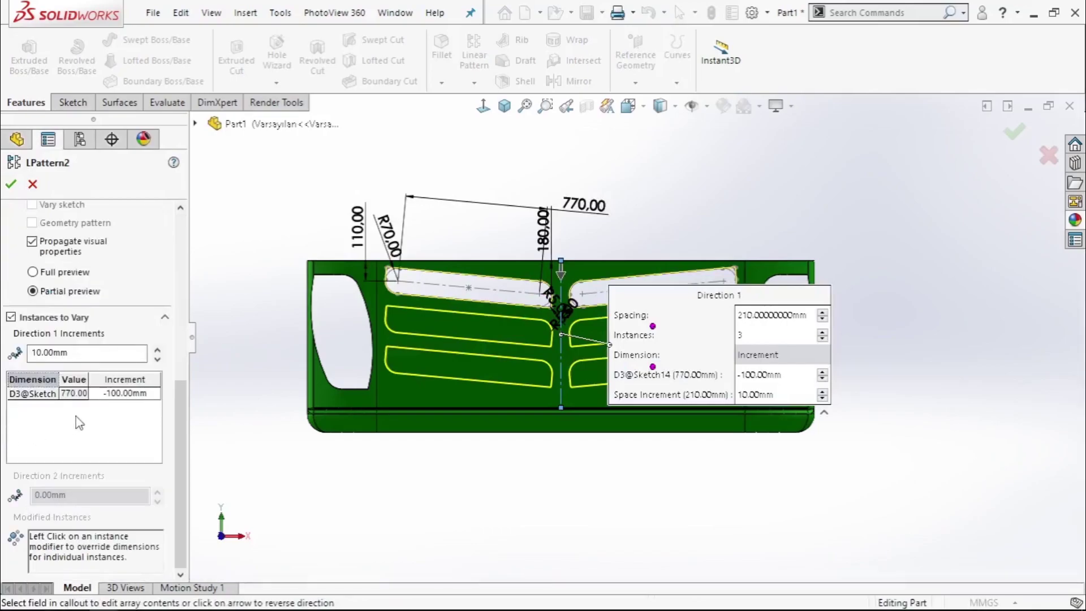
pyautogui.click(115, 394)
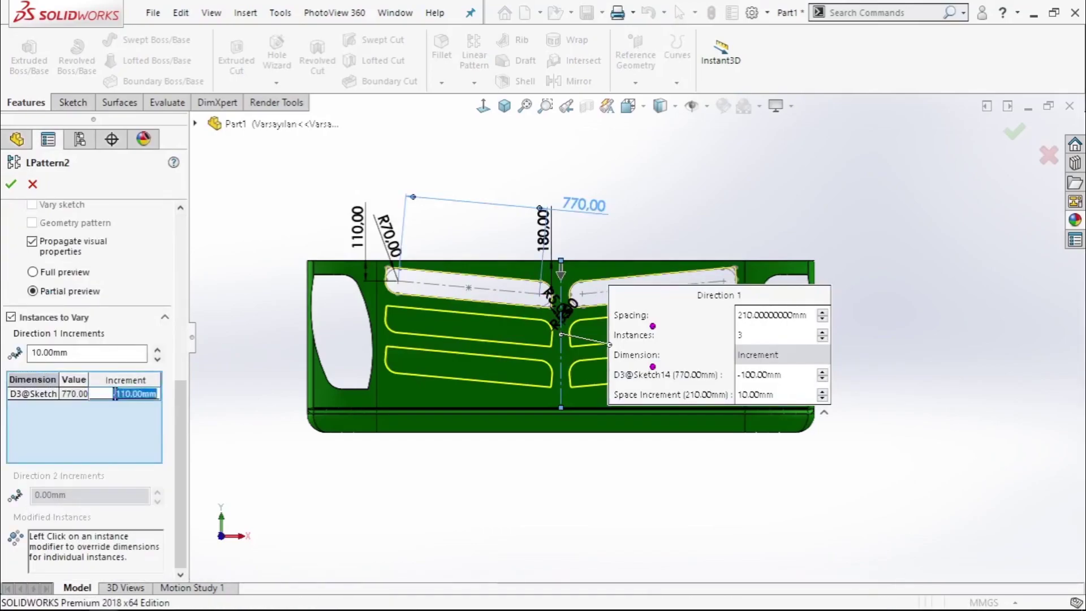
pyautogui.press('Return')
pyautogui.press('Return')
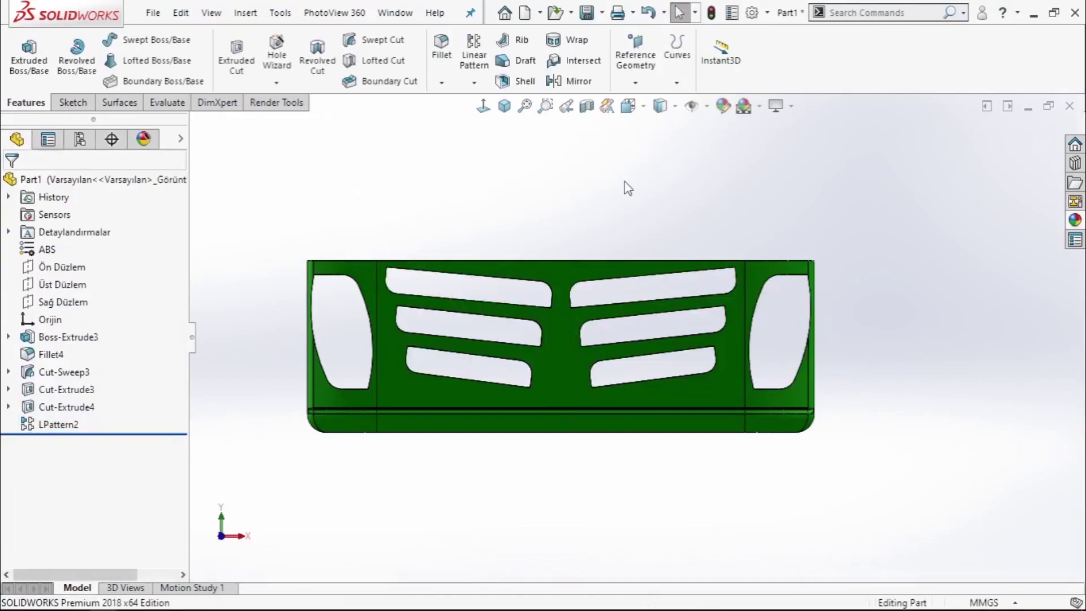
pyautogui.click(551, 351)
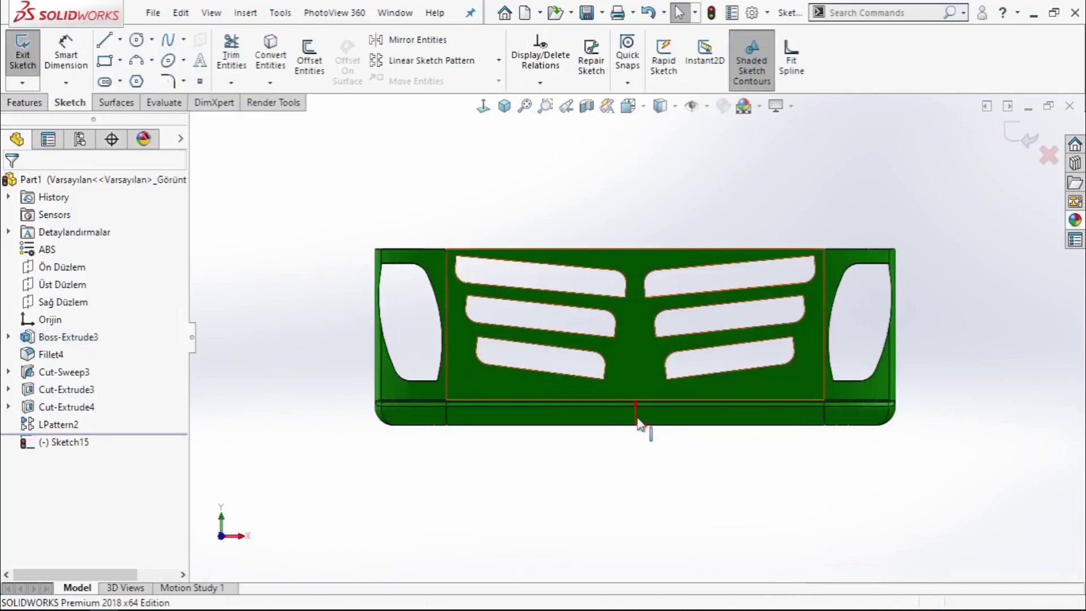
# Step: Draw a closed trapezoid outline for the central opening
pyautogui.scroll(-5, 643, 424)
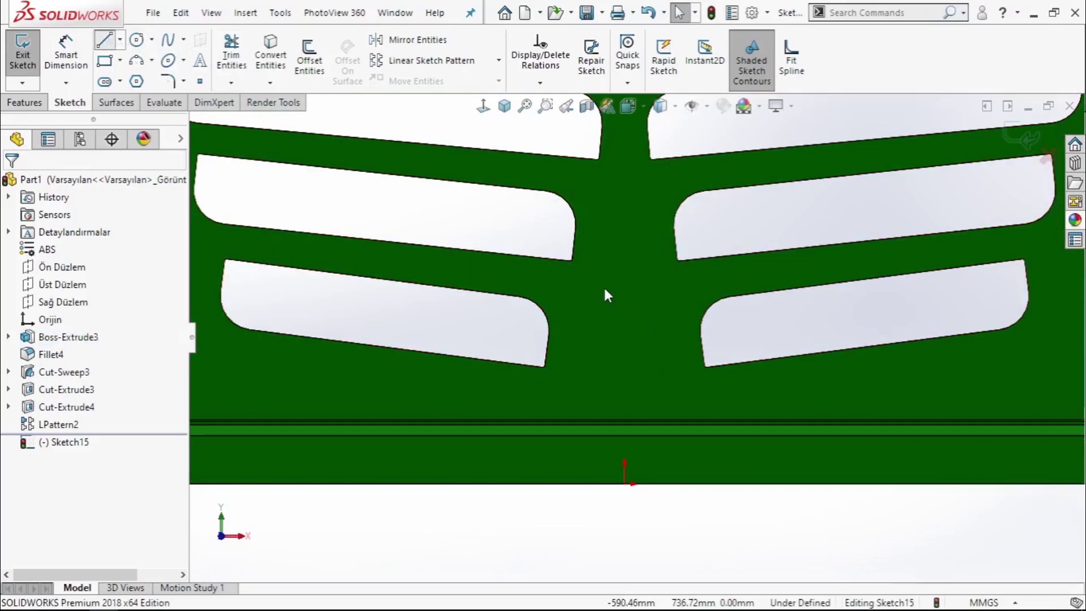
pyautogui.click(600, 249)
pyautogui.click(652, 249)
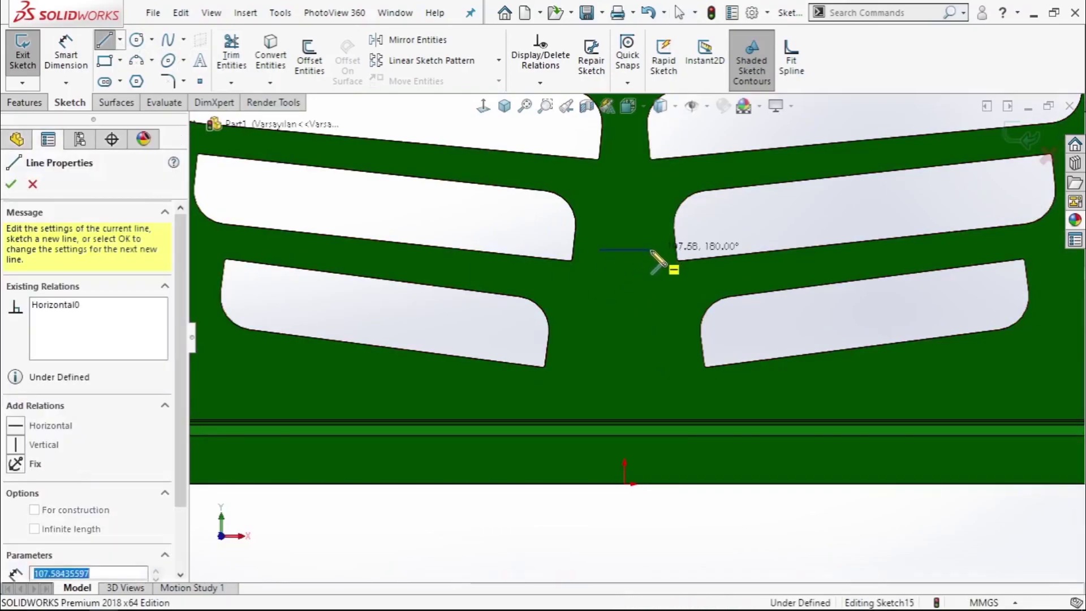
pyautogui.click(682, 389)
pyautogui.click(573, 390)
pyautogui.click(600, 249)
pyautogui.rightClick(614, 217)
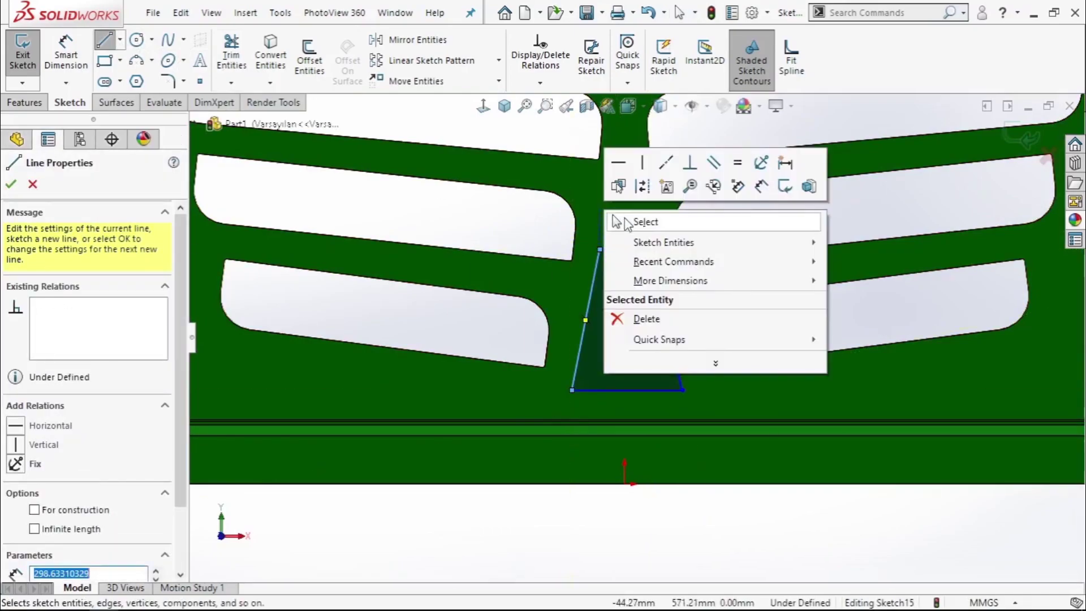
pyautogui.click(616, 222)
# Step: Dimension the trapezoid's top edge 200 mm from the slot corner
pyautogui.scroll(3, 679, 371)
pyautogui.moveTo(703, 560); pyautogui.dragTo(703, 498, button='right')
pyautogui.scroll(-3, 650, 334)
pyautogui.scroll(-1, 628, 202)
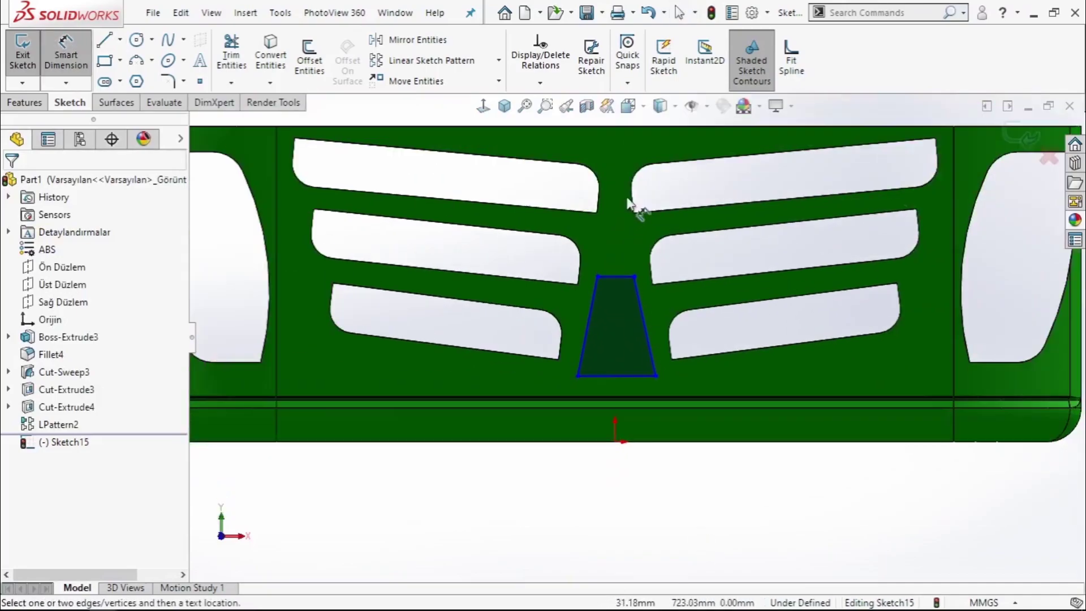
pyautogui.scroll(-4, 632, 277)
pyautogui.scroll(-3, 636, 282)
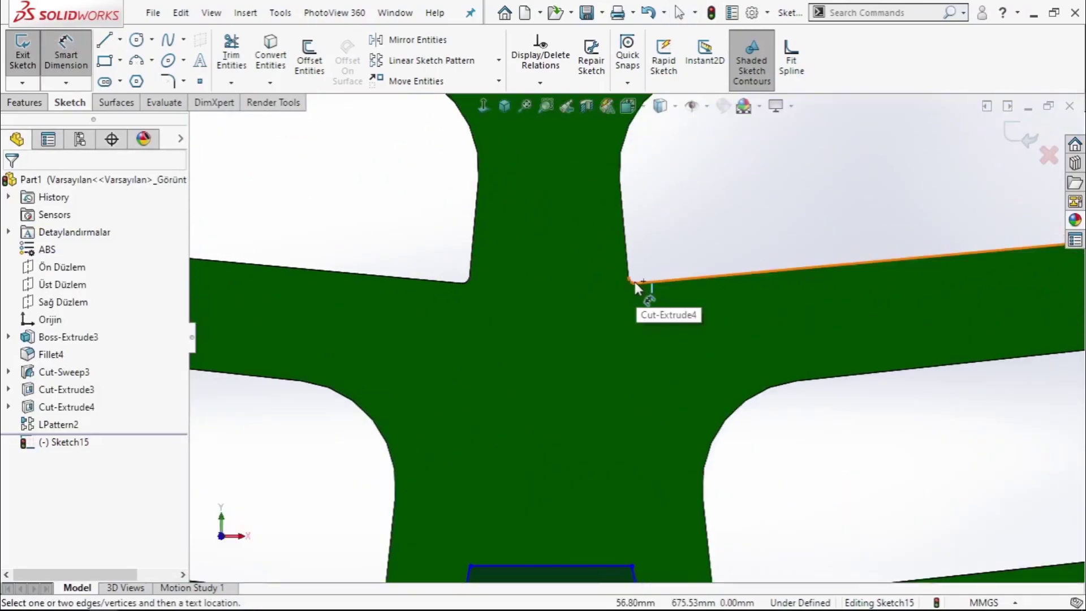
pyautogui.click(636, 282)
pyautogui.click(603, 570)
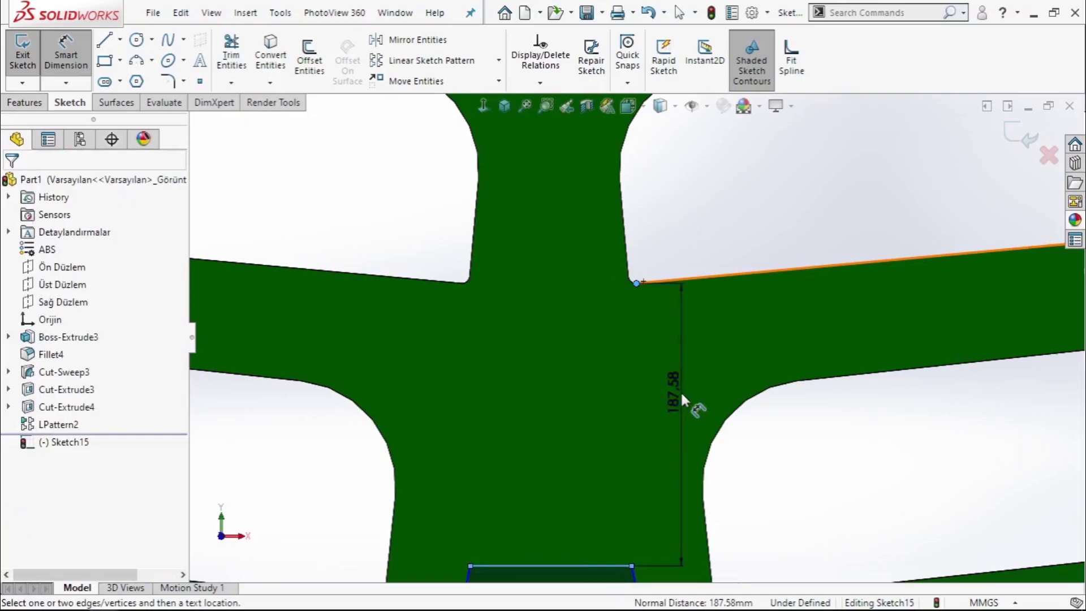
pyautogui.click(680, 390)
pyautogui.write('200')
pyautogui.press('Return')
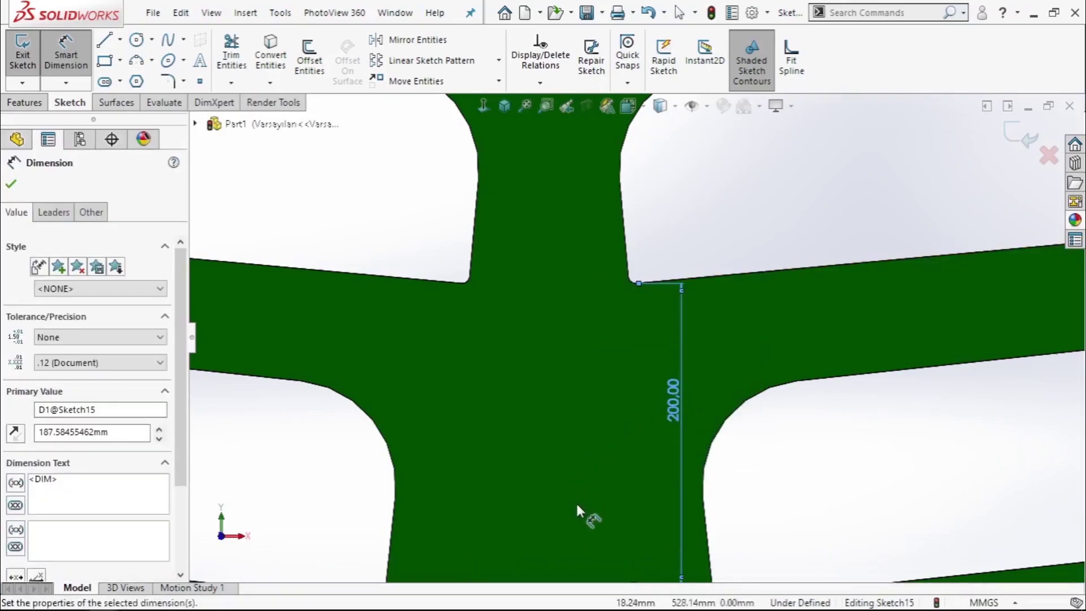
# Step: Set the trapezoid's top edge width to 45 mm
pyautogui.scroll(2, 577, 492)
pyautogui.keyDown('ctrl'); pyautogui.moveTo(578, 488); pyautogui.dragTo(624, 315, button='middle'); pyautogui.keyUp('ctrl')
pyautogui.click(625, 340)
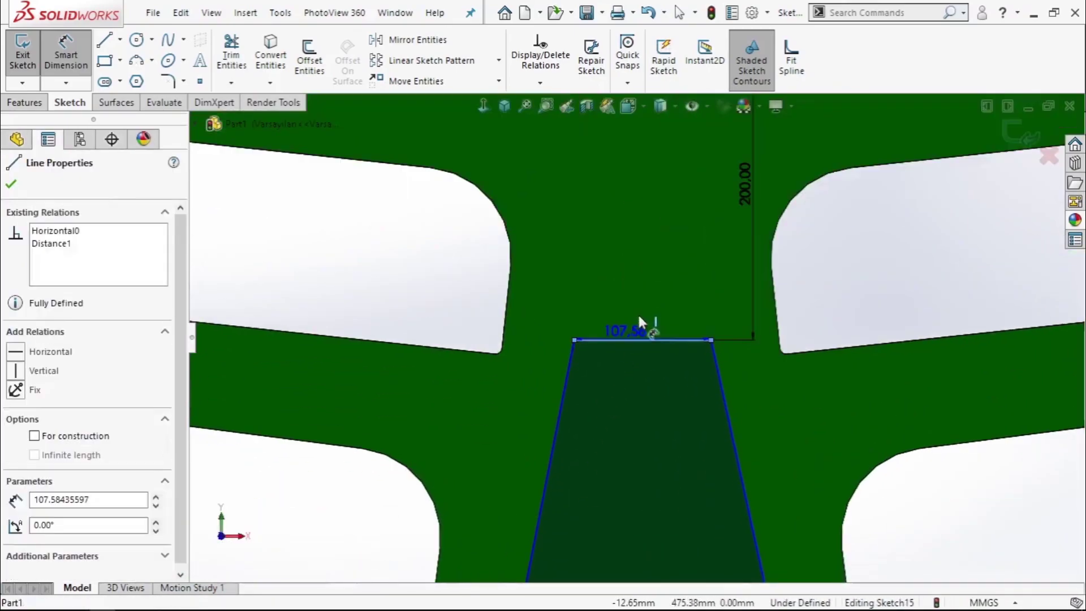
pyautogui.click(642, 315)
pyautogui.write('45')
pyautogui.press('Return')
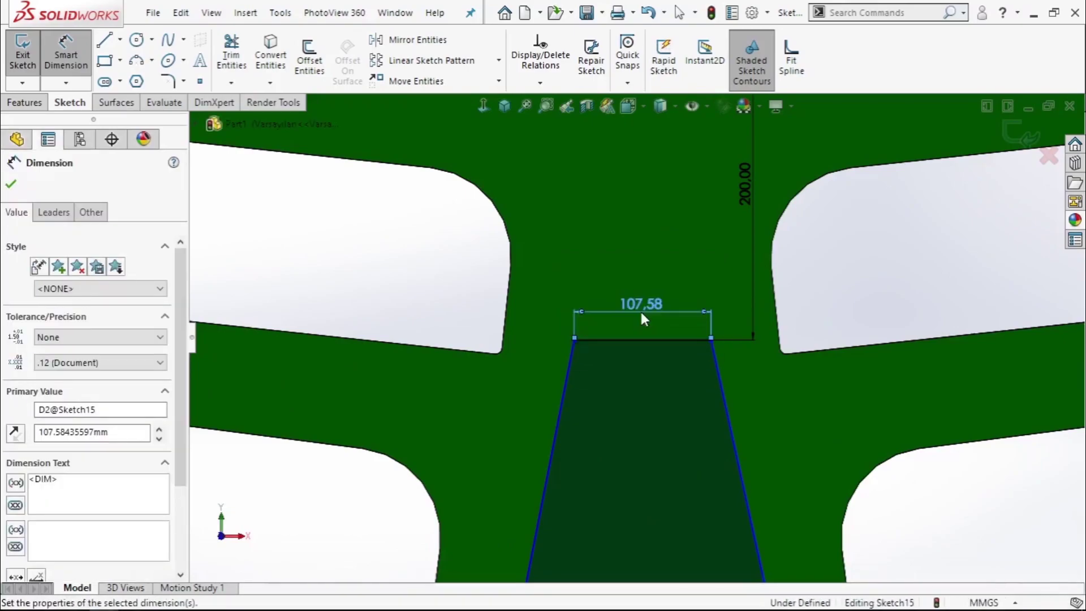
# Step: Add Vertical relations aligning the top and bottom edge midpoints with the origin
pyautogui.rightClick(633, 249)
pyautogui.click(688, 304)
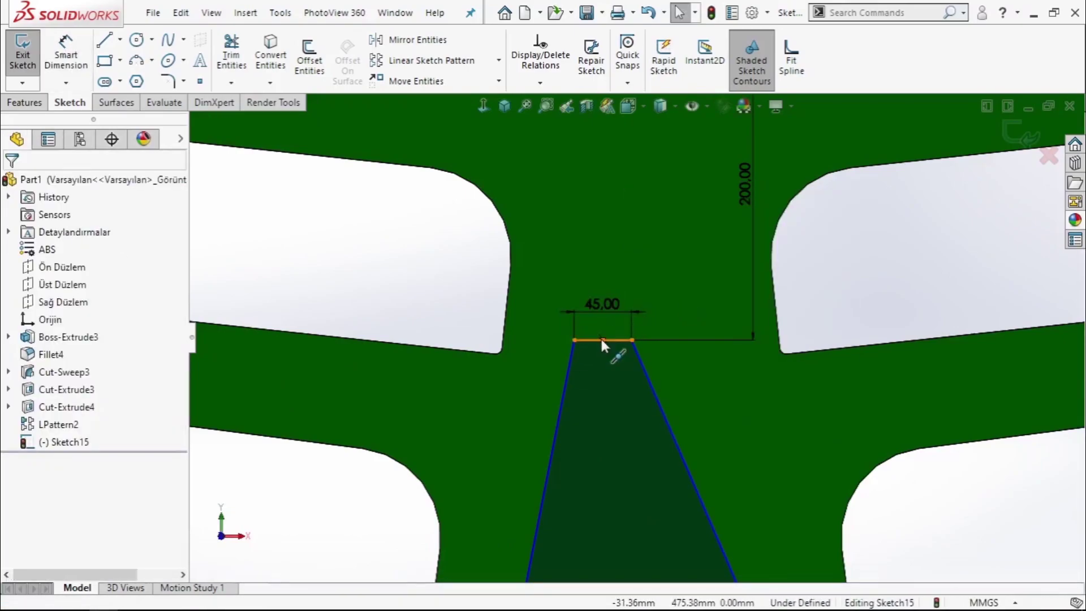
pyautogui.click(599, 337)
pyautogui.press('f')
pyautogui.scroll(-3, 684, 421)
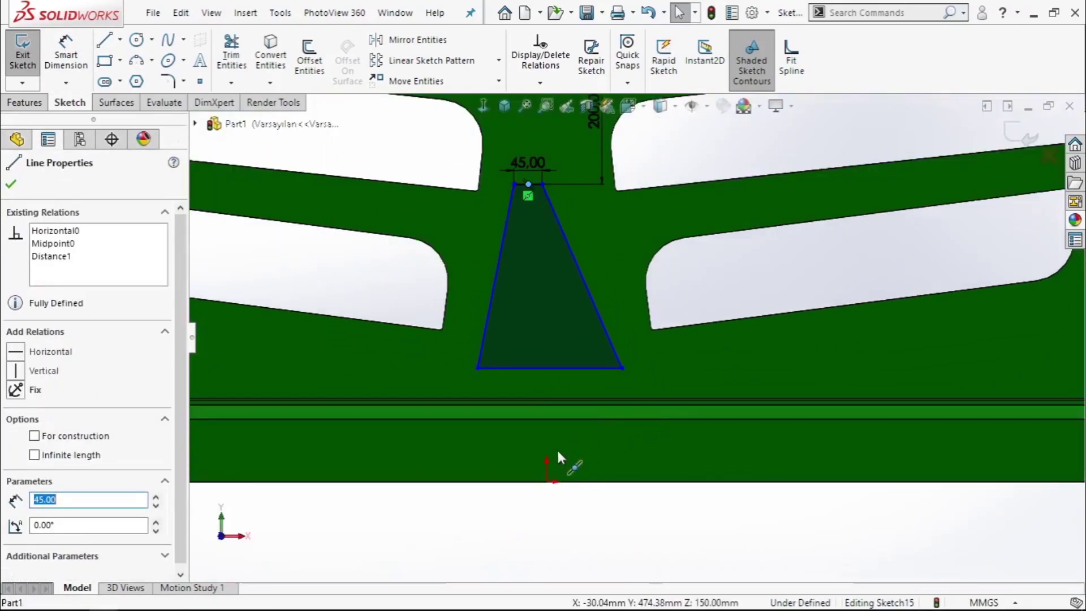
pyautogui.click(546, 481)
pyautogui.click(612, 416)
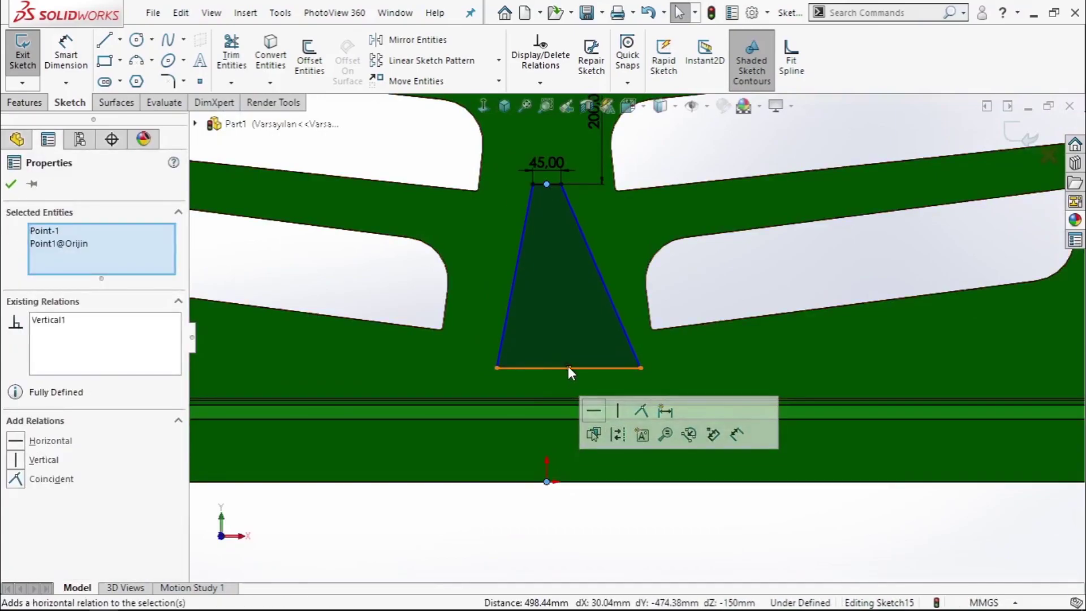
pyautogui.click(568, 365)
pyautogui.keyDown('ctrl'); pyautogui.click(546, 481); pyautogui.keyUp('ctrl')
pyautogui.click(617, 417)
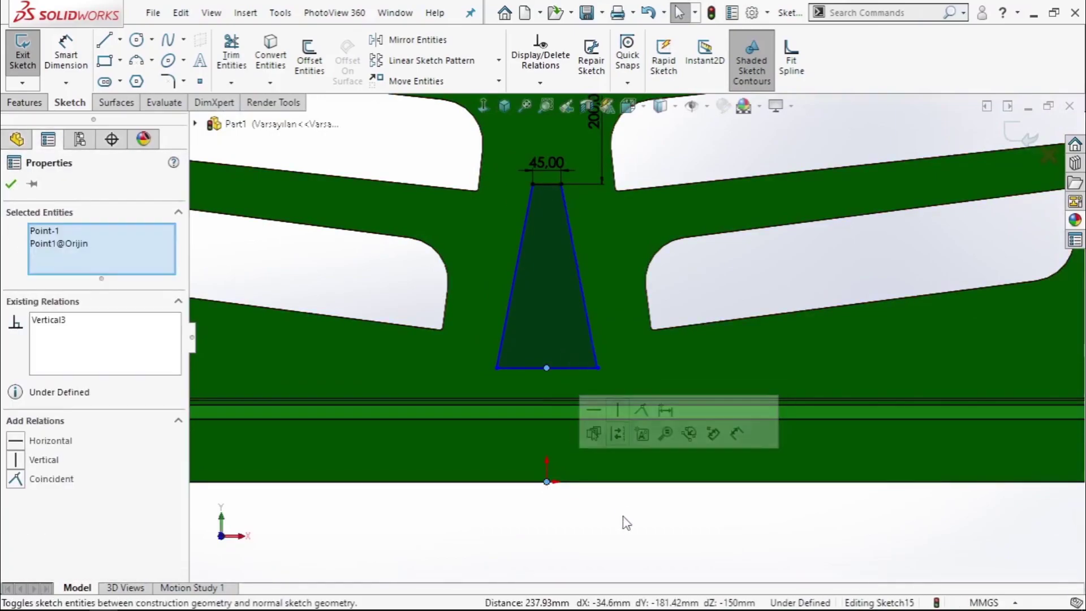
# Step: Dimension the trapezoid's bottom edge 150 mm from the origin
pyautogui.moveTo(557, 565); pyautogui.dragTo(557, 486, button='right')
pyautogui.click(573, 367)
pyautogui.click(547, 481)
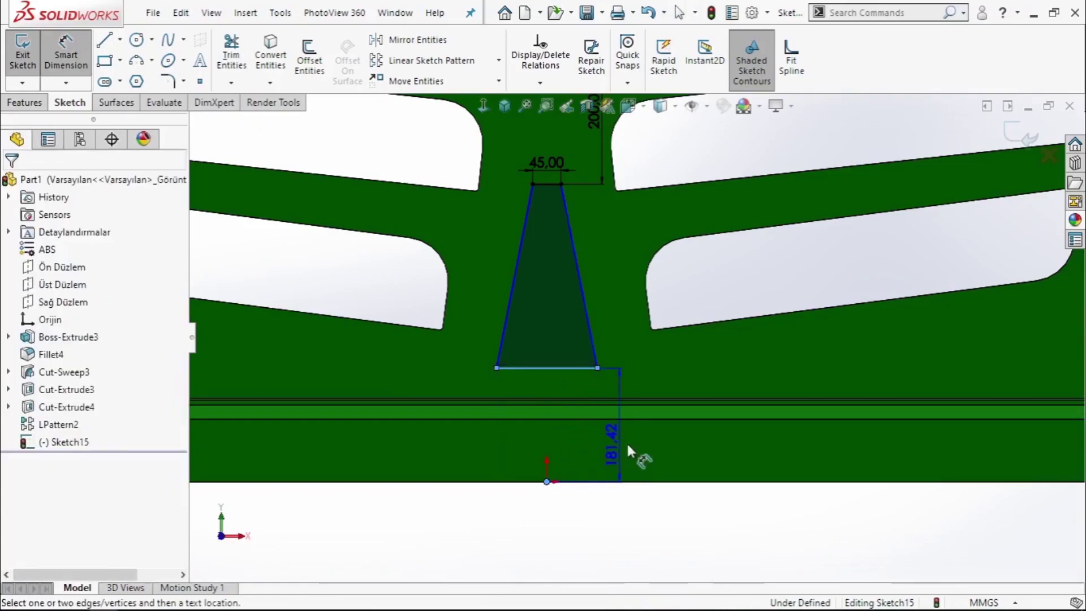
pyautogui.click(636, 450)
pyautogui.write('150')
pyautogui.press('Return')
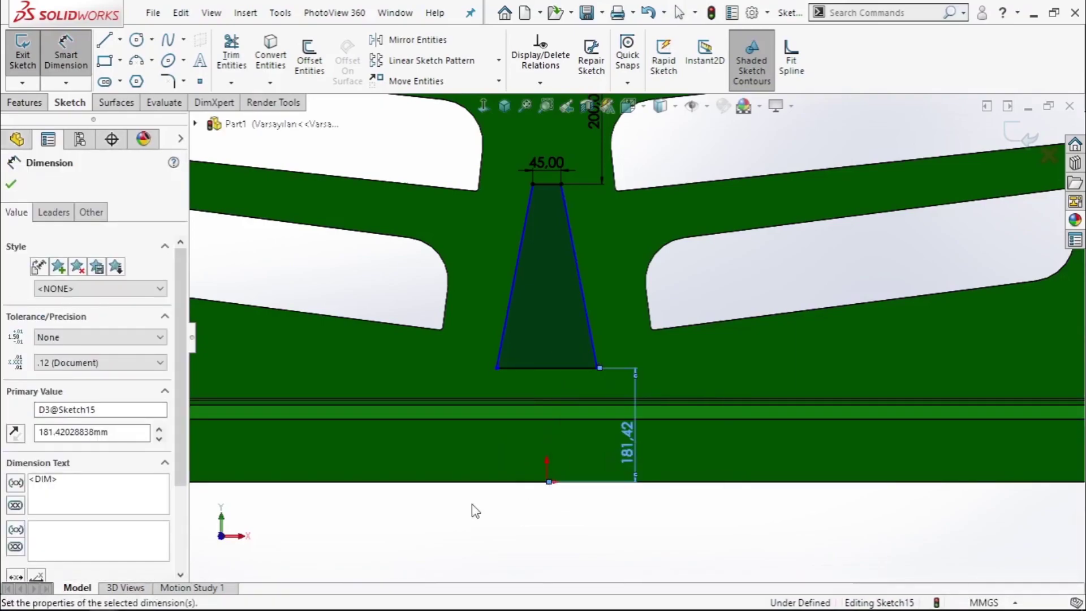
# Step: Set the trapezoid's base width to 230 mm
pyautogui.click(461, 552)
pyautogui.click(515, 440)
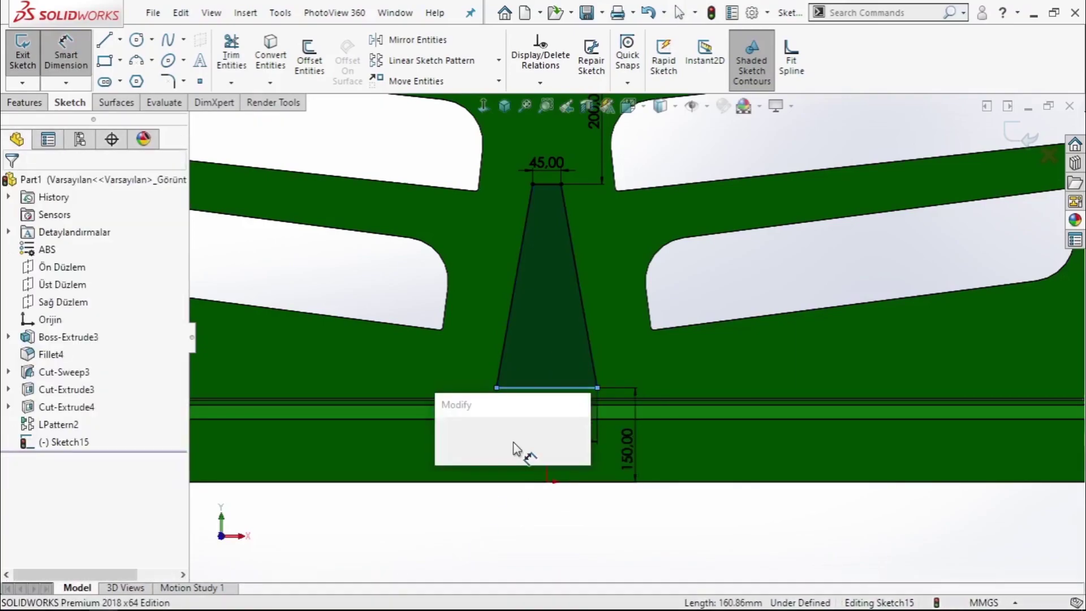
pyautogui.press('Return')
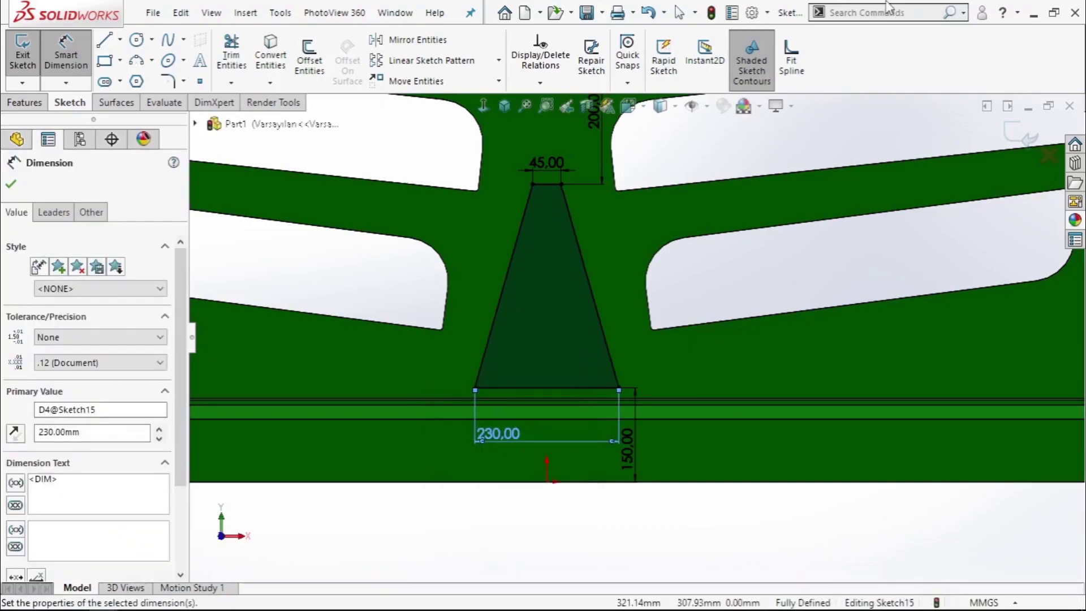
pyautogui.click(837, 292)
pyautogui.keyDown('ctrl'); pyautogui.moveTo(819, 285); pyautogui.dragTo(780, 421, button='middle'); pyautogui.keyUp('ctrl')
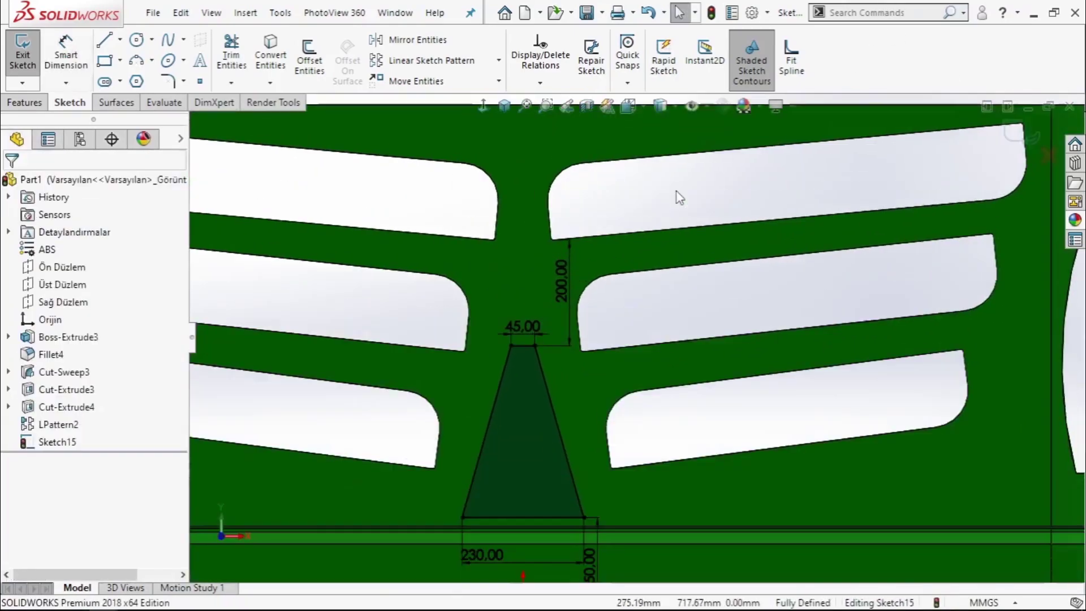
# Step: Round all four trapezoid corners with 20 mm sketch fillets
pyautogui.click(168, 81)
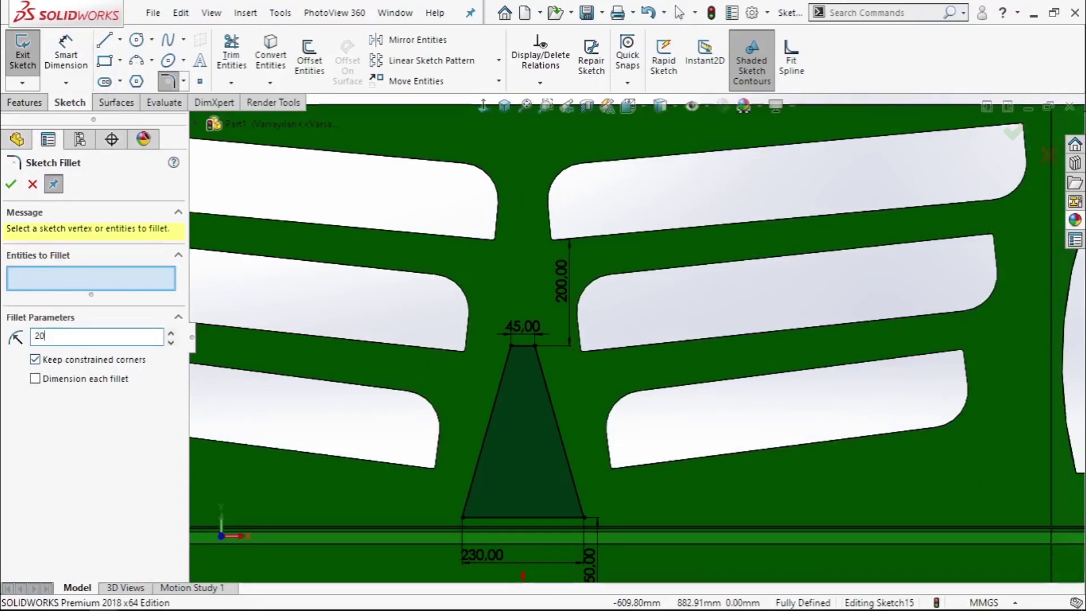
pyautogui.click(538, 347)
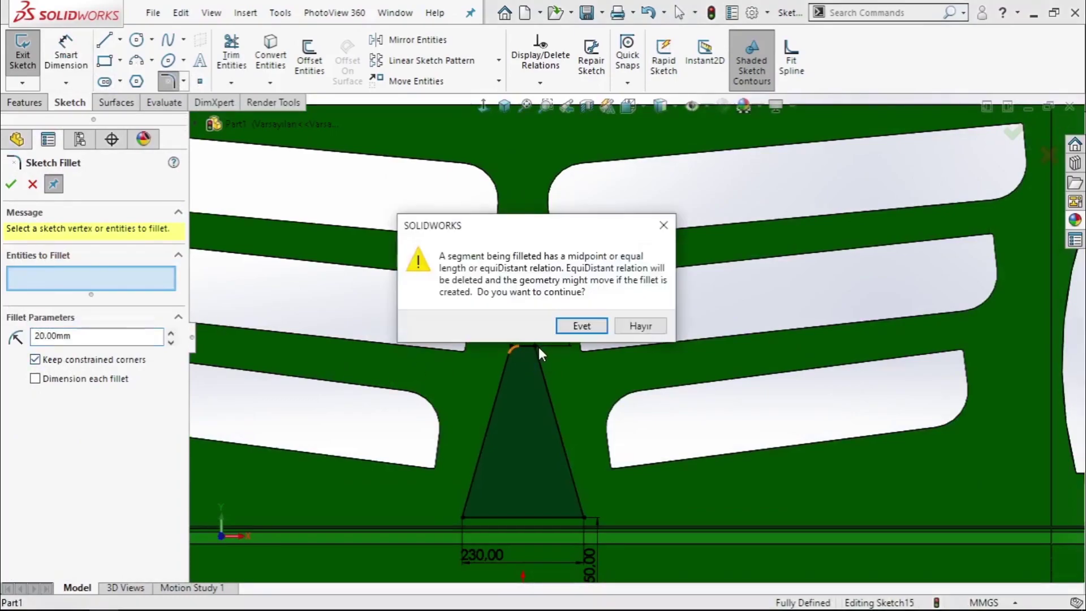
pyautogui.press('Escape')
pyautogui.click(538, 347)
pyautogui.click(587, 327)
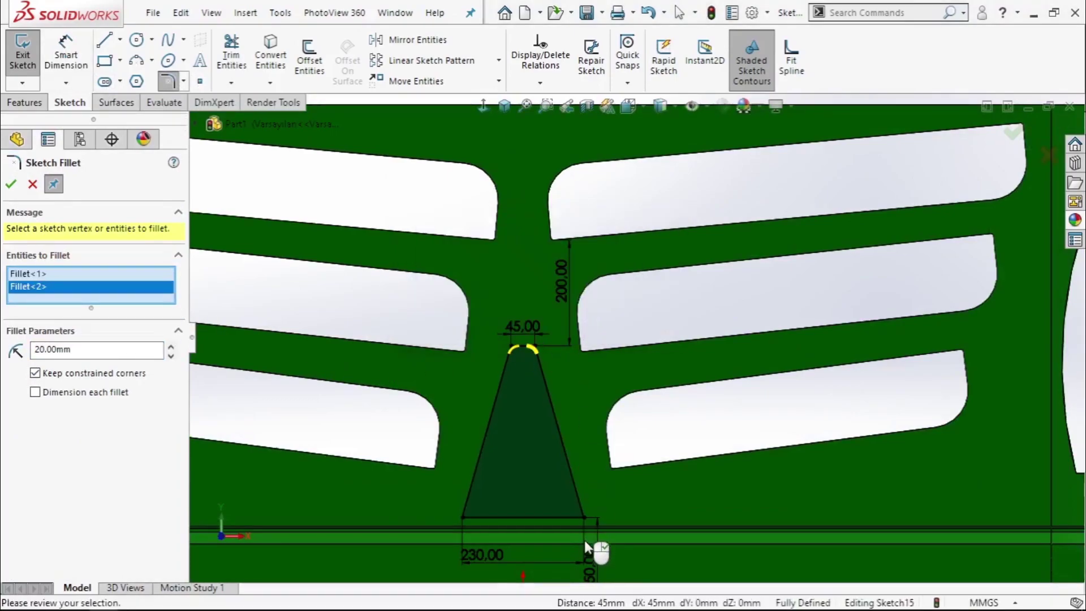
pyautogui.click(581, 517)
pyautogui.press('Return')
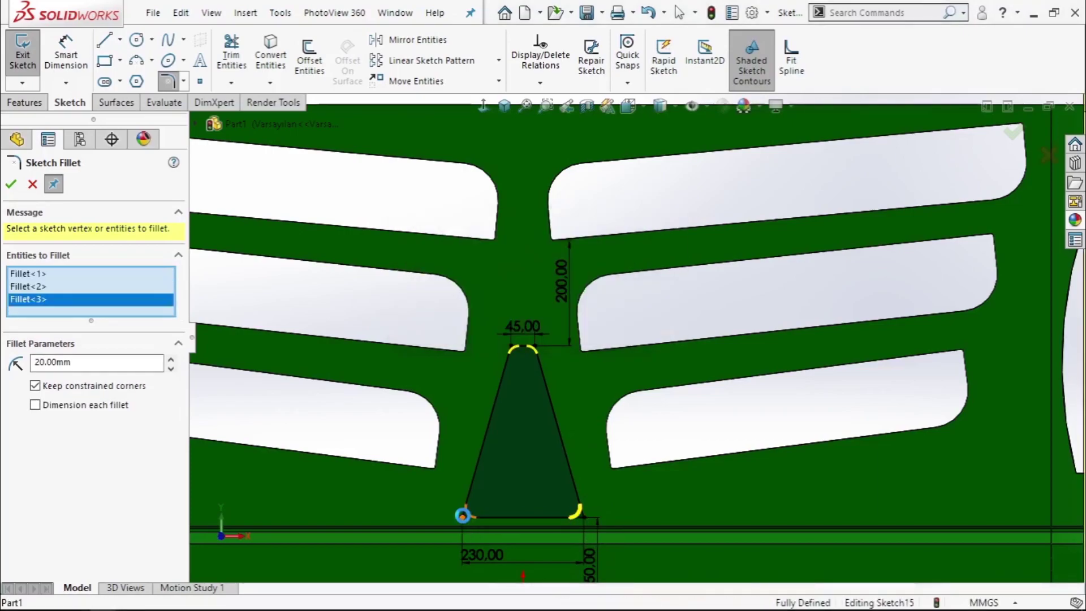
pyautogui.click(463, 515)
pyautogui.click(11, 185)
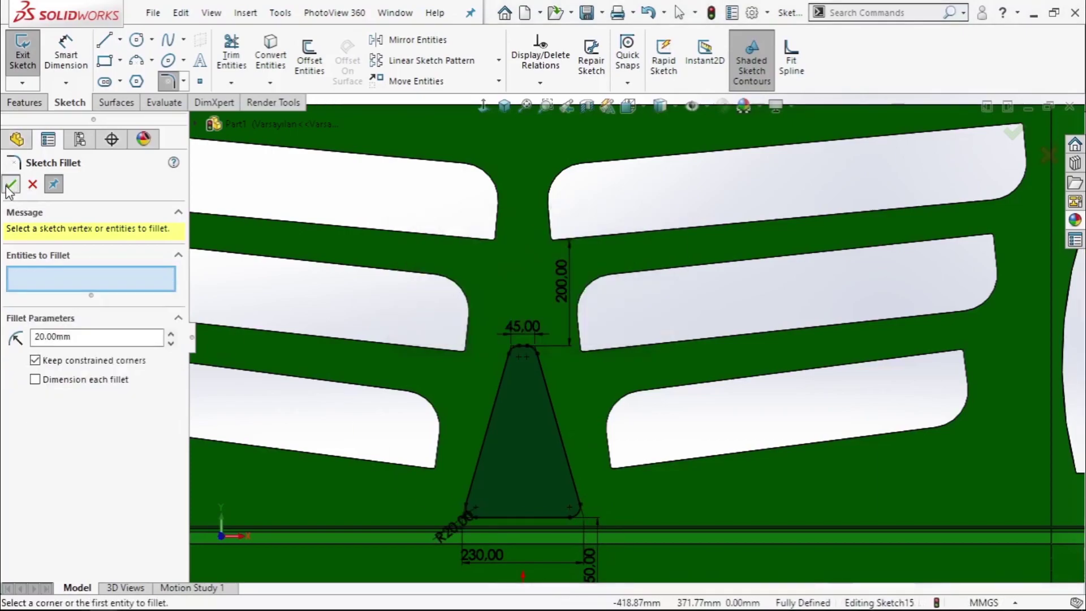
# Step: Cut the filleted trapezoid through the plate with Up To Next depth
pyautogui.click(24, 102)
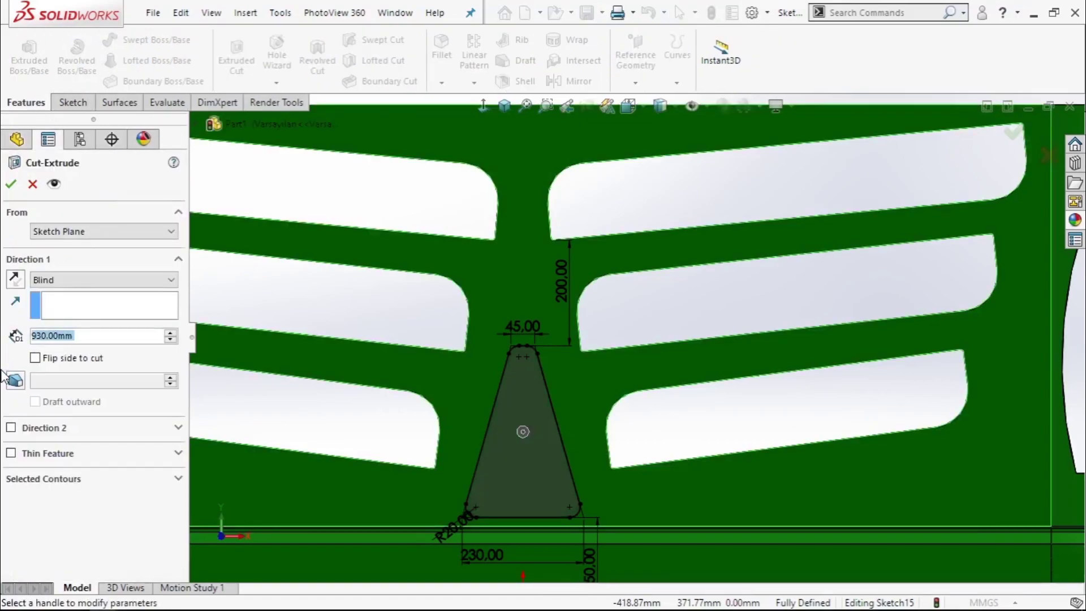
pyautogui.click(99, 280)
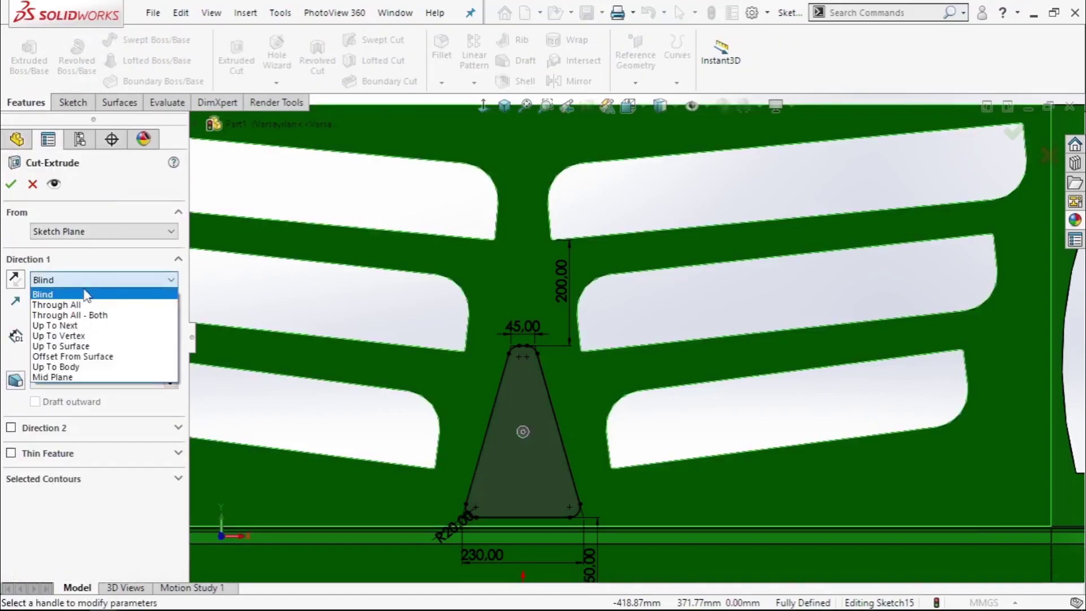
pyautogui.click(68, 315)
pyautogui.click(80, 283)
pyautogui.click(75, 325)
pyautogui.click(10, 183)
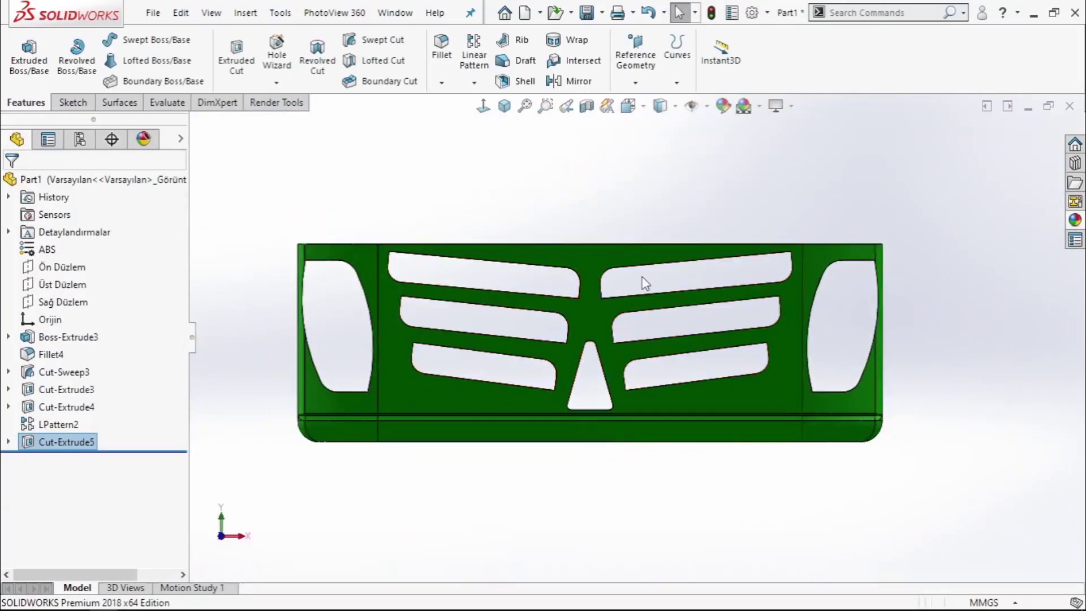
pyautogui.moveTo(642, 278); pyautogui.dragTo(528, 217, button='middle')
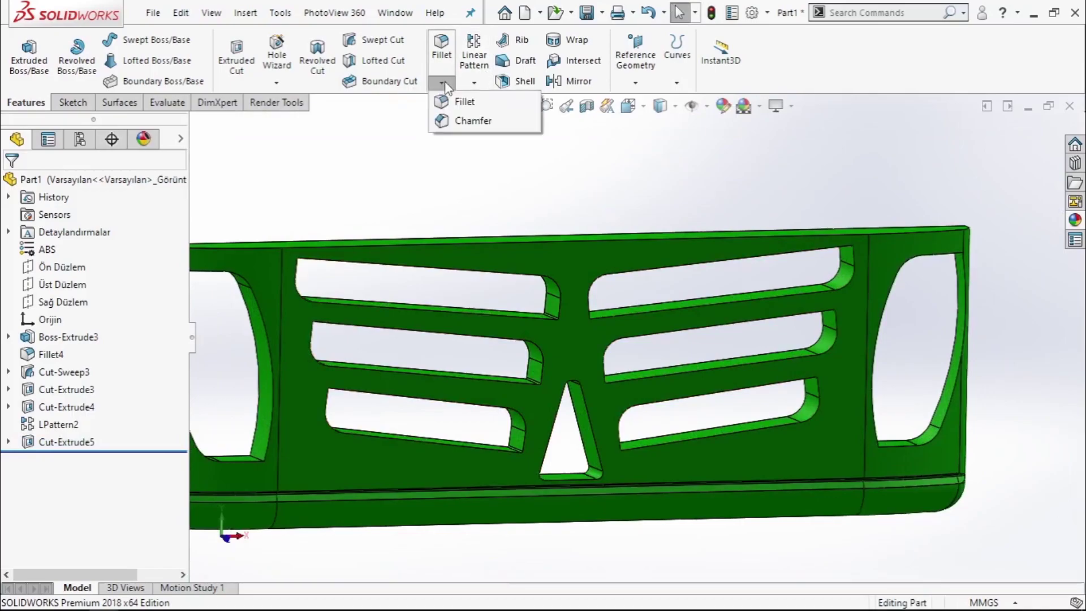
# Step: Set up a 15 mm × 45° chamfer on the slot and triangular cutout edges
pyautogui.click(447, 123)
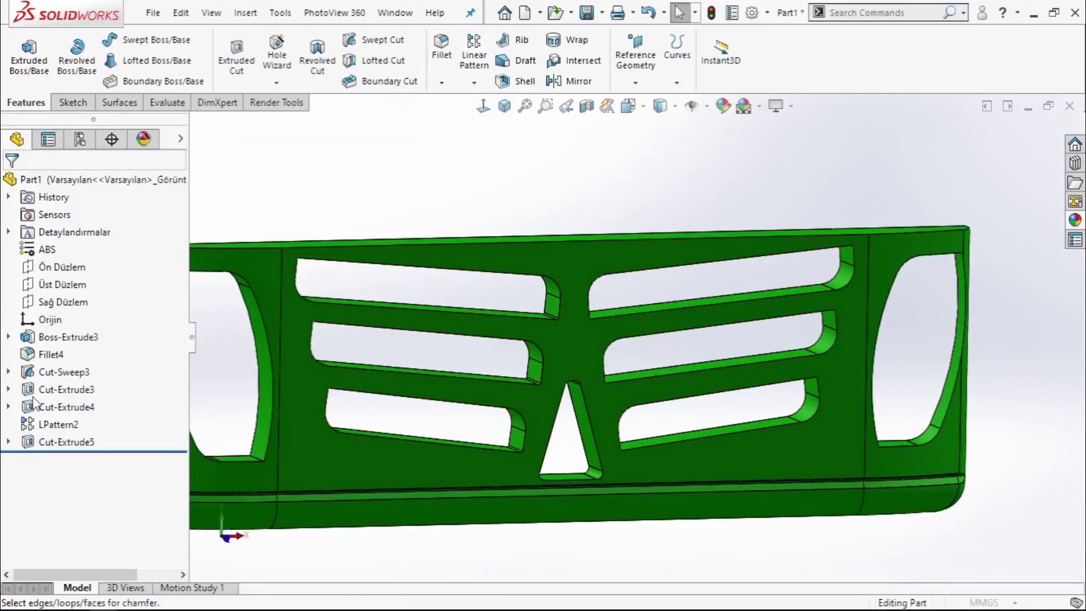
pyautogui.click(91, 504)
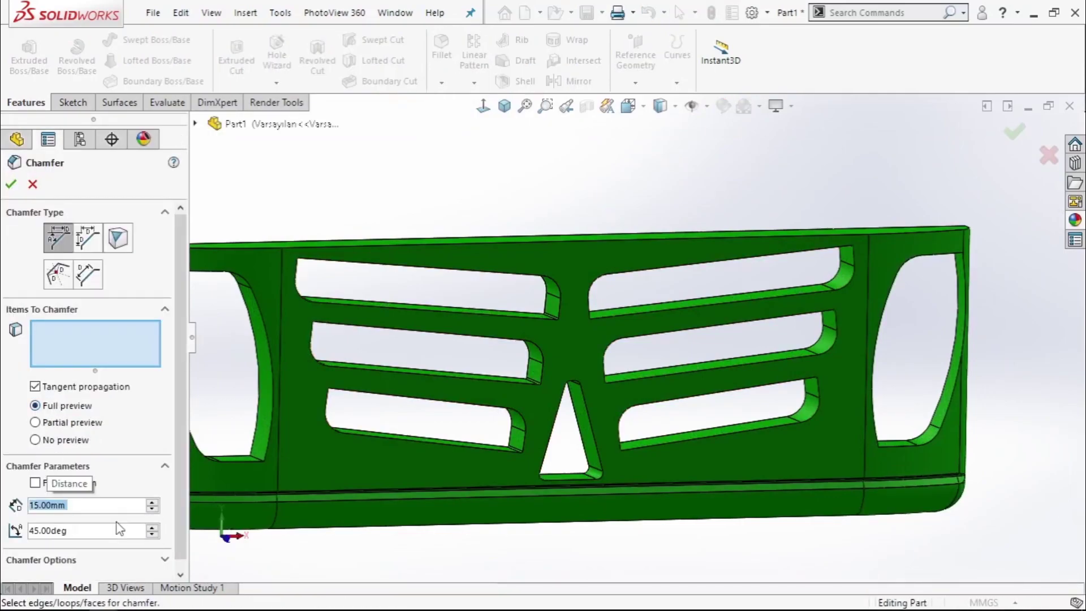
pyautogui.scroll(-5, 648, 170)
pyautogui.click(627, 159)
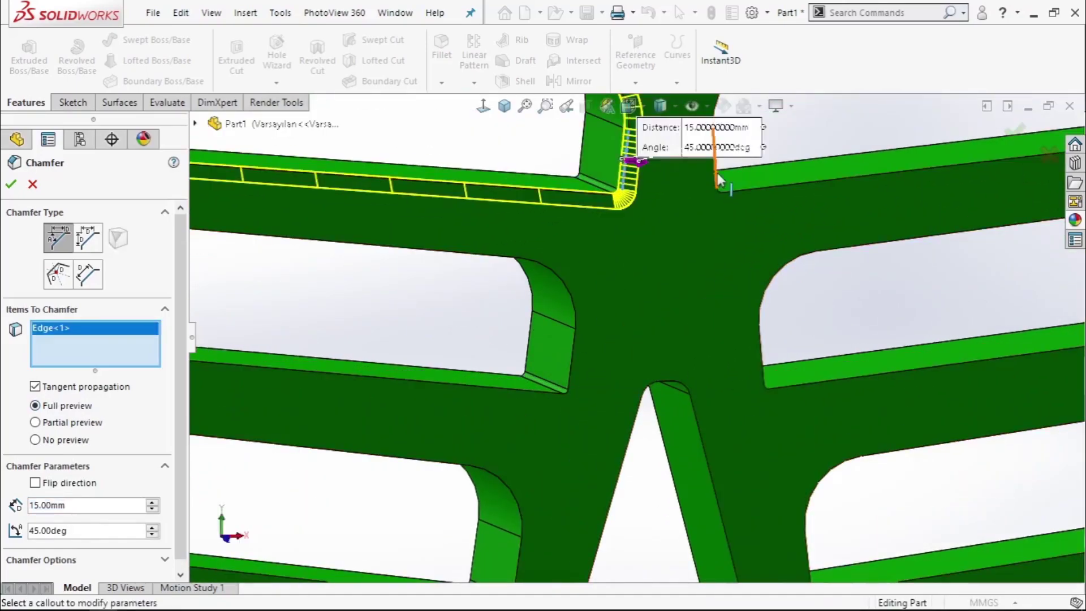
pyautogui.click(715, 169)
pyautogui.click(573, 340)
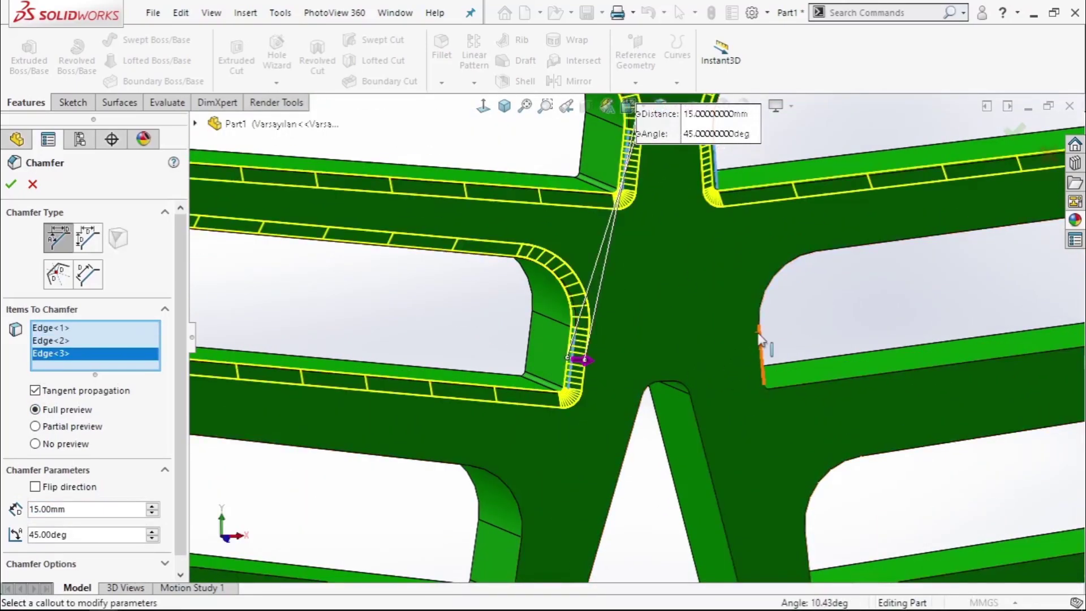
pyautogui.click(761, 339)
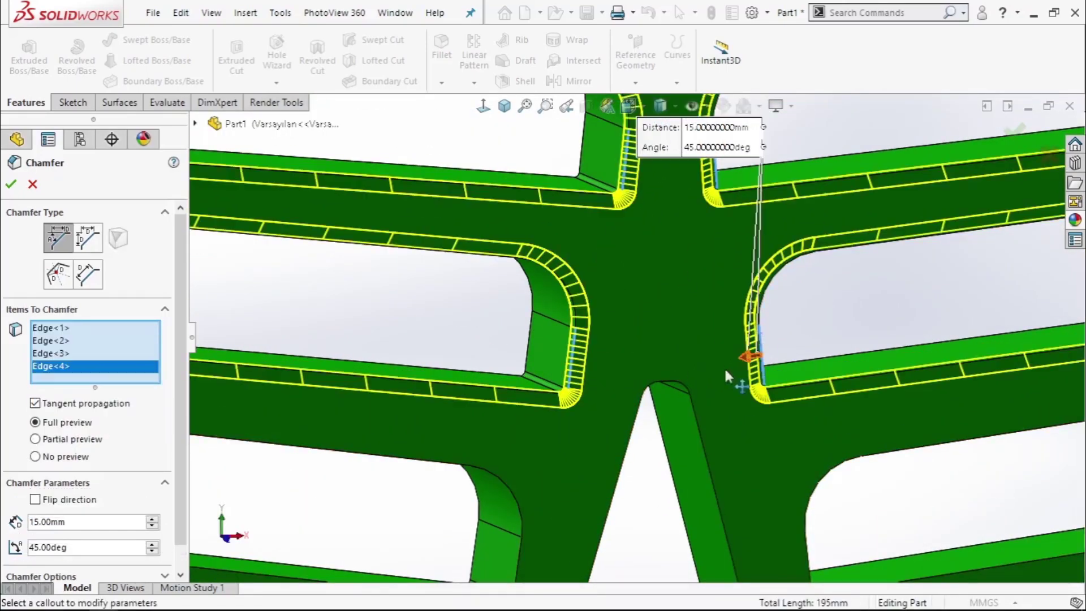
pyautogui.click(519, 548)
pyautogui.click(809, 516)
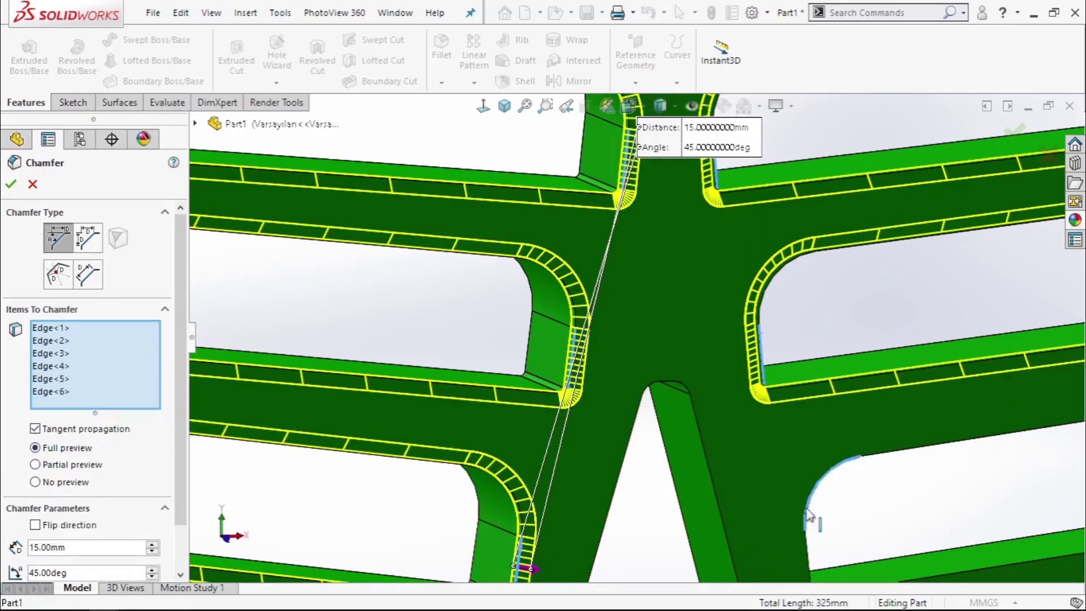
pyautogui.click(703, 460)
# Step: Accept the chamfer and view the part Normal To the front
pyautogui.scroll(3, 706, 459)
pyautogui.press('f')
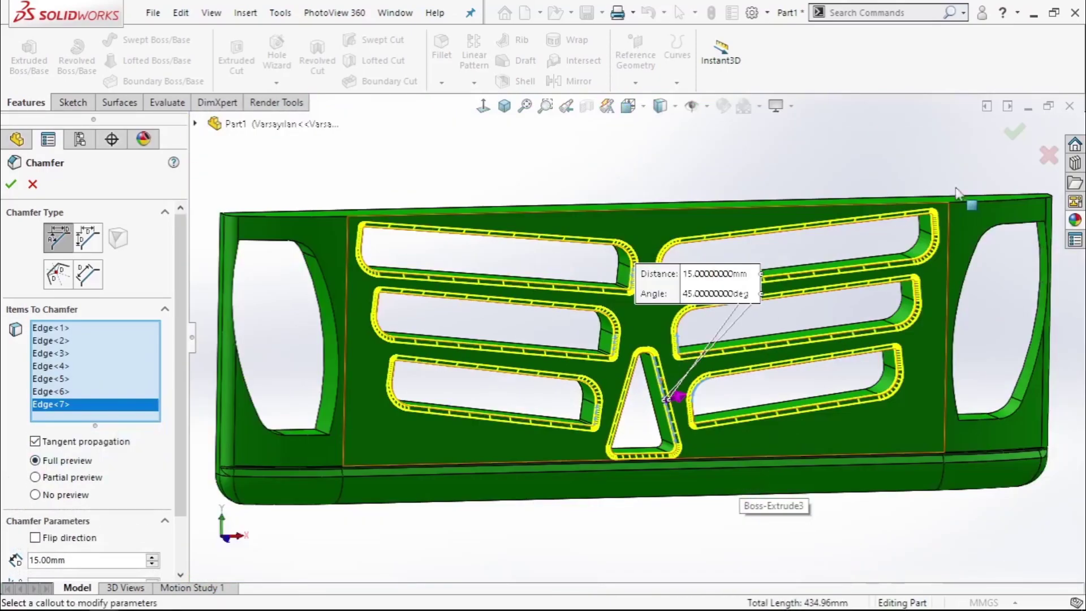
pyautogui.press('Return')
pyautogui.scroll(3, 802, 218)
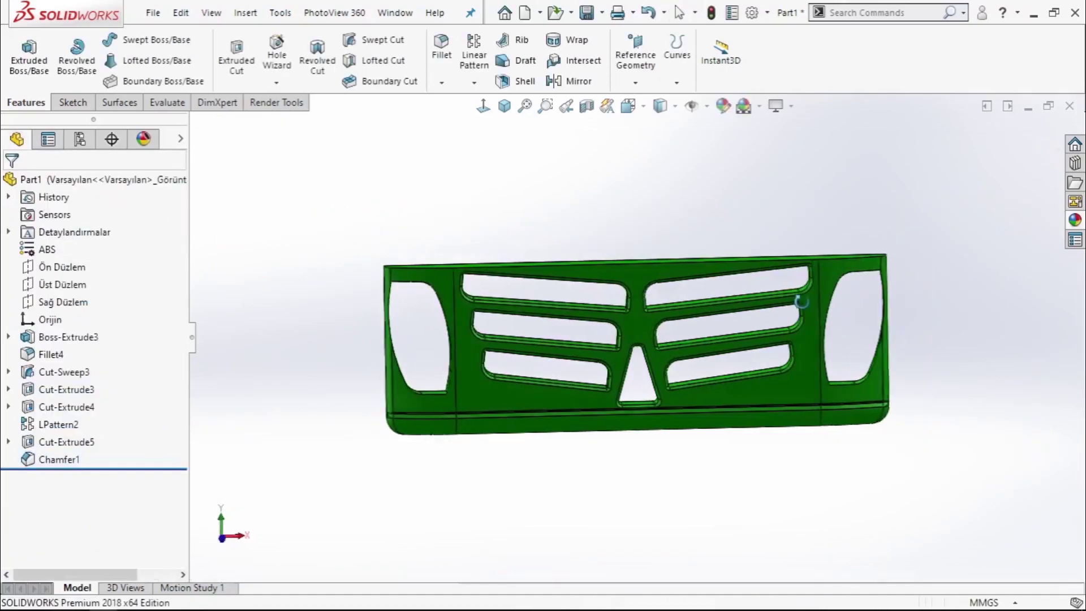
pyautogui.moveTo(798, 272); pyautogui.dragTo(746, 314, button='middle')
pyautogui.hotkey('ctrl', '8')
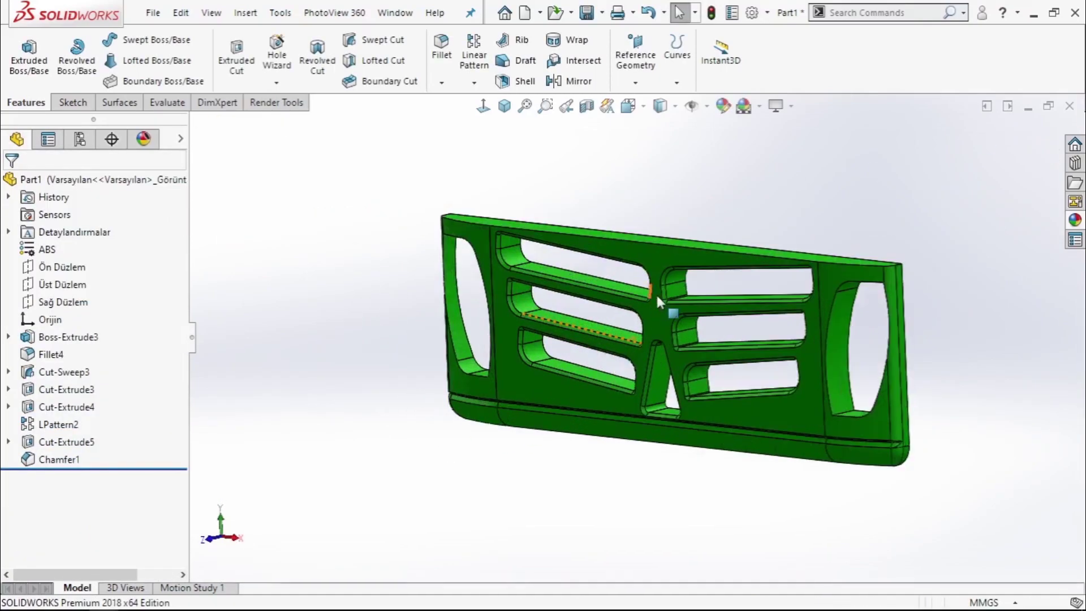
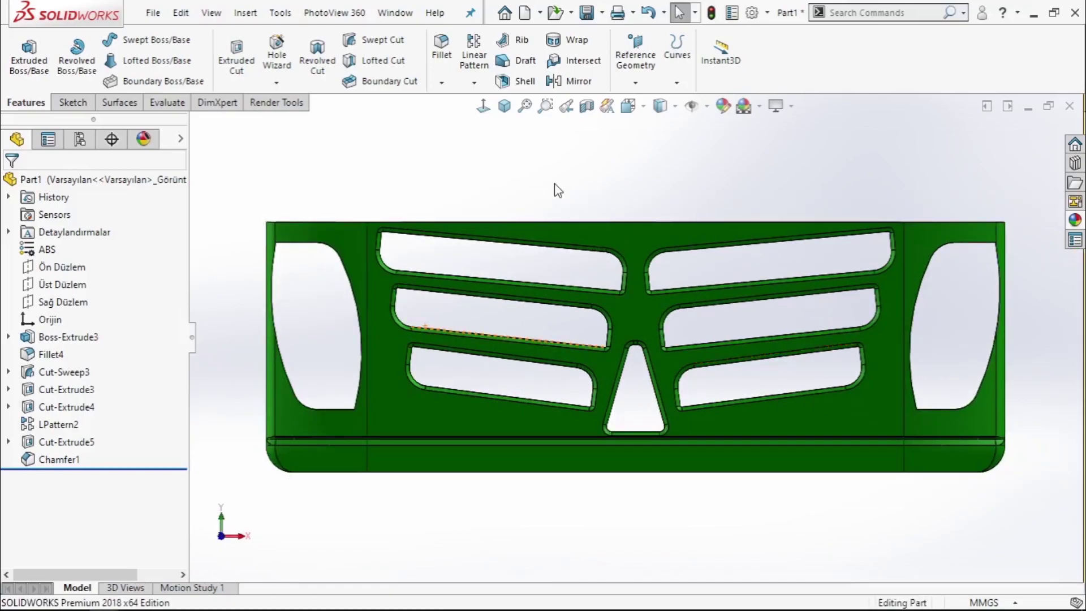
# Step: Start a sketch on the bumper's top face and draw a corner rectangle across most of its width
pyautogui.moveTo(557, 190); pyautogui.dragTo(573, 307, button='middle')
pyautogui.click(574, 307)
pyautogui.click(649, 261)
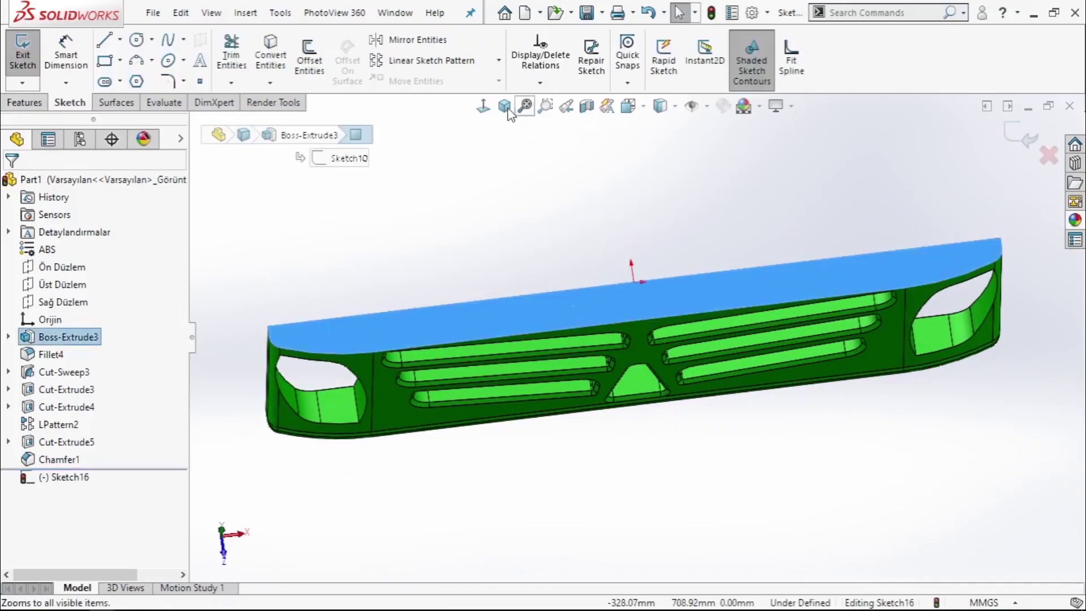
pyautogui.click(484, 105)
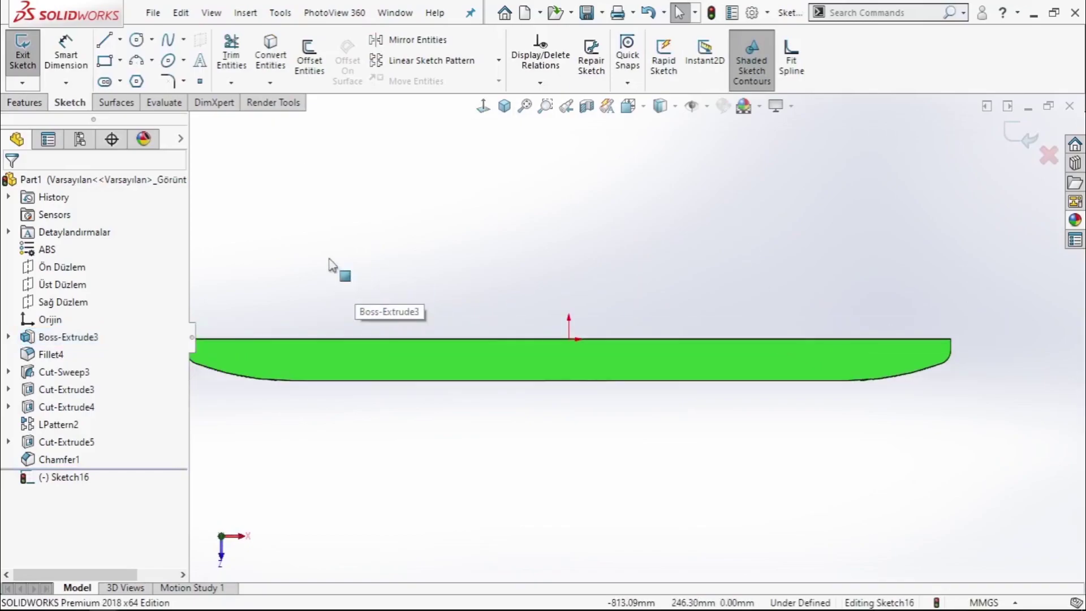
pyautogui.click(294, 339)
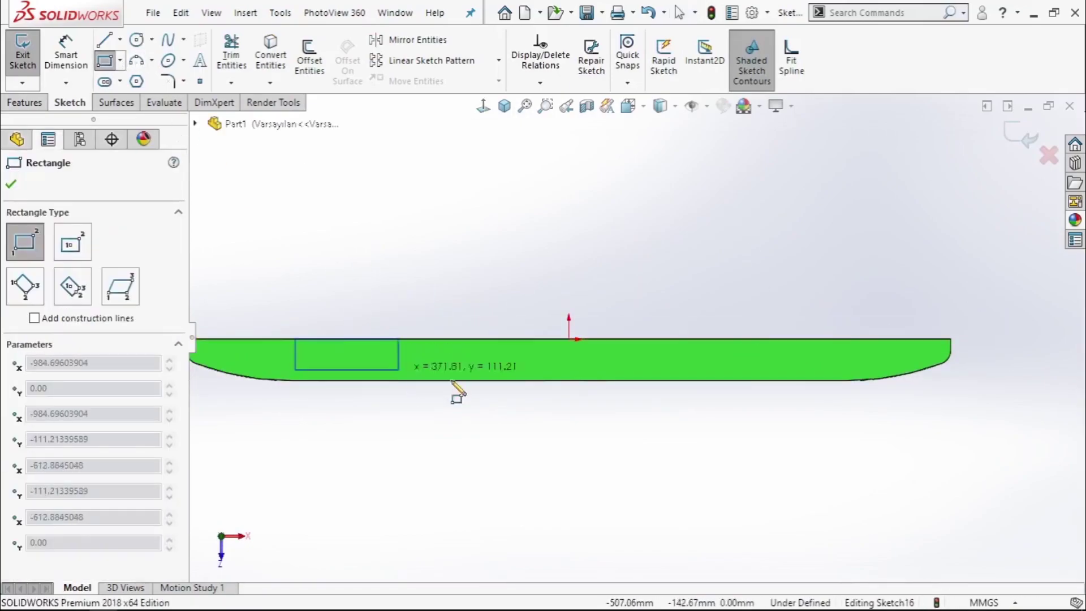
pyautogui.click(855, 369)
pyautogui.press('Escape')
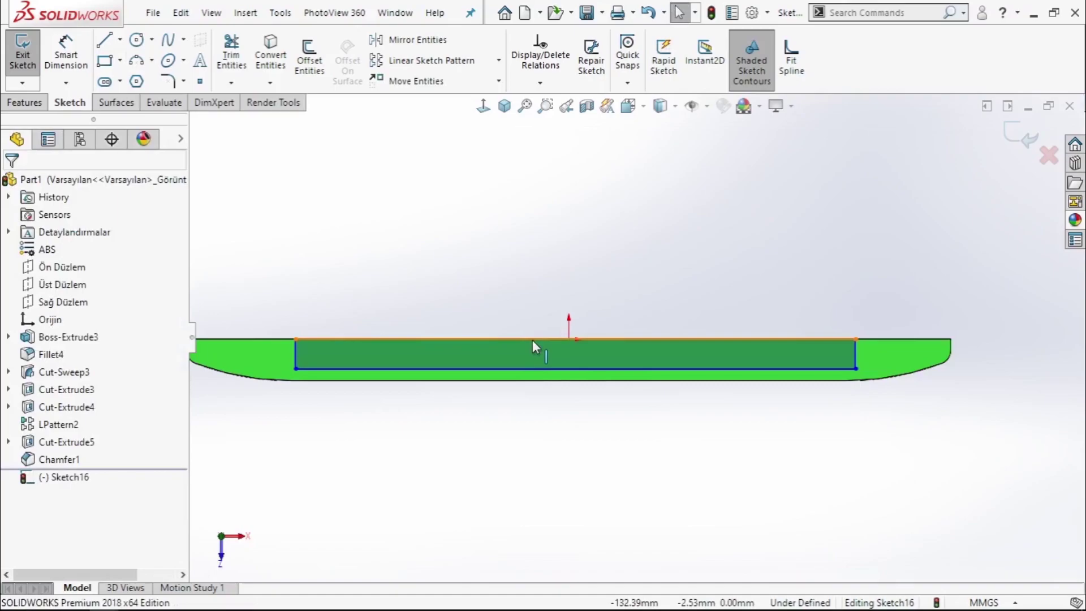
# Step: Make the rectangle's top edge coincident with the sketch origin
pyautogui.click(570, 339)
pyautogui.scroll(-5, 573, 342)
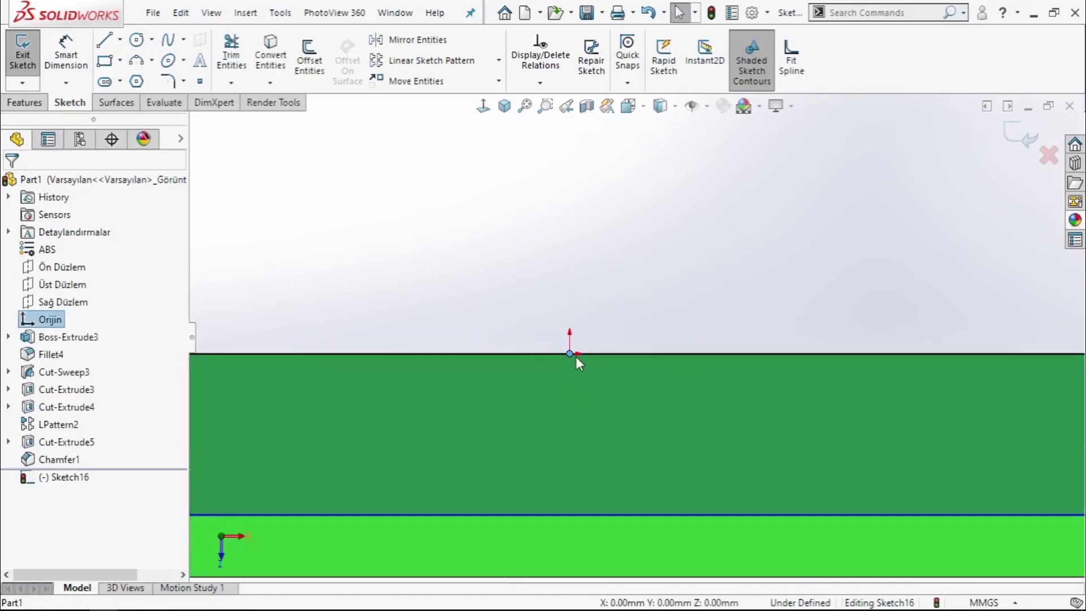
pyautogui.click(613, 352)
pyautogui.click(708, 281)
pyautogui.click(650, 225)
pyautogui.scroll(3, 659, 341)
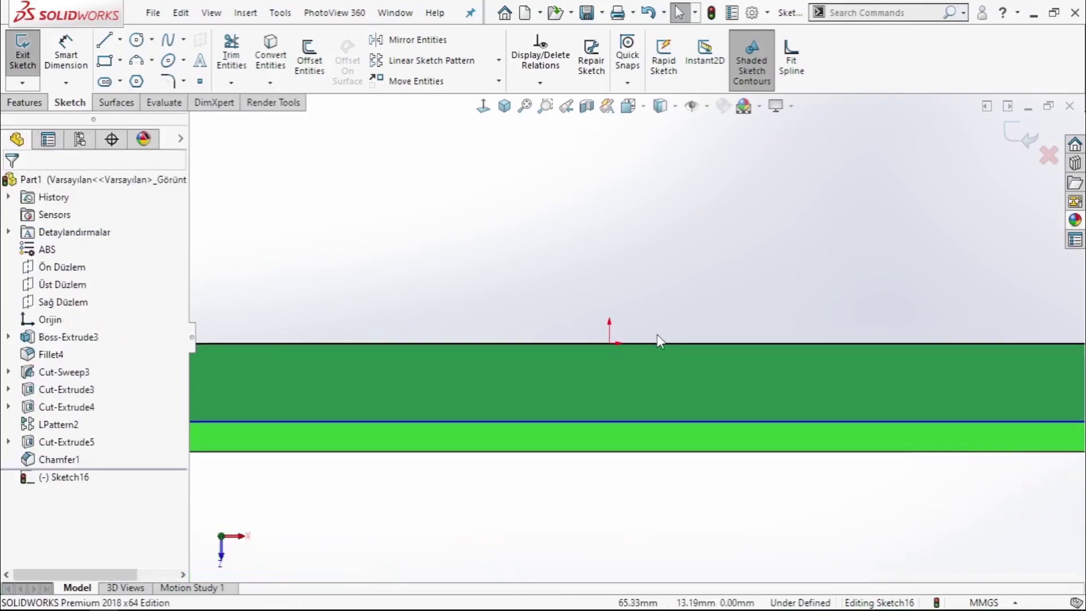
pyautogui.scroll(3, 659, 341)
pyautogui.scroll(-5, 362, 396)
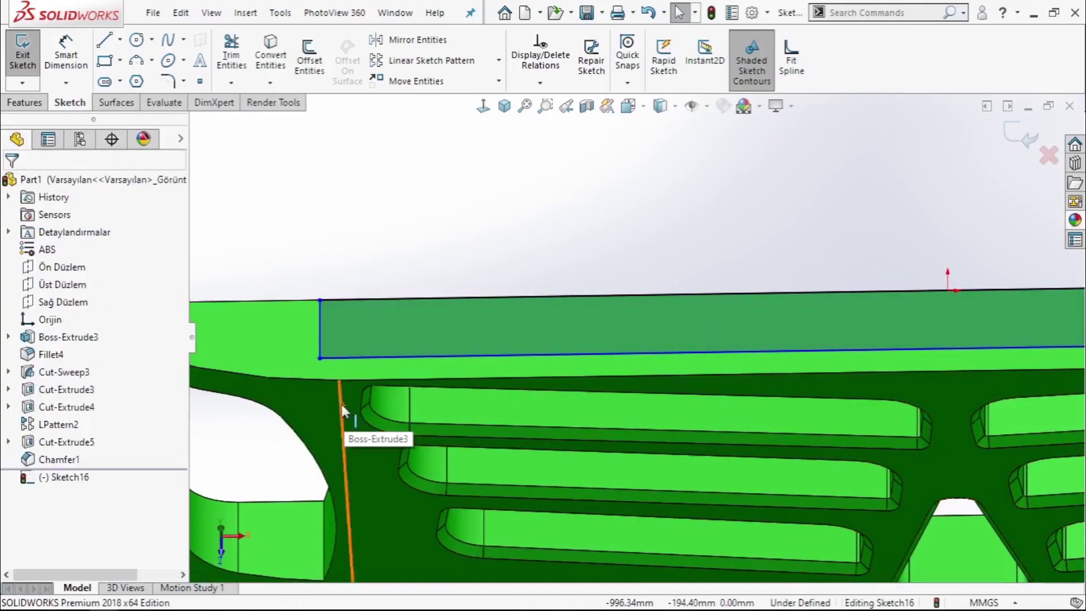
# Step: Align the rectangle's left corner vertically with the grille's side edge endpoint
pyautogui.click(342, 410)
pyautogui.keyDown('ctrl'); pyautogui.click(320, 349); pyautogui.keyUp('ctrl')
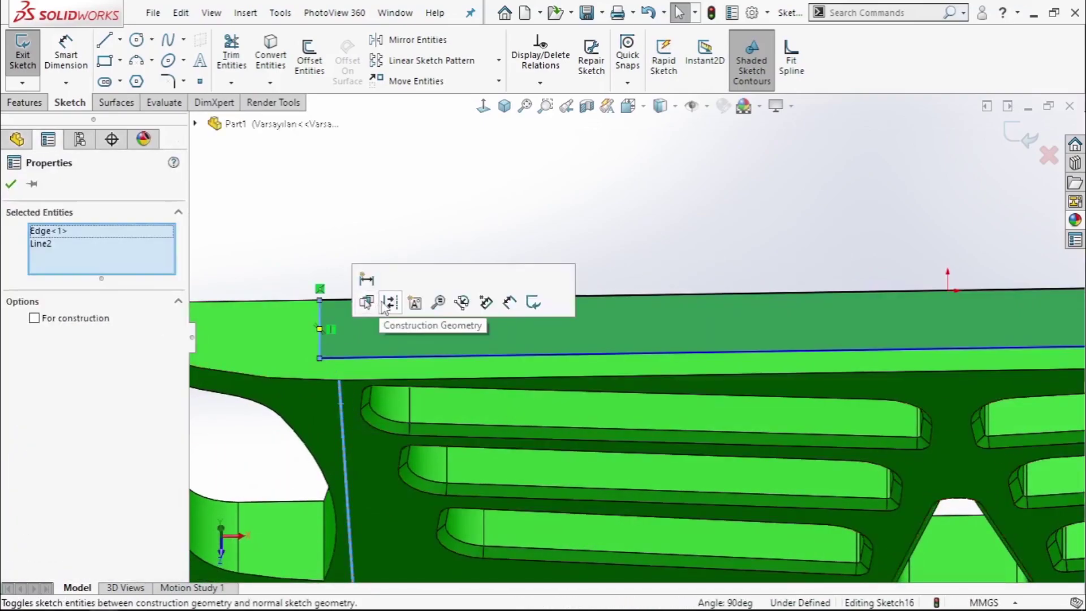
pyautogui.click(389, 302)
pyautogui.click(337, 380)
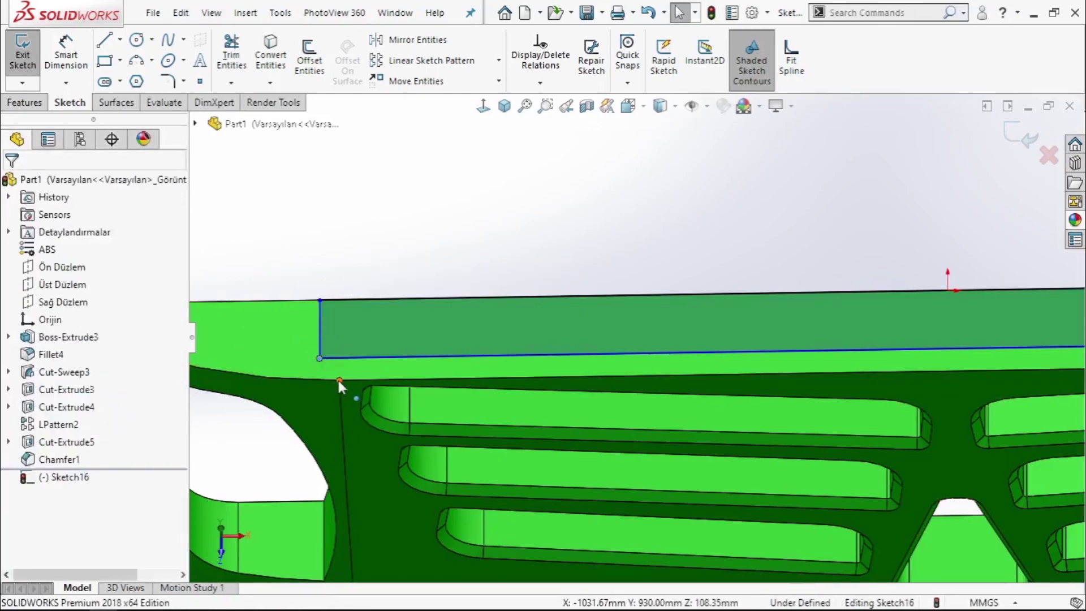
pyautogui.keyDown('ctrl'); pyautogui.click(338, 381); pyautogui.keyUp('ctrl')
pyautogui.click(405, 310)
pyautogui.click(405, 269)
pyautogui.scroll(3, 616, 345)
pyautogui.scroll(1, 796, 338)
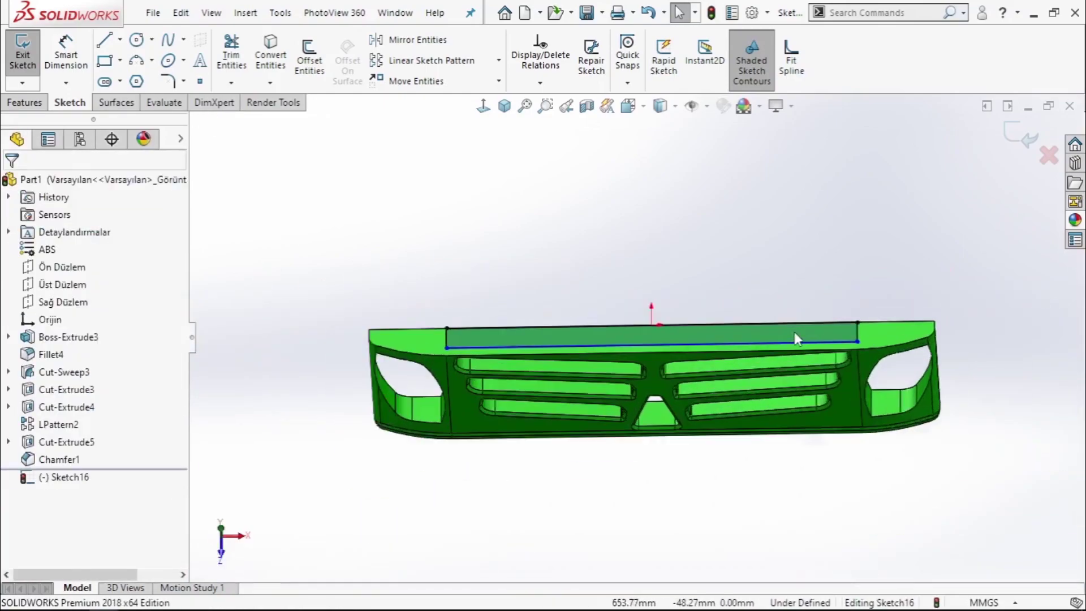
pyautogui.scroll(-3, 796, 338)
# Step: Dimension the rectangle's depth to 120 mm, fully defining the sketch
pyautogui.click(481, 106)
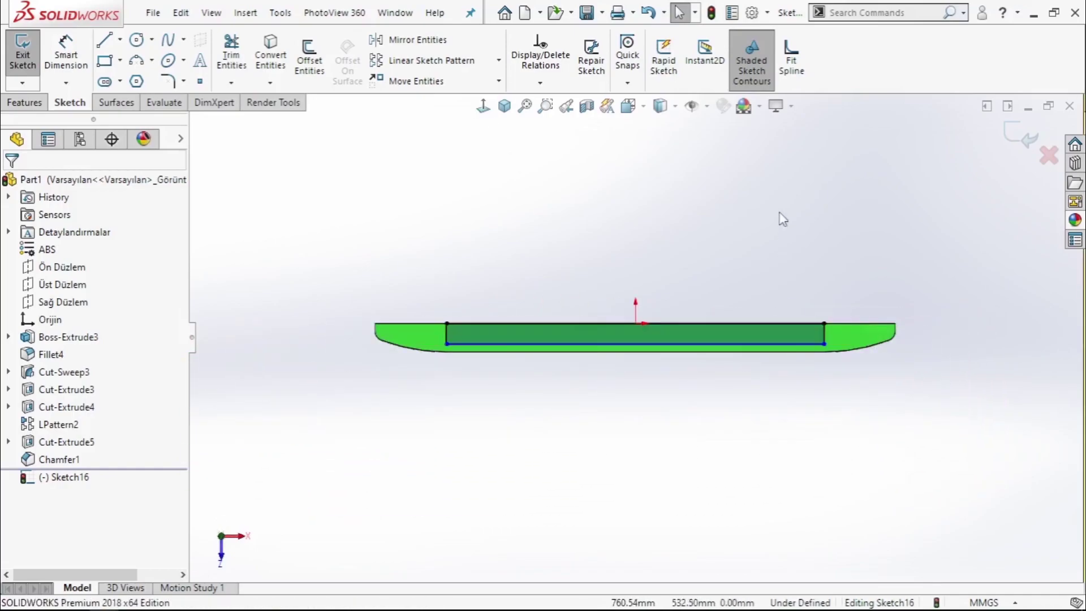
pyautogui.press('d')
pyautogui.click(789, 528)
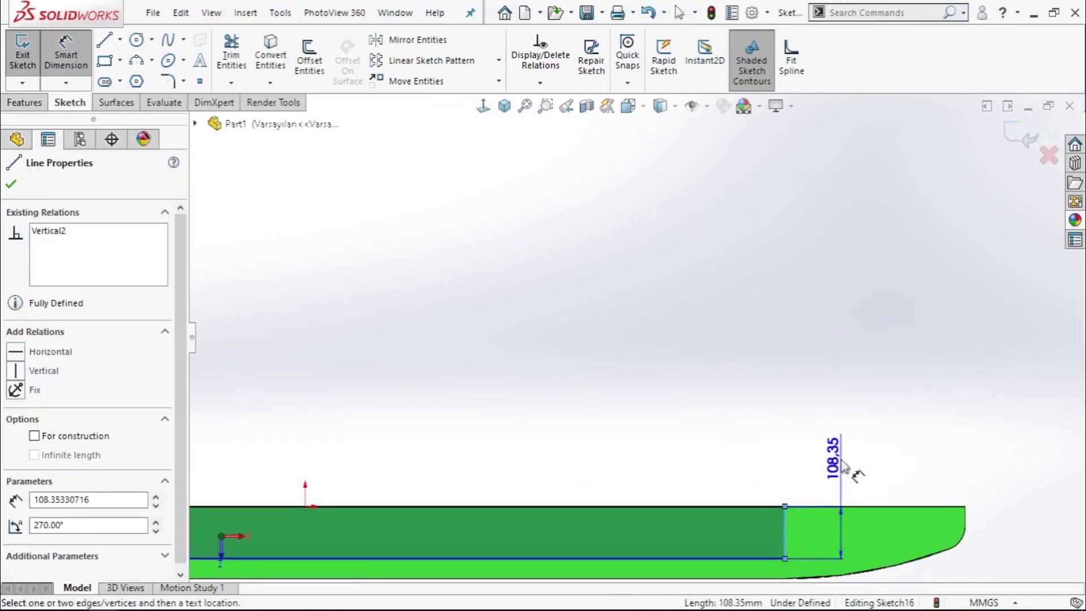
pyautogui.click(843, 466)
pyautogui.write('120')
pyautogui.press('Return')
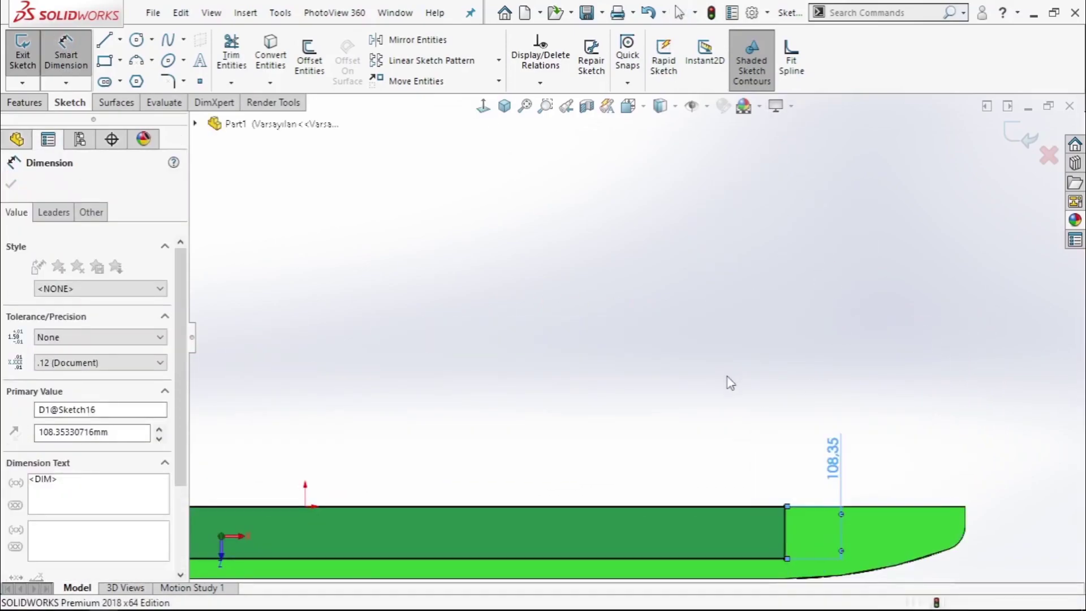
pyautogui.rightClick(650, 327)
pyautogui.click(681, 375)
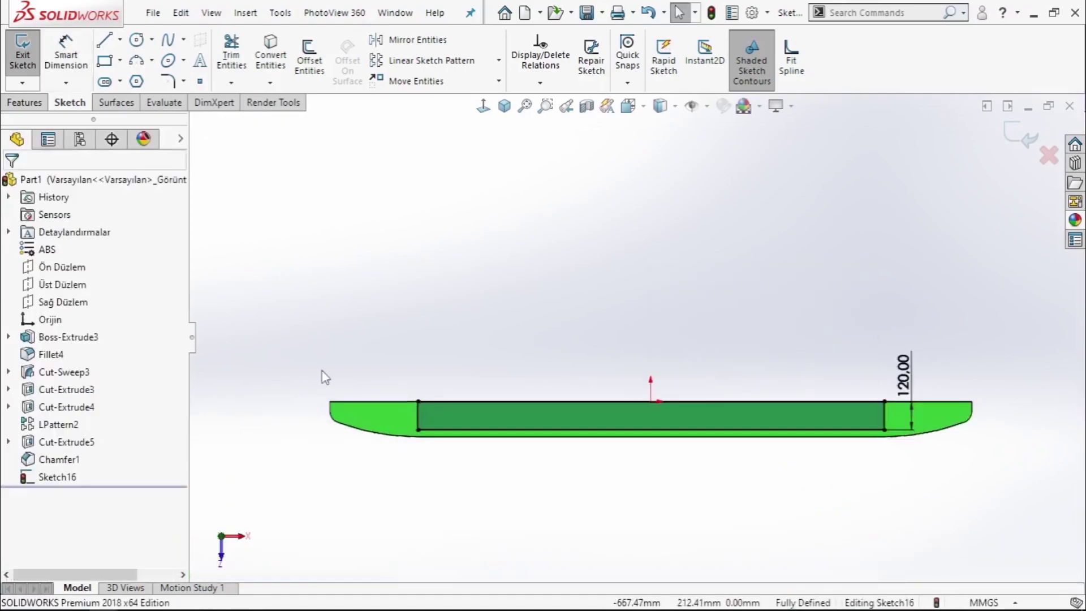
pyautogui.click(168, 82)
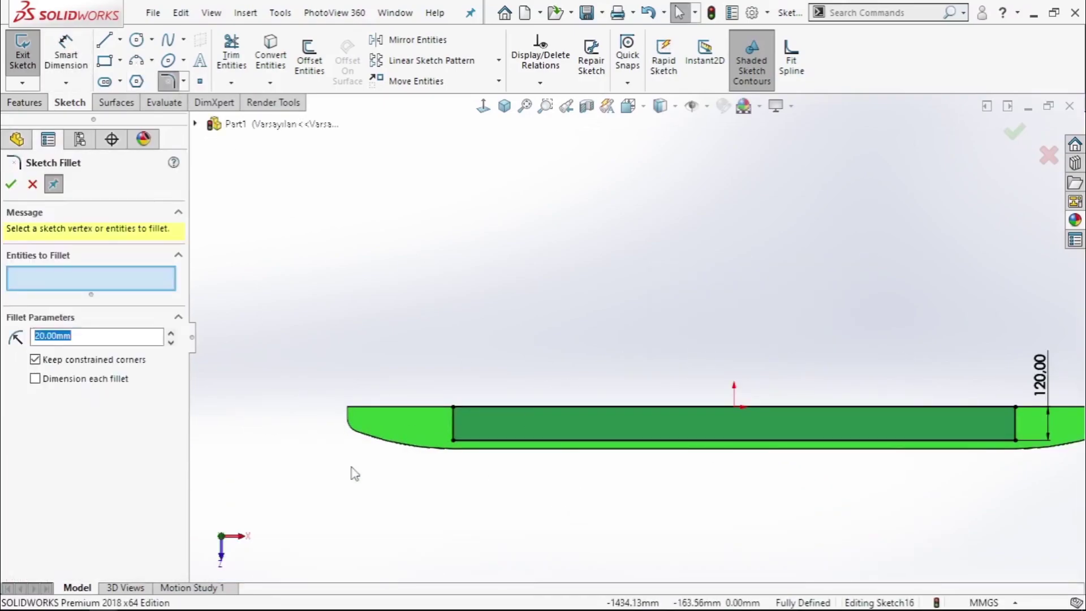
# Step: Round the rectangle's bottom-left and bottom-right corners with 20 mm sketch fillets
pyautogui.click(455, 445)
pyautogui.click(1016, 441)
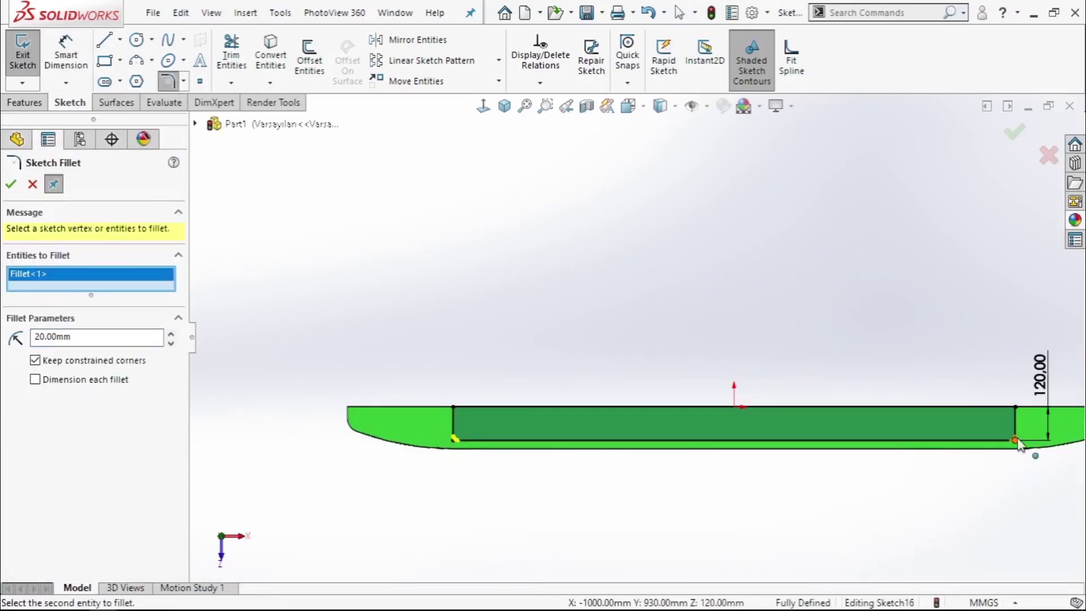
pyautogui.click(11, 184)
pyautogui.scroll(3, 639, 335)
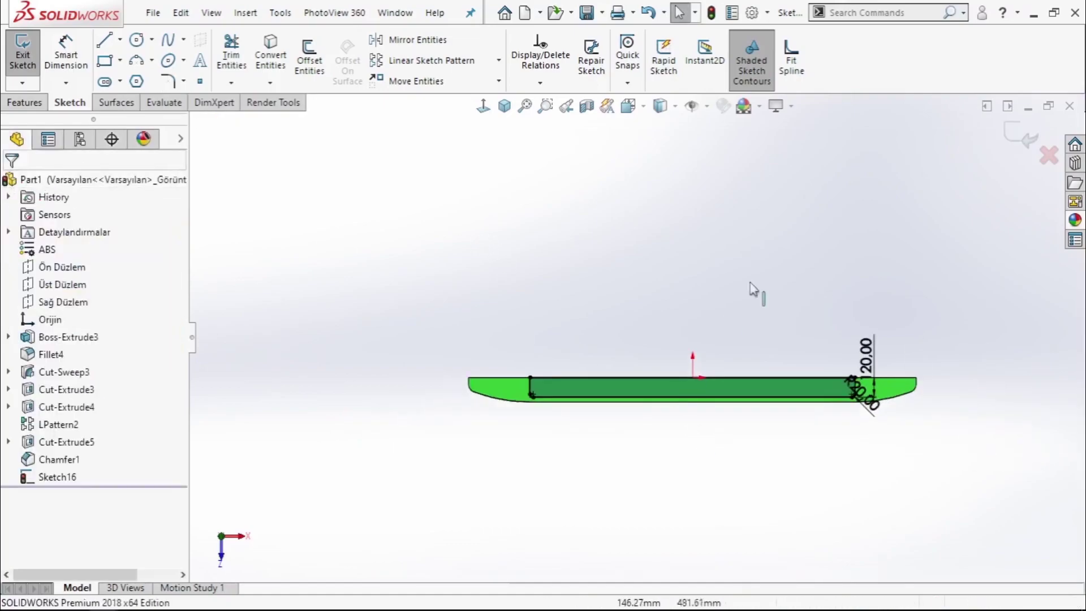
# Step: Extruded-cut the sketch into the bumper Up To Vertex on its lower edge
pyautogui.click(23, 103)
pyautogui.click(238, 61)
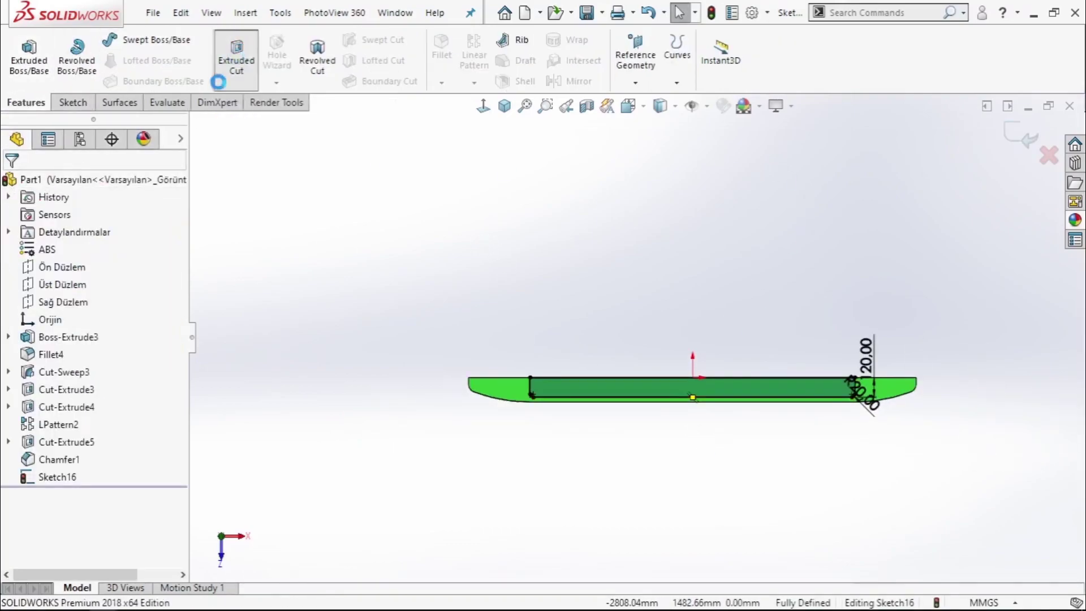
pyautogui.click(76, 280)
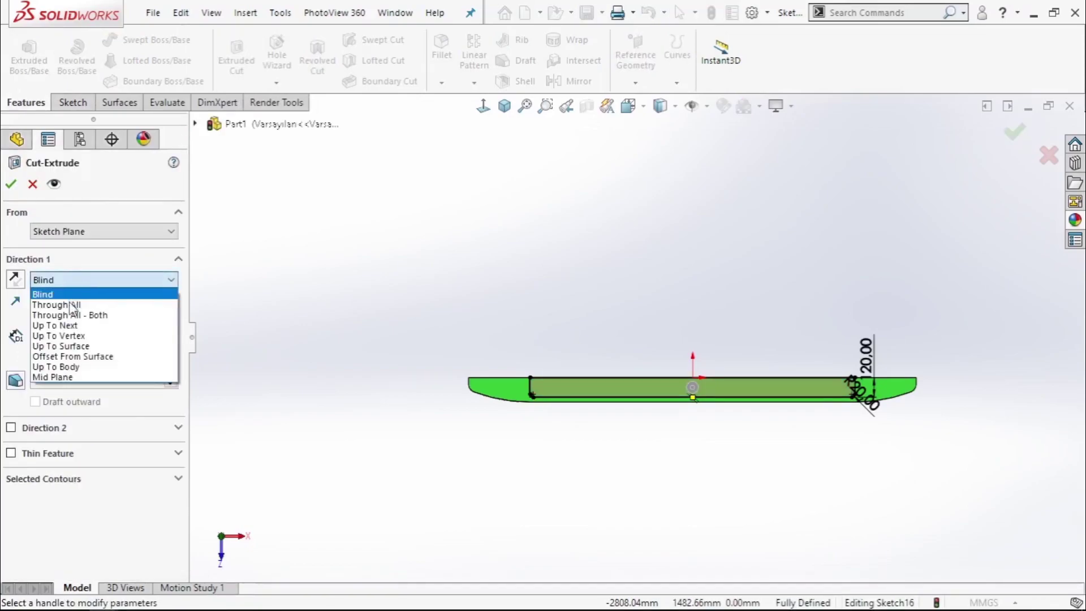
pyautogui.click(74, 337)
pyautogui.scroll(-5, 550, 424)
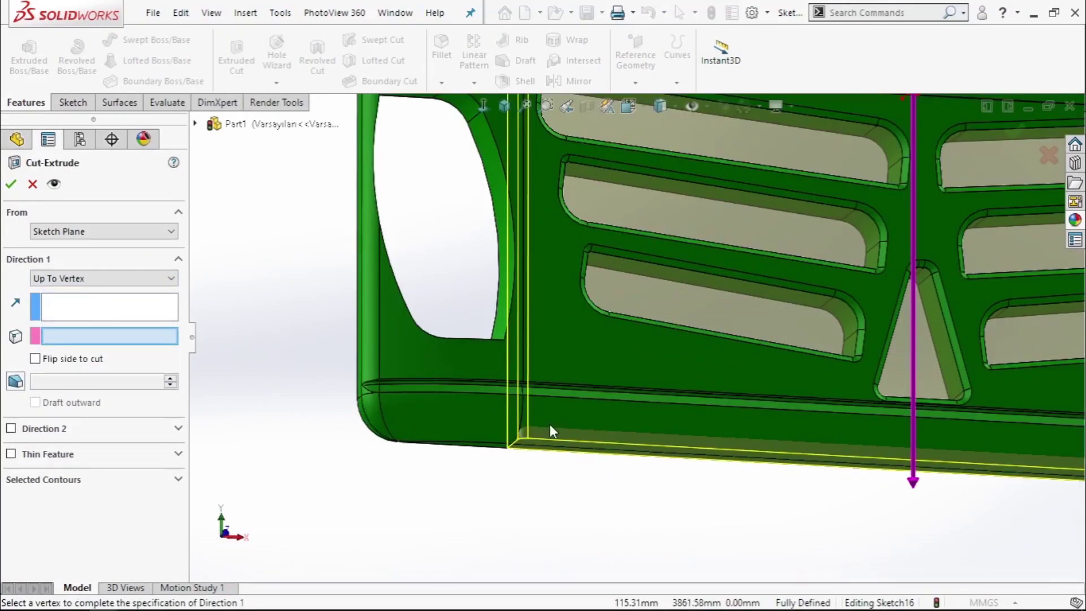
pyautogui.scroll(-3, 512, 298)
pyautogui.click(487, 297)
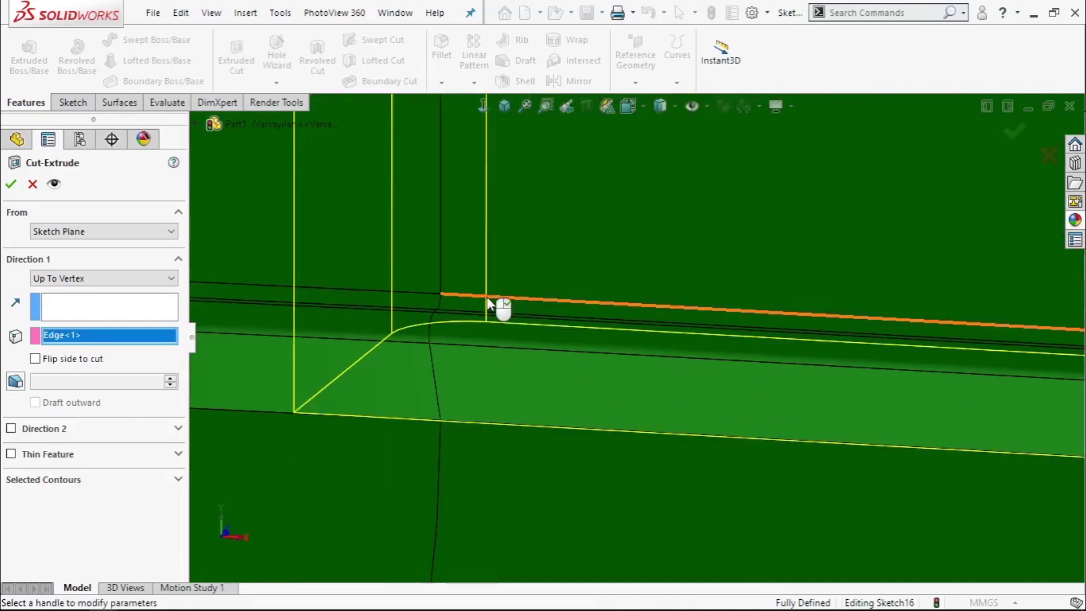
pyautogui.click(11, 183)
pyautogui.press('Return')
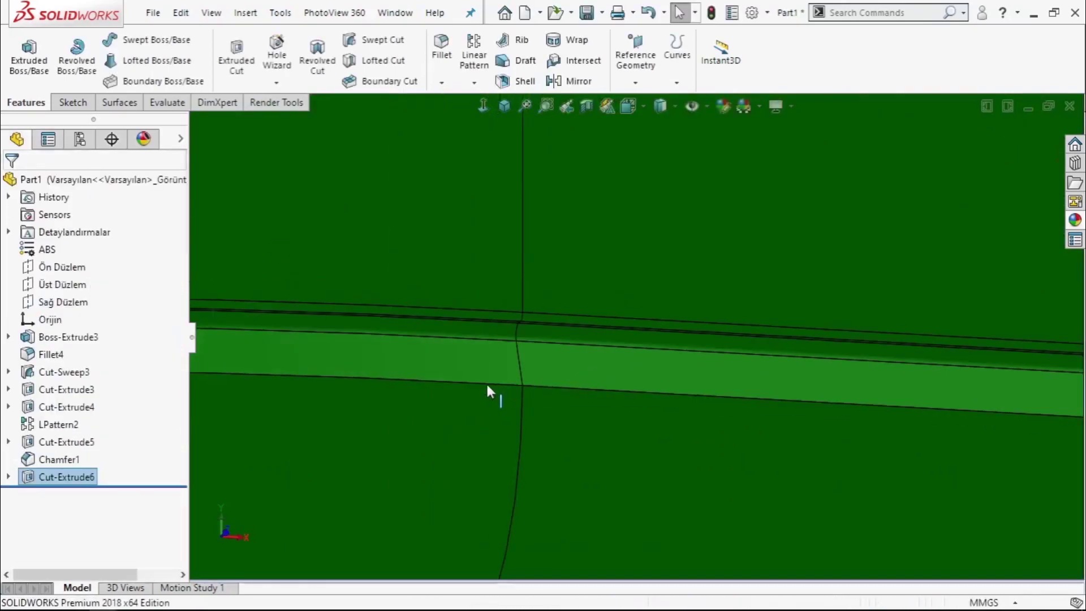
# Step: Start a shell and mark the front face and left inner strip faces for removal
pyautogui.moveTo(486, 381); pyautogui.dragTo(611, 359, button='middle')
pyautogui.scroll(5, 338, 385)
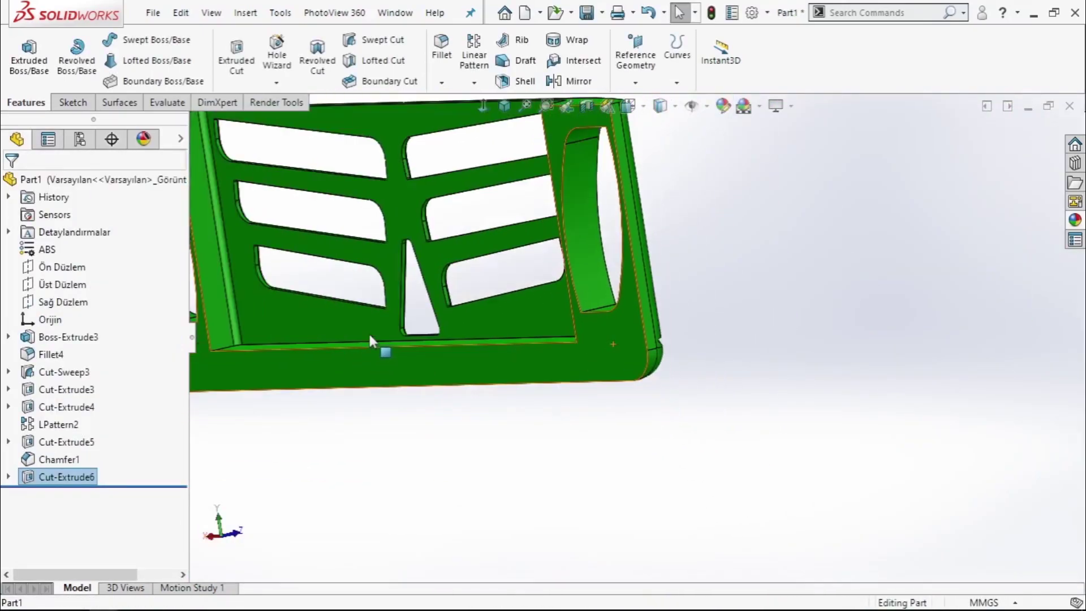
pyautogui.moveTo(468, 162)
pyautogui.mouseDown(button='middle')
pyautogui.moveTo(490, 172)
pyautogui.moveTo(463, 142)
pyautogui.mouseUp(button='middle')
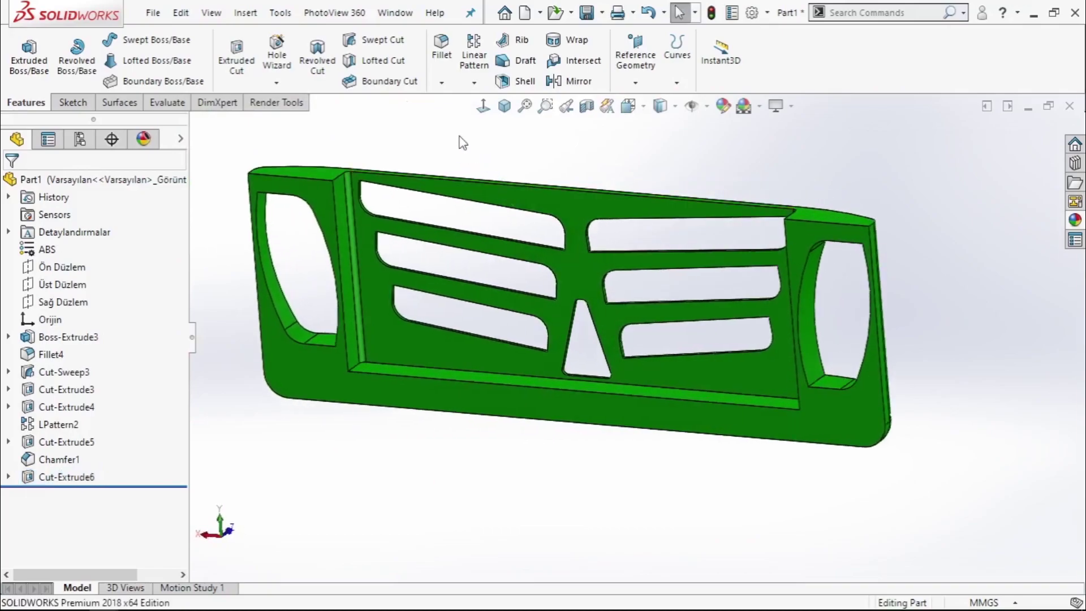
pyautogui.click(525, 81)
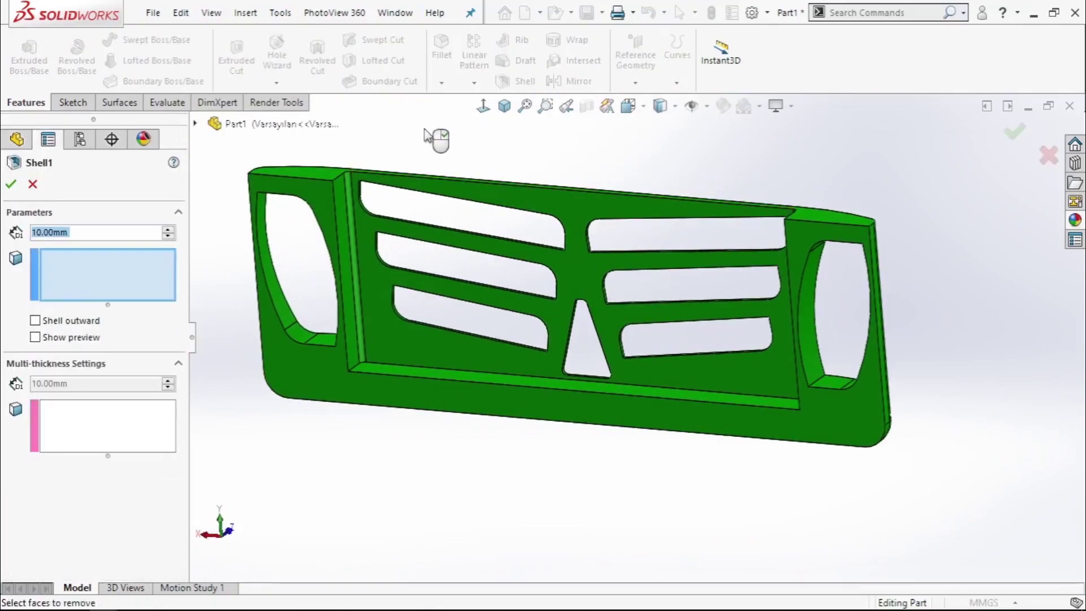
pyautogui.click(335, 200)
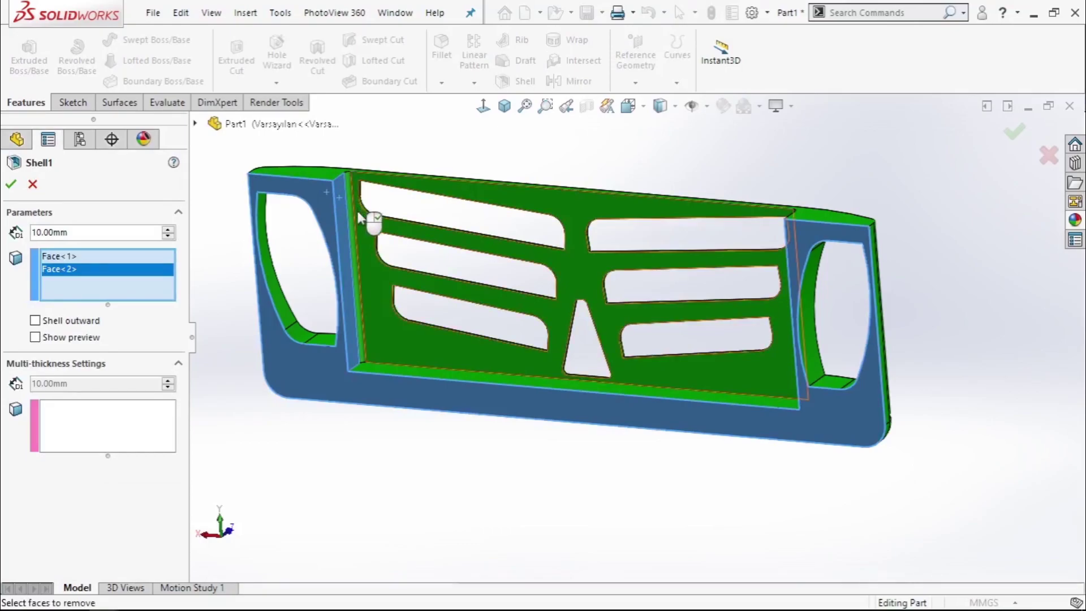
pyautogui.click(366, 233)
pyautogui.click(396, 367)
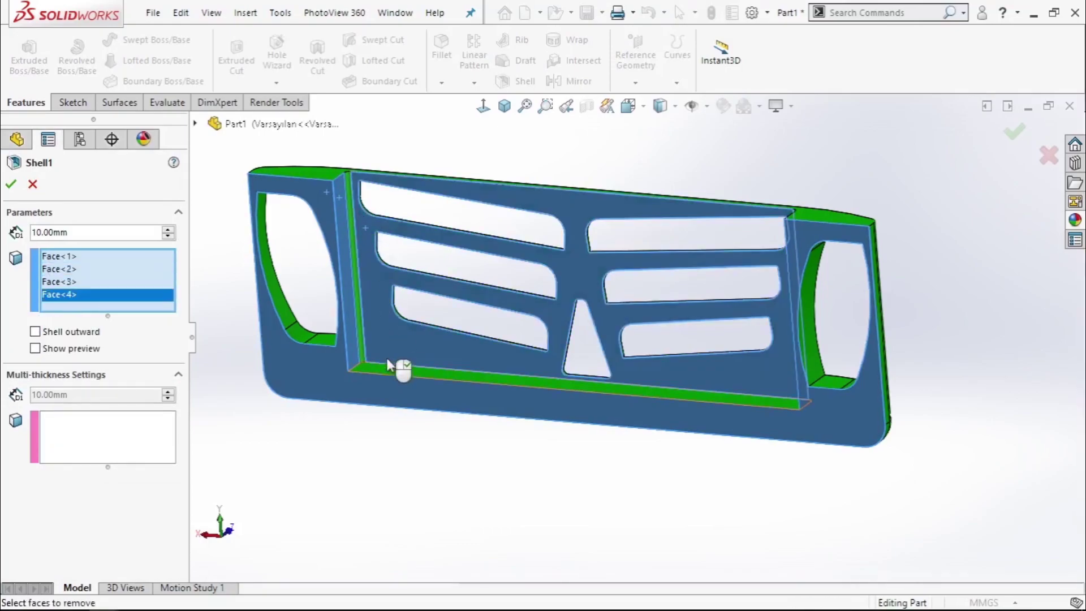
pyautogui.click(360, 337)
# Step: Add the right inner strip faces to the shell's removed faces
pyautogui.moveTo(795, 270)
pyautogui.mouseDown(button='middle')
pyautogui.moveTo(899, 225)
pyautogui.moveTo(707, 235)
pyautogui.mouseUp(button='middle')
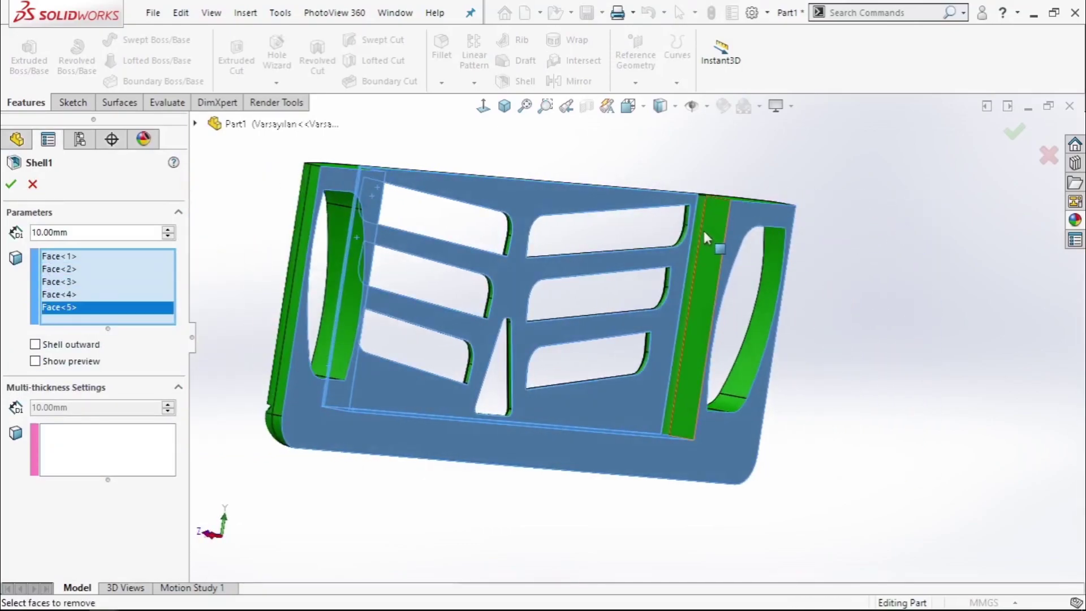
pyautogui.click(707, 236)
pyautogui.scroll(-4, 713, 235)
pyautogui.click(670, 208)
pyautogui.scroll(4, 563, 359)
pyautogui.moveTo(563, 359)
pyautogui.mouseDown(button='middle')
pyautogui.moveTo(485, 352)
pyautogui.moveTo(412, 381)
pyautogui.mouseUp(button='middle')
pyautogui.scroll(2, 413, 381)
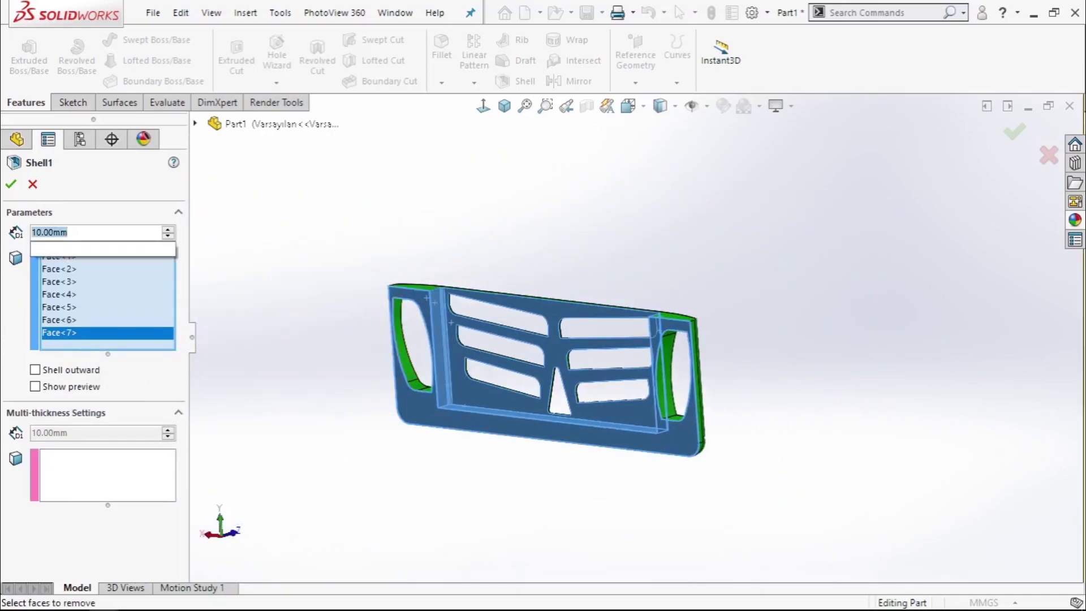
# Step: Set the shell thickness to 5 mm, accept the curvature warning, and face the grille
pyautogui.write('5')
pyautogui.press('Return')
pyautogui.press('Return')
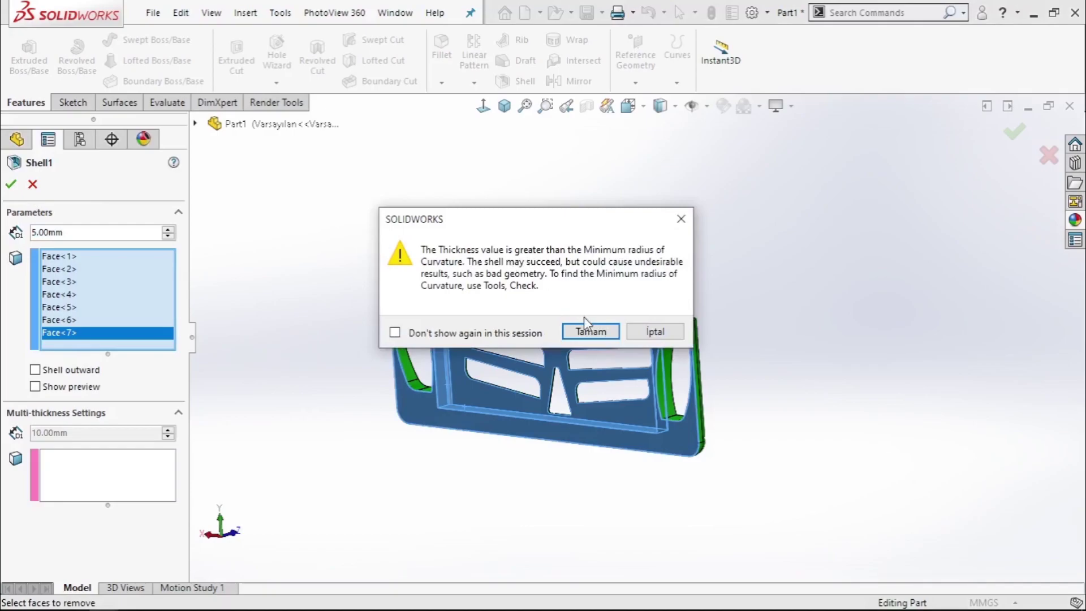
pyautogui.click(588, 330)
pyautogui.moveTo(444, 343)
pyautogui.mouseDown(button='middle')
pyautogui.moveTo(447, 308)
pyautogui.moveTo(578, 341)
pyautogui.moveTo(432, 337)
pyautogui.moveTo(280, 369)
pyautogui.moveTo(695, 436)
pyautogui.moveTo(672, 441)
pyautogui.mouseUp(button='middle')
pyautogui.click(483, 106)
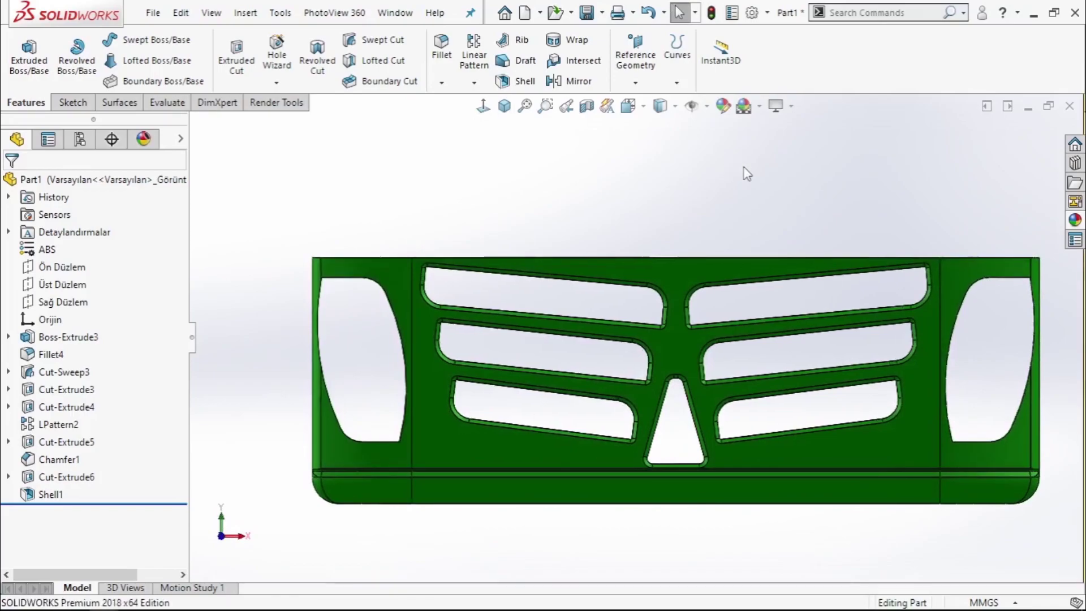
# Step: Start a new sketch on the grille's inner cut face, viewed from the front
pyautogui.click(483, 107)
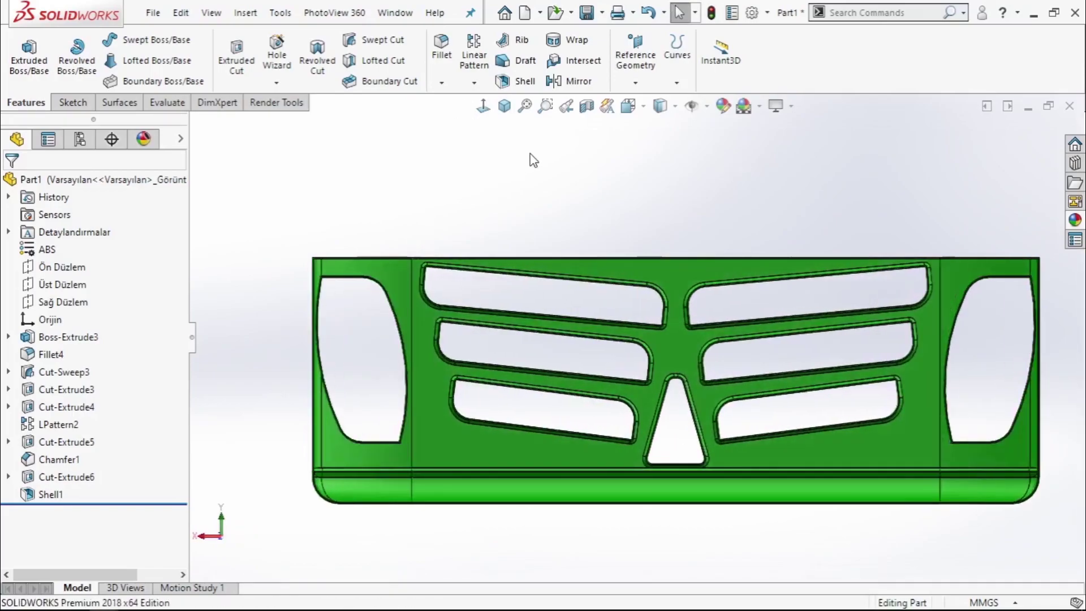
pyautogui.scroll(-5, 656, 283)
pyautogui.scroll(-4, 622, 300)
pyautogui.click(589, 288)
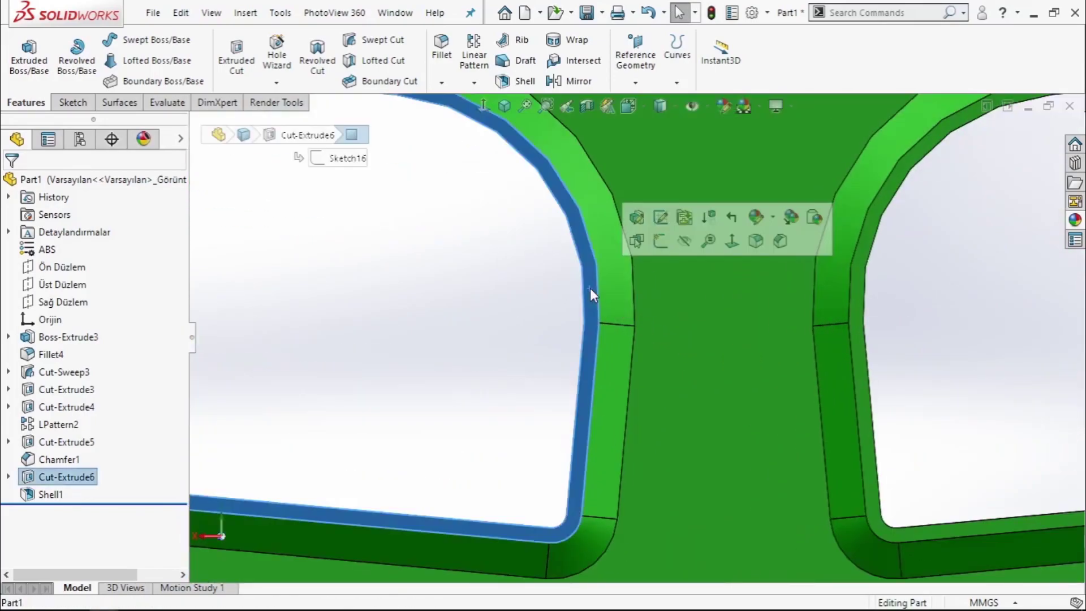
pyautogui.click(660, 243)
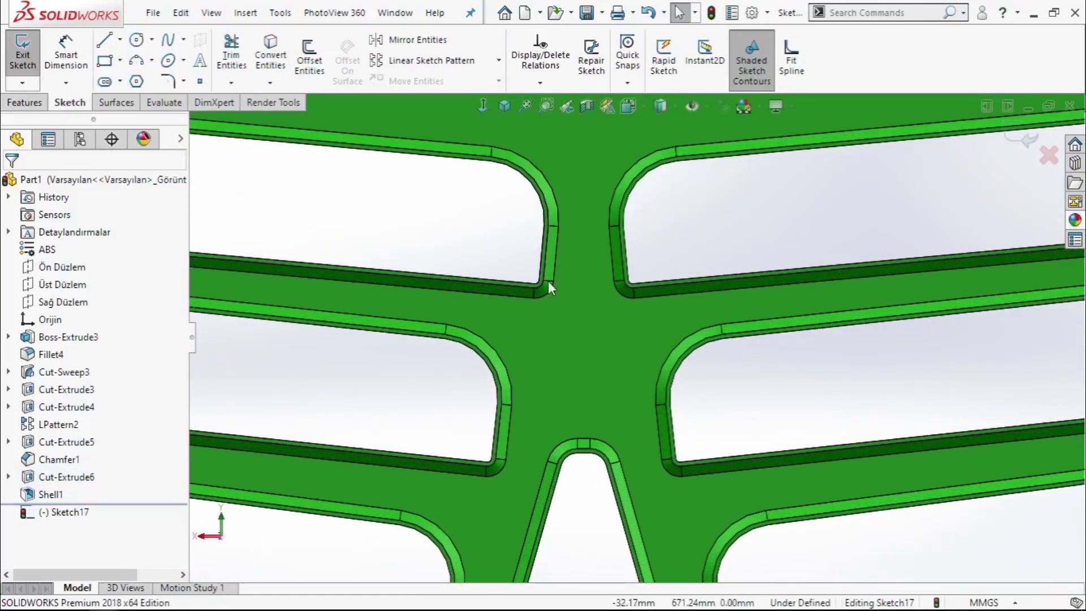
# Step: Offset the upper window and its neighbouring window outlines 5.30 mm inward
pyautogui.click(312, 51)
pyautogui.scroll(-3, 554, 193)
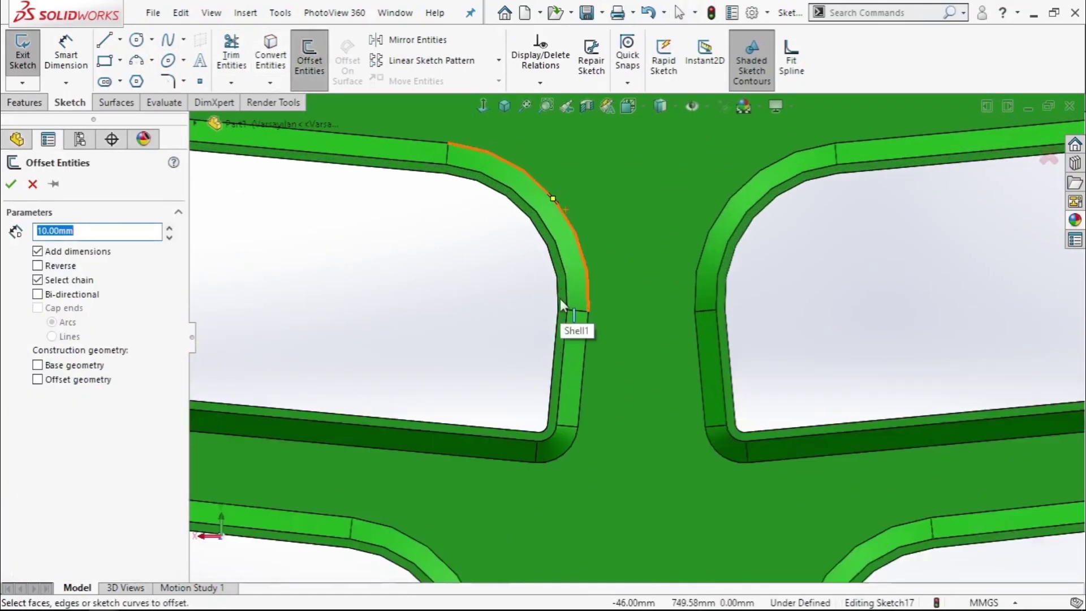
pyautogui.click(562, 300)
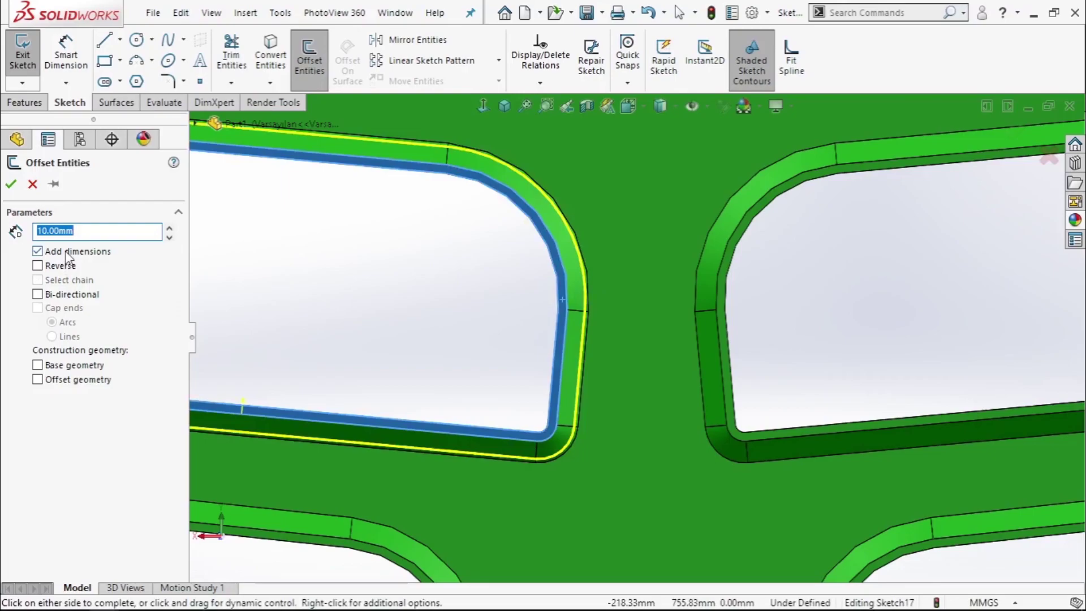
pyautogui.write('5,3')
pyautogui.write('5.3')
pyautogui.press('Return')
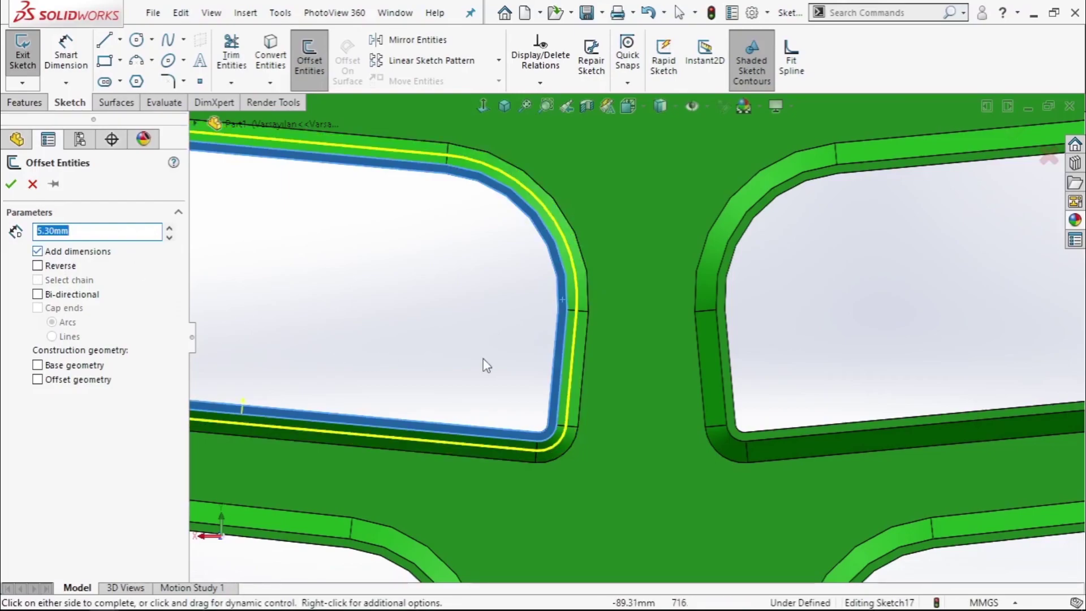
pyautogui.click(453, 329)
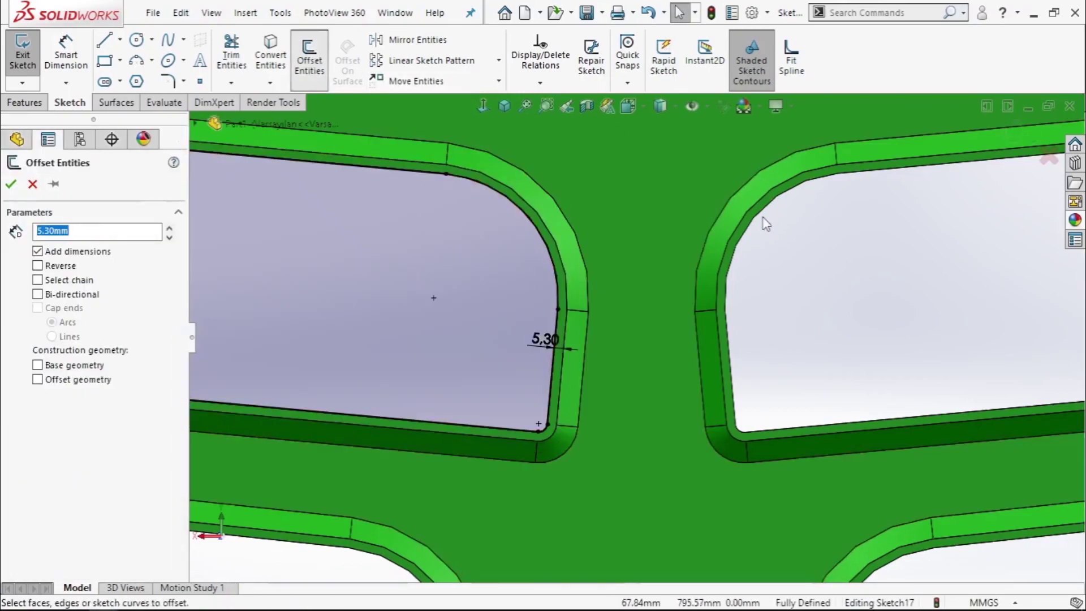
pyautogui.click(881, 280)
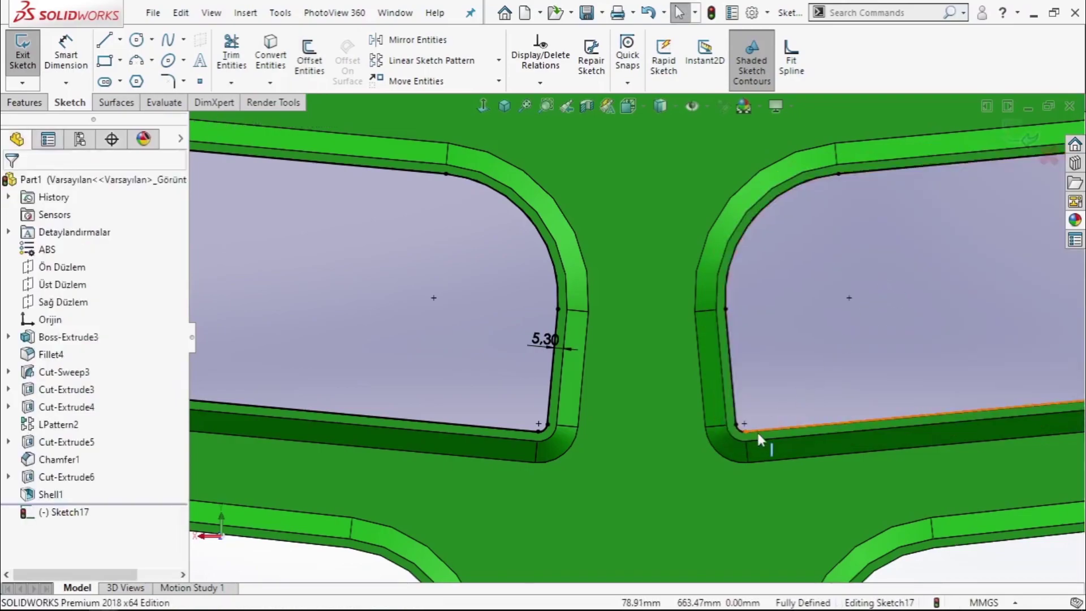
pyautogui.scroll(3, 757, 430)
pyautogui.scroll(-2, 650, 509)
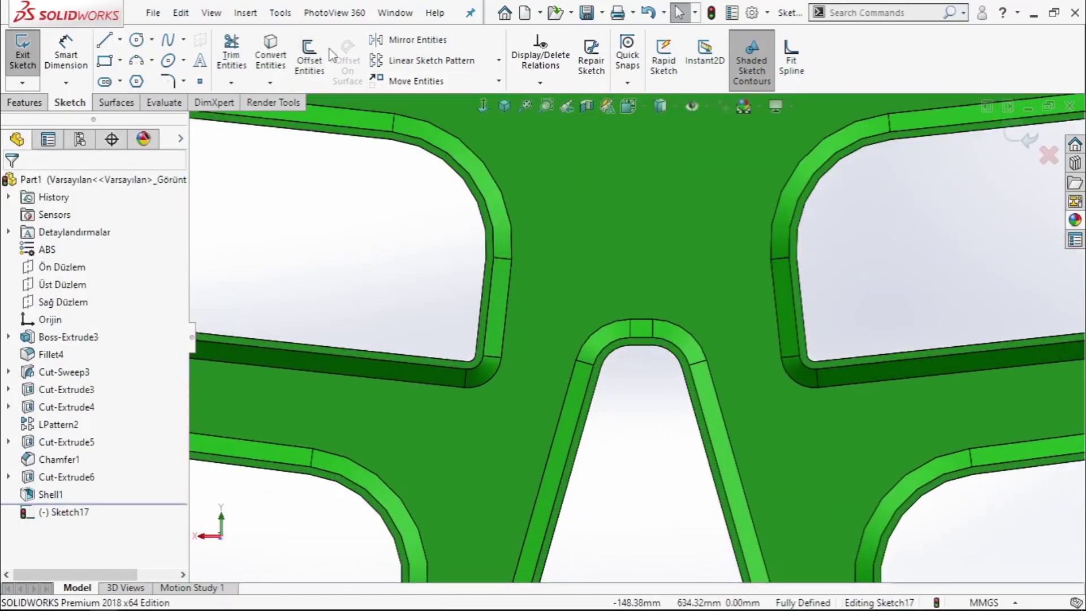
# Step: Offset the left, right and lower-left window outlines 5.30 mm inward
pyautogui.click(323, 57)
pyautogui.click(484, 208)
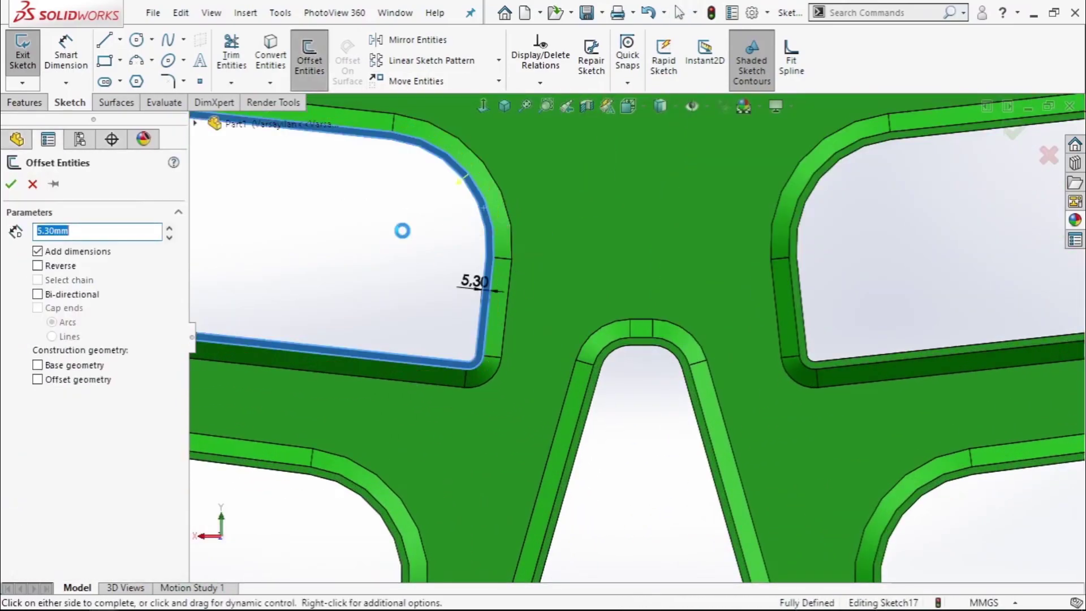
pyautogui.click(309, 59)
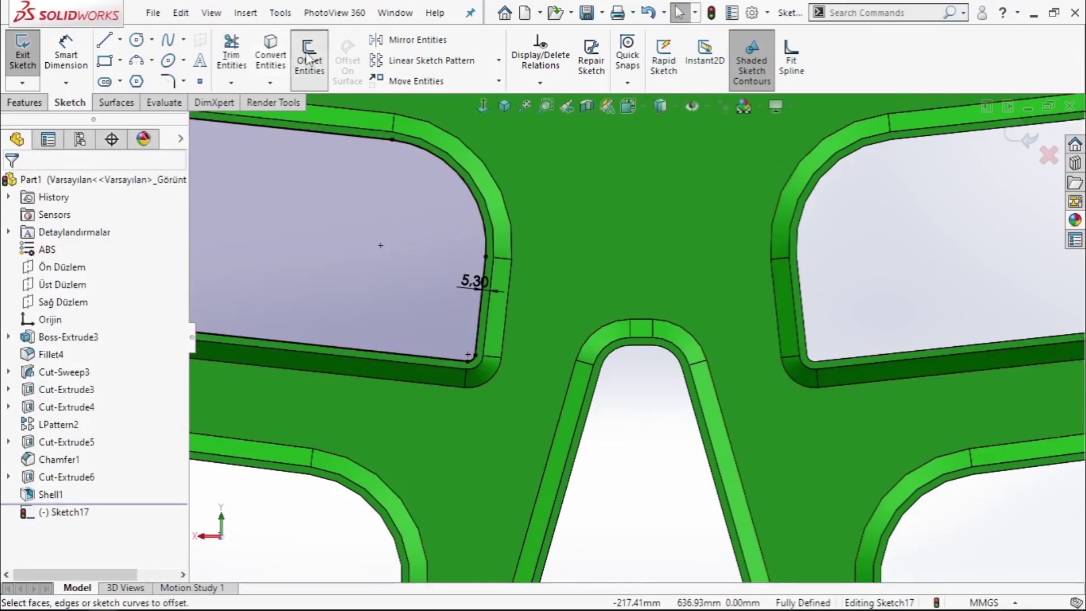
pyautogui.click(803, 205)
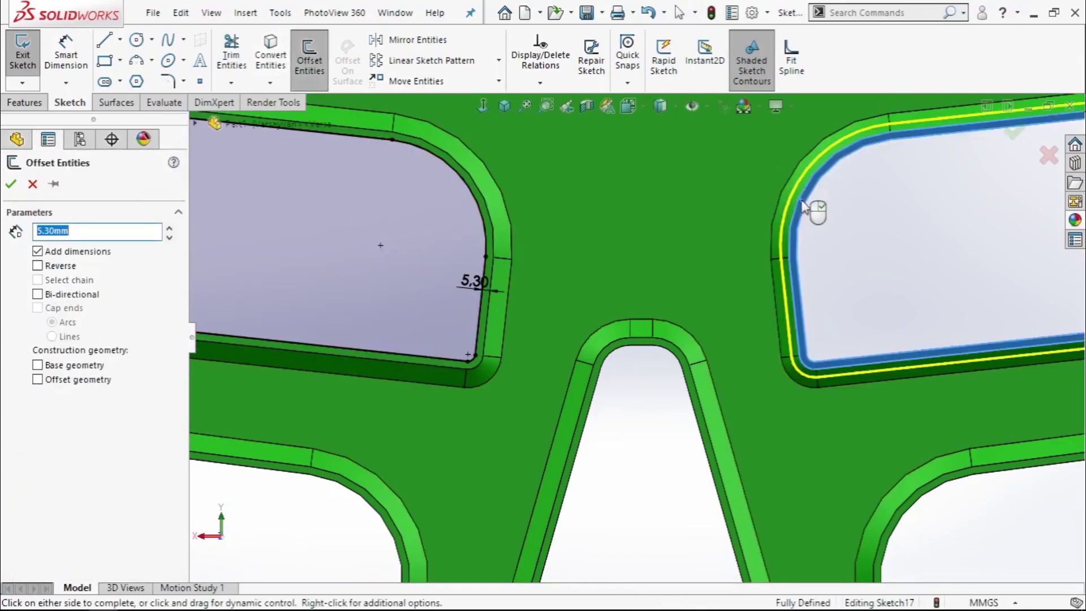
pyautogui.click(865, 230)
pyautogui.click(310, 60)
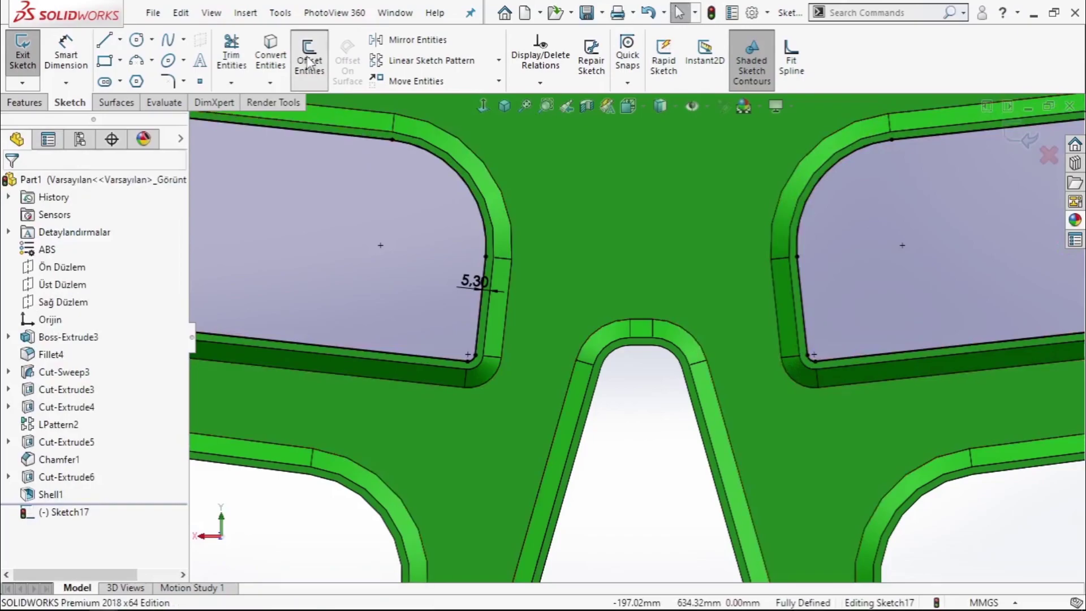
pyautogui.click(389, 526)
pyautogui.click(339, 552)
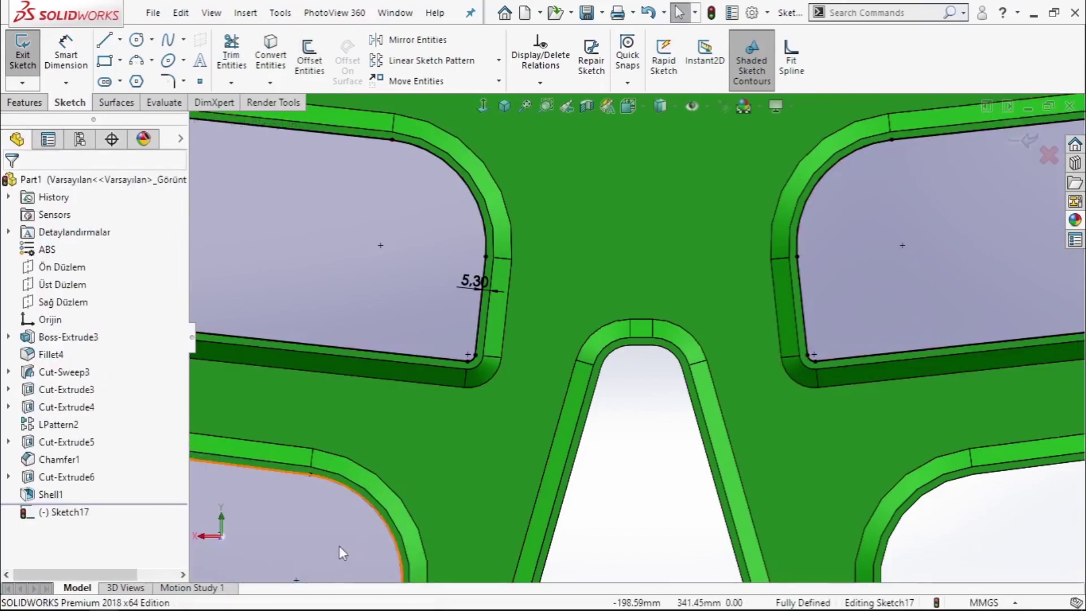
# Step: Offset the lower-right window and central triangular opening outlines 5.30 mm inward
pyautogui.click(299, 60)
pyautogui.click(928, 495)
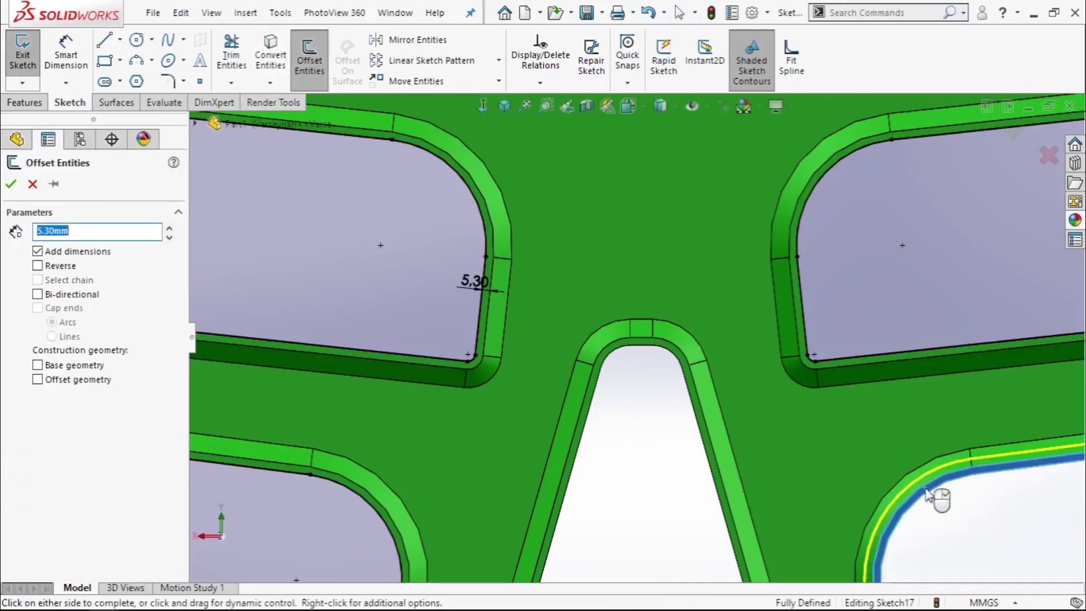
pyautogui.click(979, 551)
pyautogui.click(309, 60)
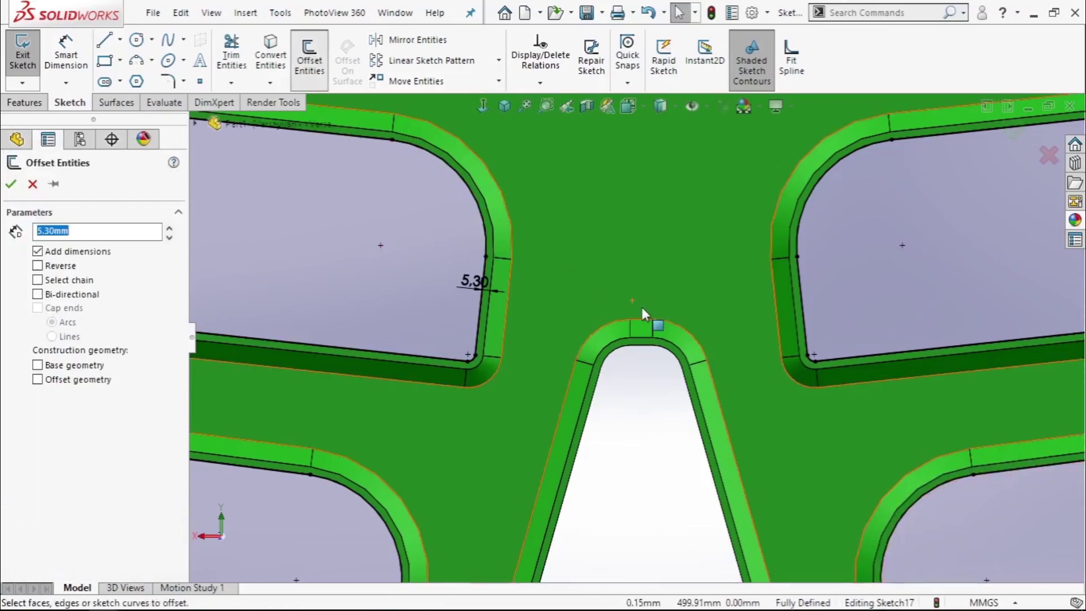
pyautogui.click(675, 354)
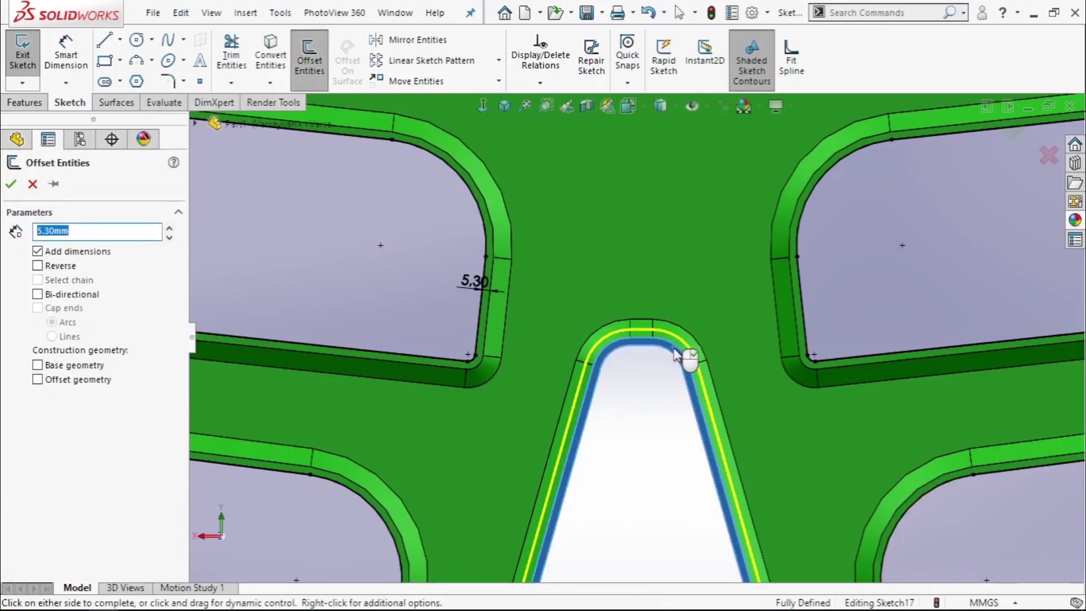
pyautogui.click(645, 506)
pyautogui.scroll(3, 654, 393)
pyautogui.scroll(2, 654, 393)
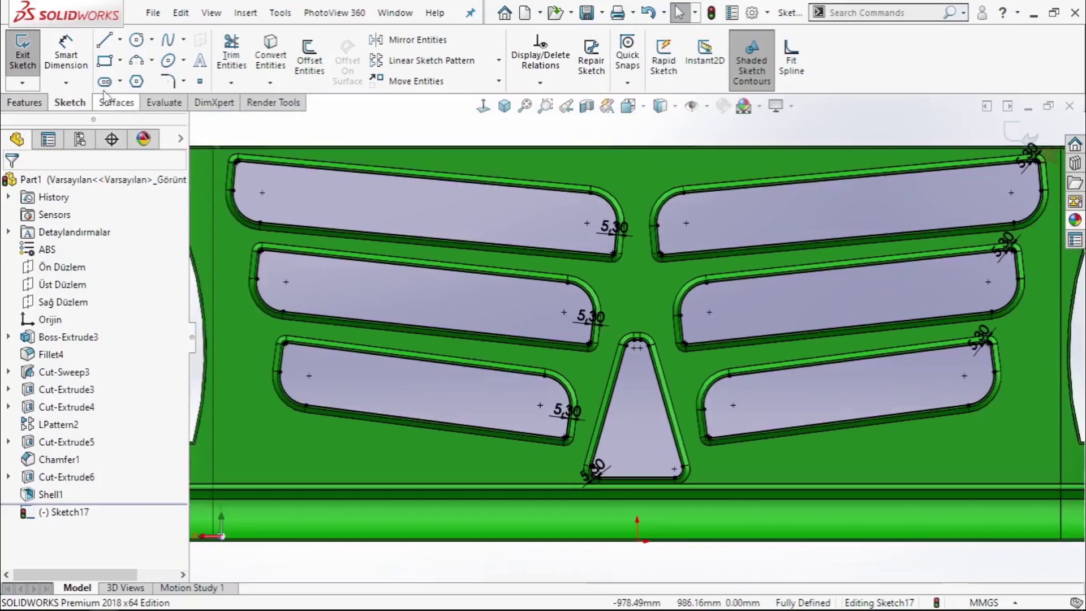
pyautogui.click(26, 103)
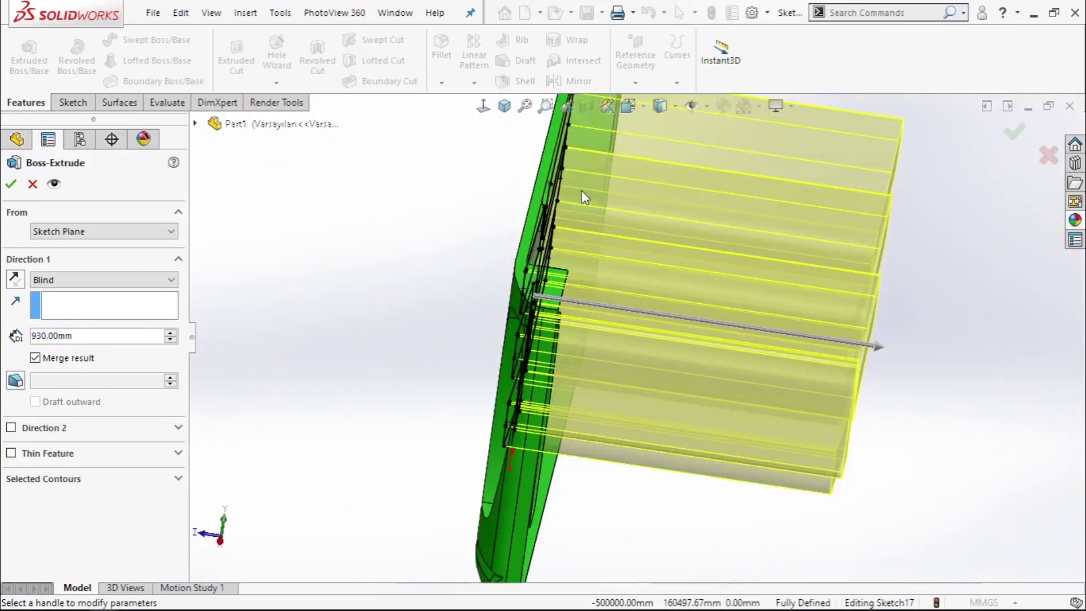
# Step: Set the boss-extrude to start from a picked vertex on the grille
pyautogui.click(52, 234)
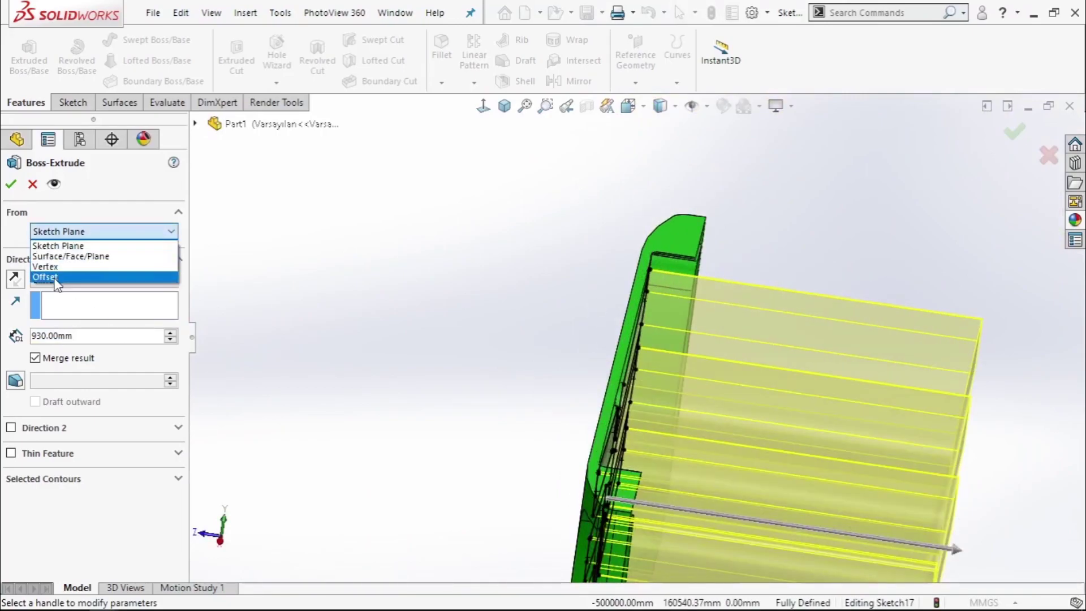
pyautogui.click(53, 269)
pyautogui.scroll(-2, 402, 337)
pyautogui.scroll(-3, 527, 379)
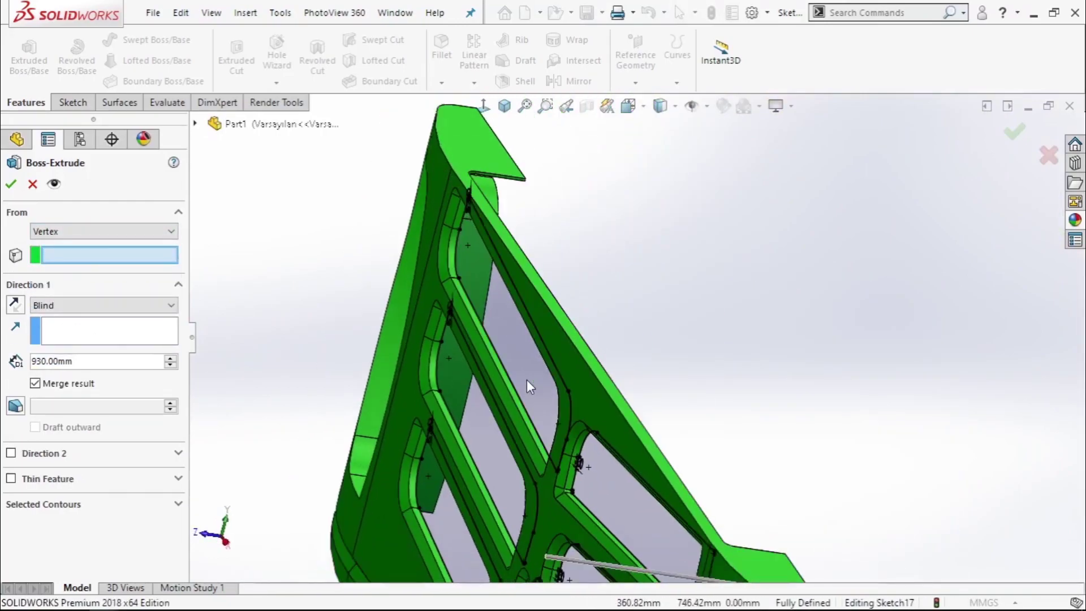
pyautogui.scroll(-4, 447, 252)
pyautogui.scroll(-3, 456, 215)
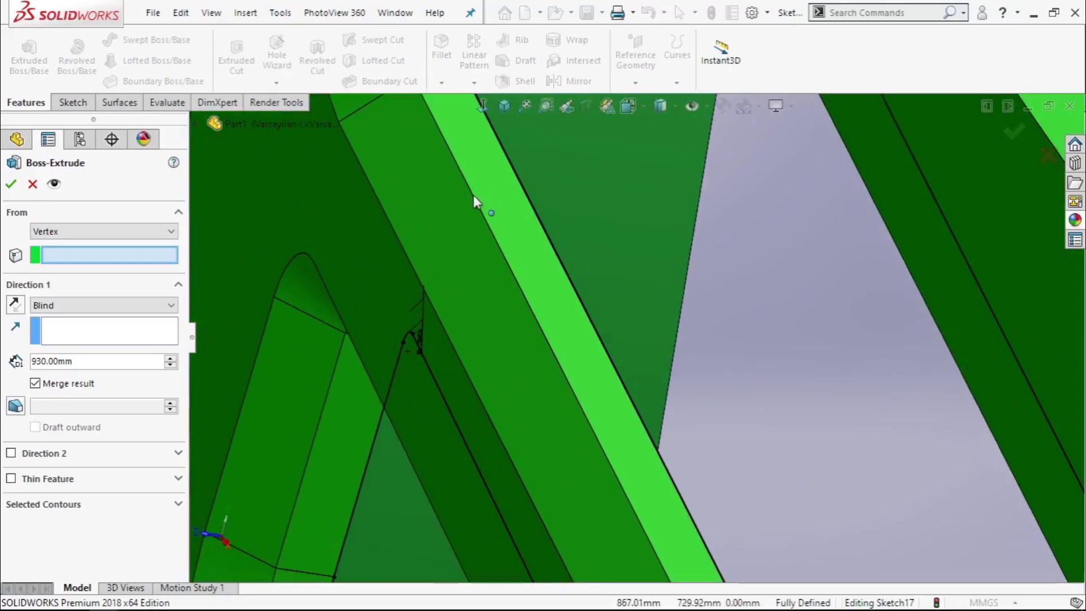
pyautogui.scroll(3, 474, 195)
pyautogui.scroll(-3, 605, 251)
pyautogui.click(597, 249)
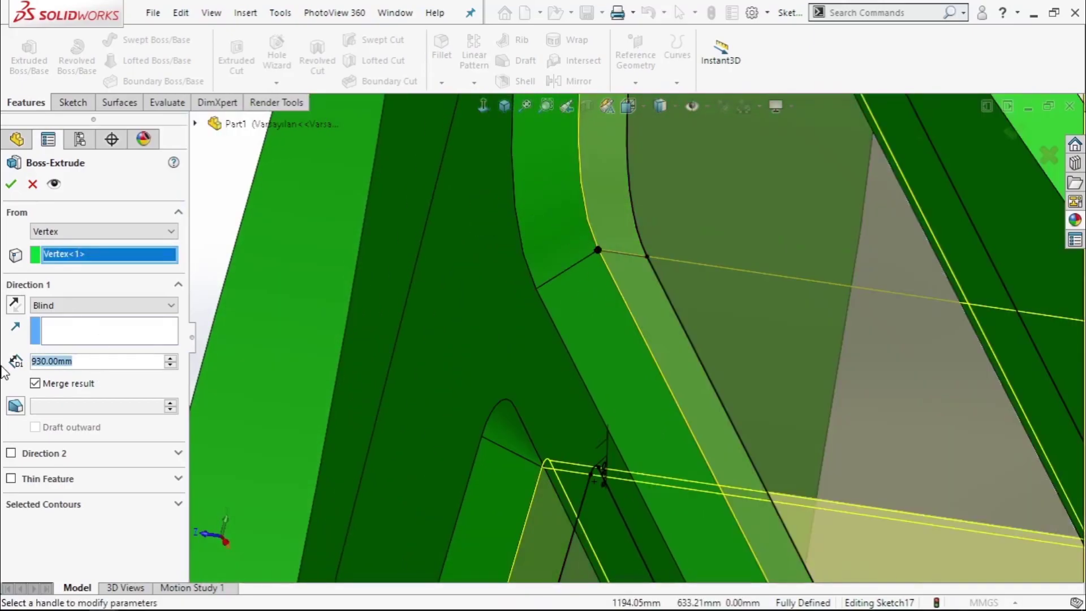
# Step: Give the extrusion a 0.5 mm blind depth and accept it as Boss-Extrude4
pyautogui.write('0.5')
pyautogui.press('Return')
pyautogui.scroll(5, 570, 293)
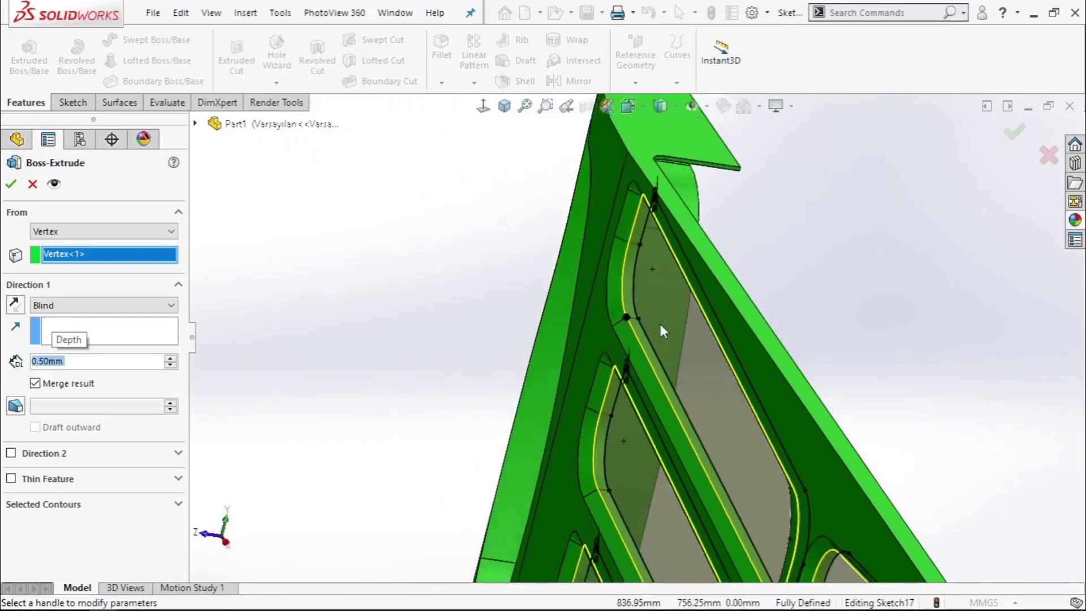
pyautogui.scroll(3, 660, 325)
pyautogui.scroll(2, 697, 434)
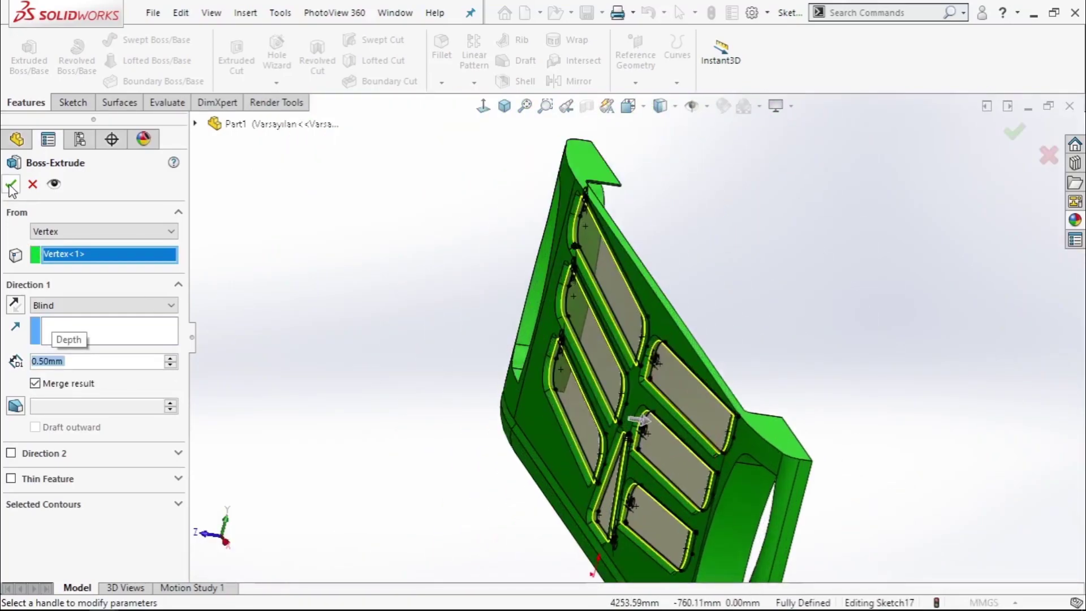
pyautogui.press('Return')
pyautogui.moveTo(749, 294)
pyautogui.mouseDown(button='middle')
pyautogui.moveTo(765, 247)
pyautogui.moveTo(875, 303)
pyautogui.moveTo(799, 438)
pyautogui.mouseUp(button='middle')
pyautogui.scroll(-2, 799, 439)
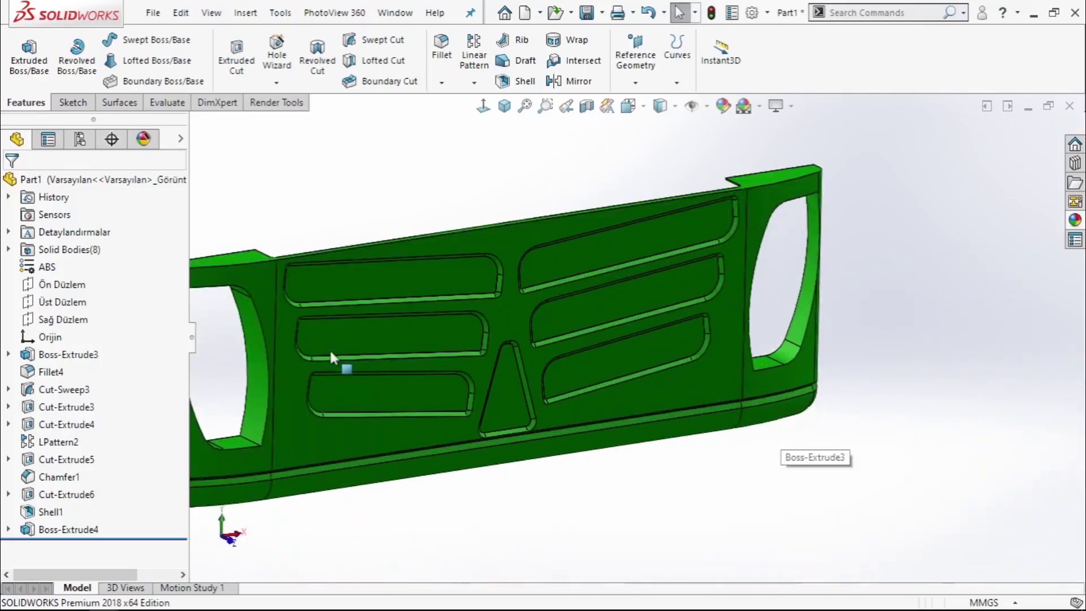
# Step: Apply the brushed steel appearance to the Boss-Extrude4 slot panels
pyautogui.click(65, 530)
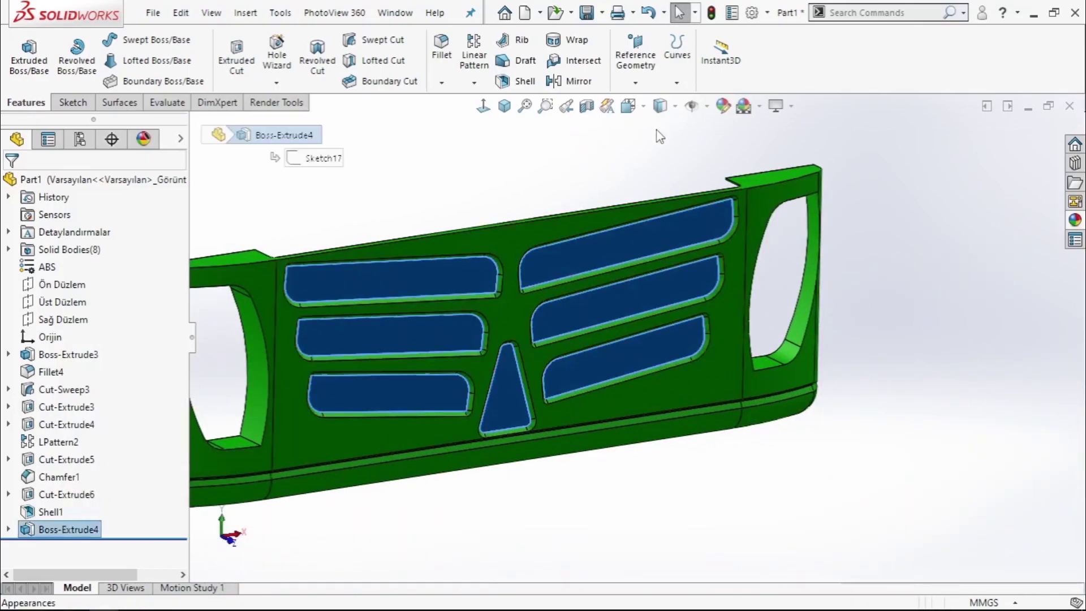
pyautogui.click(723, 106)
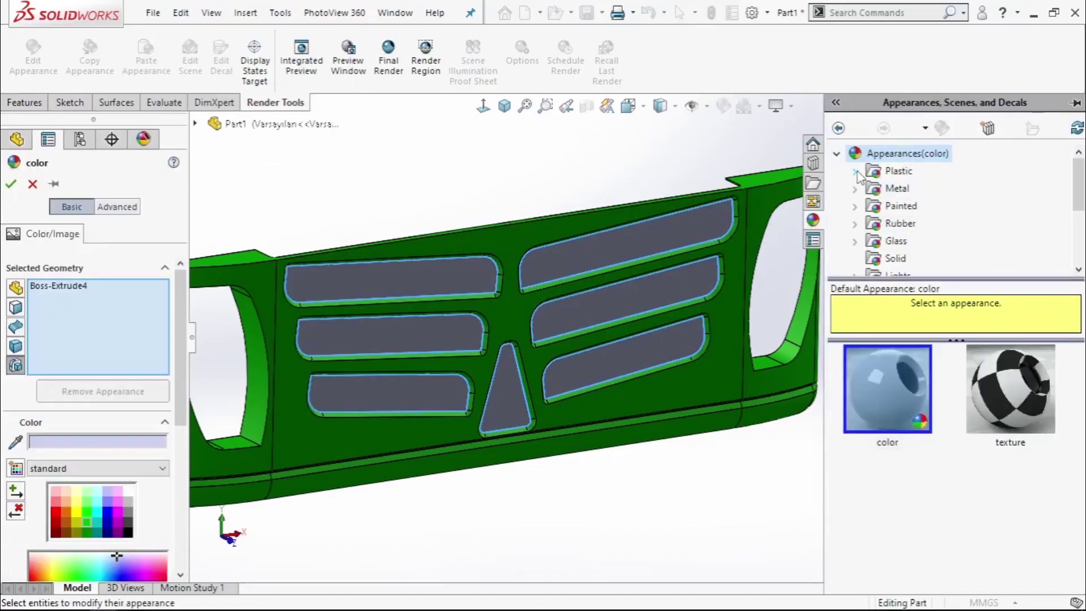
pyautogui.doubleClick(874, 191)
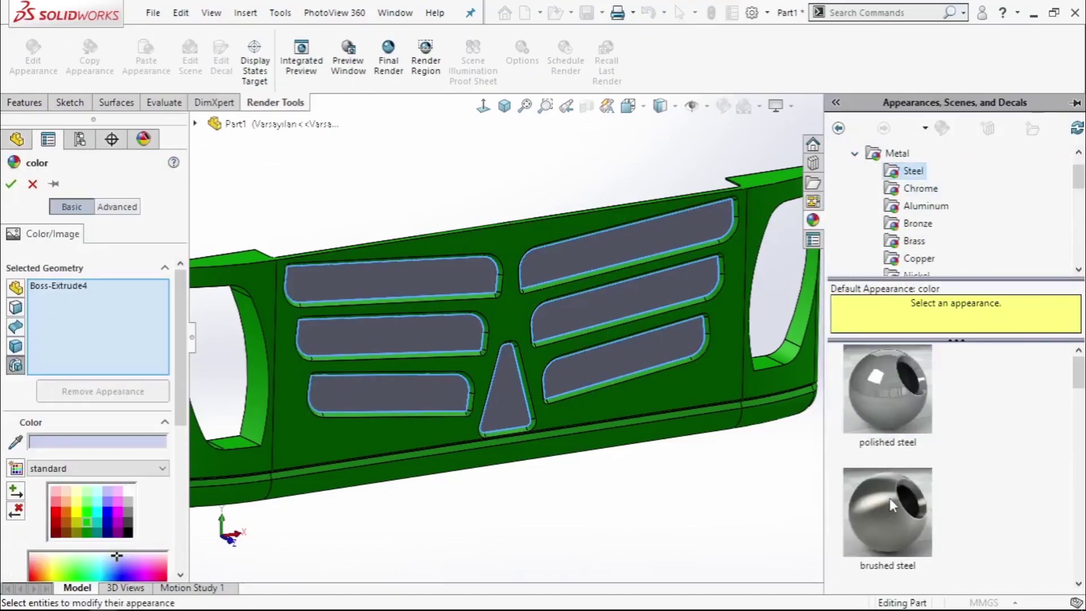
pyautogui.click(891, 506)
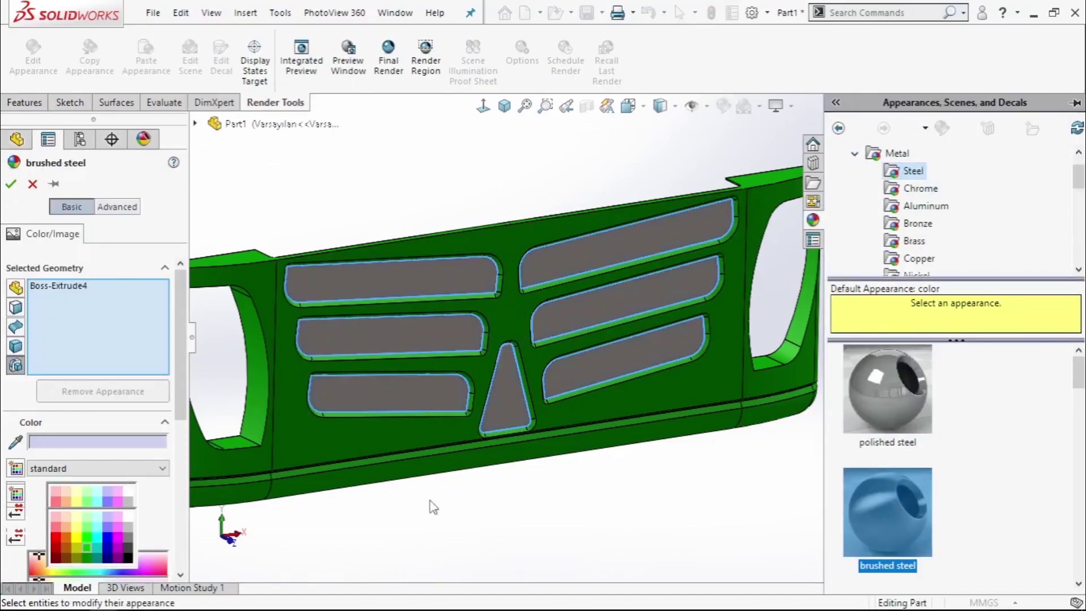
pyautogui.click(11, 184)
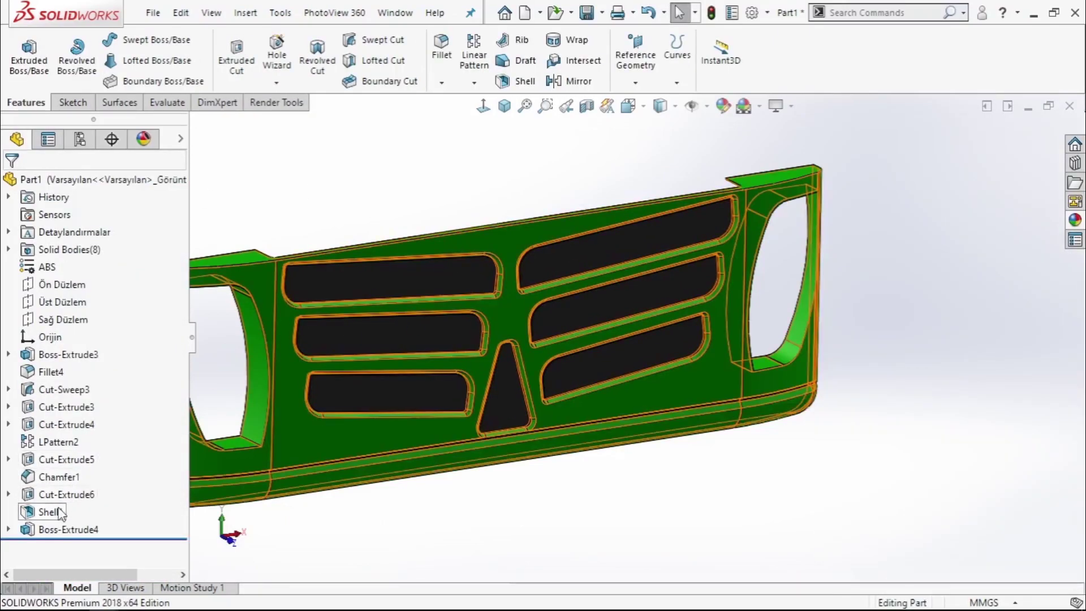
# Step: Apply the brushed chromium appearance to the Chamfer1 slot rims
pyautogui.click(59, 477)
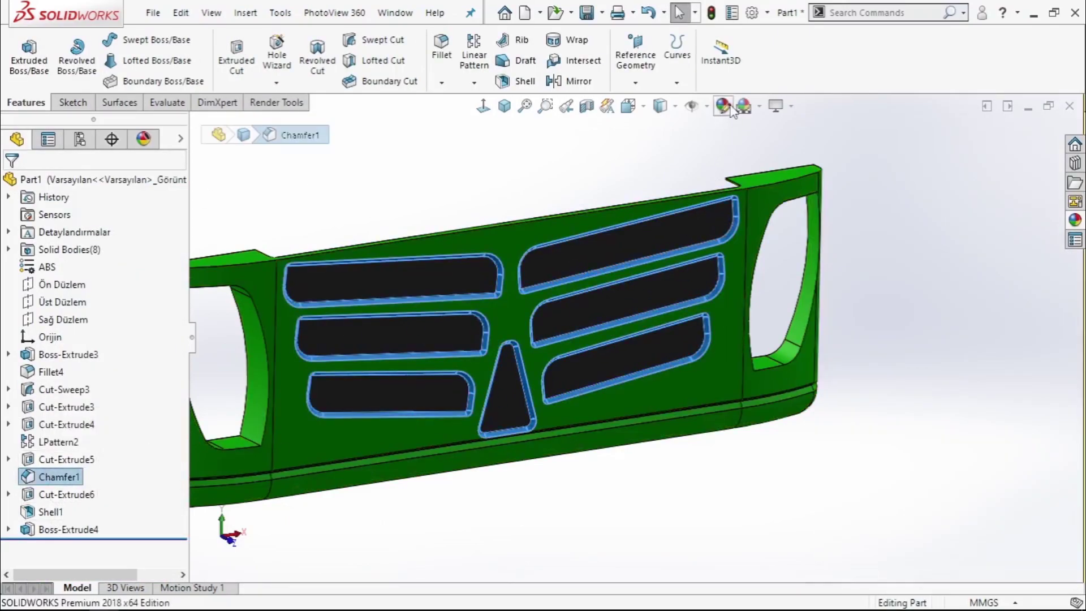
pyautogui.click(1075, 219)
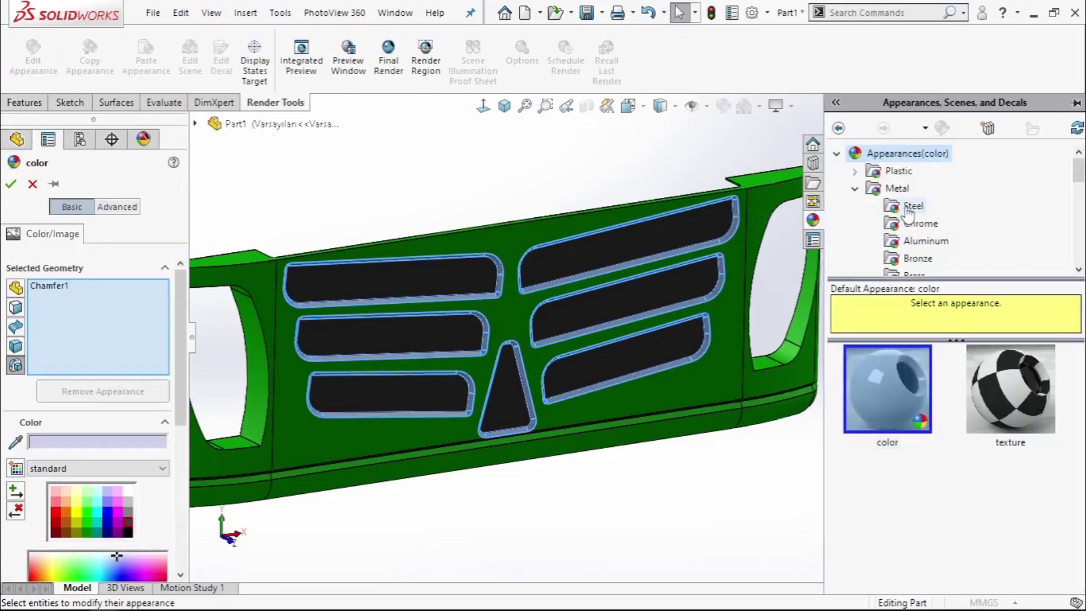
pyautogui.click(920, 223)
pyautogui.click(902, 512)
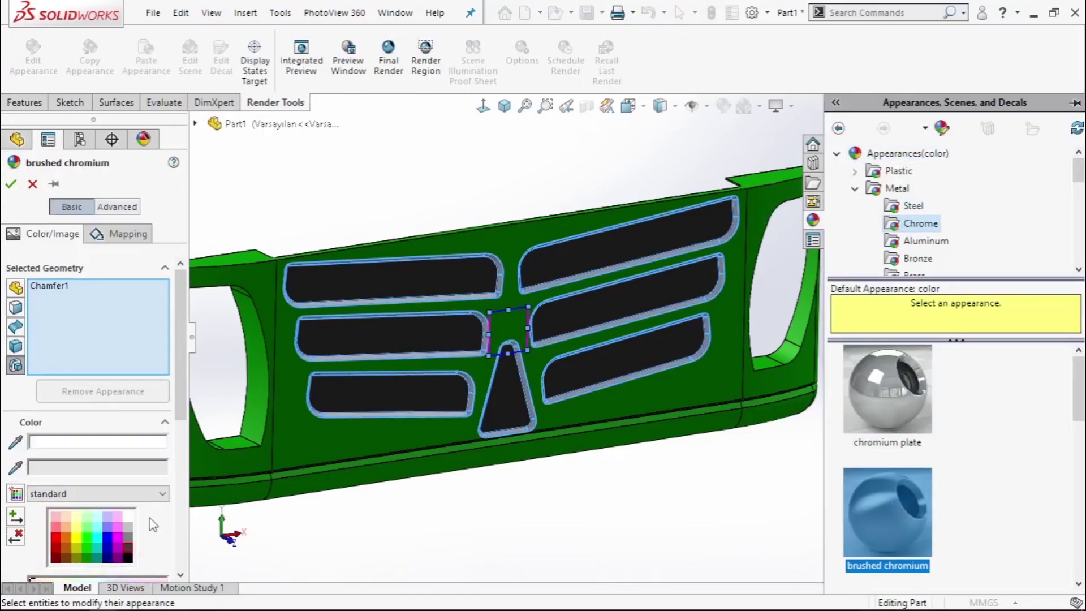
pyautogui.click(10, 183)
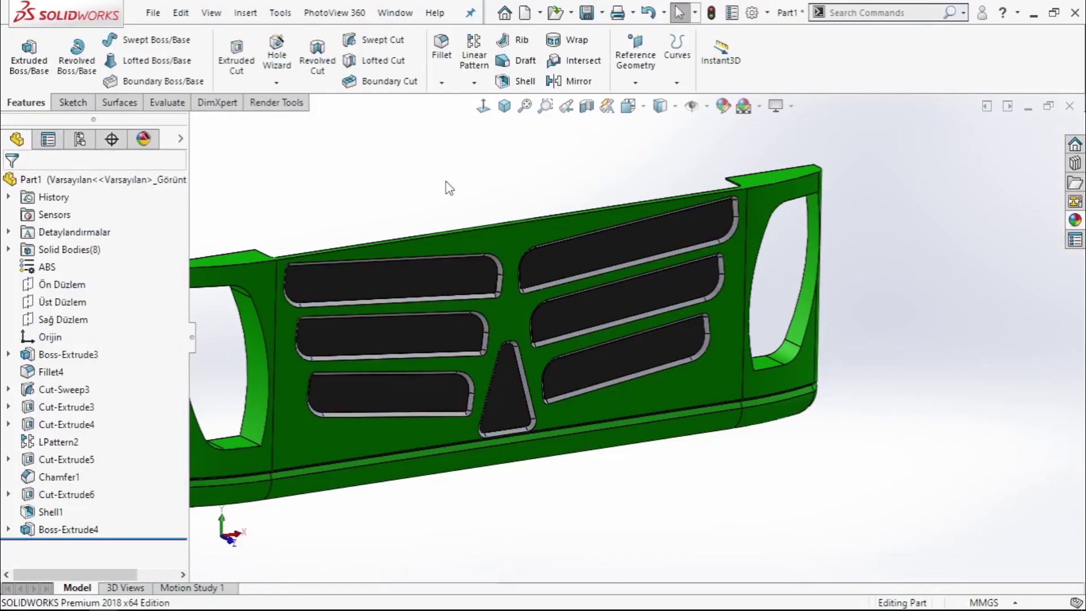
# Step: Sketch a circle near the corner of the upper-right slot face
pyautogui.moveTo(596, 504); pyautogui.dragTo(576, 405, button='middle')
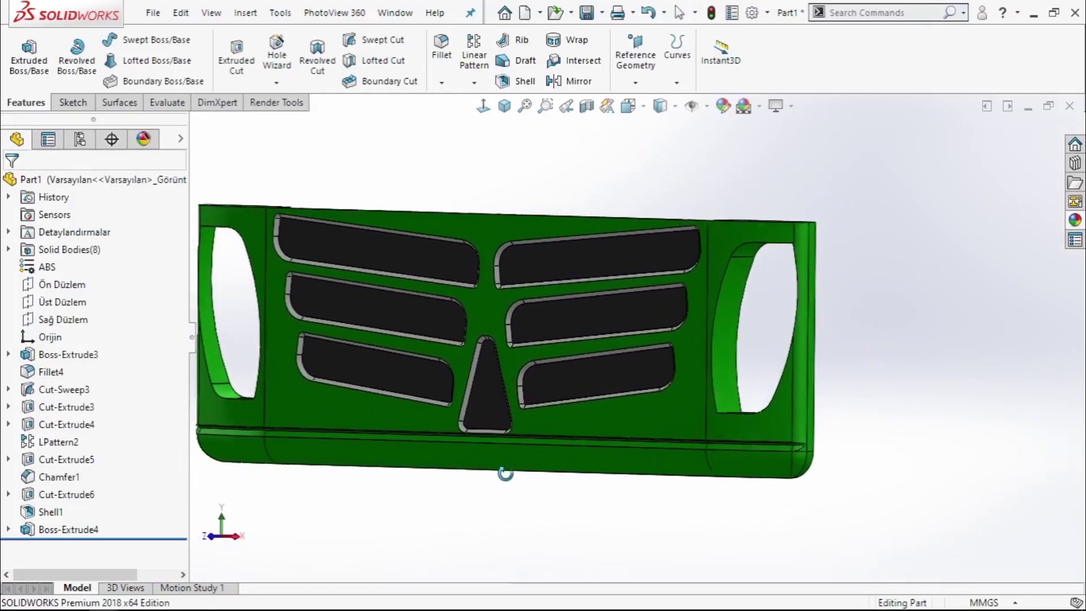
pyautogui.scroll(-3, 500, 306)
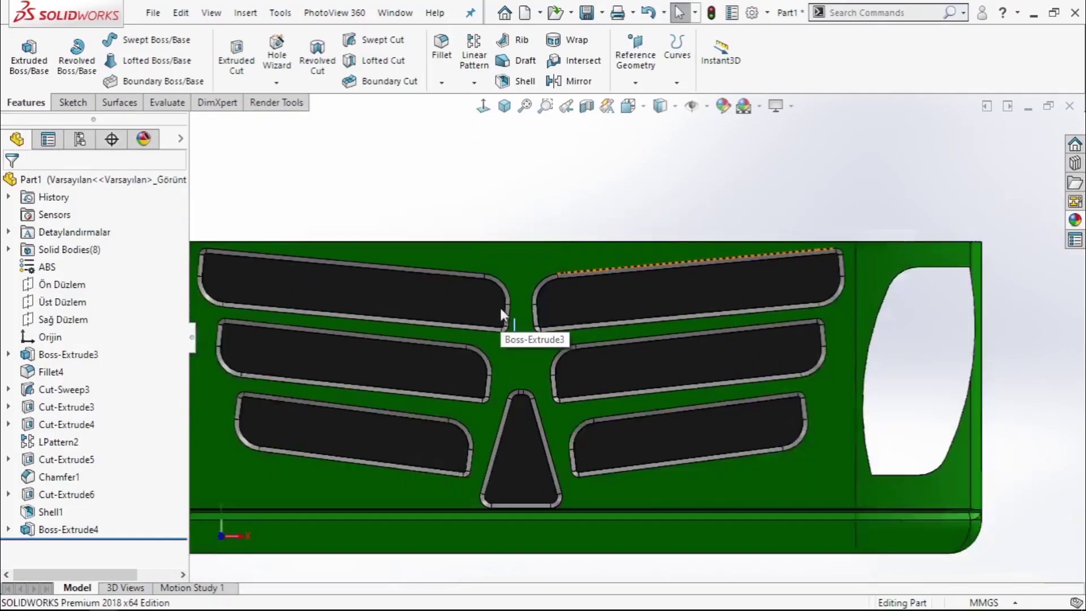
pyautogui.scroll(-4, 670, 382)
pyautogui.scroll(5, 593, 263)
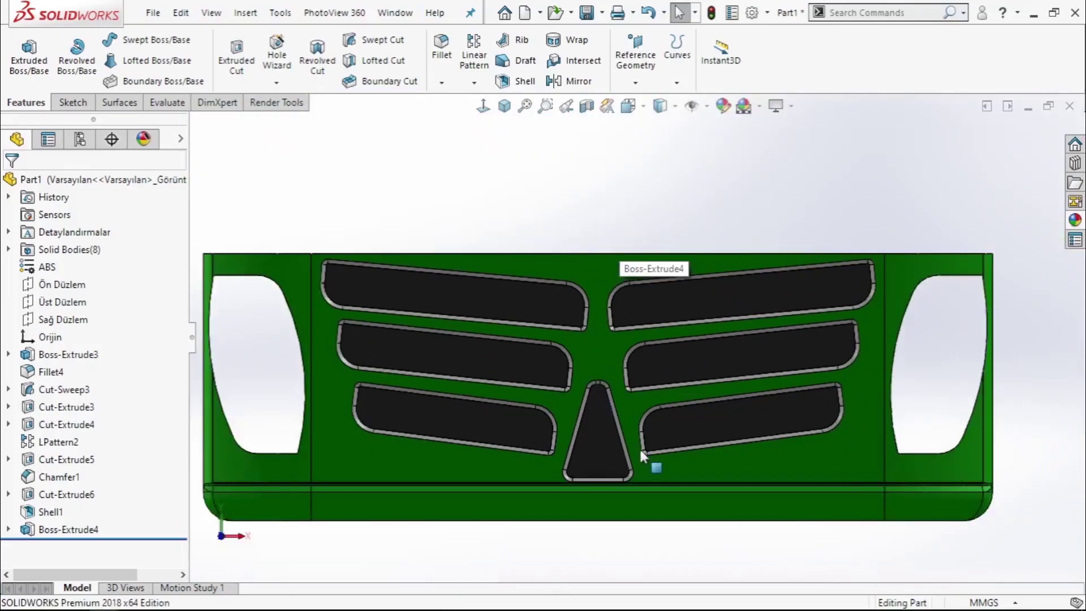
pyautogui.click(643, 276)
pyautogui.click(714, 233)
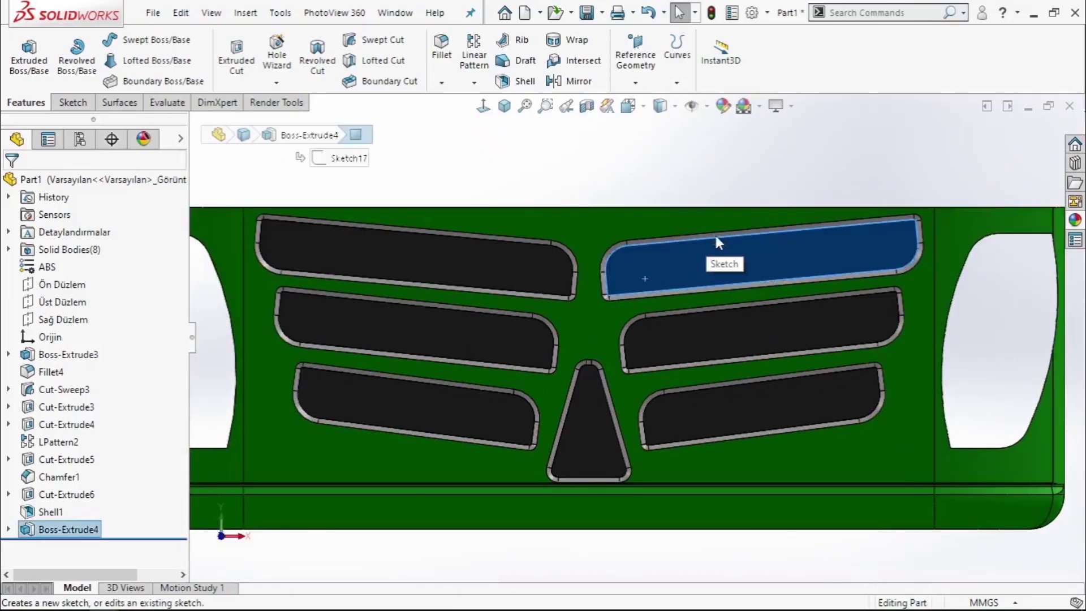
pyautogui.scroll(-3, 597, 365)
pyautogui.scroll(-3, 589, 340)
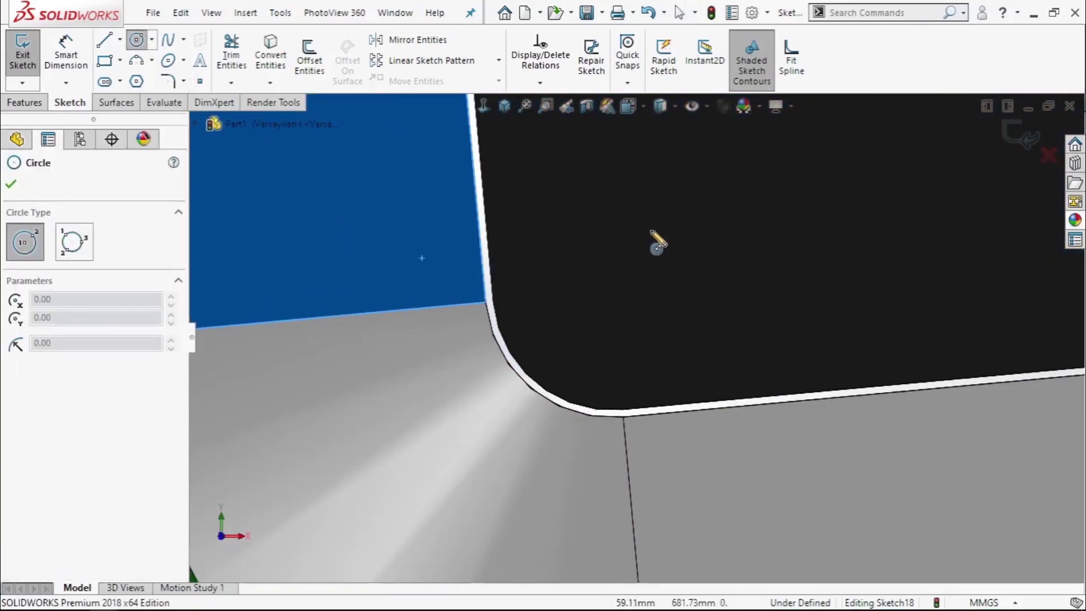
pyautogui.scroll(2, 654, 242)
pyautogui.click(678, 219)
pyautogui.click(730, 272)
# Step: Dimension the circle centre 10 mm from the slot's bottom edge
pyautogui.rightClick(808, 140)
pyautogui.click(826, 213)
pyautogui.moveTo(814, 369); pyautogui.dragTo(812, 208, button='right')
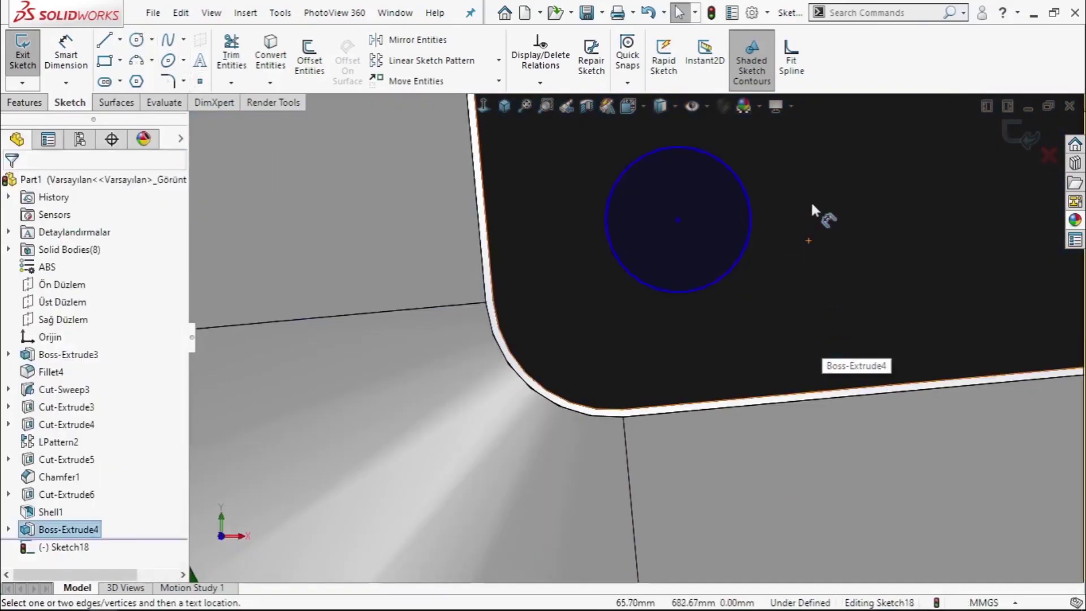
pyautogui.click(677, 220)
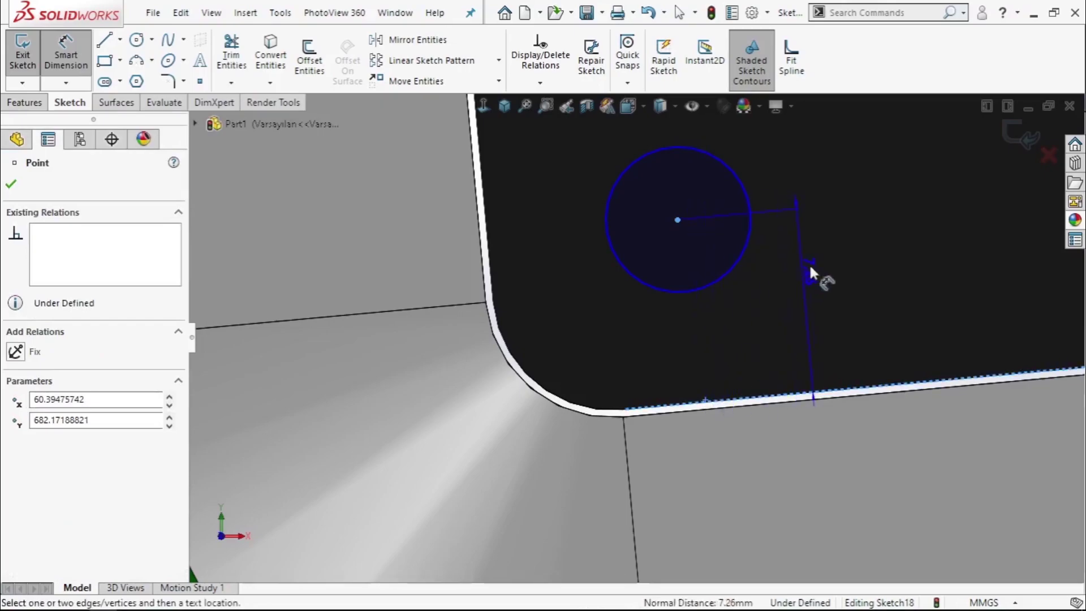
pyautogui.click(827, 259)
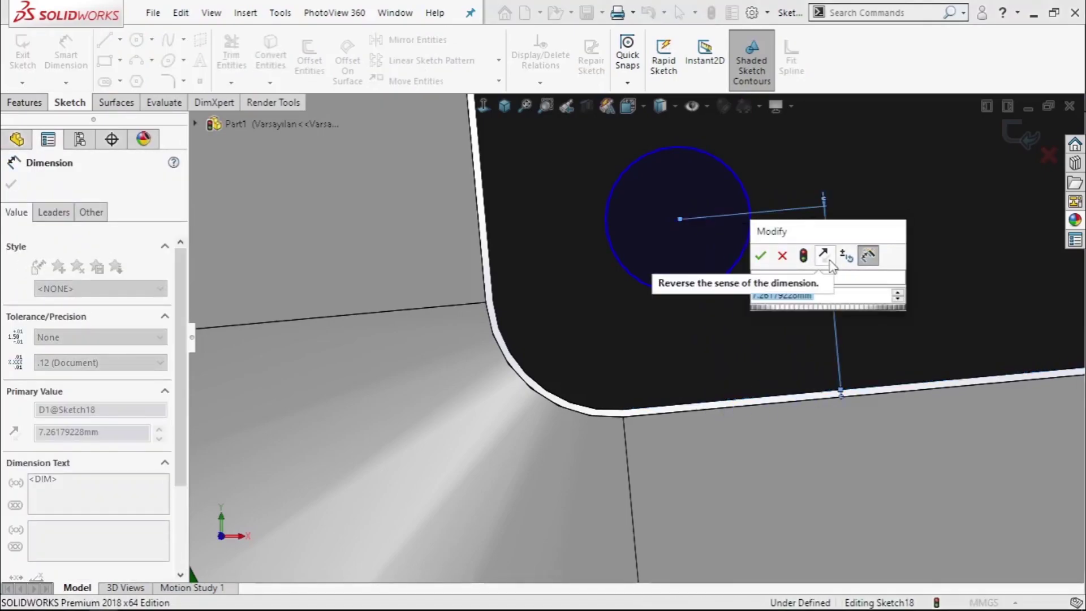
pyautogui.write('10')
pyautogui.press('Return')
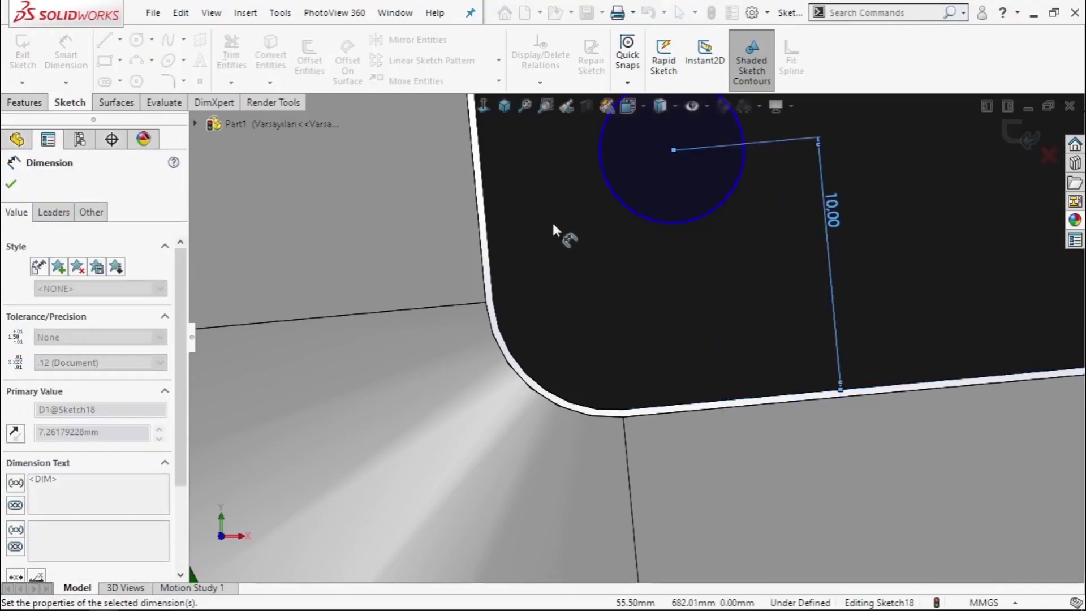
# Step: Dimension the centre 10 mm from the left edge and the circle at 10 mm diameter
pyautogui.click(653, 234)
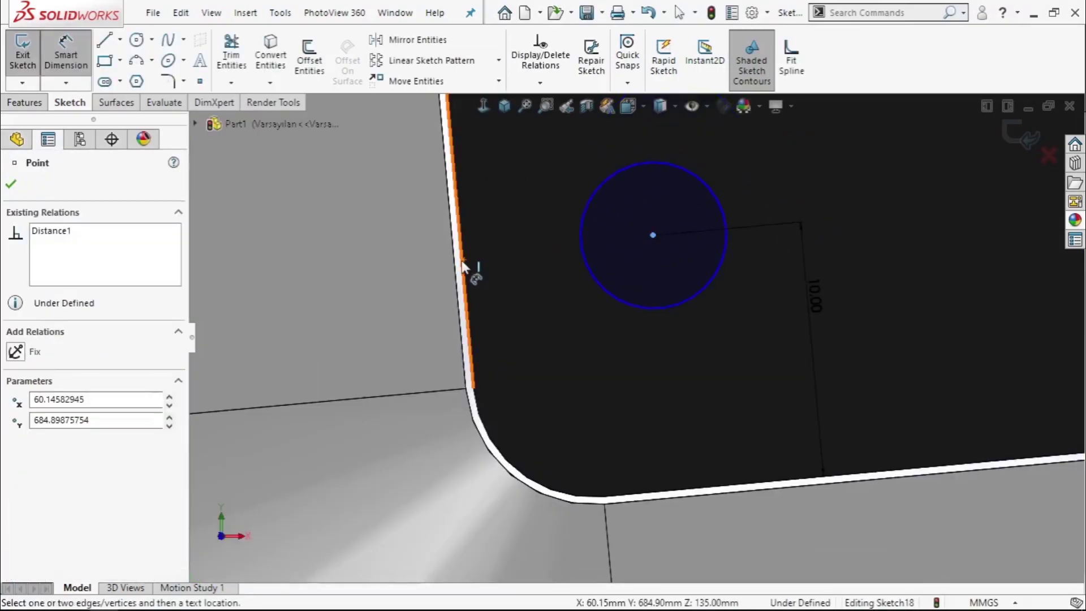
pyautogui.click(521, 339)
pyautogui.write('4')
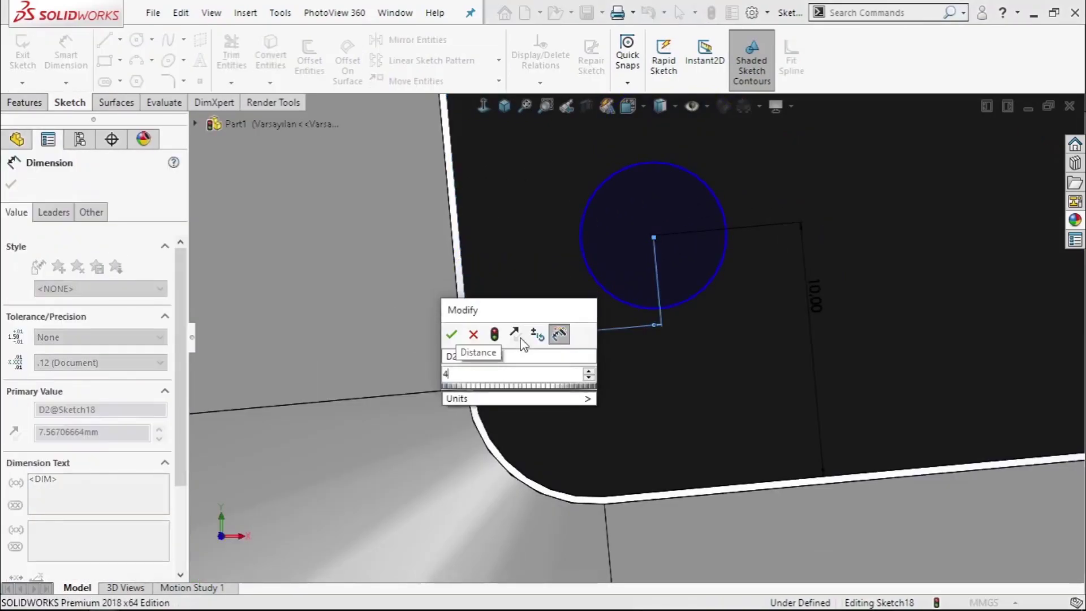
pyautogui.write('10')
pyautogui.press('Return')
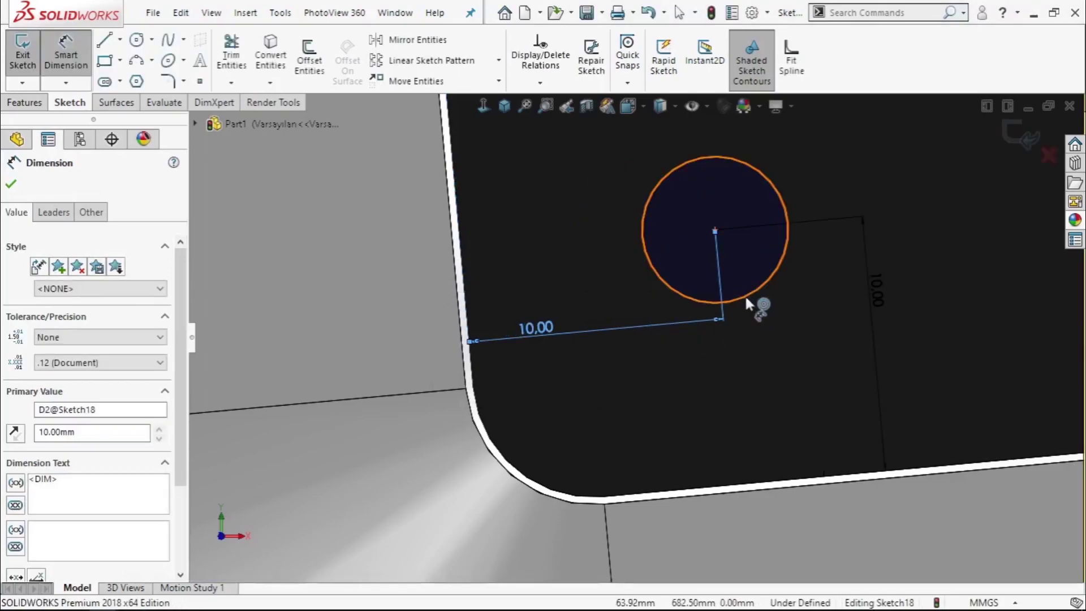
pyautogui.click(744, 294)
pyautogui.click(757, 382)
pyautogui.write('10')
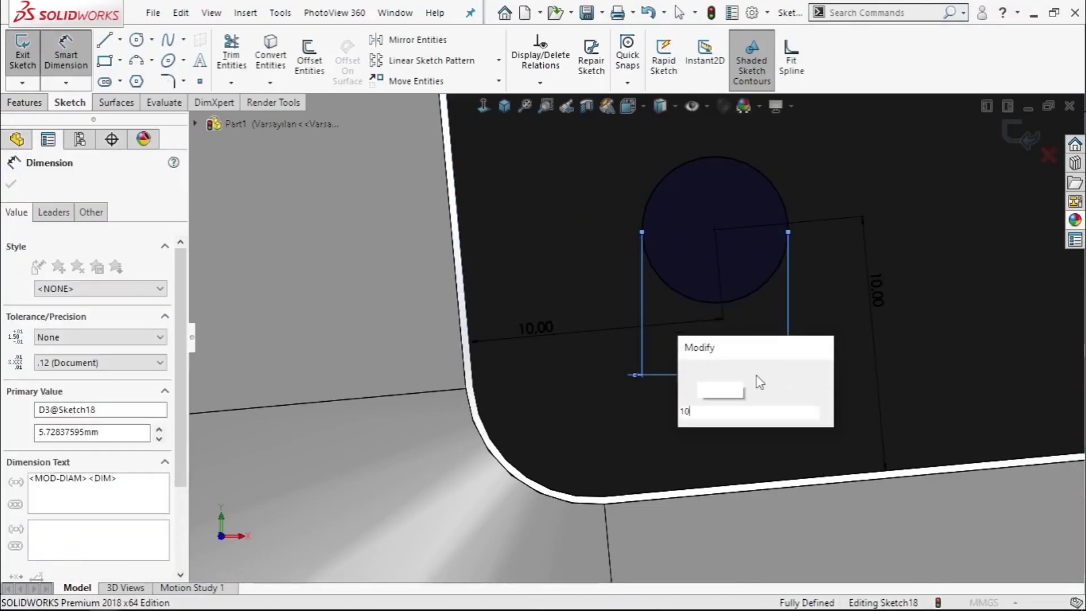
pyautogui.press('Return')
pyautogui.rightClick(544, 223)
pyautogui.click(694, 177)
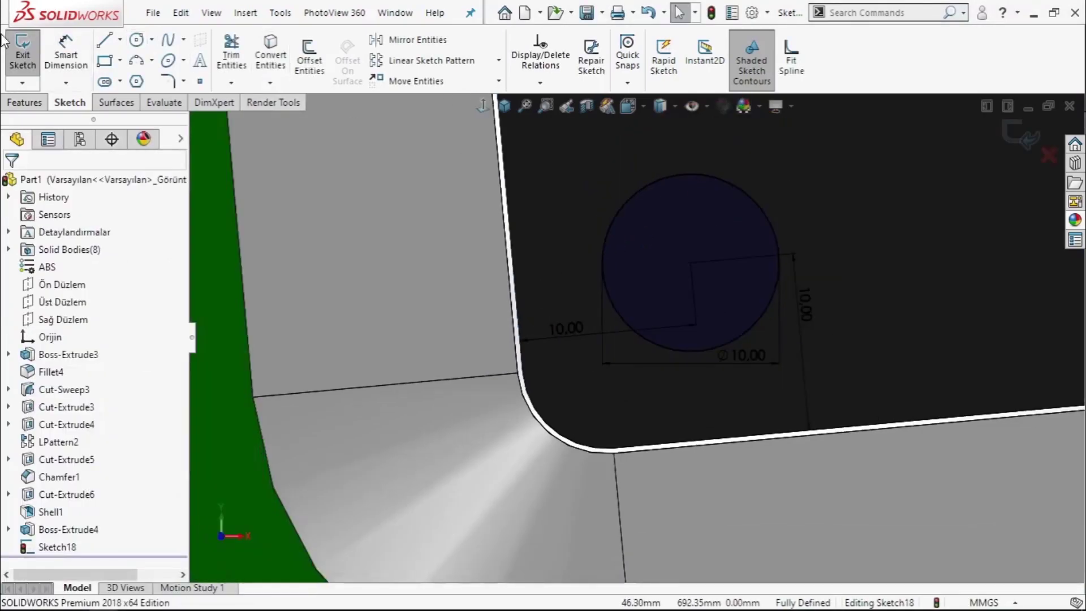
# Step: Cut the circle Up To Next as a hole, then start a new sketch on the slot face
pyautogui.click(228, 54)
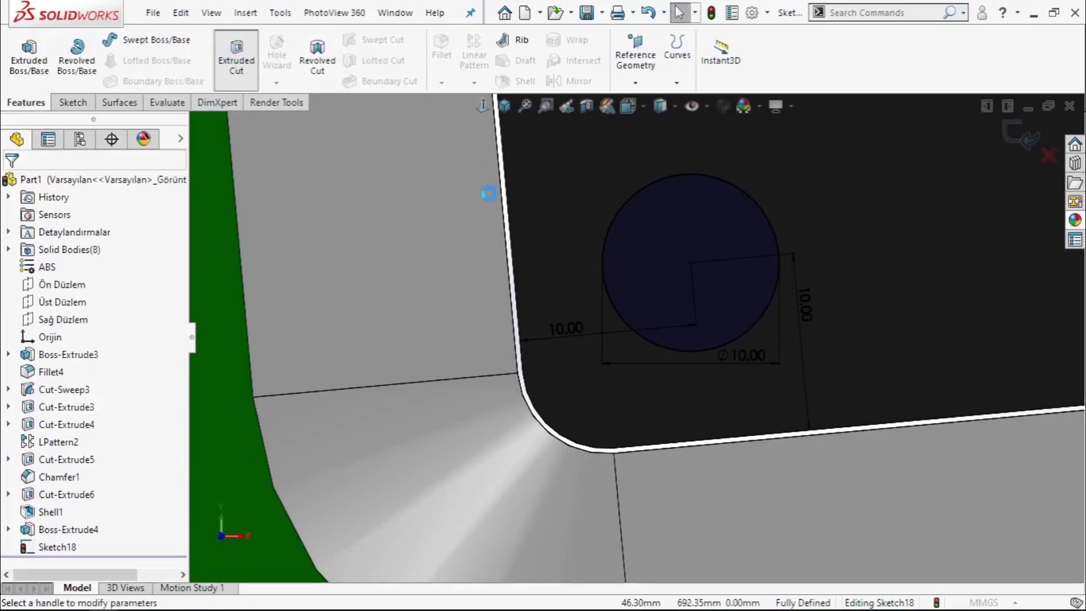
pyautogui.click(102, 280)
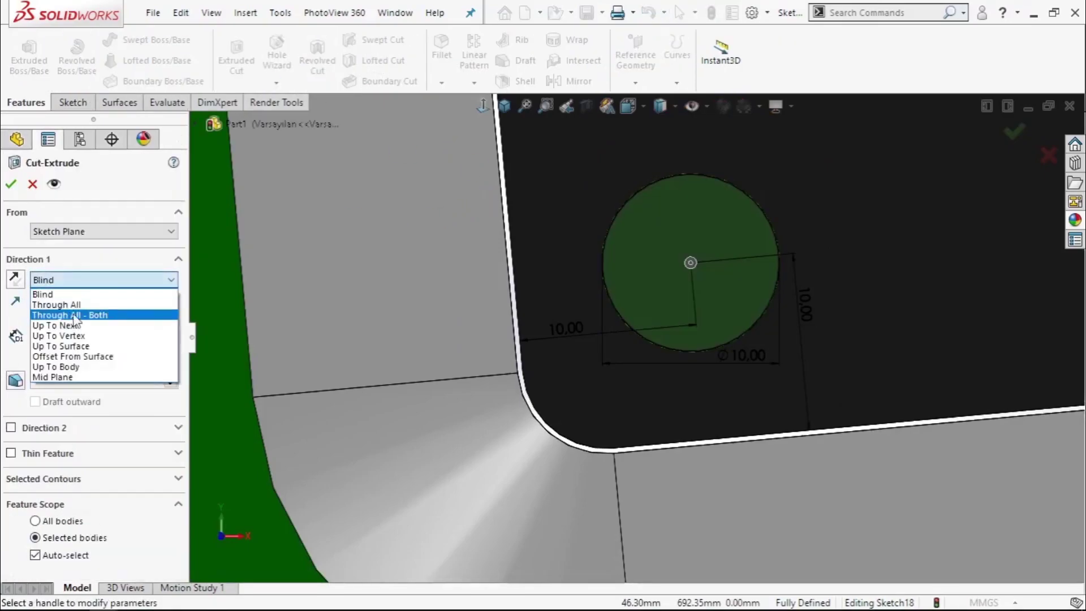
pyautogui.click(57, 311)
pyautogui.press('Return')
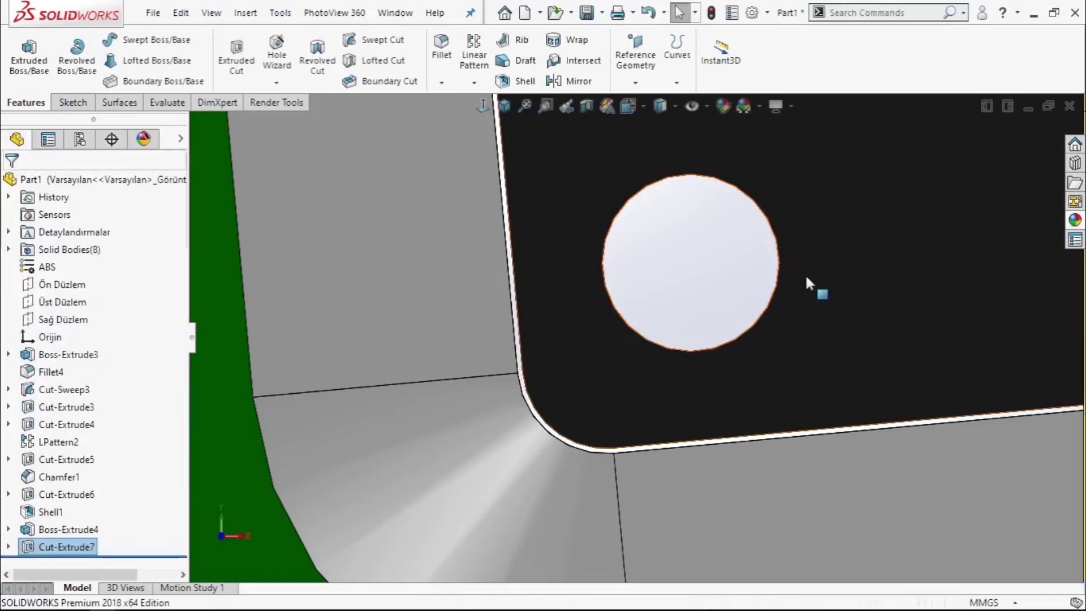
pyautogui.click(865, 260)
pyautogui.click(911, 218)
# Step: Offset the slot face outline 2 mm inward as Sketch19 and exit the sketch
pyautogui.click(306, 48)
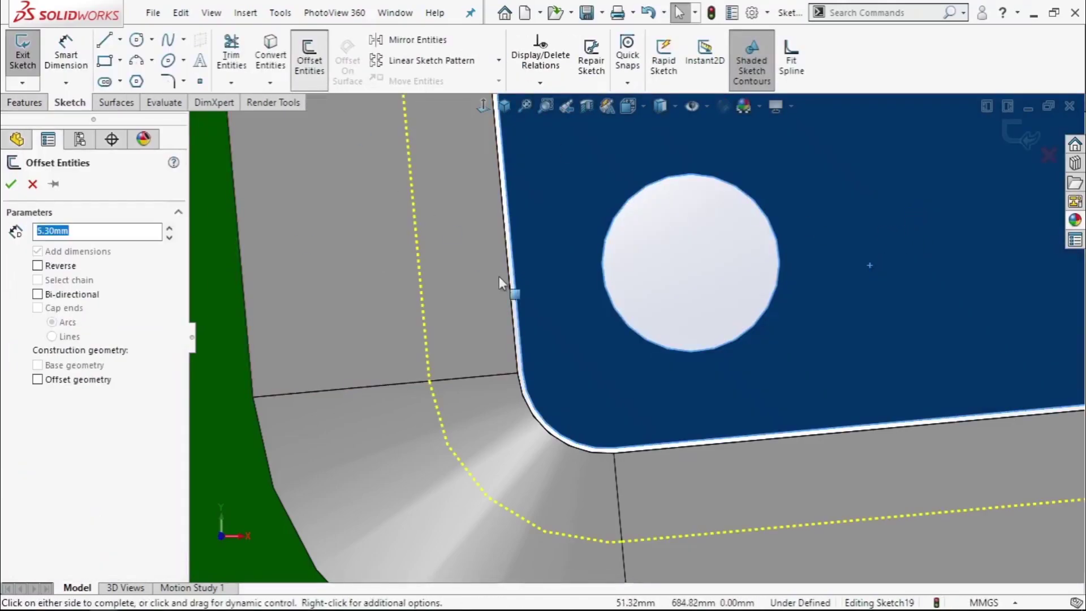
pyautogui.click(606, 198)
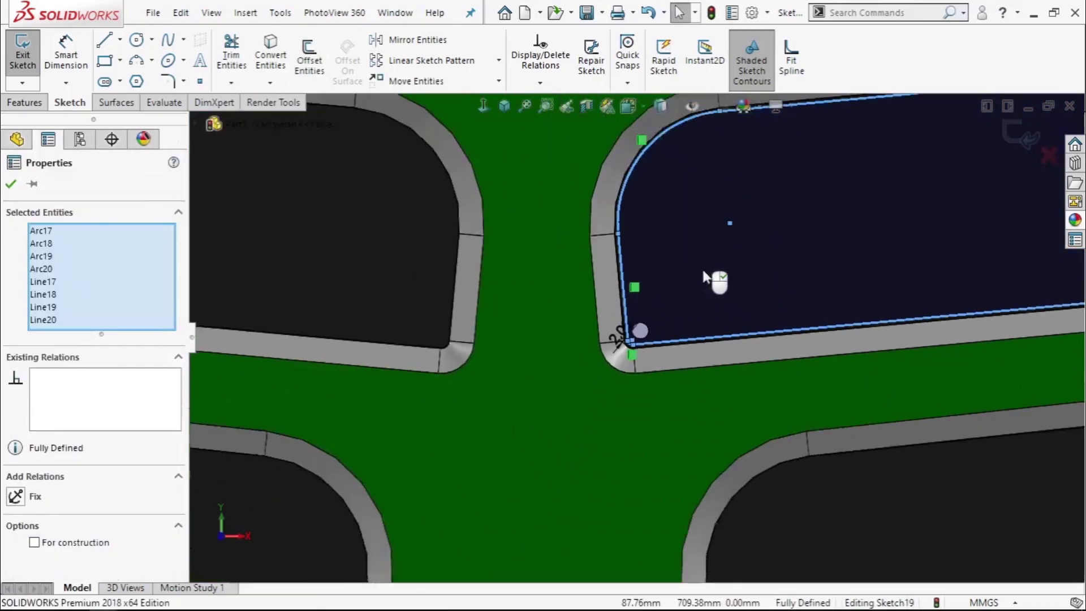
pyautogui.click(1013, 129)
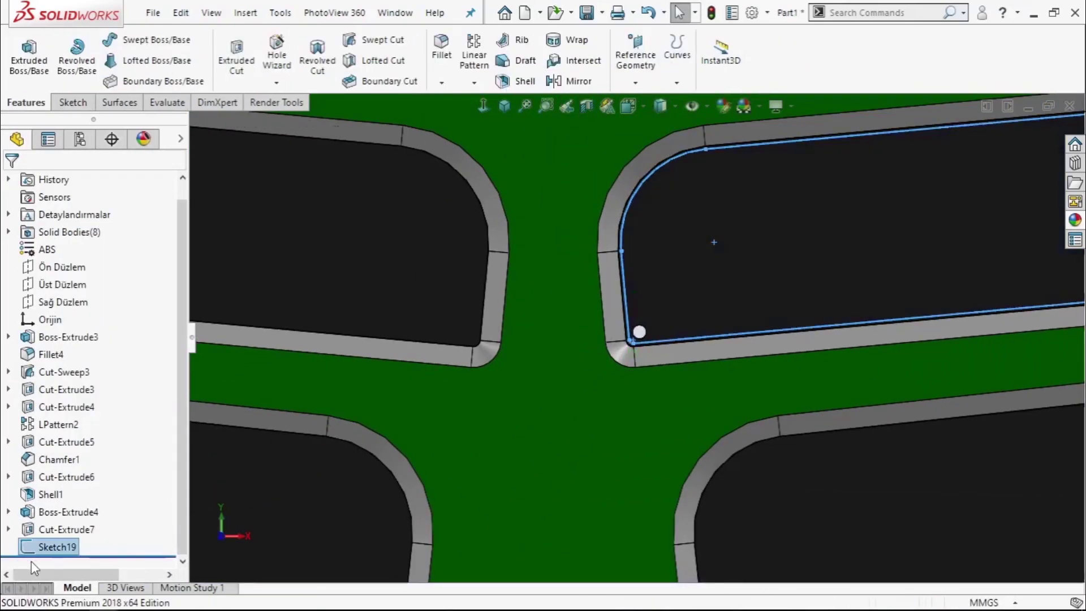
# Step: Give the Cut-Extrude7 hole a brushed steel appearance
pyautogui.click(57, 530)
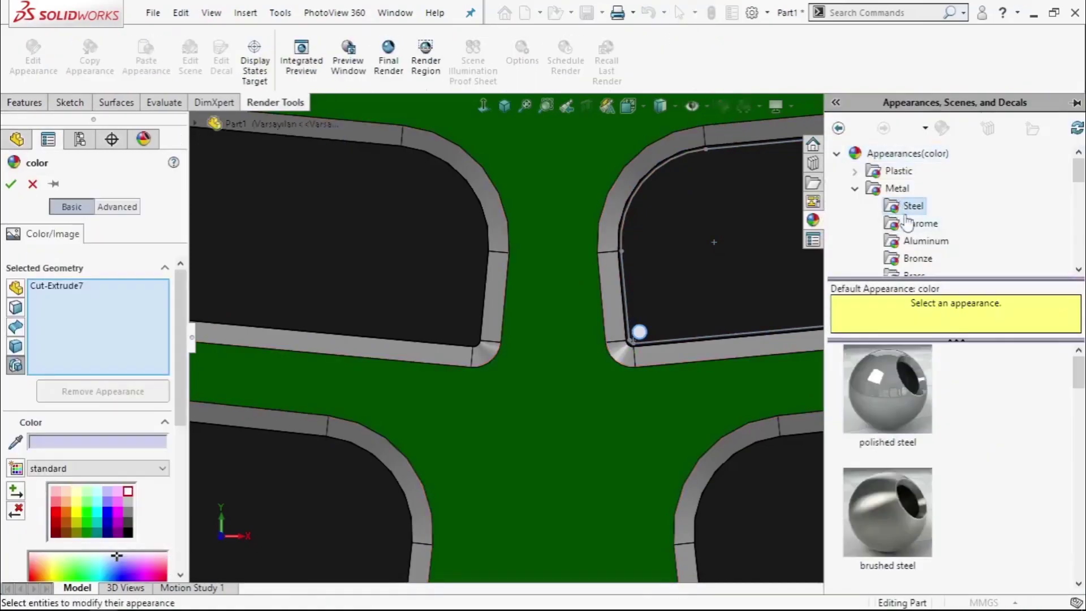
pyautogui.click(888, 512)
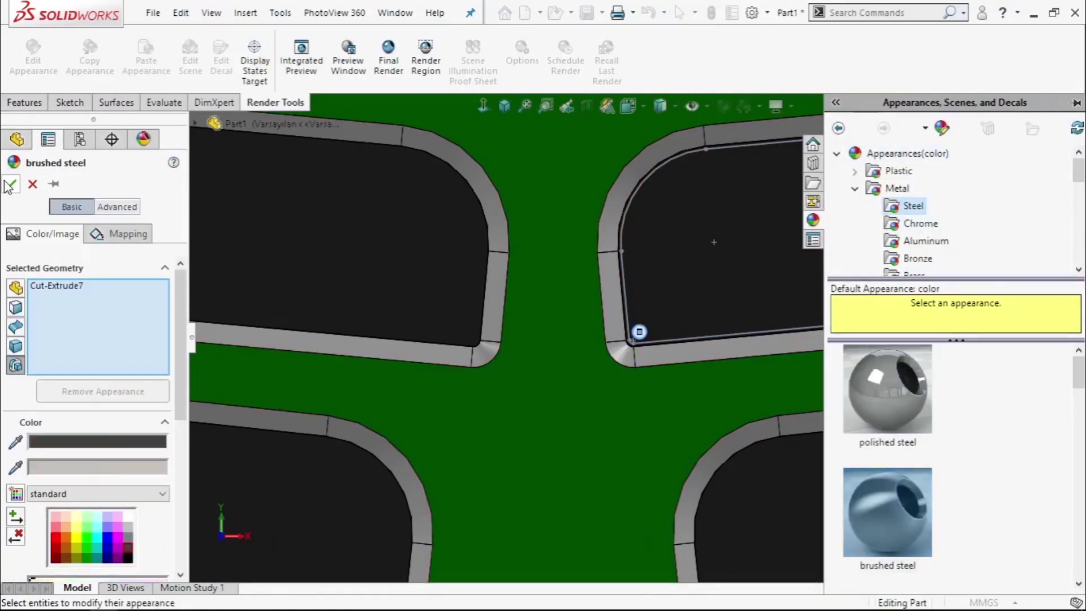
pyautogui.click(9, 187)
pyautogui.scroll(-3, 705, 295)
pyautogui.click(49, 530)
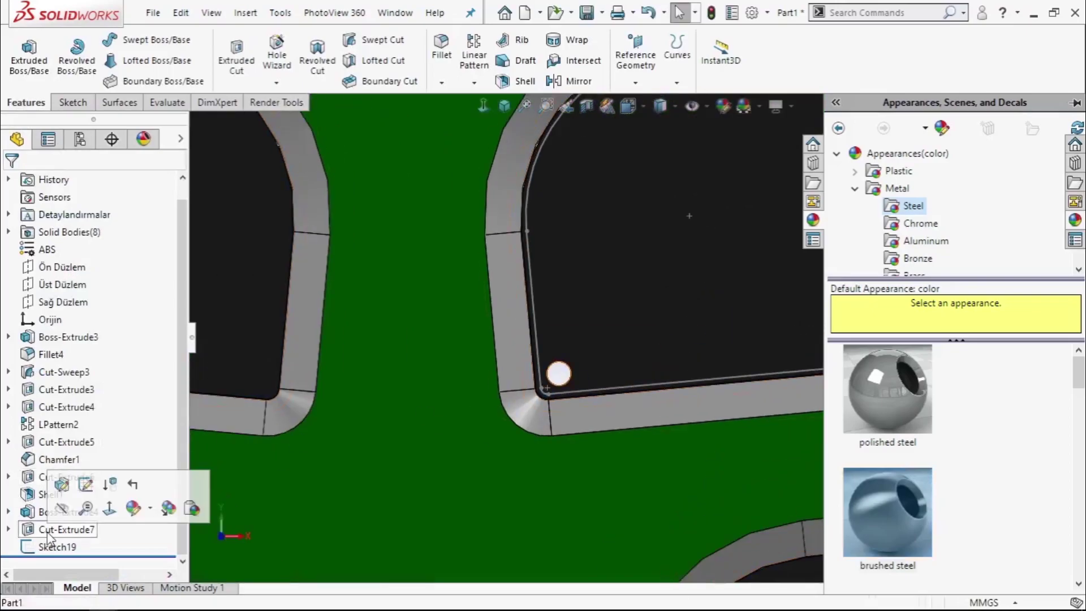
pyautogui.click(474, 84)
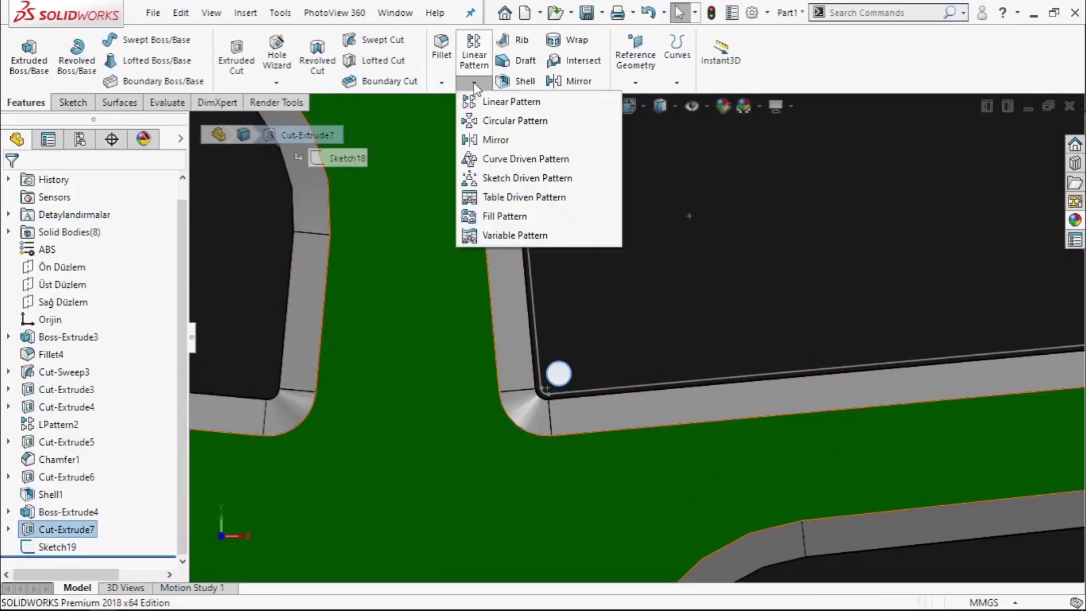
# Step: Fill Sketch19 with Cut-Extrude7 holes at 13.50 mm spacing
pyautogui.click(509, 217)
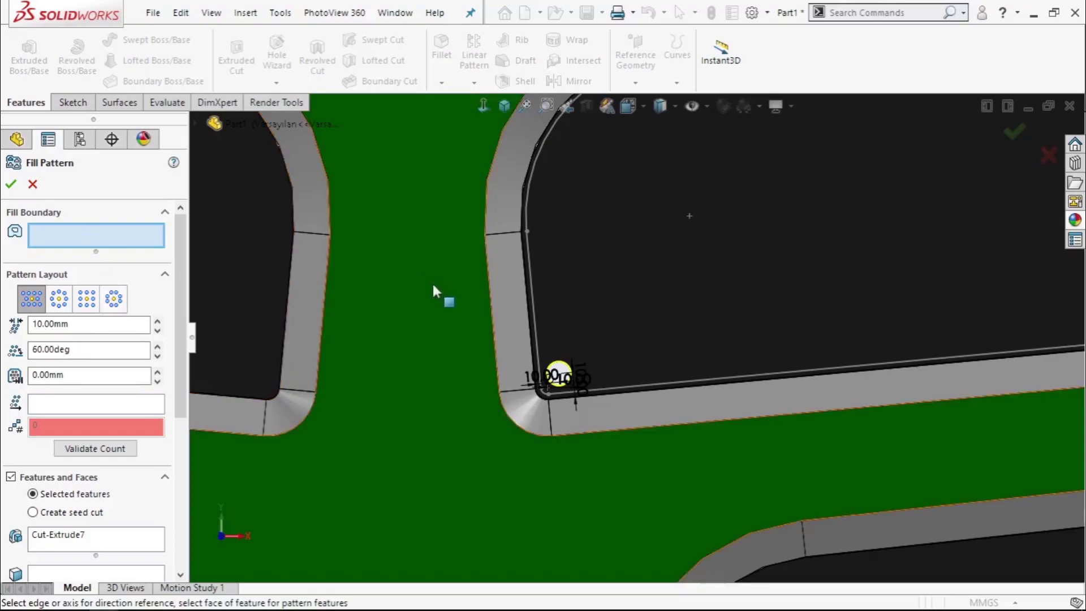
pyautogui.click(530, 274)
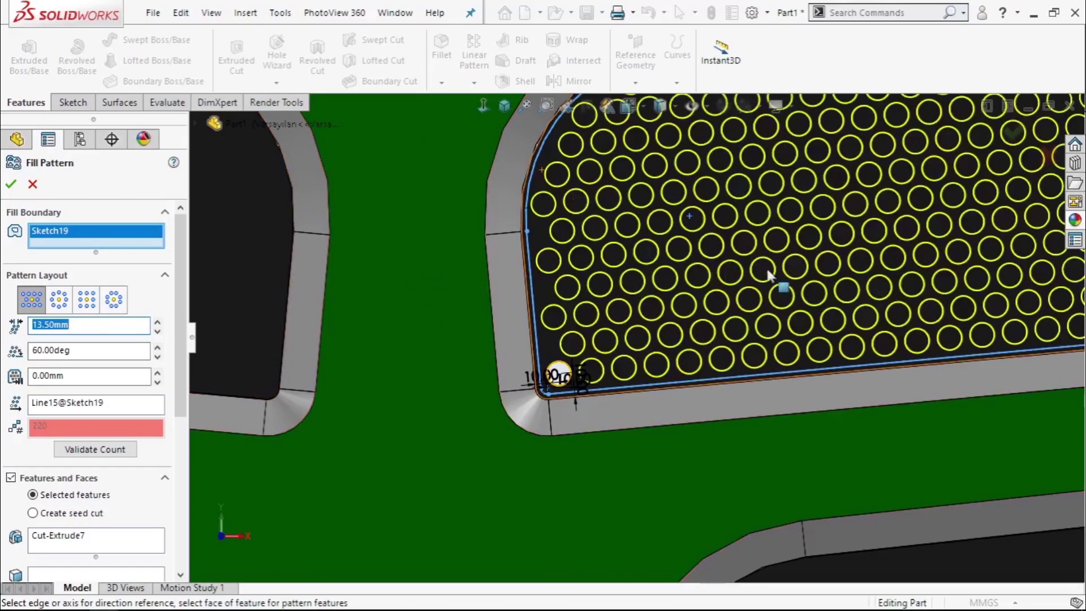
pyautogui.scroll(3, 767, 271)
pyautogui.scroll(2, 854, 249)
pyautogui.scroll(2, 931, 281)
pyautogui.scroll(1, 946, 359)
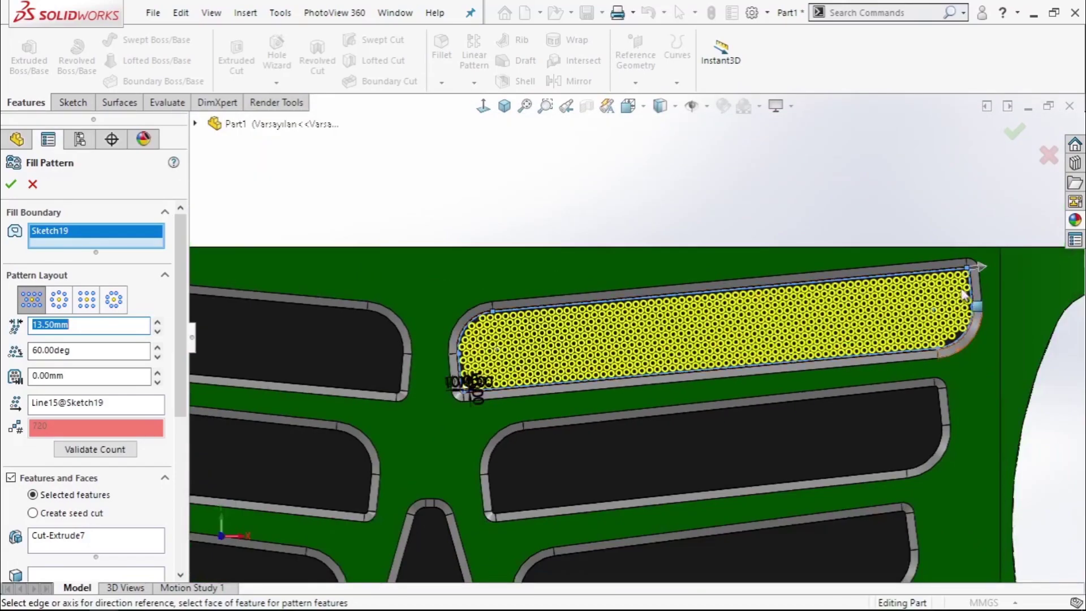
pyautogui.scroll(-1, 964, 294)
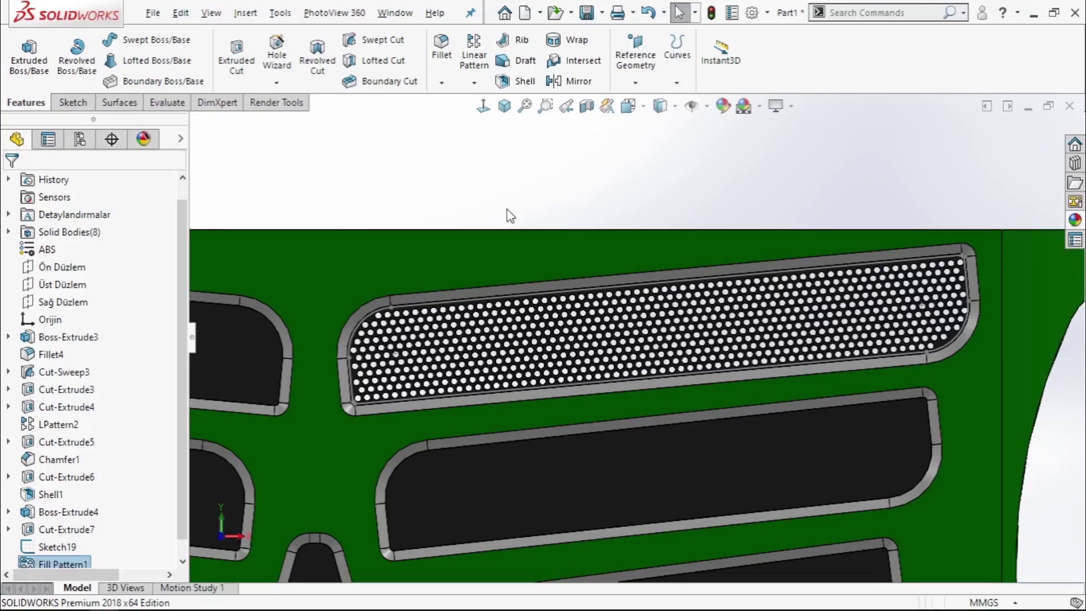
pyautogui.scroll(-1, 90, 453)
# Step: Hide Sketch19 and orbit to inspect the perforated slot
pyautogui.click(57, 529)
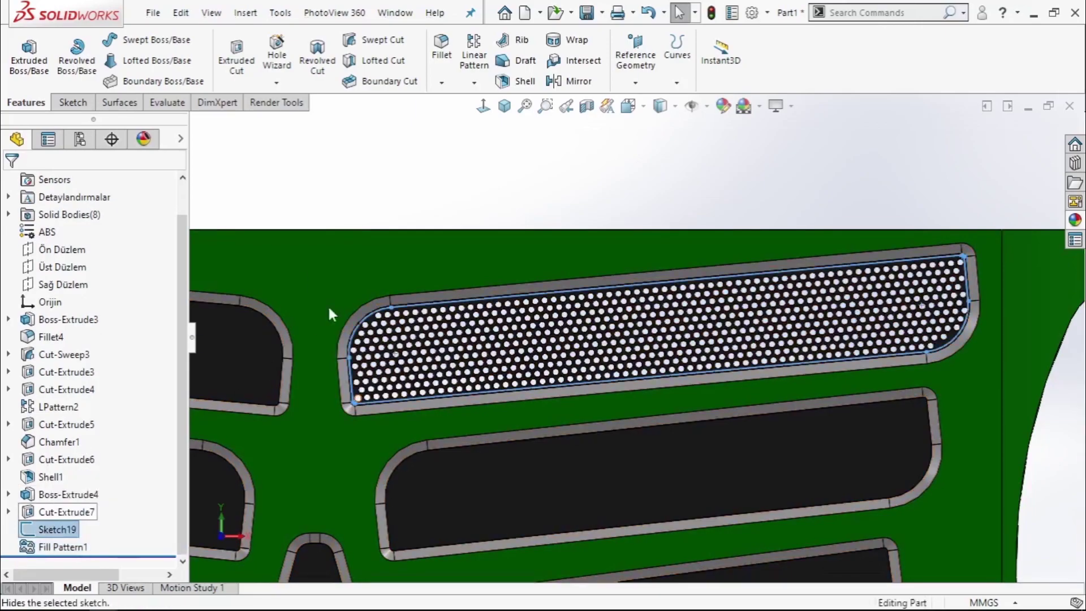
pyautogui.click(405, 169)
pyautogui.scroll(2, 405, 170)
pyautogui.scroll(2, 426, 446)
pyautogui.scroll(-4, 721, 354)
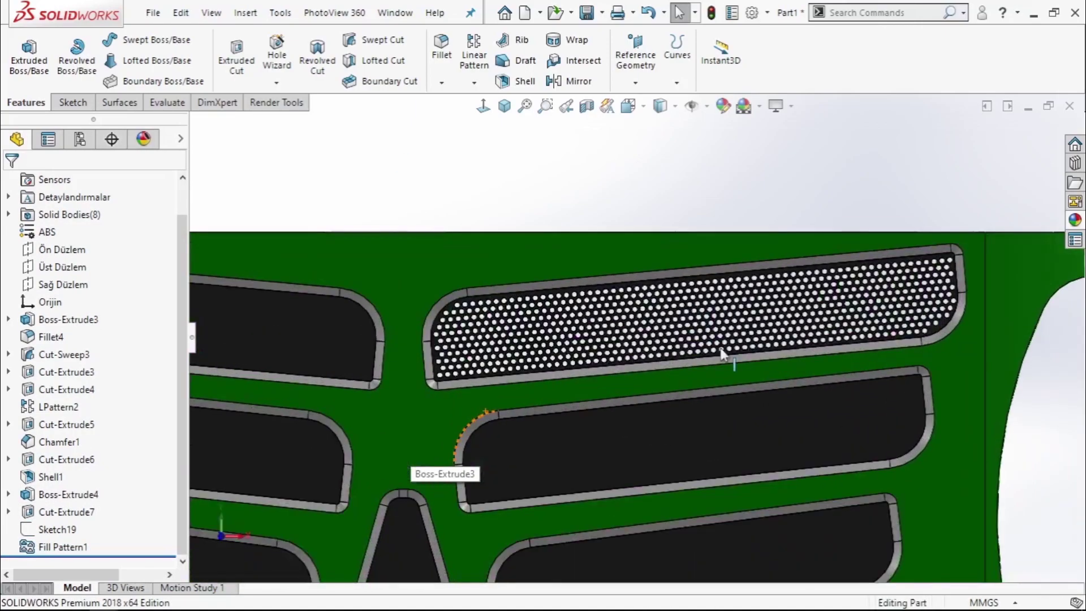
pyautogui.moveTo(721, 354); pyautogui.dragTo(667, 364, button='middle')
pyautogui.scroll(2, 666, 364)
pyautogui.scroll(-3, 643, 327)
pyautogui.scroll(-2, 645, 322)
pyautogui.scroll(2, 491, 362)
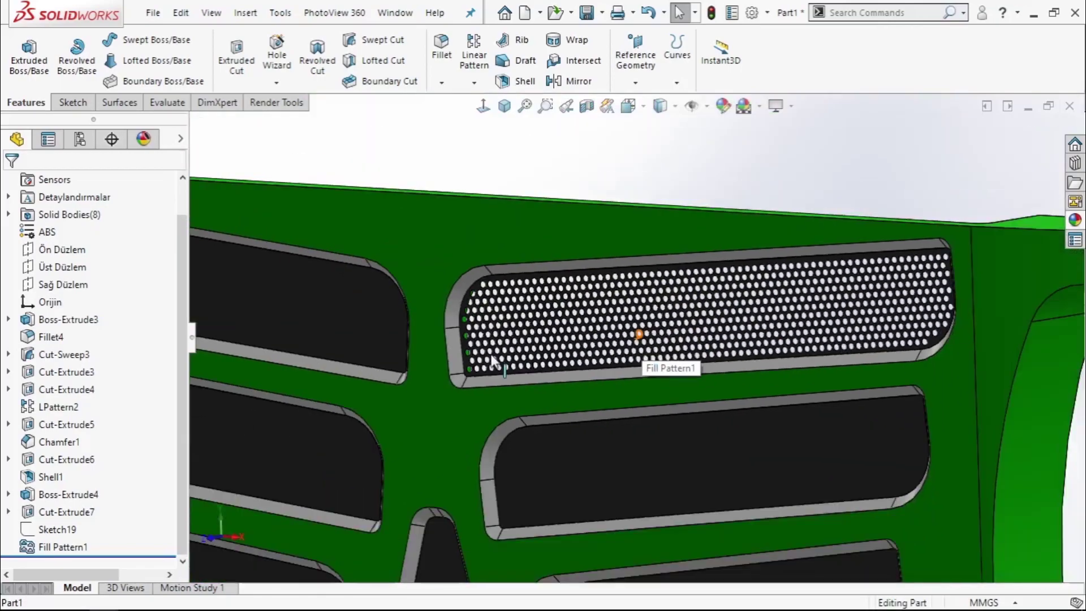
pyautogui.scroll(4, 492, 361)
pyautogui.scroll(1, 677, 370)
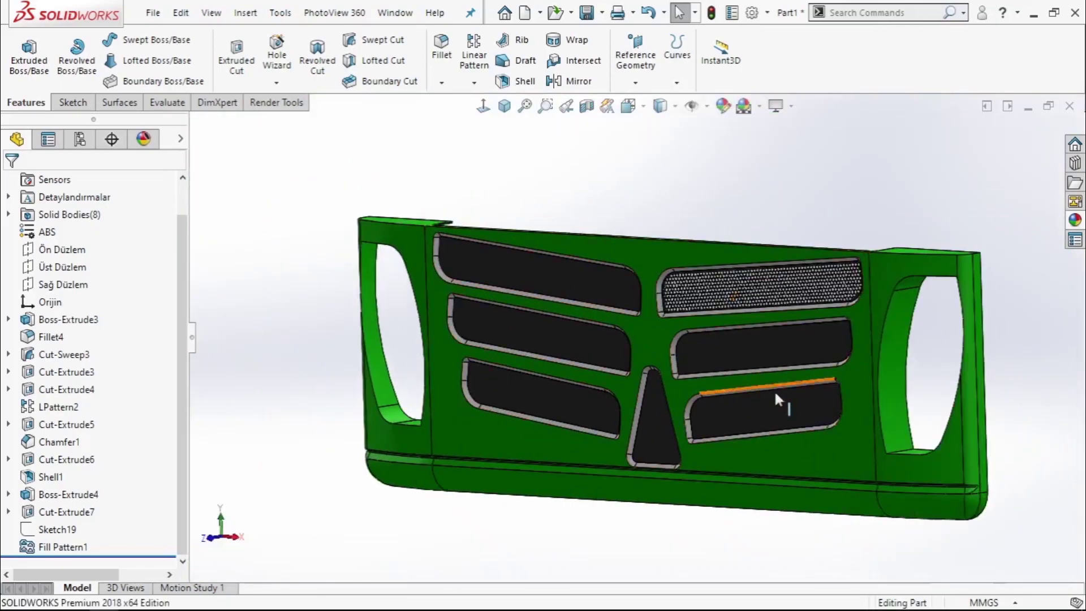
# Step: Review the fully perforated f_bumper in front view, then at an angle
pyautogui.press('space')
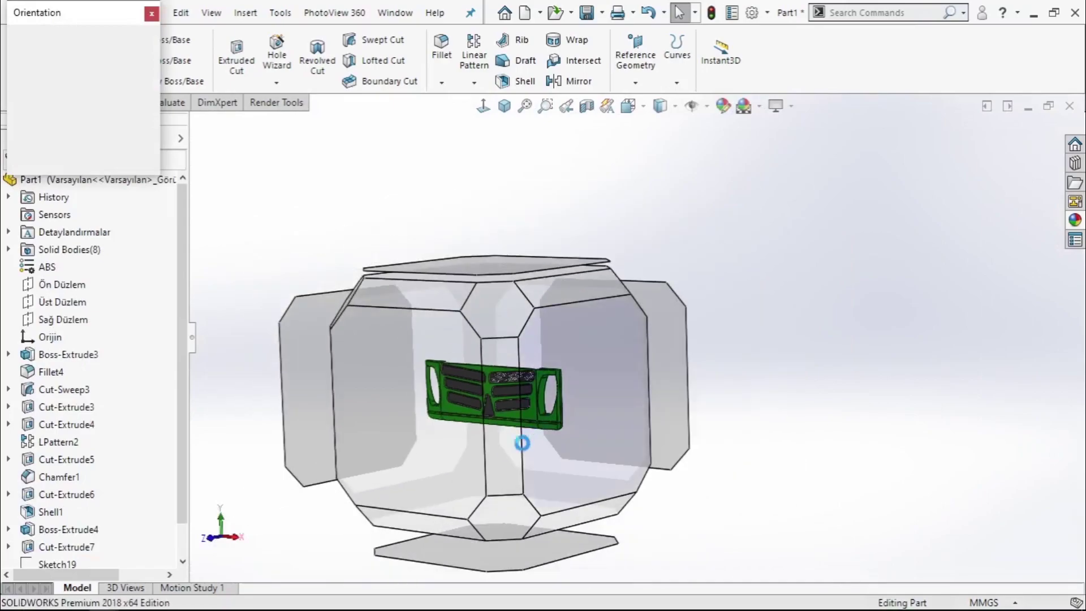
pyautogui.click(512, 455)
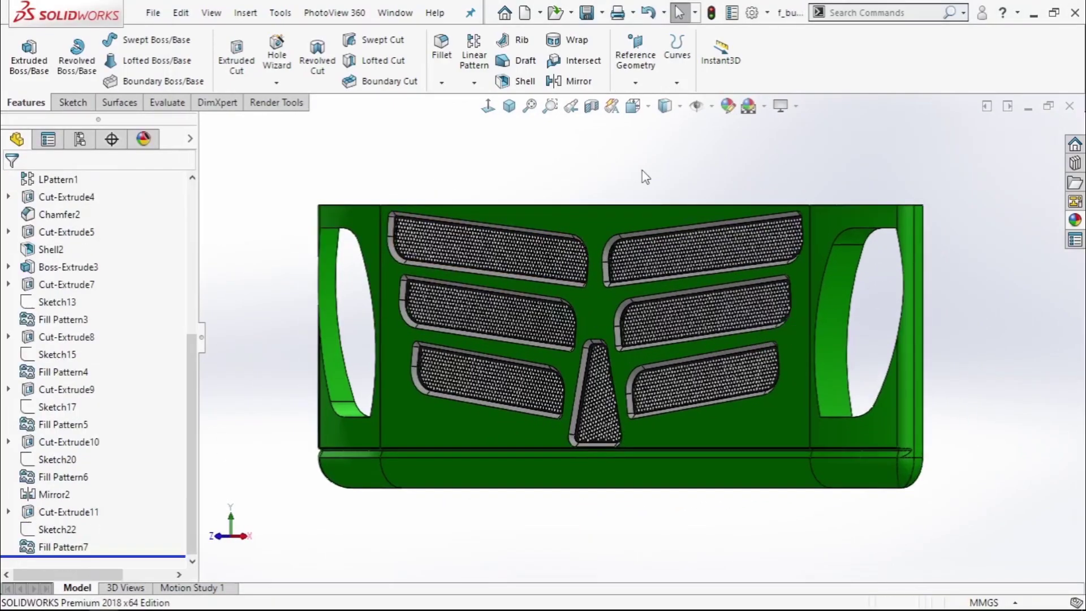
pyautogui.moveTo(594, 460)
pyautogui.mouseDown(button='middle')
pyautogui.moveTo(647, 537)
pyautogui.moveTo(606, 543)
pyautogui.moveTo(492, 466)
pyautogui.moveTo(454, 588)
pyautogui.moveTo(404, 604)
pyautogui.moveTo(271, 576)
pyautogui.moveTo(503, 192)
pyautogui.moveTo(546, 390)
pyautogui.moveTo(509, 400)
pyautogui.moveTo(521, 351)
pyautogui.moveTo(617, 201)
pyautogui.mouseUp(button='middle')
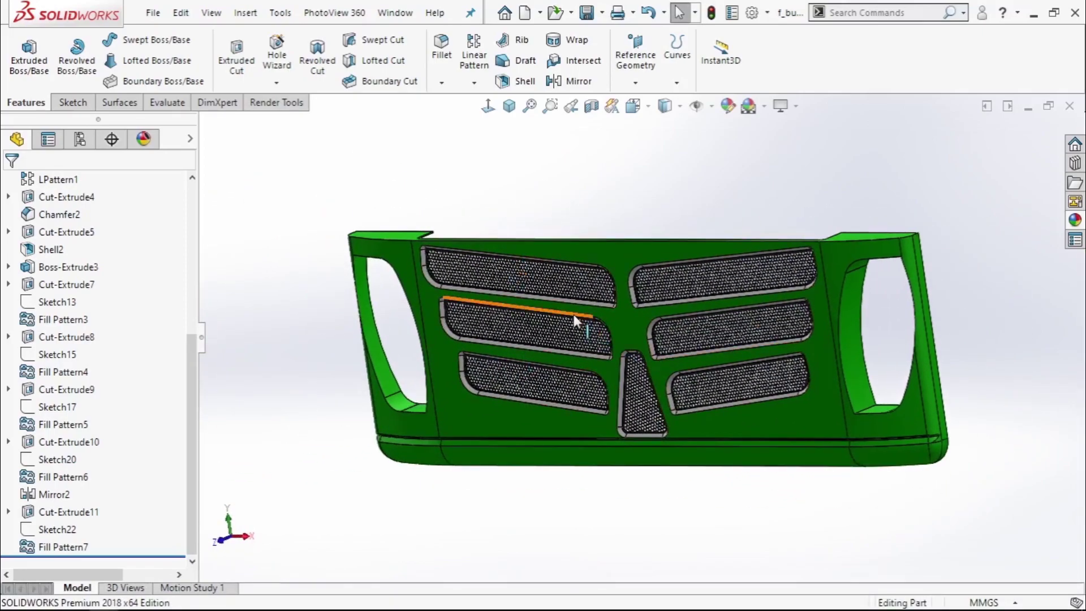
pyautogui.scroll(-3, 675, 327)
pyautogui.scroll(-3, 675, 327)
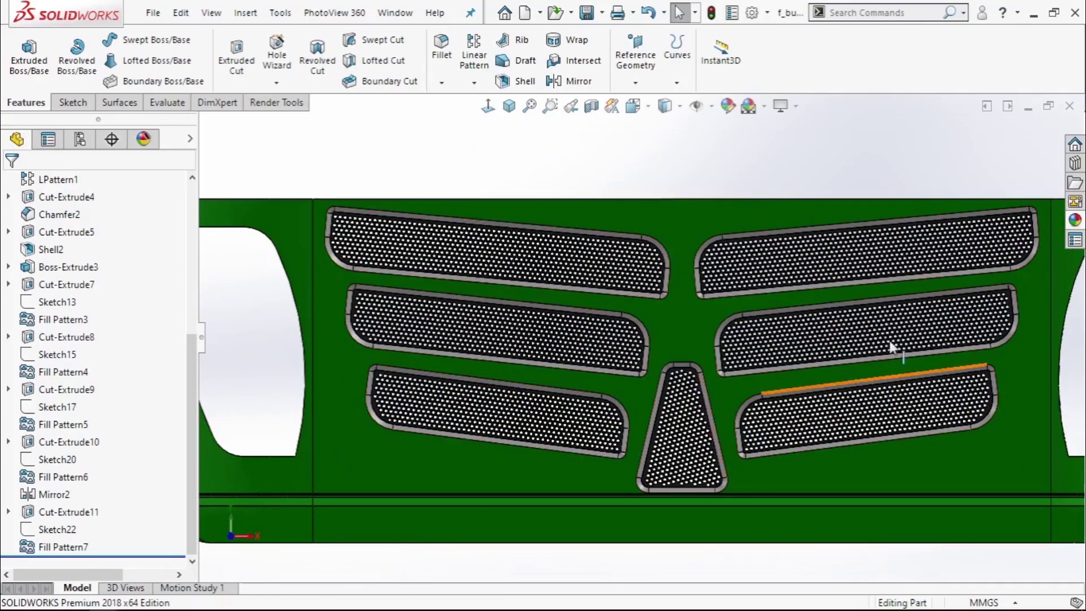
pyautogui.scroll(3, 706, 328)
pyautogui.scroll(-1, 636, 229)
pyautogui.scroll(2, 477, 183)
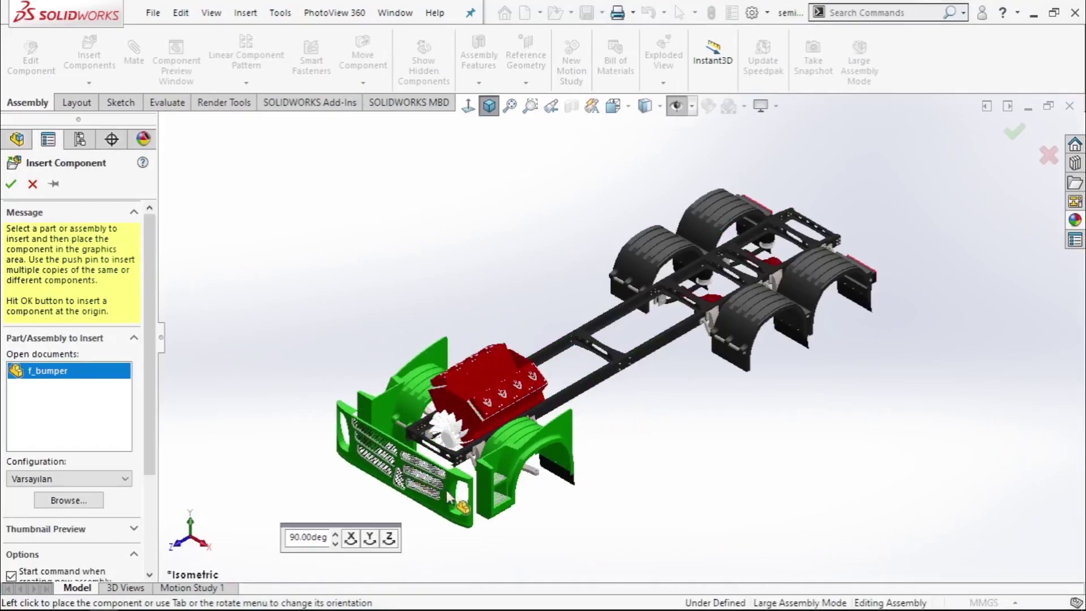
# Step: Place f_bumper into the chassis assembly and orbit around it
pyautogui.click(495, 509)
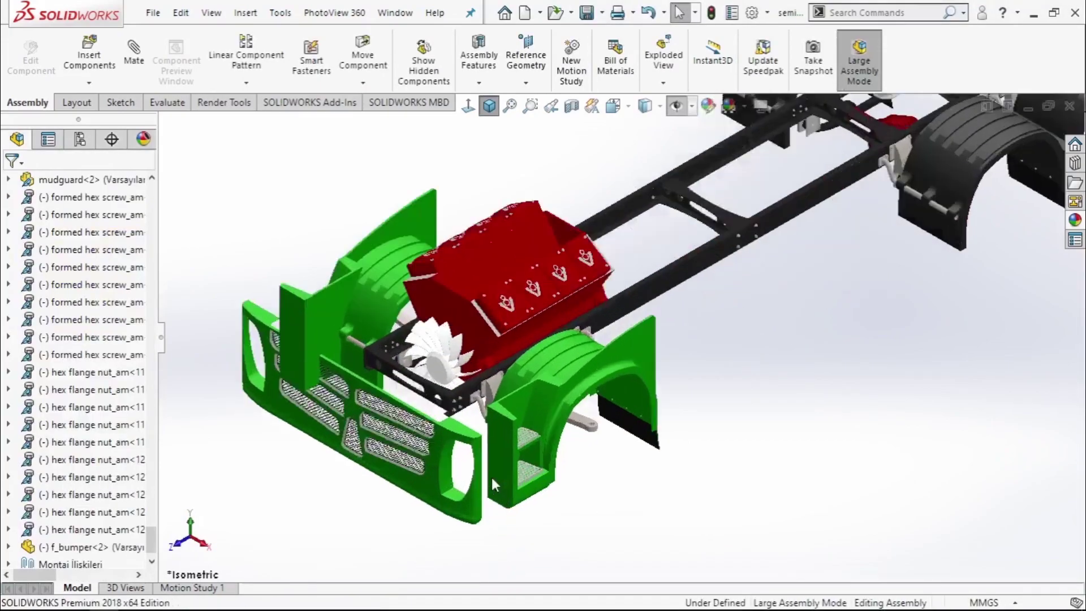
pyautogui.scroll(-5, 491, 478)
pyautogui.scroll(-3, 606, 485)
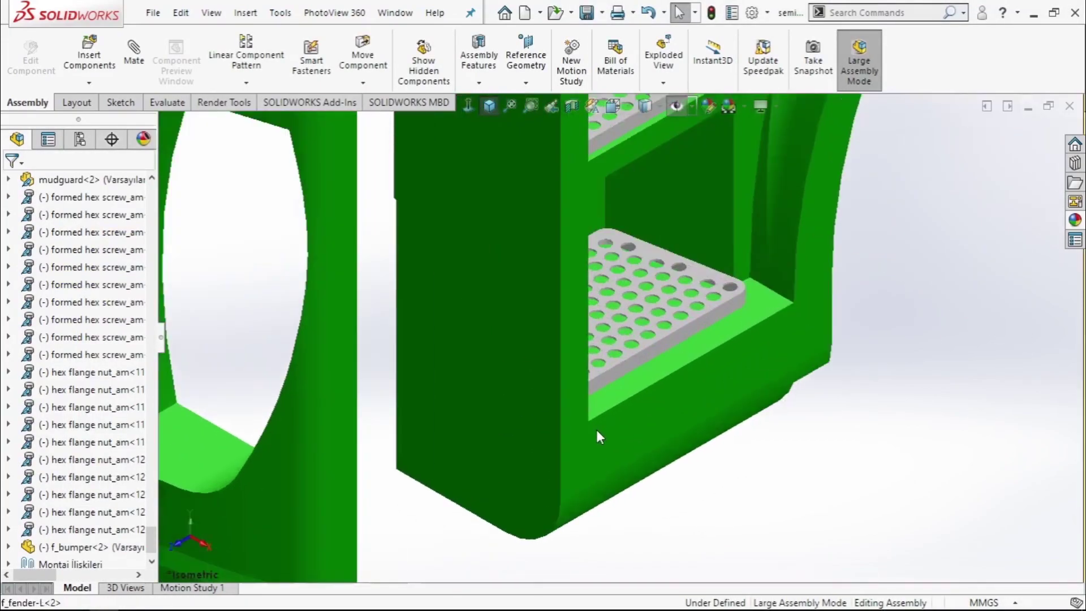
pyautogui.click(349, 429)
pyautogui.scroll(5, 383, 323)
pyautogui.scroll(5, 384, 317)
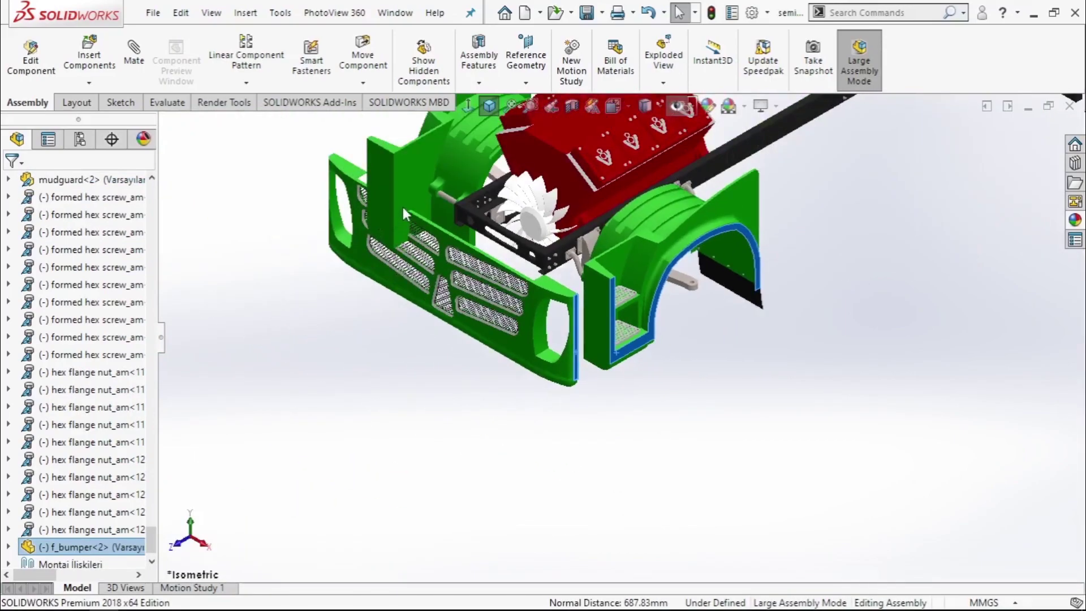
pyautogui.moveTo(401, 205); pyautogui.dragTo(528, 259, button='middle')
pyautogui.scroll(-5, 529, 259)
pyautogui.scroll(-2, 528, 259)
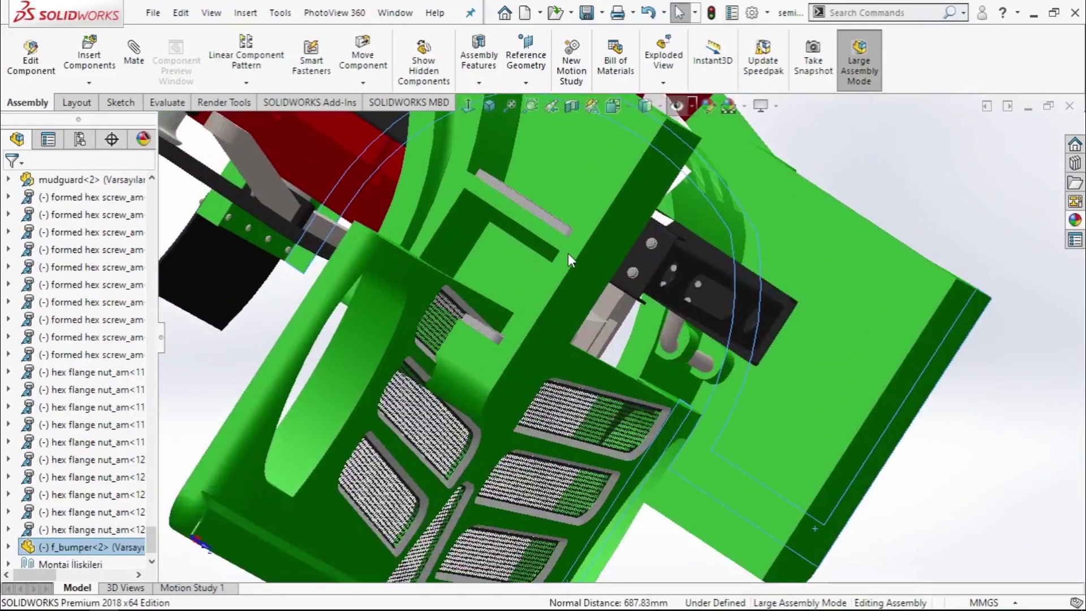
# Step: Select the fender face and the thin bumper face for mating
pyautogui.click(570, 253)
pyautogui.click(304, 310)
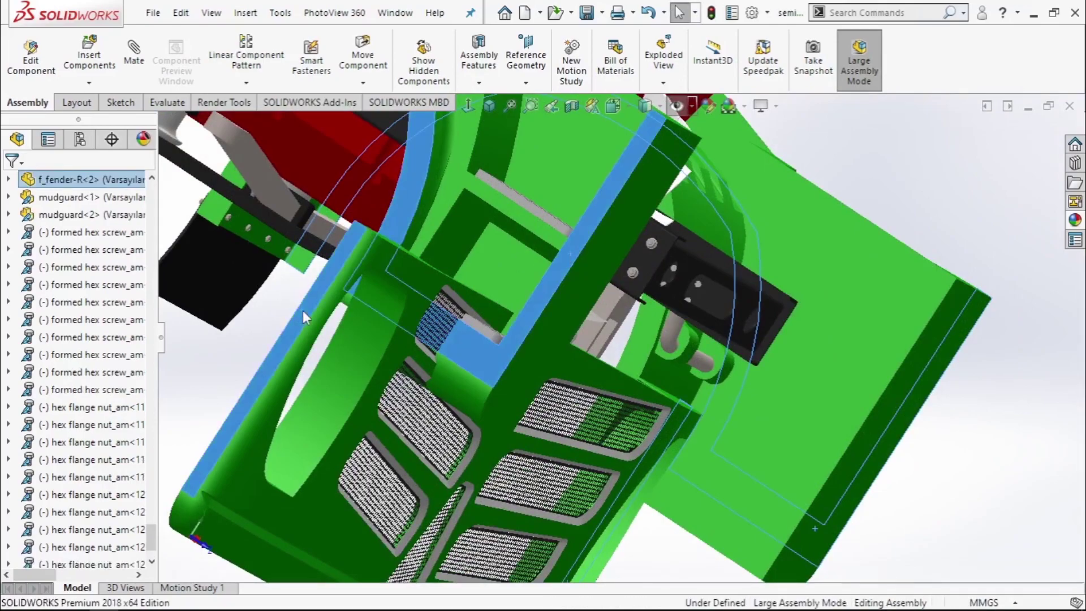
pyautogui.click(355, 295)
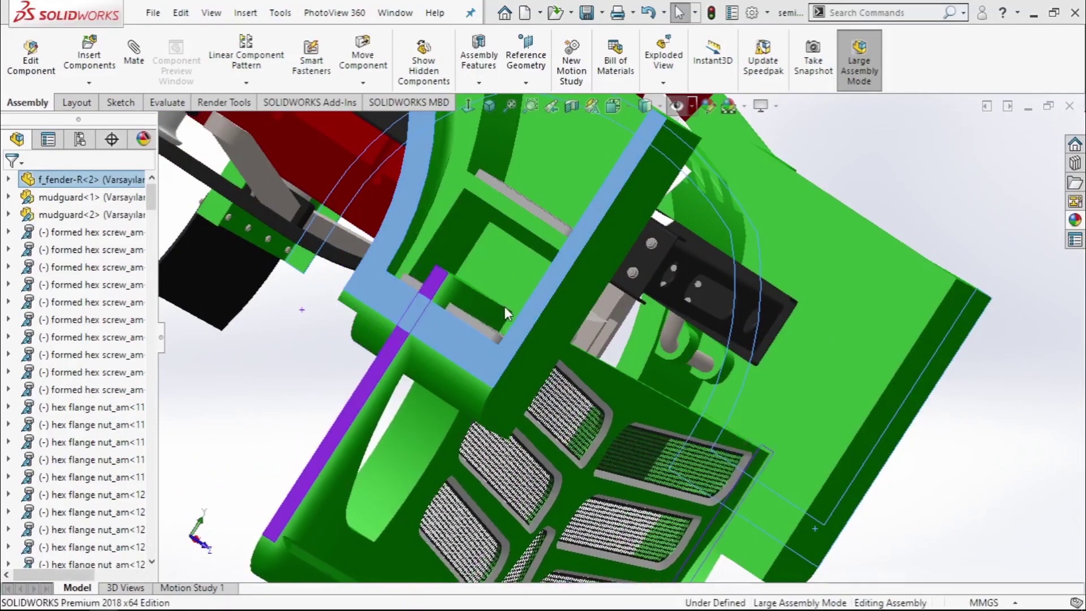
pyautogui.press('Escape')
pyautogui.click(558, 325)
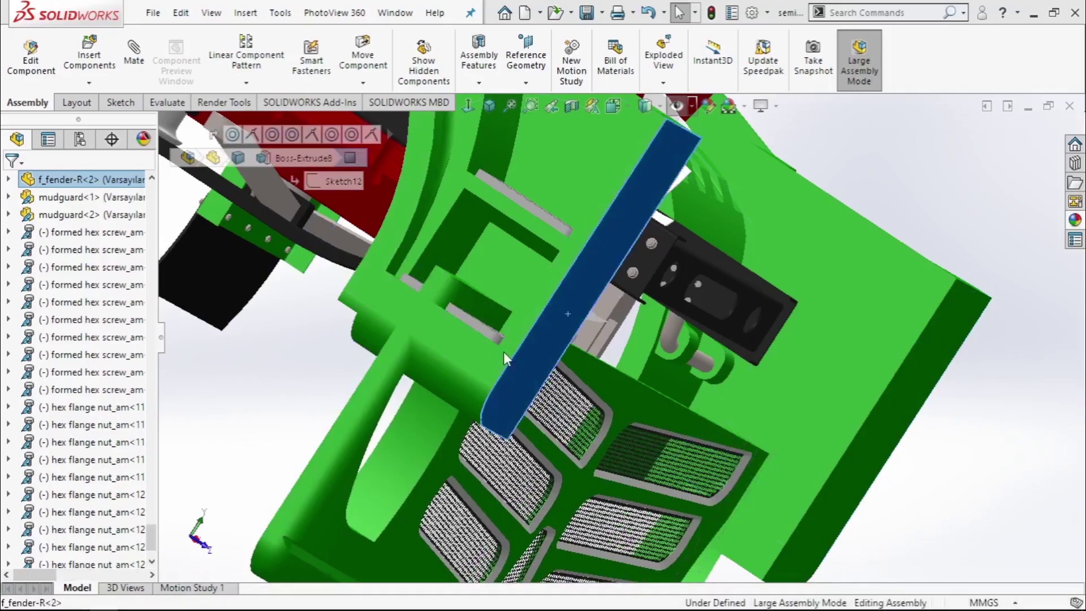
pyautogui.scroll(-6, 503, 352)
pyautogui.scroll(-3, 453, 486)
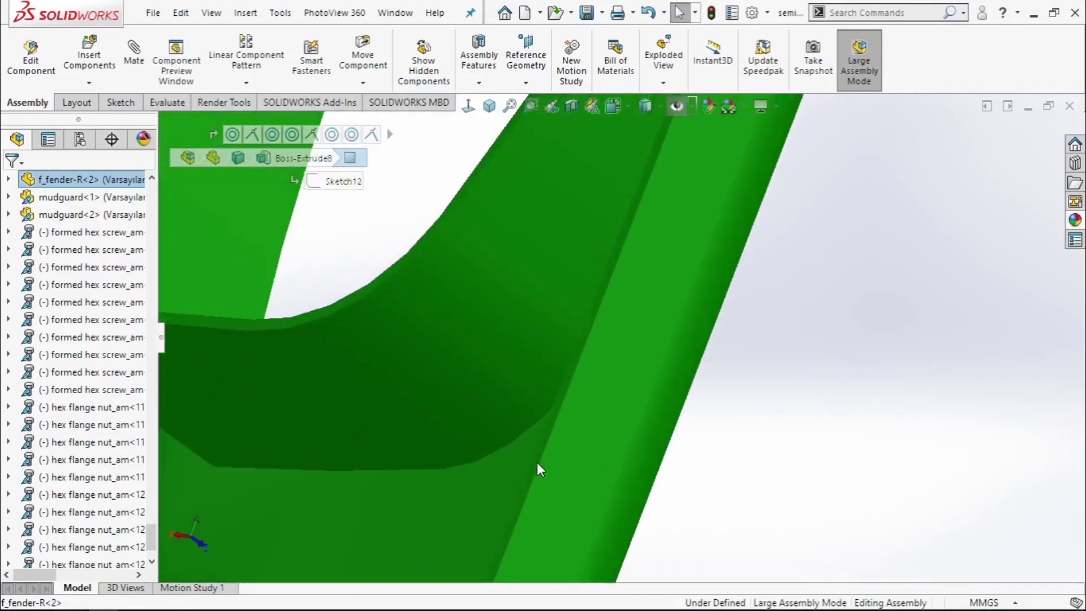
pyautogui.click(542, 449)
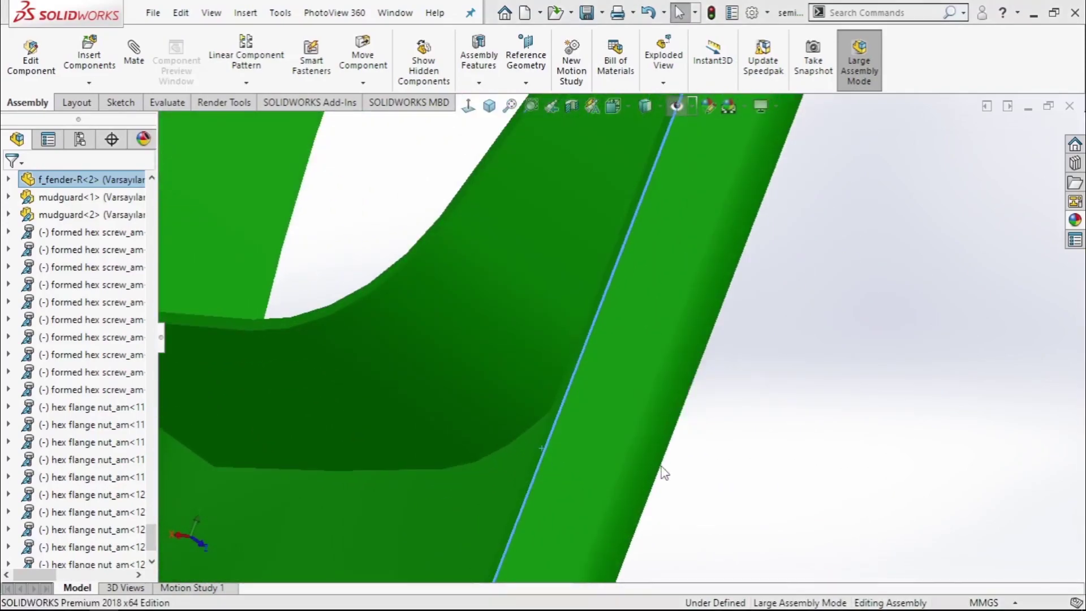
pyautogui.scroll(-2, 557, 439)
pyautogui.scroll(1, 568, 415)
pyautogui.scroll(3, 556, 398)
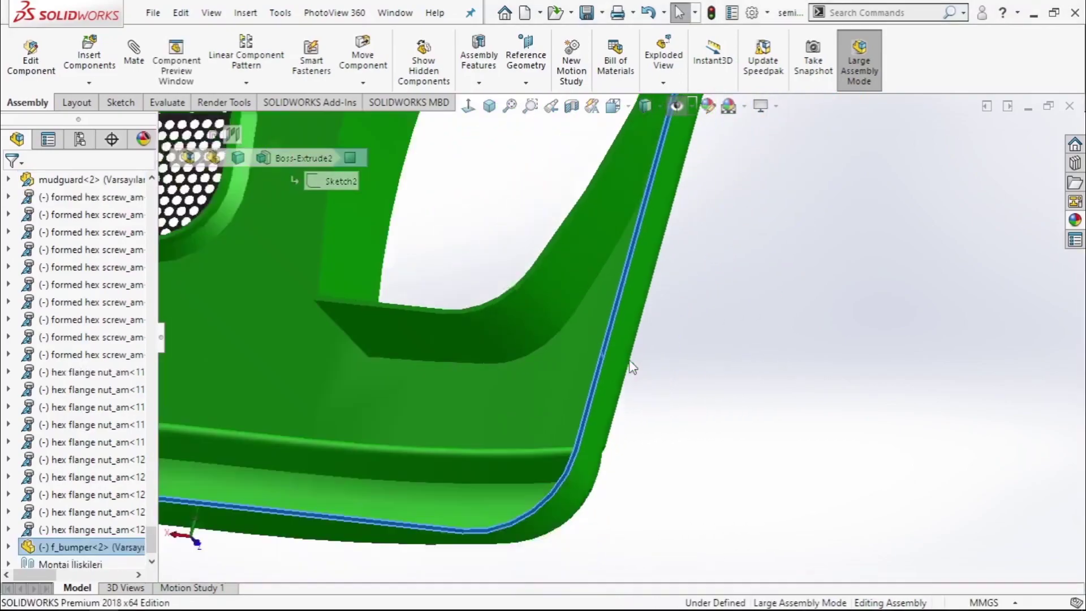
pyautogui.scroll(3, 724, 208)
pyautogui.moveTo(725, 208)
pyautogui.mouseDown(button='middle')
pyautogui.moveTo(662, 259)
pyautogui.moveTo(554, 235)
pyautogui.mouseUp(button='middle')
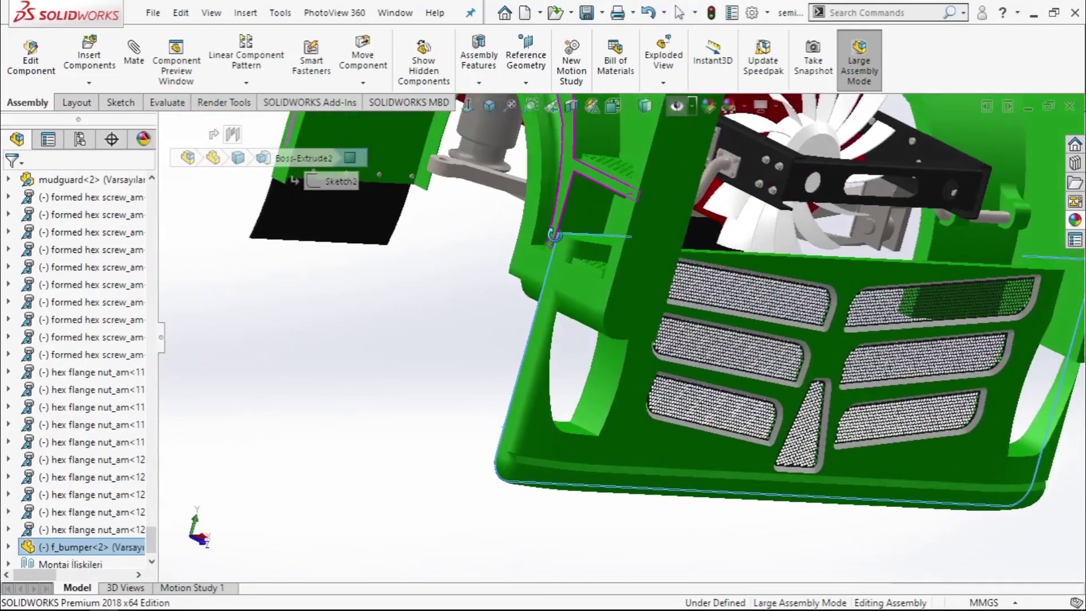
# Step: Mate the bumper's lower face Coincident to the fender face
pyautogui.click(646, 261)
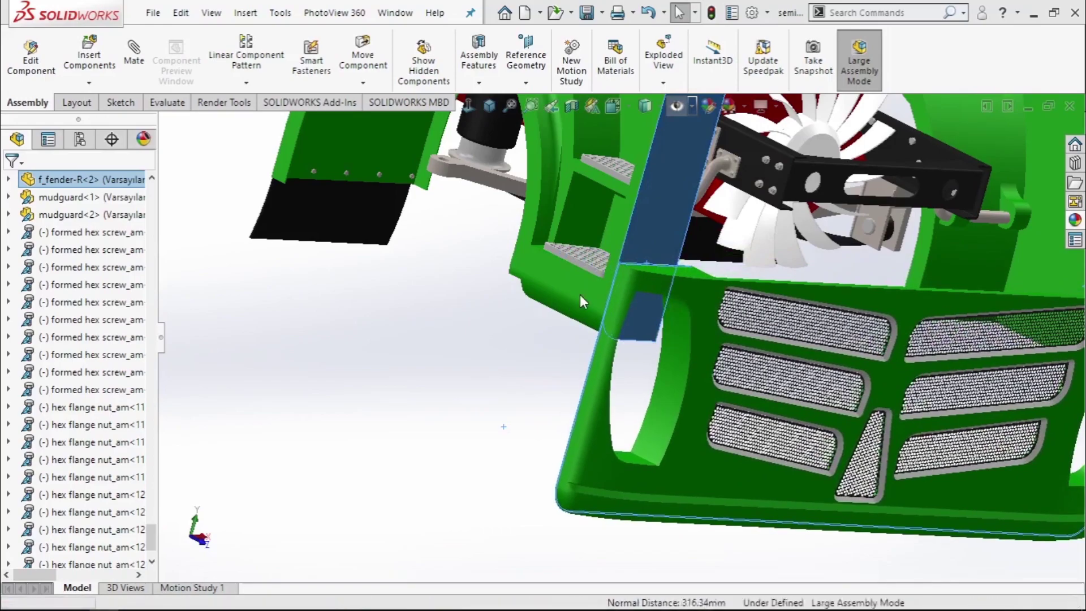
pyautogui.scroll(1, 628, 243)
pyautogui.scroll(-3, 667, 188)
pyautogui.scroll(-3, 641, 212)
pyautogui.scroll(-1, 636, 230)
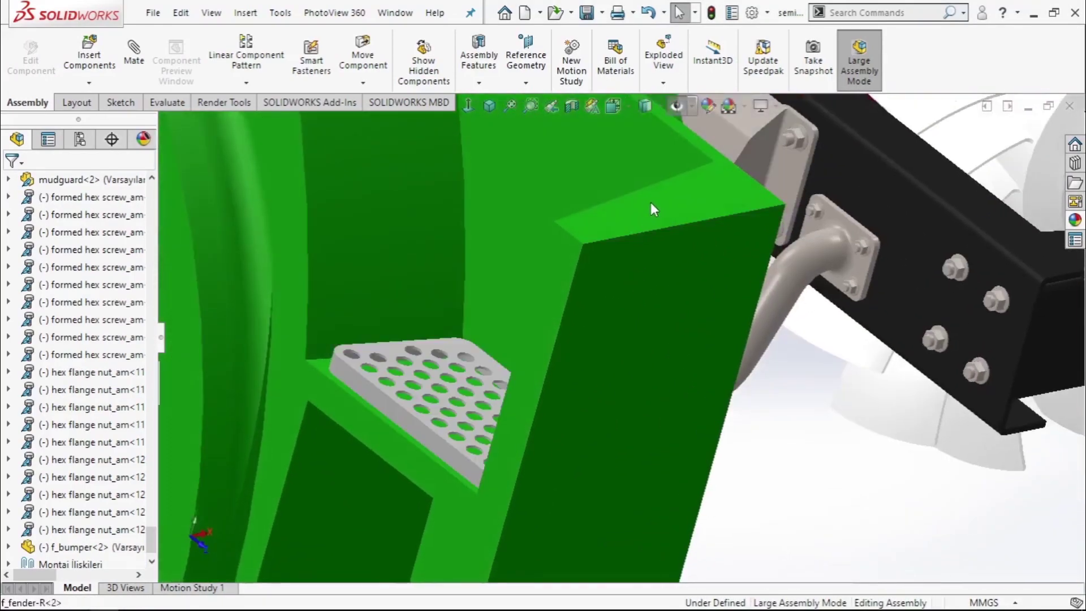
pyautogui.scroll(4, 650, 209)
pyautogui.scroll(-3, 622, 468)
pyautogui.click(631, 435)
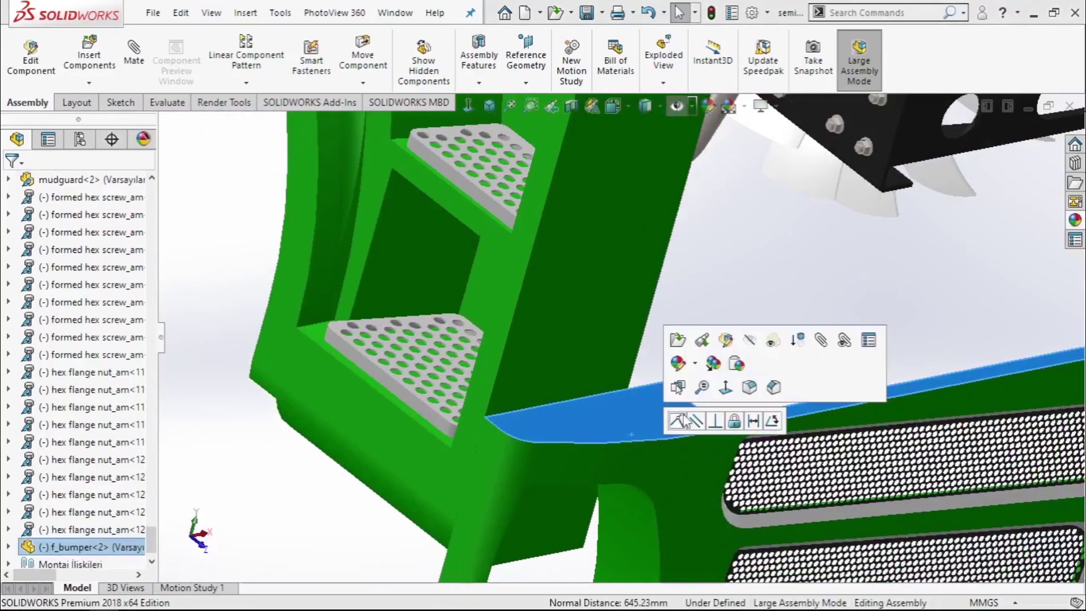
pyautogui.click(685, 422)
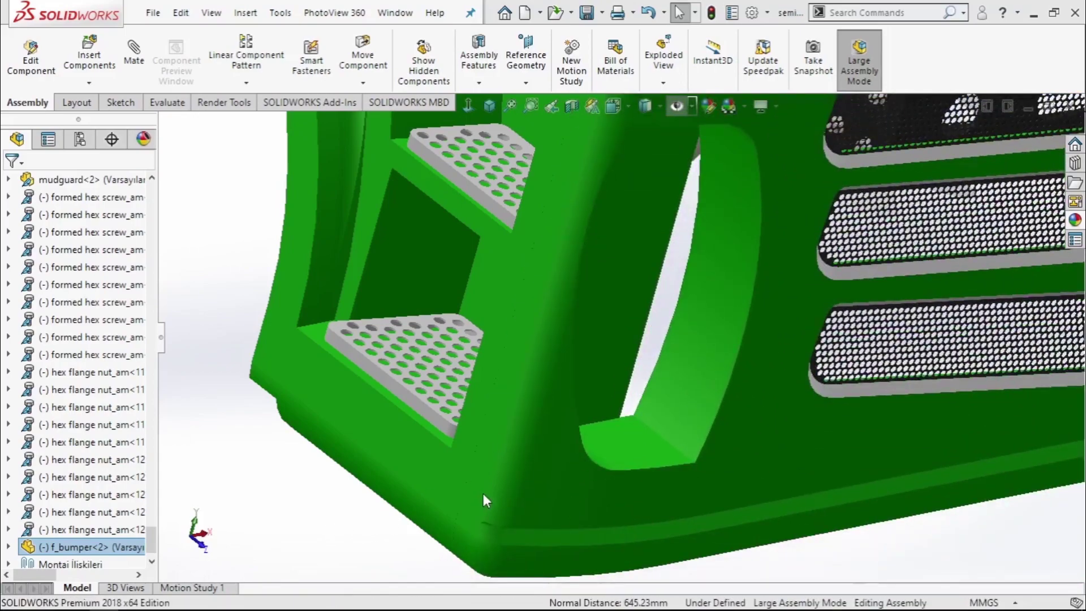
# Step: Orbit around the fitted bumper, then view the chassis in isometric
pyautogui.scroll(5, 521, 453)
pyautogui.moveTo(522, 454)
pyautogui.mouseDown(button='middle')
pyautogui.moveTo(596, 229)
pyautogui.moveTo(476, 220)
pyautogui.moveTo(474, 274)
pyautogui.moveTo(370, 240)
pyautogui.moveTo(310, 244)
pyautogui.moveTo(344, 254)
pyautogui.moveTo(390, 220)
pyautogui.mouseUp(button='middle')
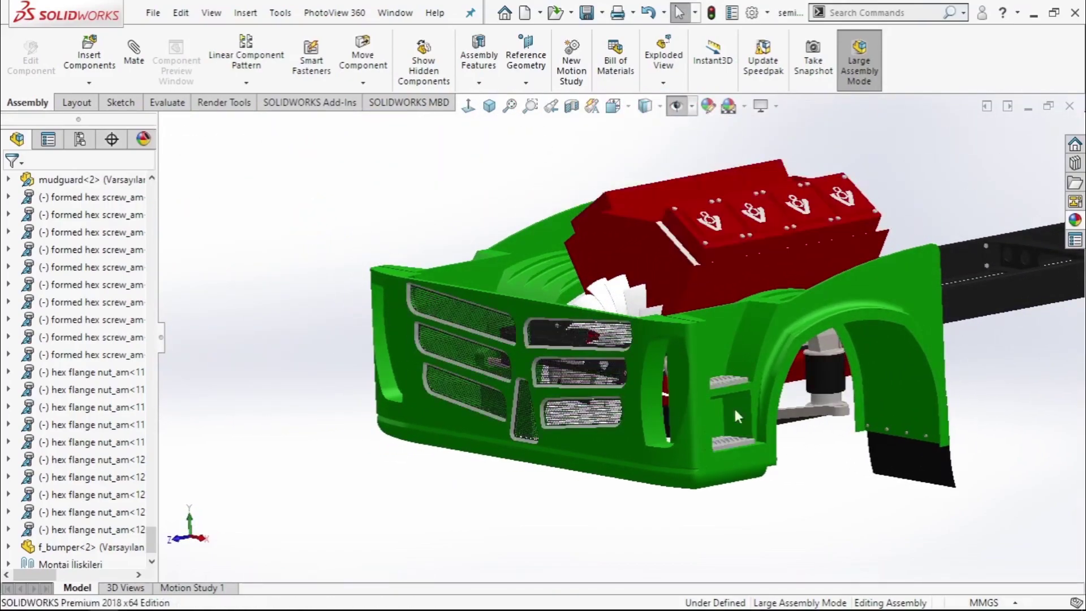
pyautogui.moveTo(590, 321)
pyautogui.mouseDown(button='middle')
pyautogui.moveTo(565, 428)
pyautogui.moveTo(502, 215)
pyautogui.mouseUp(button='middle')
pyautogui.click(490, 110)
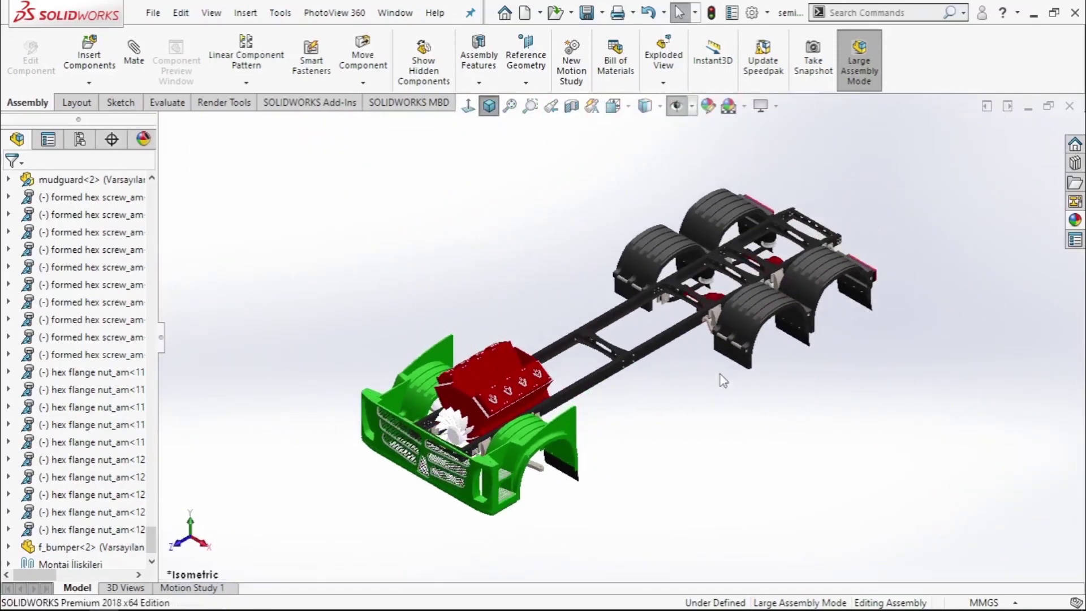
# Step: Switch to Semi_Truck_Main_Assem and orbit to inspect the bumper from sides and front
pyautogui.scroll(-2, 662, 353)
pyautogui.hotkey('ctrl', 'Tab')
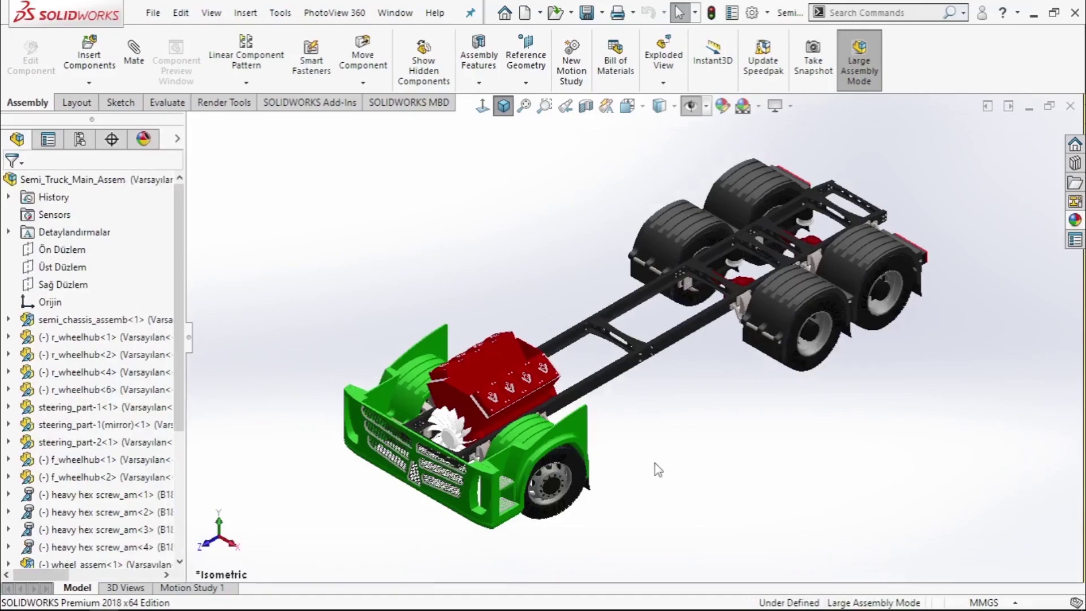
pyautogui.moveTo(615, 501)
pyautogui.mouseDown(button='middle')
pyautogui.moveTo(611, 441)
pyautogui.moveTo(520, 431)
pyautogui.mouseUp(button='middle')
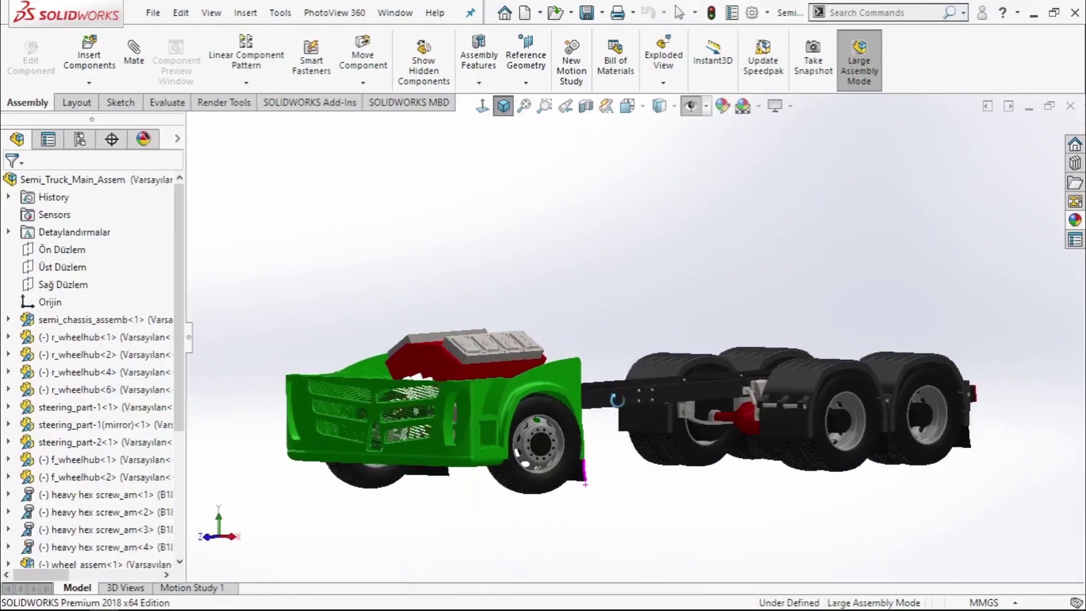
pyautogui.scroll(-5, 480, 427)
pyautogui.moveTo(445, 419); pyautogui.dragTo(349, 455, button='middle')
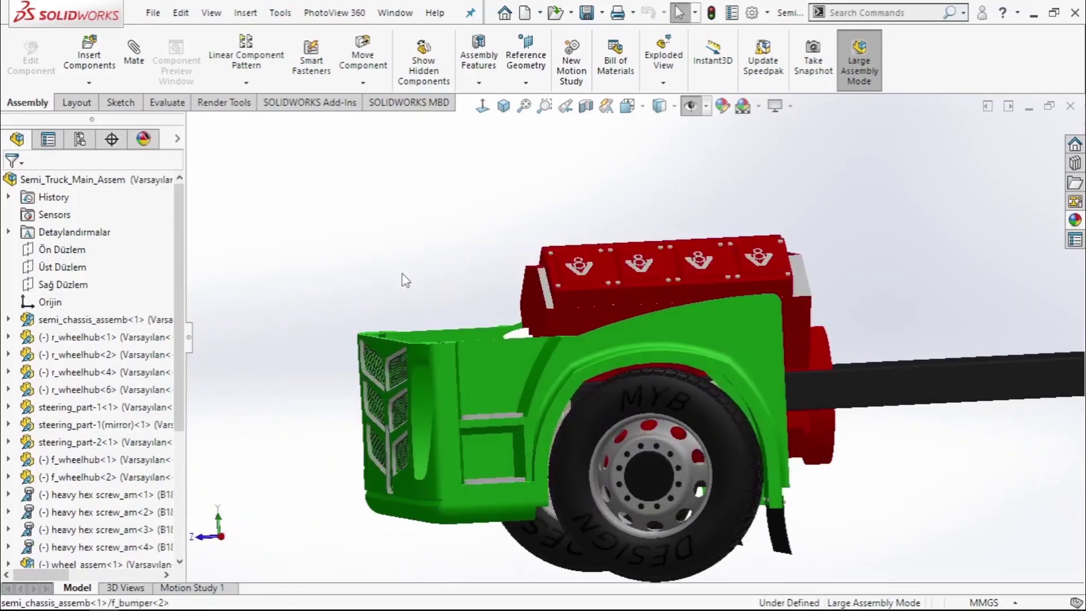
pyautogui.moveTo(404, 281)
pyautogui.mouseDown(button='middle')
pyautogui.moveTo(509, 262)
pyautogui.moveTo(528, 281)
pyautogui.mouseUp(button='middle')
pyautogui.scroll(3, 362, 397)
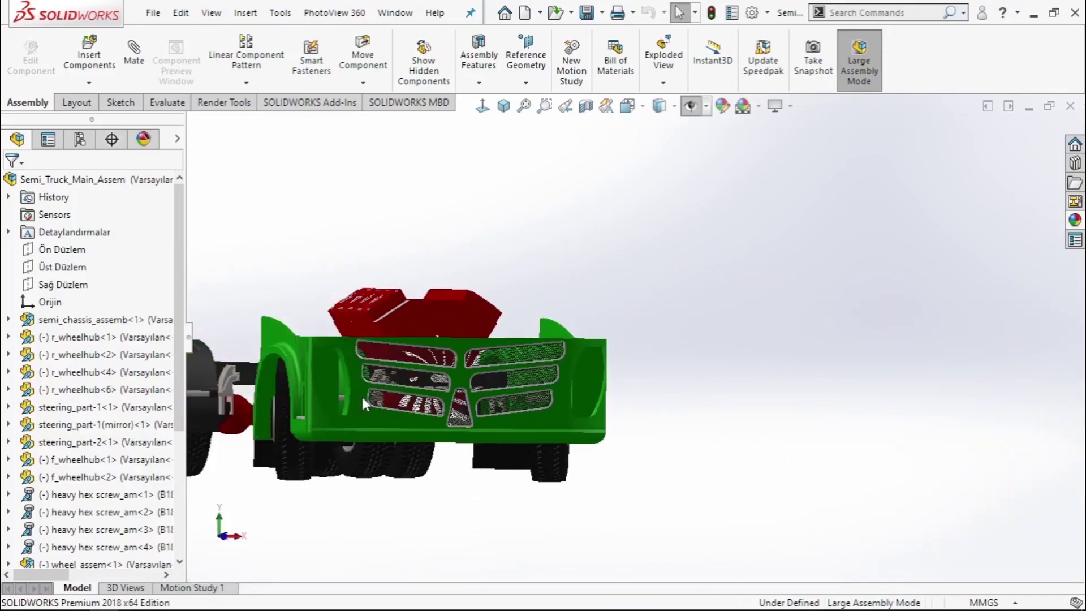
pyautogui.moveTo(362, 397)
pyautogui.mouseDown(button='middle')
pyautogui.moveTo(453, 436)
pyautogui.moveTo(602, 553)
pyautogui.moveTo(354, 290)
pyautogui.moveTo(359, 249)
pyautogui.moveTo(503, 292)
pyautogui.mouseUp(button='middle')
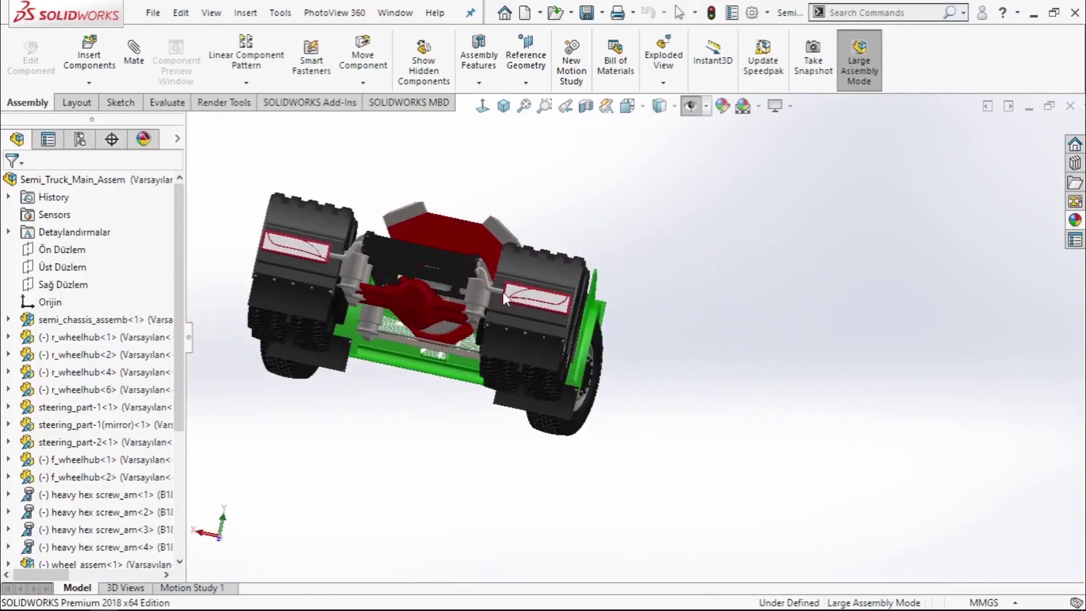
pyautogui.scroll(-2, 558, 297)
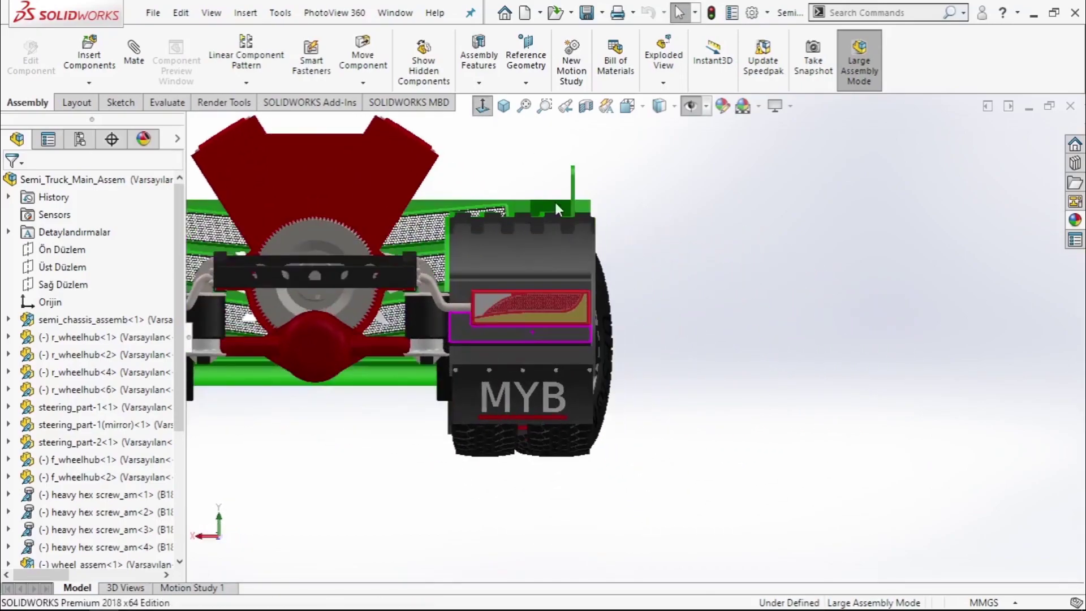
pyautogui.scroll(-2, 558, 300)
pyautogui.scroll(-2, 541, 341)
pyautogui.scroll(-2, 525, 349)
pyautogui.scroll(3, 504, 373)
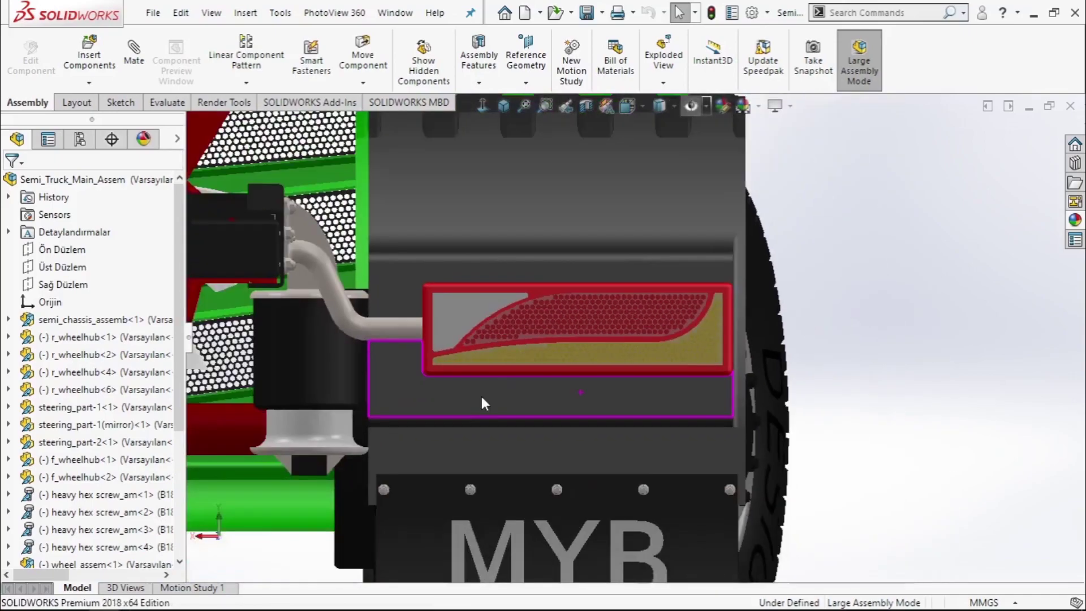
pyautogui.scroll(2, 468, 398)
pyautogui.scroll(2, 447, 340)
pyautogui.moveTo(445, 292)
pyautogui.mouseDown(button='middle')
pyautogui.moveTo(564, 338)
pyautogui.moveTo(497, 355)
pyautogui.mouseUp(button='middle')
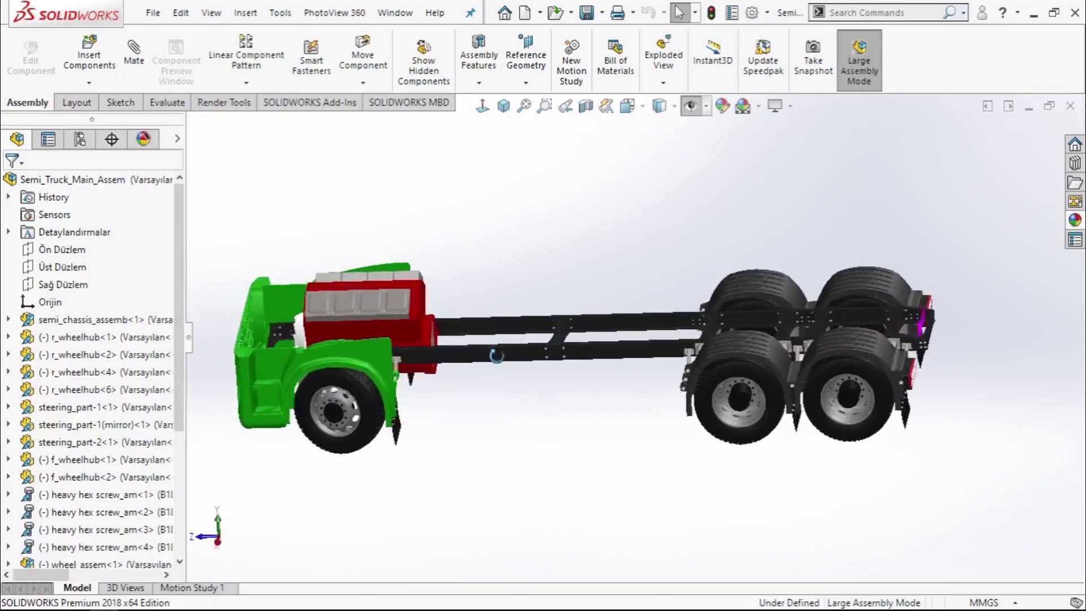
pyautogui.scroll(-3, 398, 341)
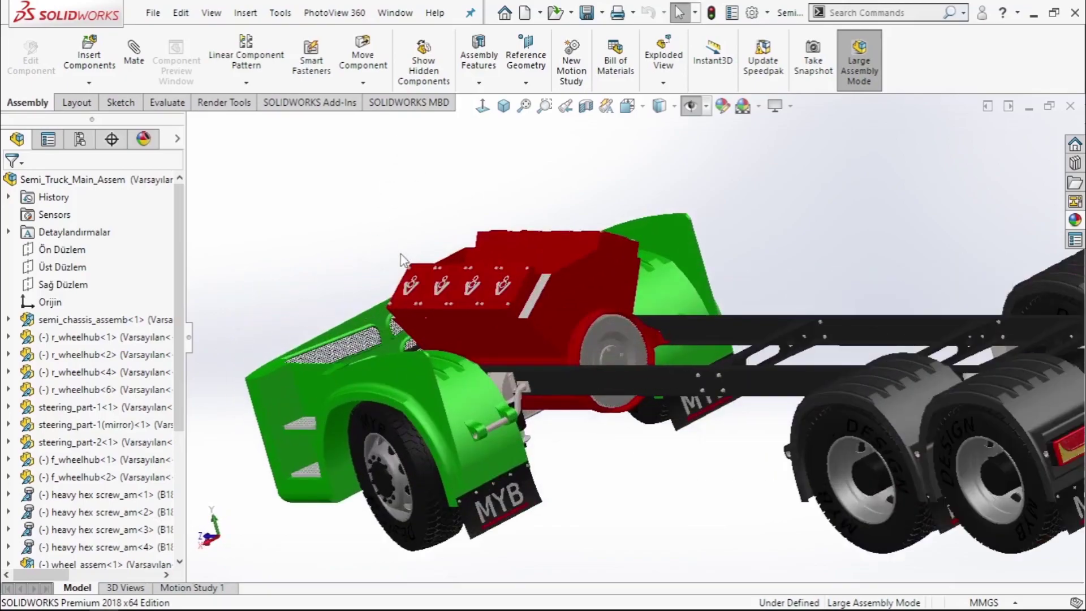
# Step: Snap the truck to a side view, orbit over cab and hood, then return to isometric
pyautogui.press('space')
pyautogui.click(486, 405)
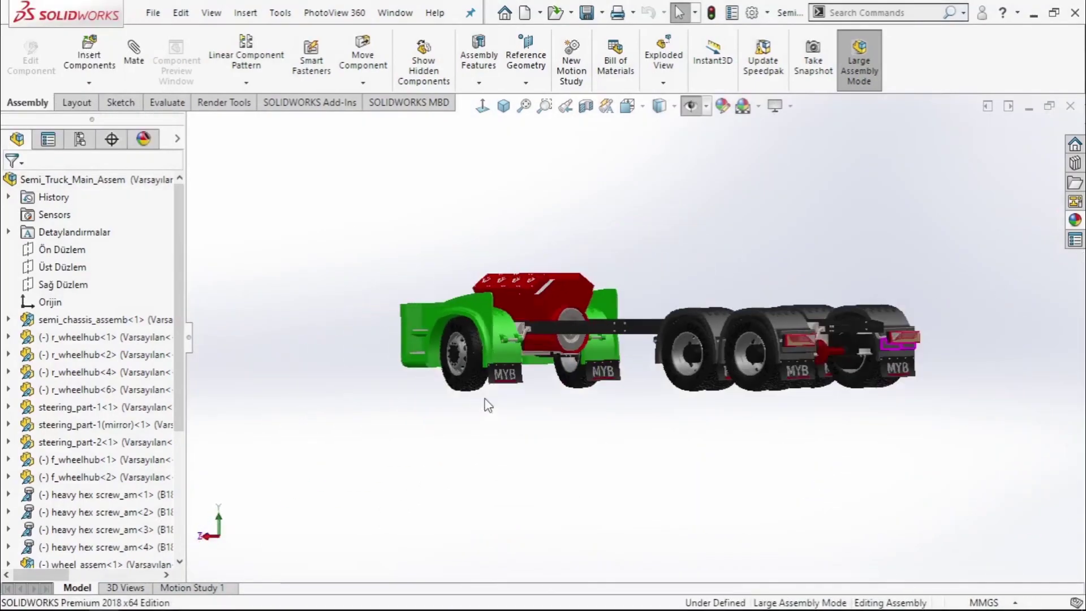
pyautogui.scroll(-3, 453, 314)
pyautogui.scroll(-2, 453, 315)
pyautogui.moveTo(663, 350); pyautogui.dragTo(659, 441, button='middle')
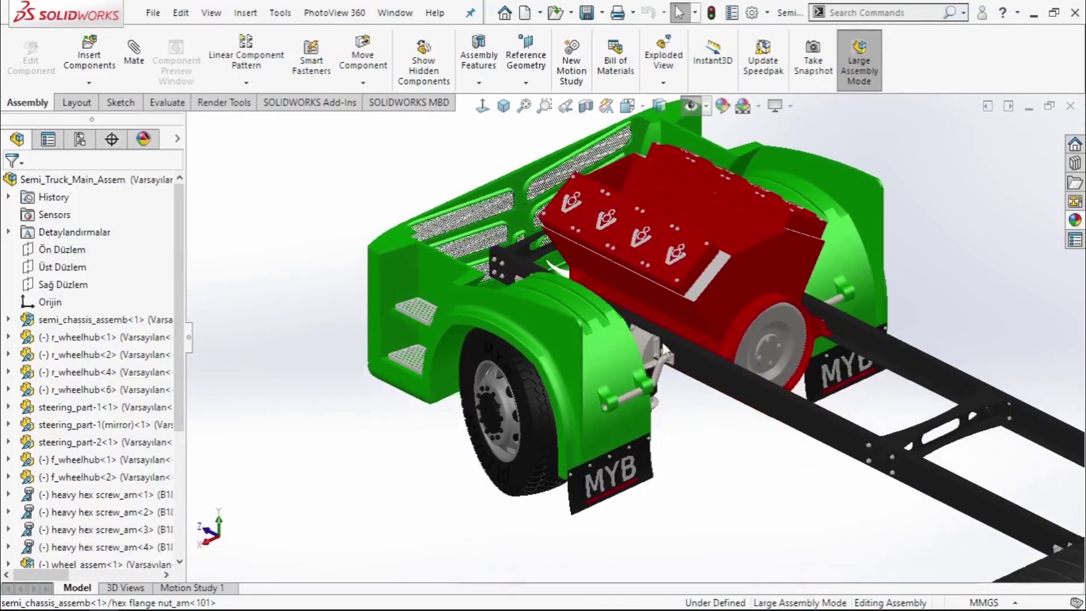
pyautogui.moveTo(652, 181); pyautogui.dragTo(673, 333, button='middle')
pyautogui.moveTo(552, 355)
pyautogui.mouseDown(button='middle')
pyautogui.moveTo(634, 371)
pyautogui.moveTo(440, 343)
pyautogui.moveTo(466, 272)
pyautogui.moveTo(492, 374)
pyautogui.mouseUp(button='middle')
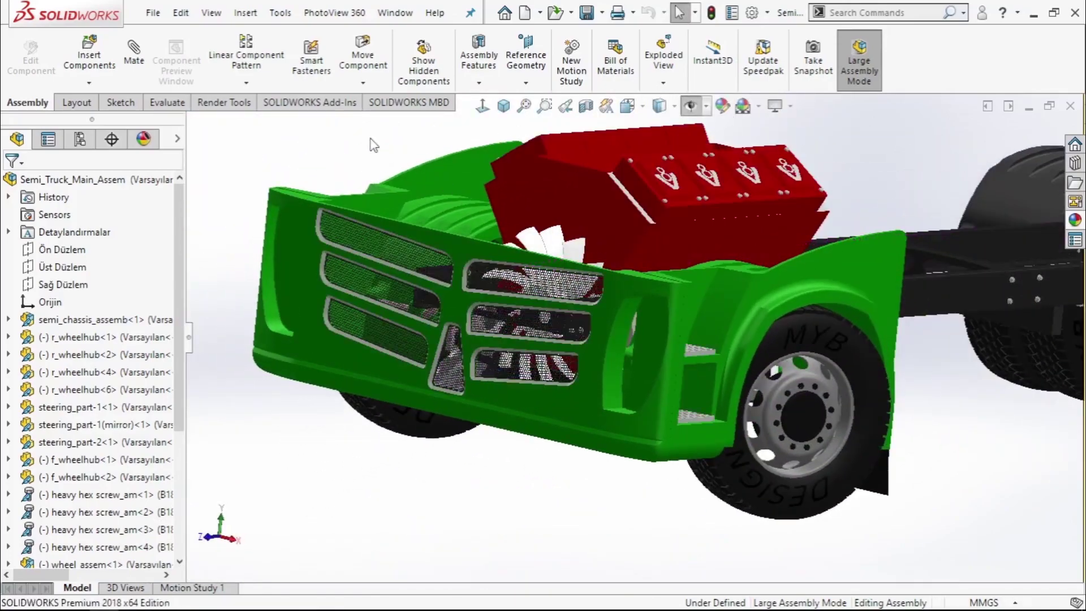
pyautogui.moveTo(374, 144); pyautogui.dragTo(596, 217, button='middle')
pyautogui.scroll(-1, 596, 218)
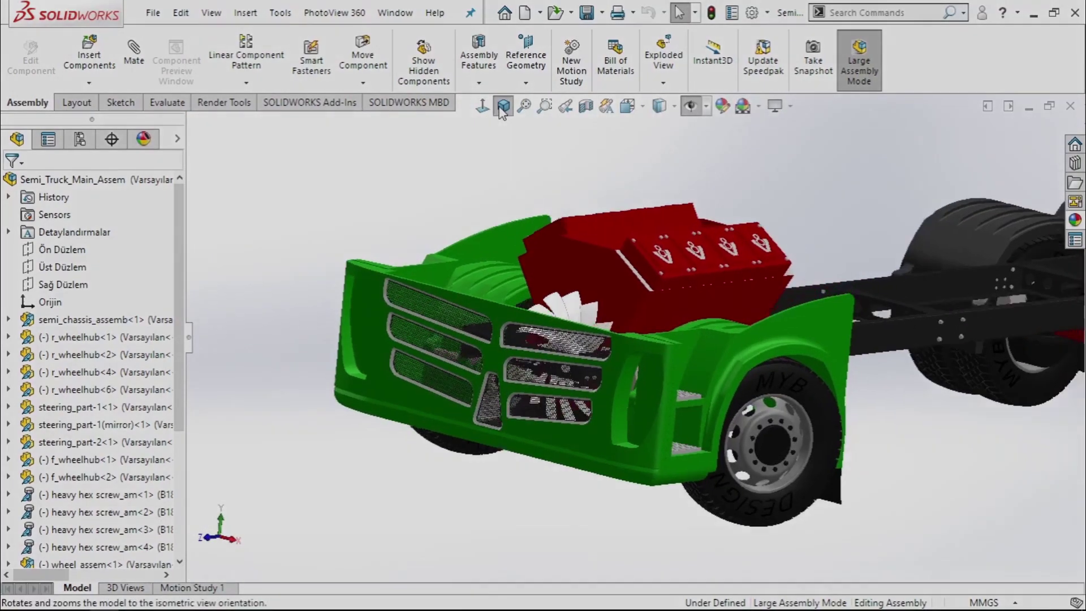
pyautogui.click(500, 110)
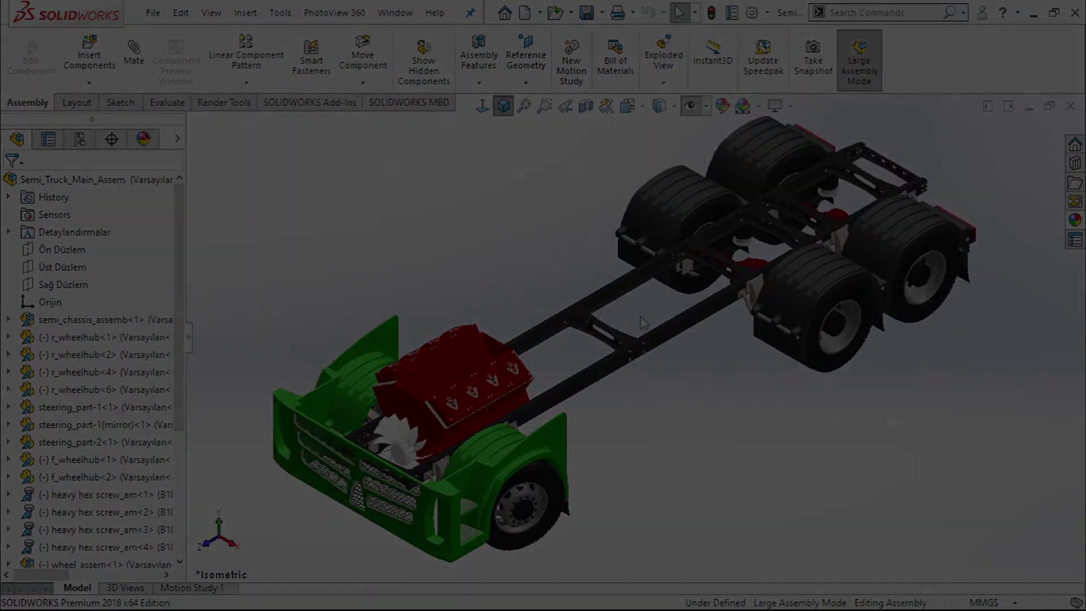